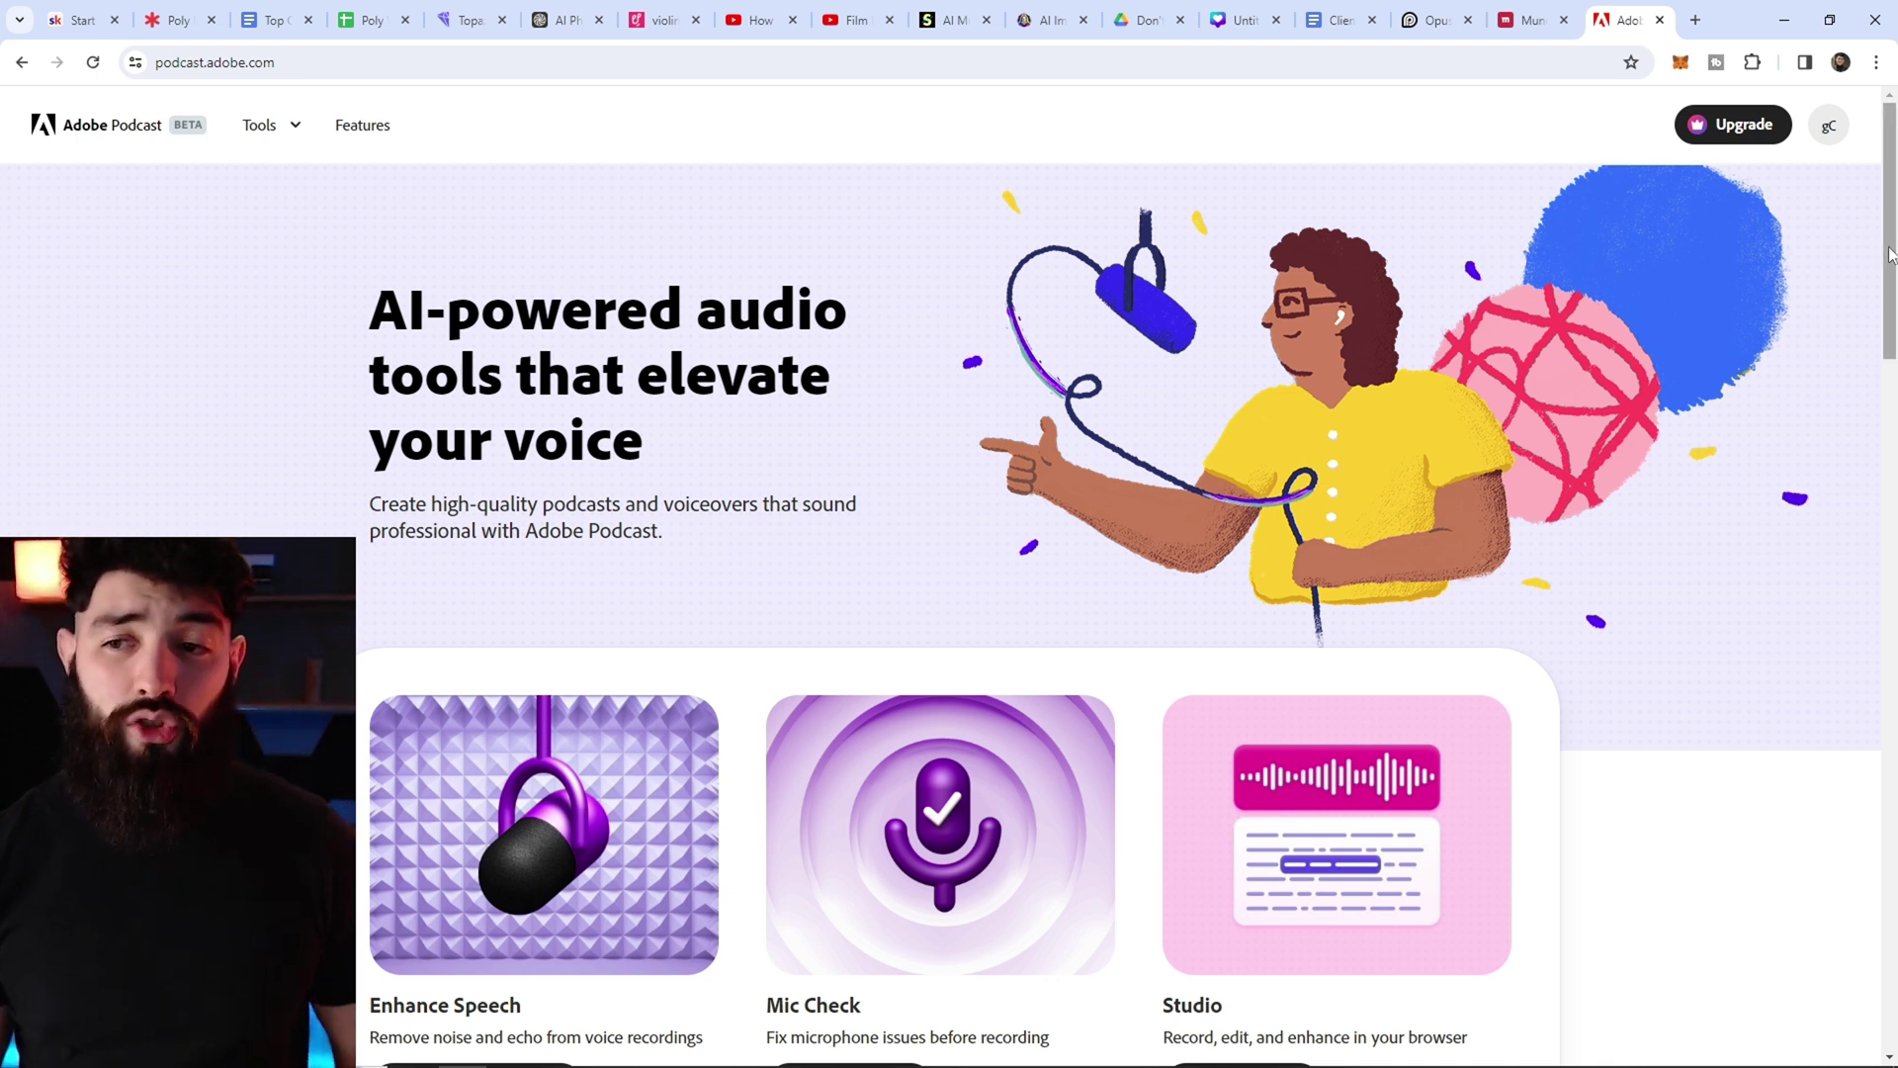
- Scroll down through the vidyo.ai home page
left_click_drag(1890, 255, 1890, 320)
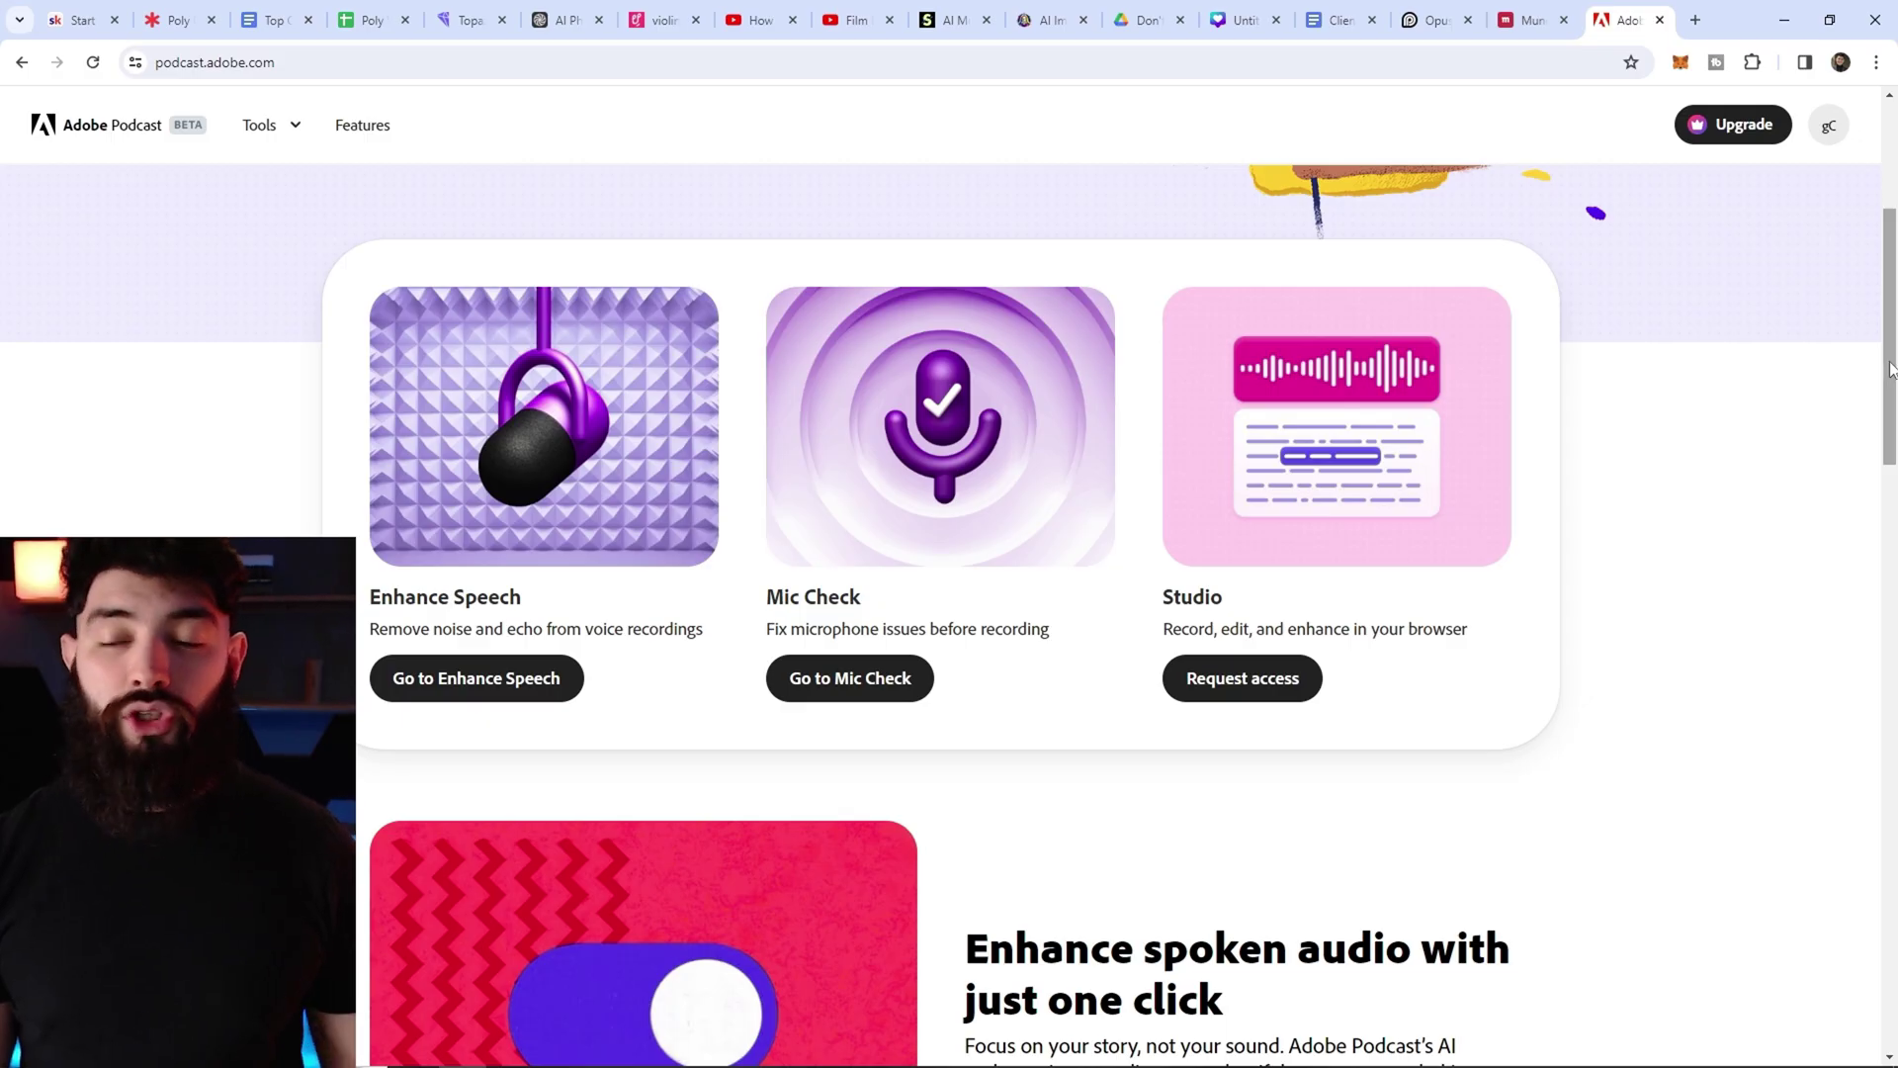
scroll(1890, 369, "down", 1)
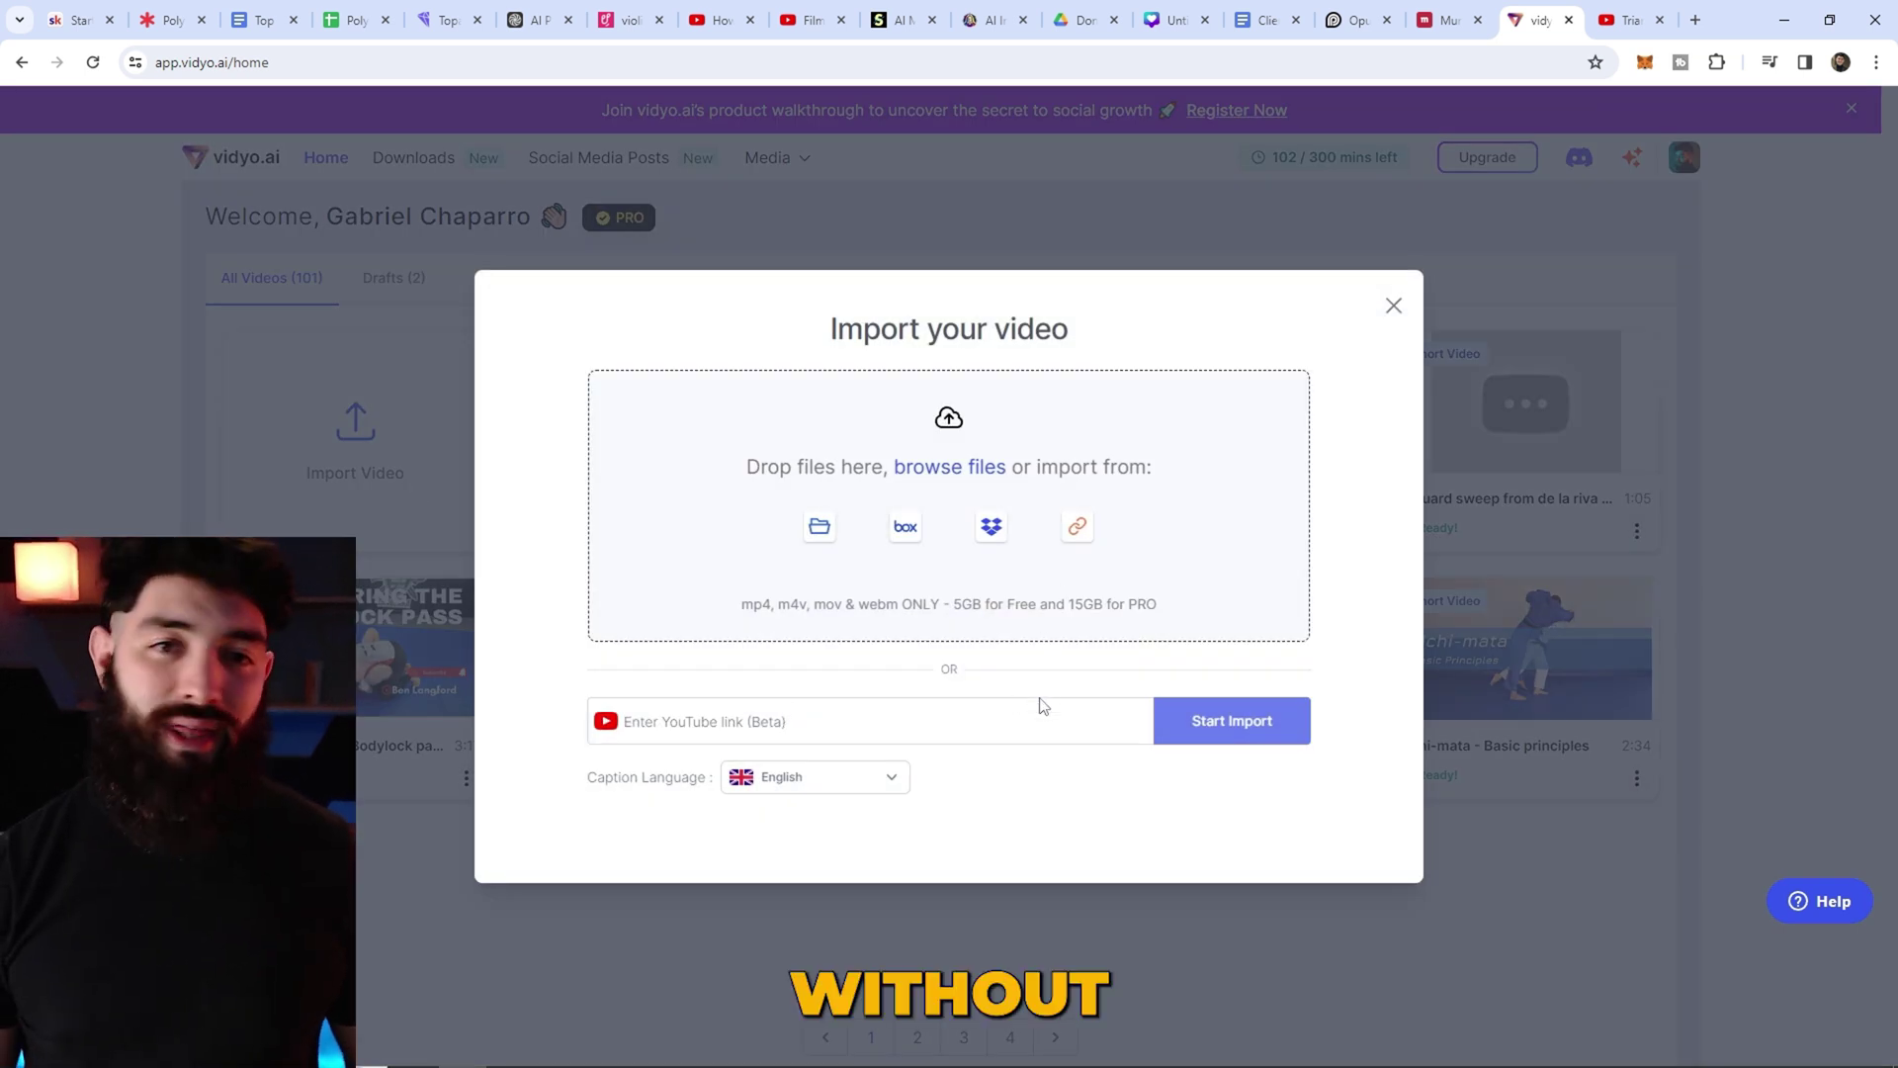
- Copy the triangle choke video's YouTube URL and return to the vidyo.ai tab
key("ctrl+Tab")
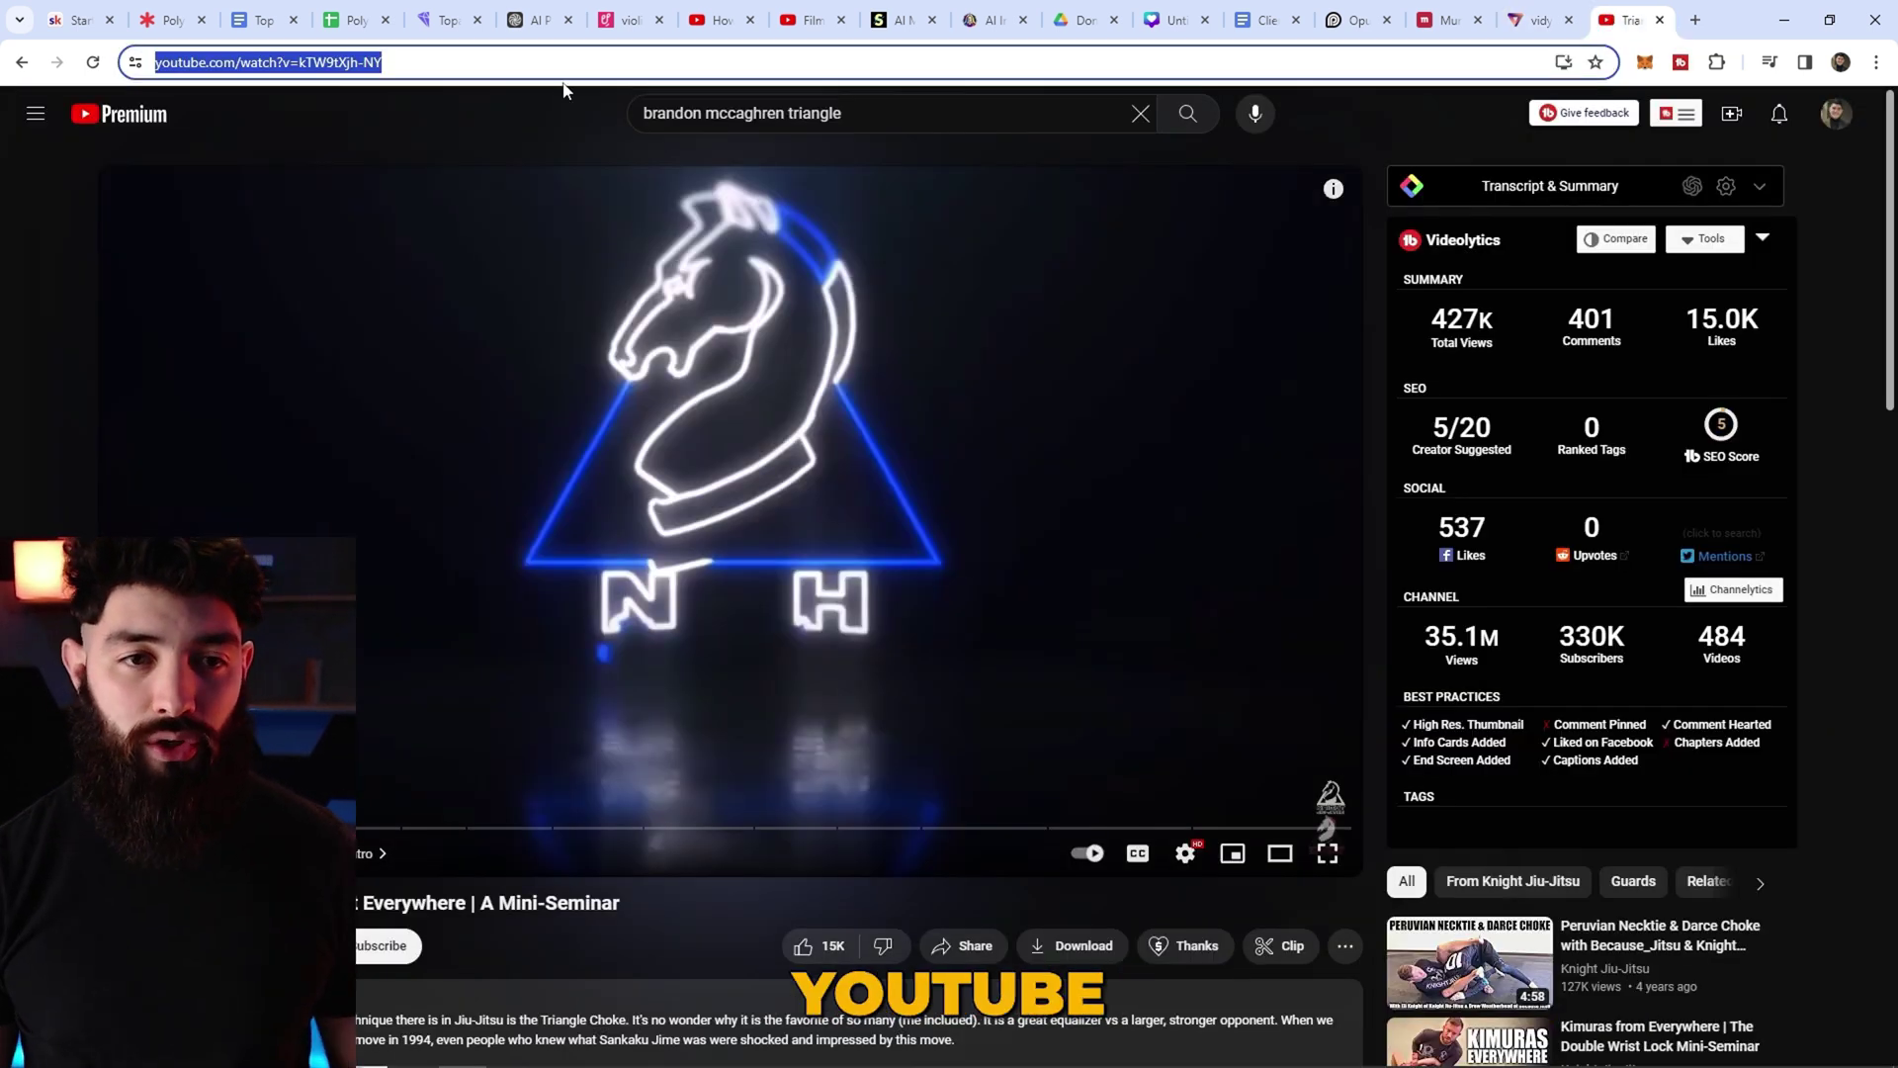
left_click(539, 67)
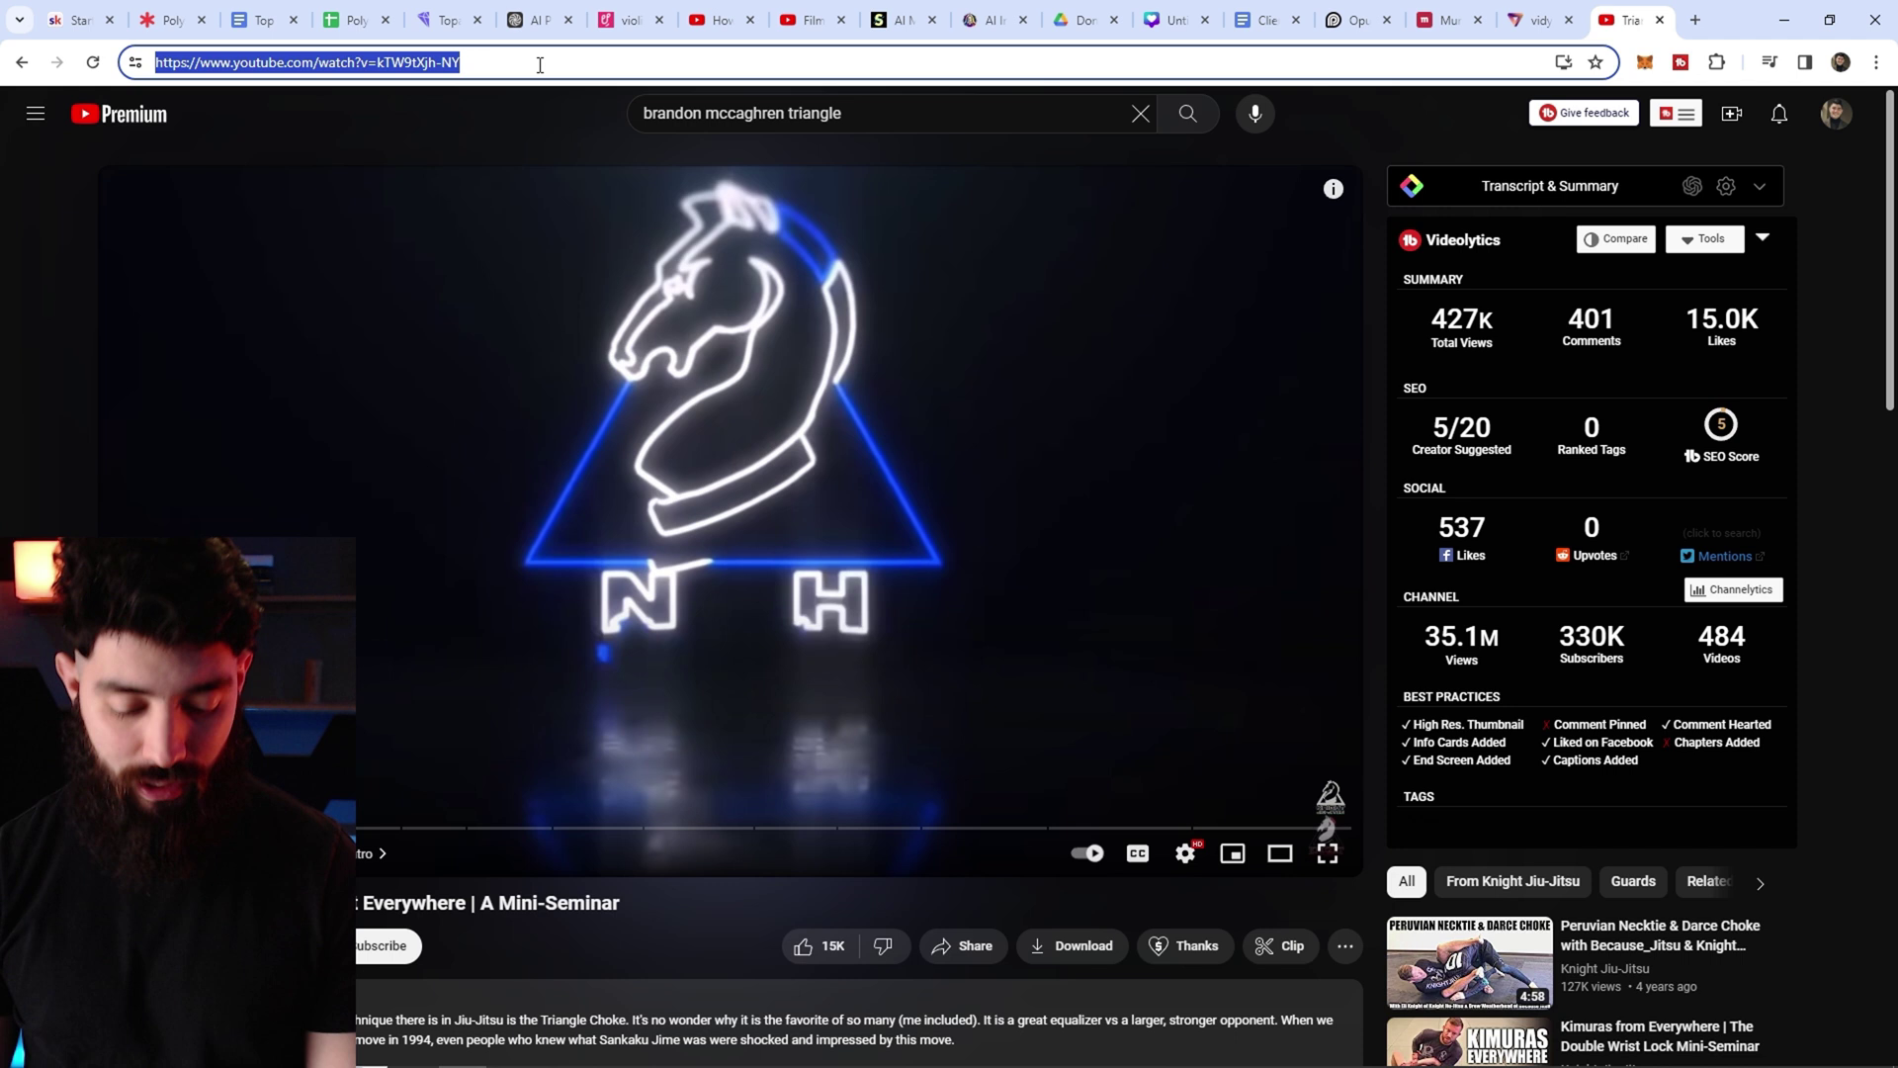
left_click(536, 72)
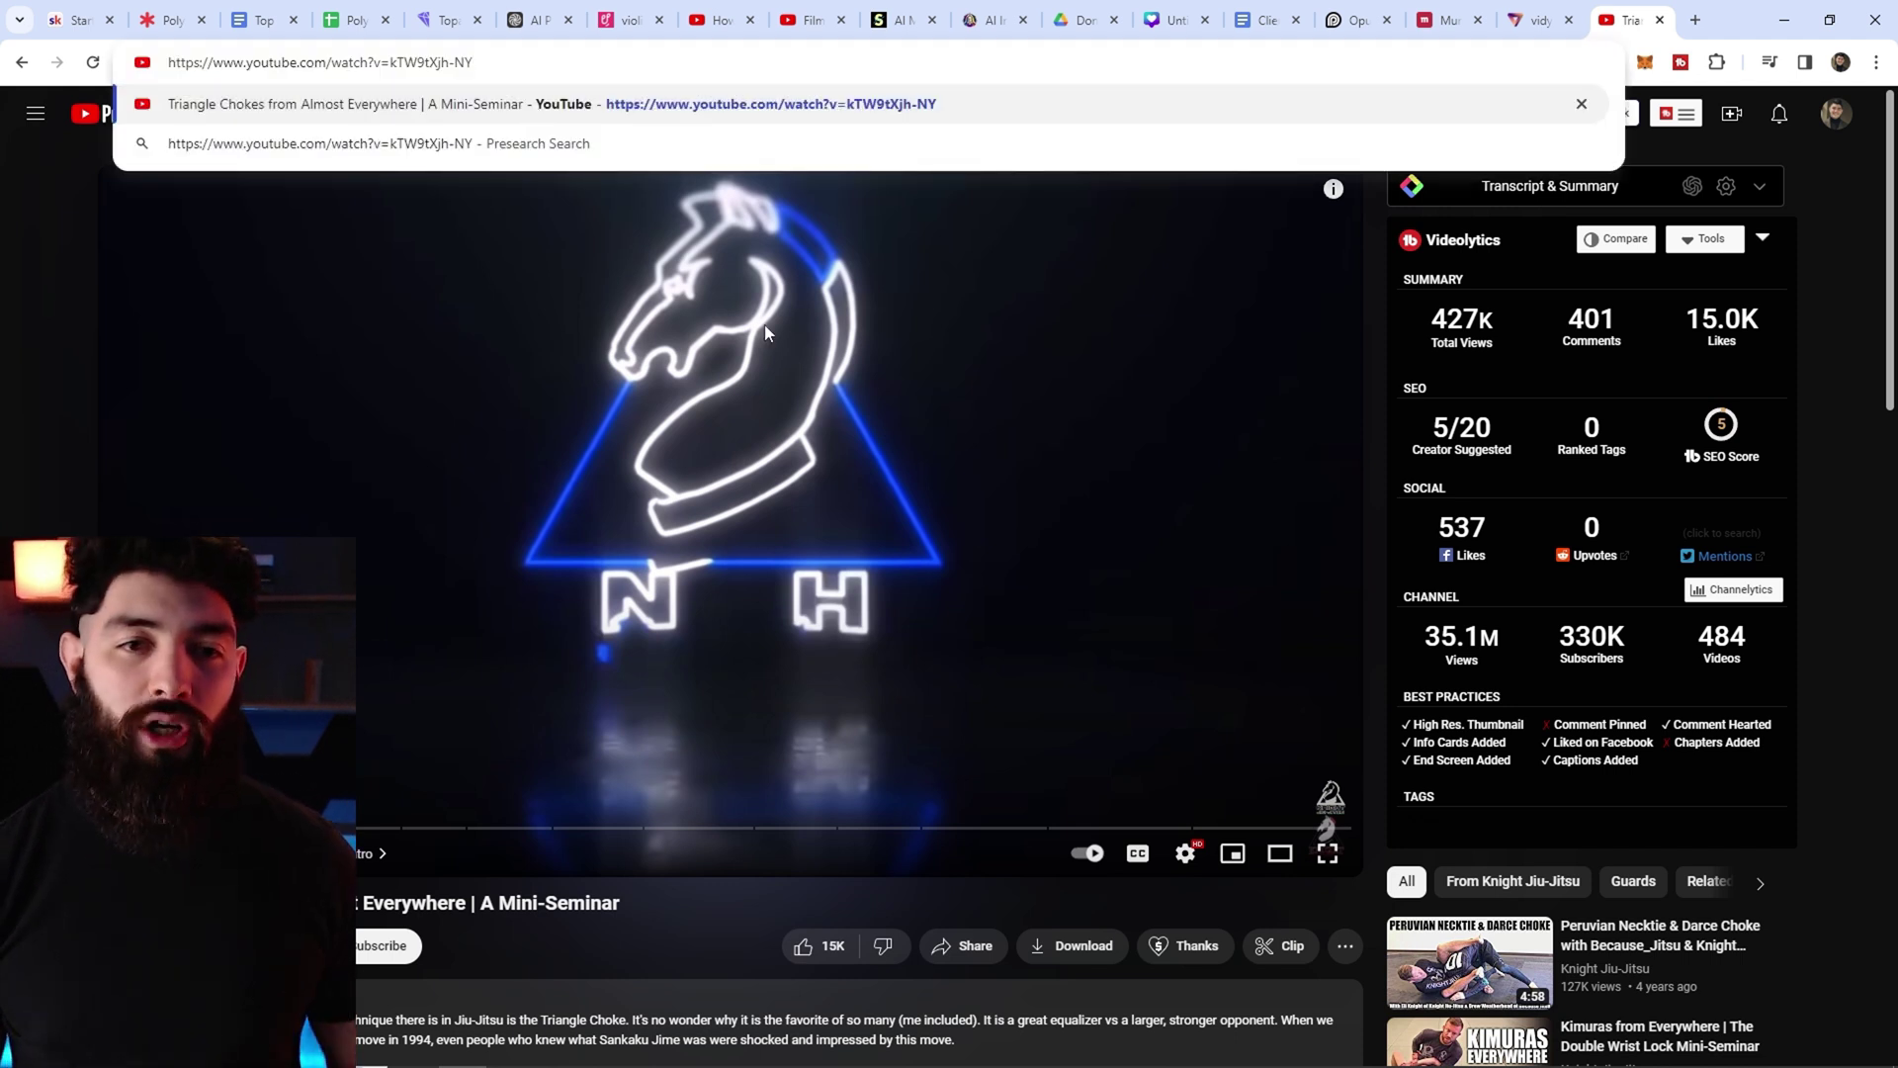
left_click(1523, 22)
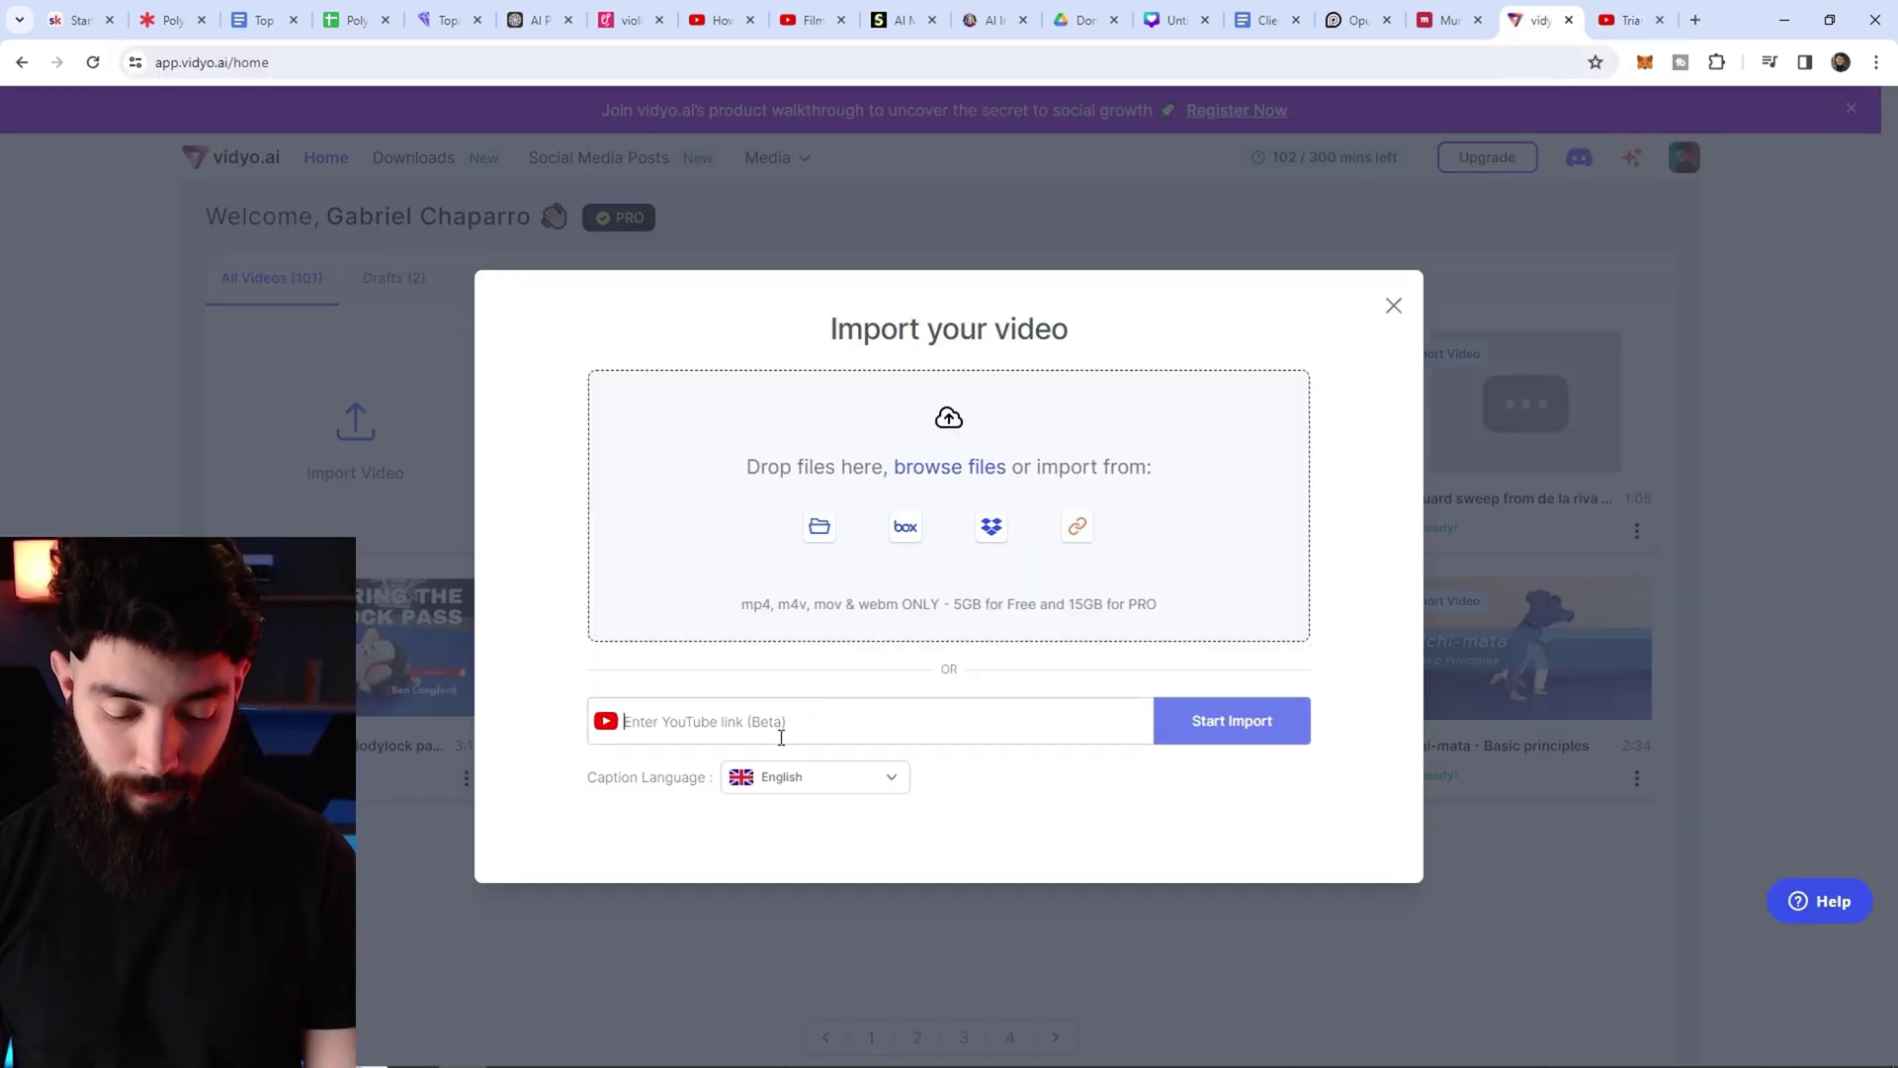
- Paste the YouTube link, start the import, and review the generated clips
type("https://www.youtube.com/watch?v=kTW9tXjh-NY")
left_click(1215, 692)
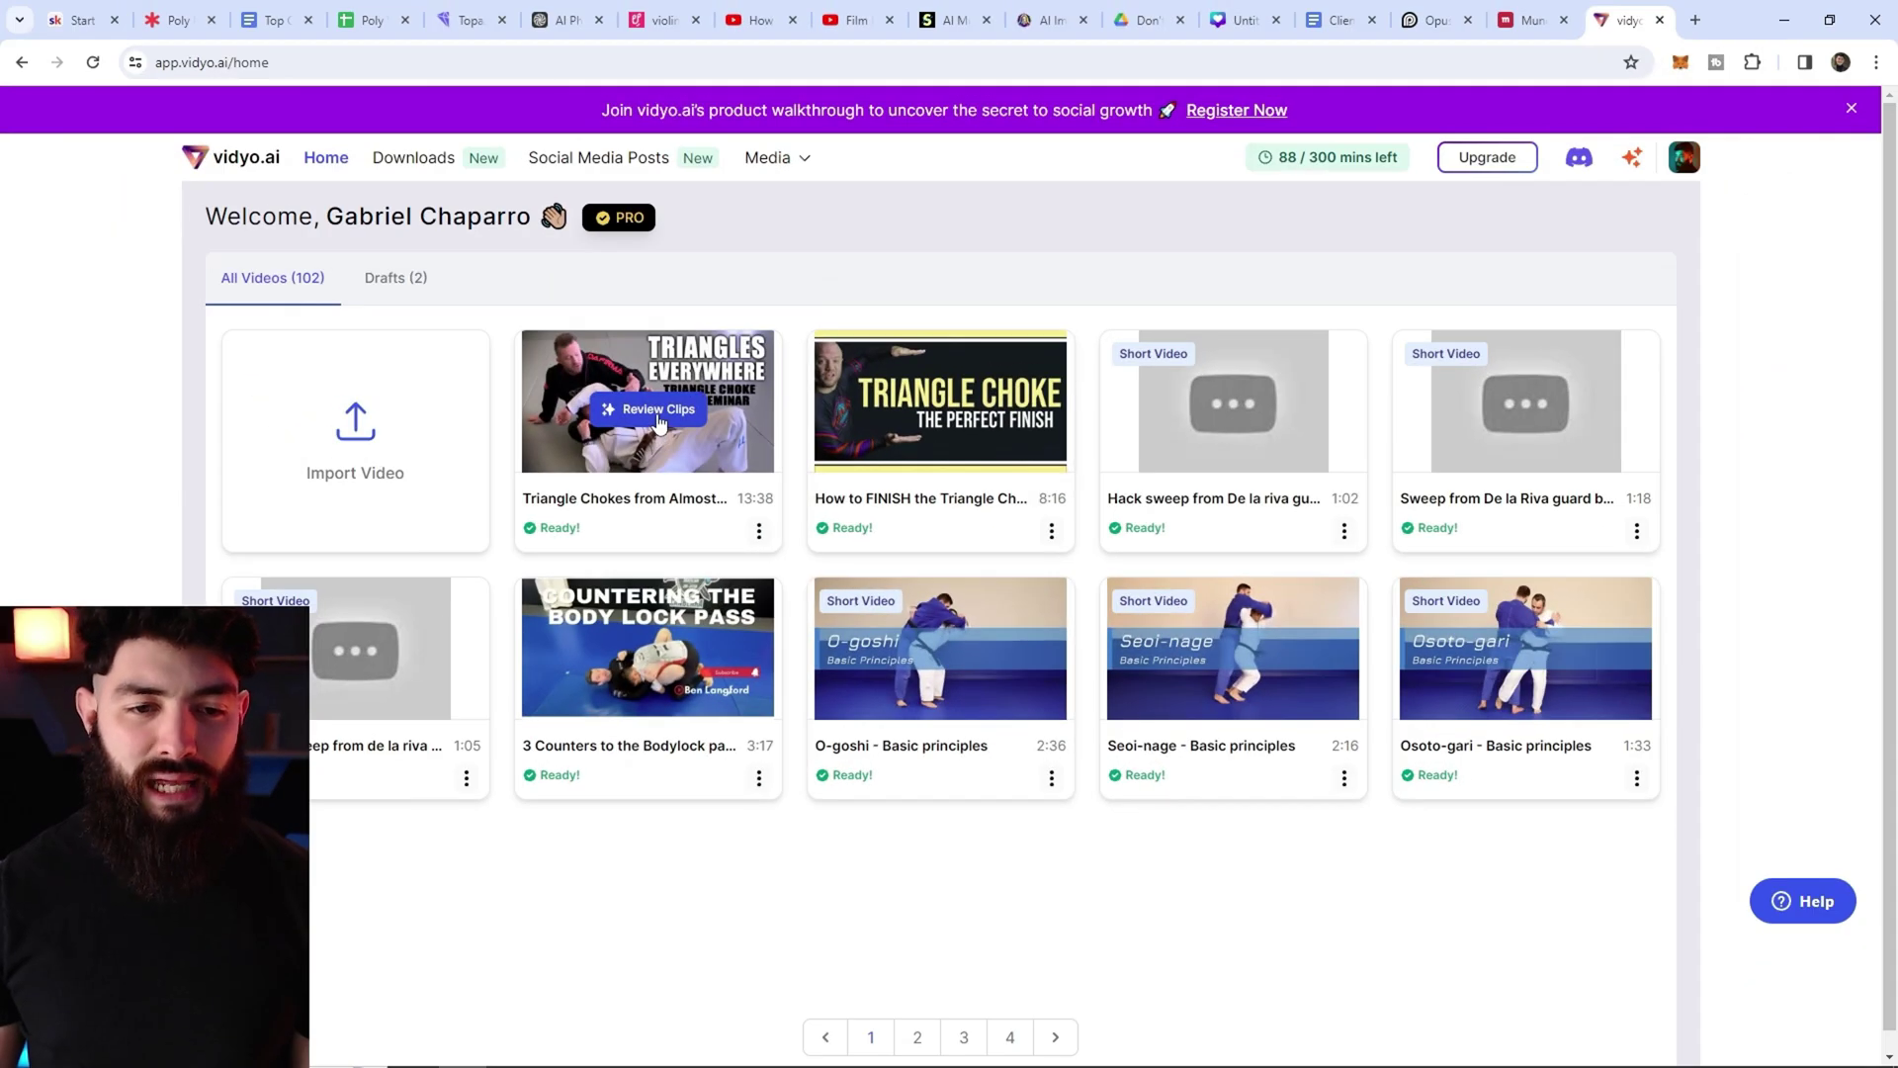
left_click(663, 412)
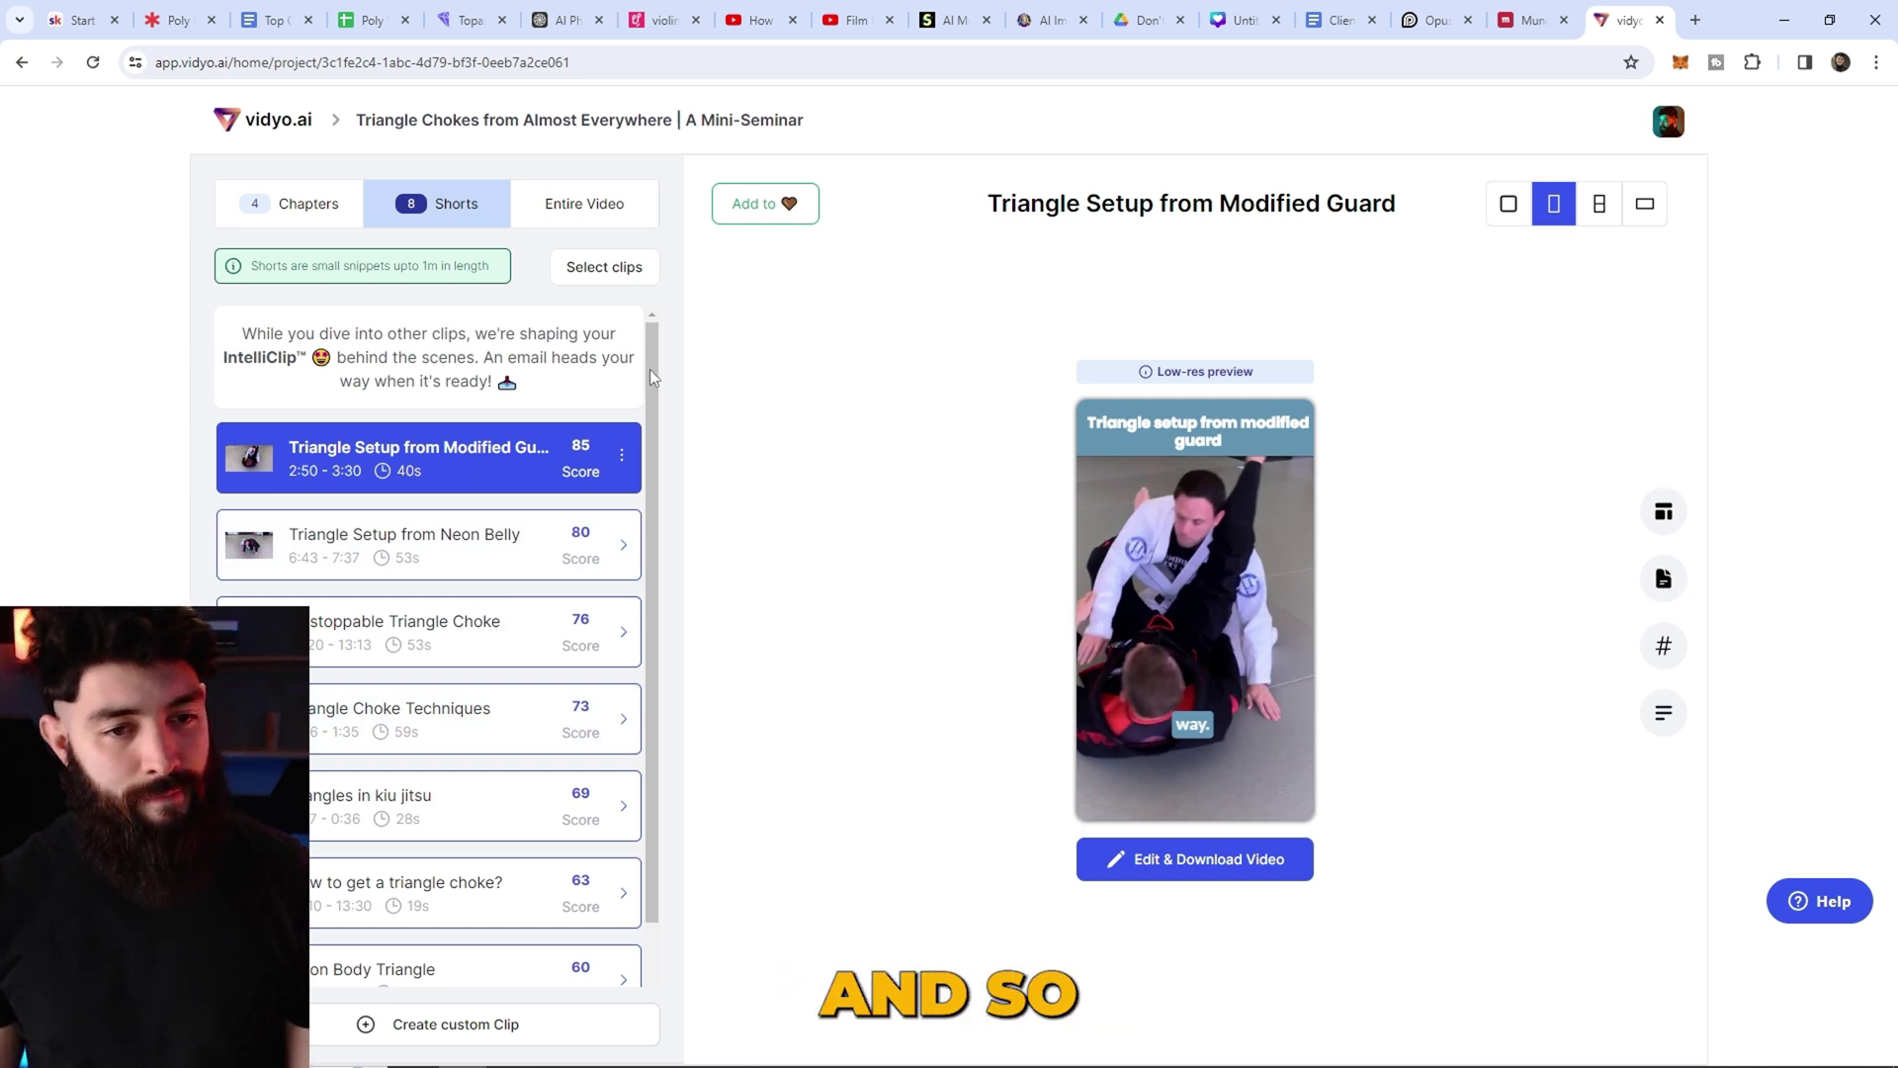
- Preview several generated shorts and open Triangle Choke Techniques in the editor
scroll(478, 606, "down", 2)
left_click(478, 593)
left_click(471, 764)
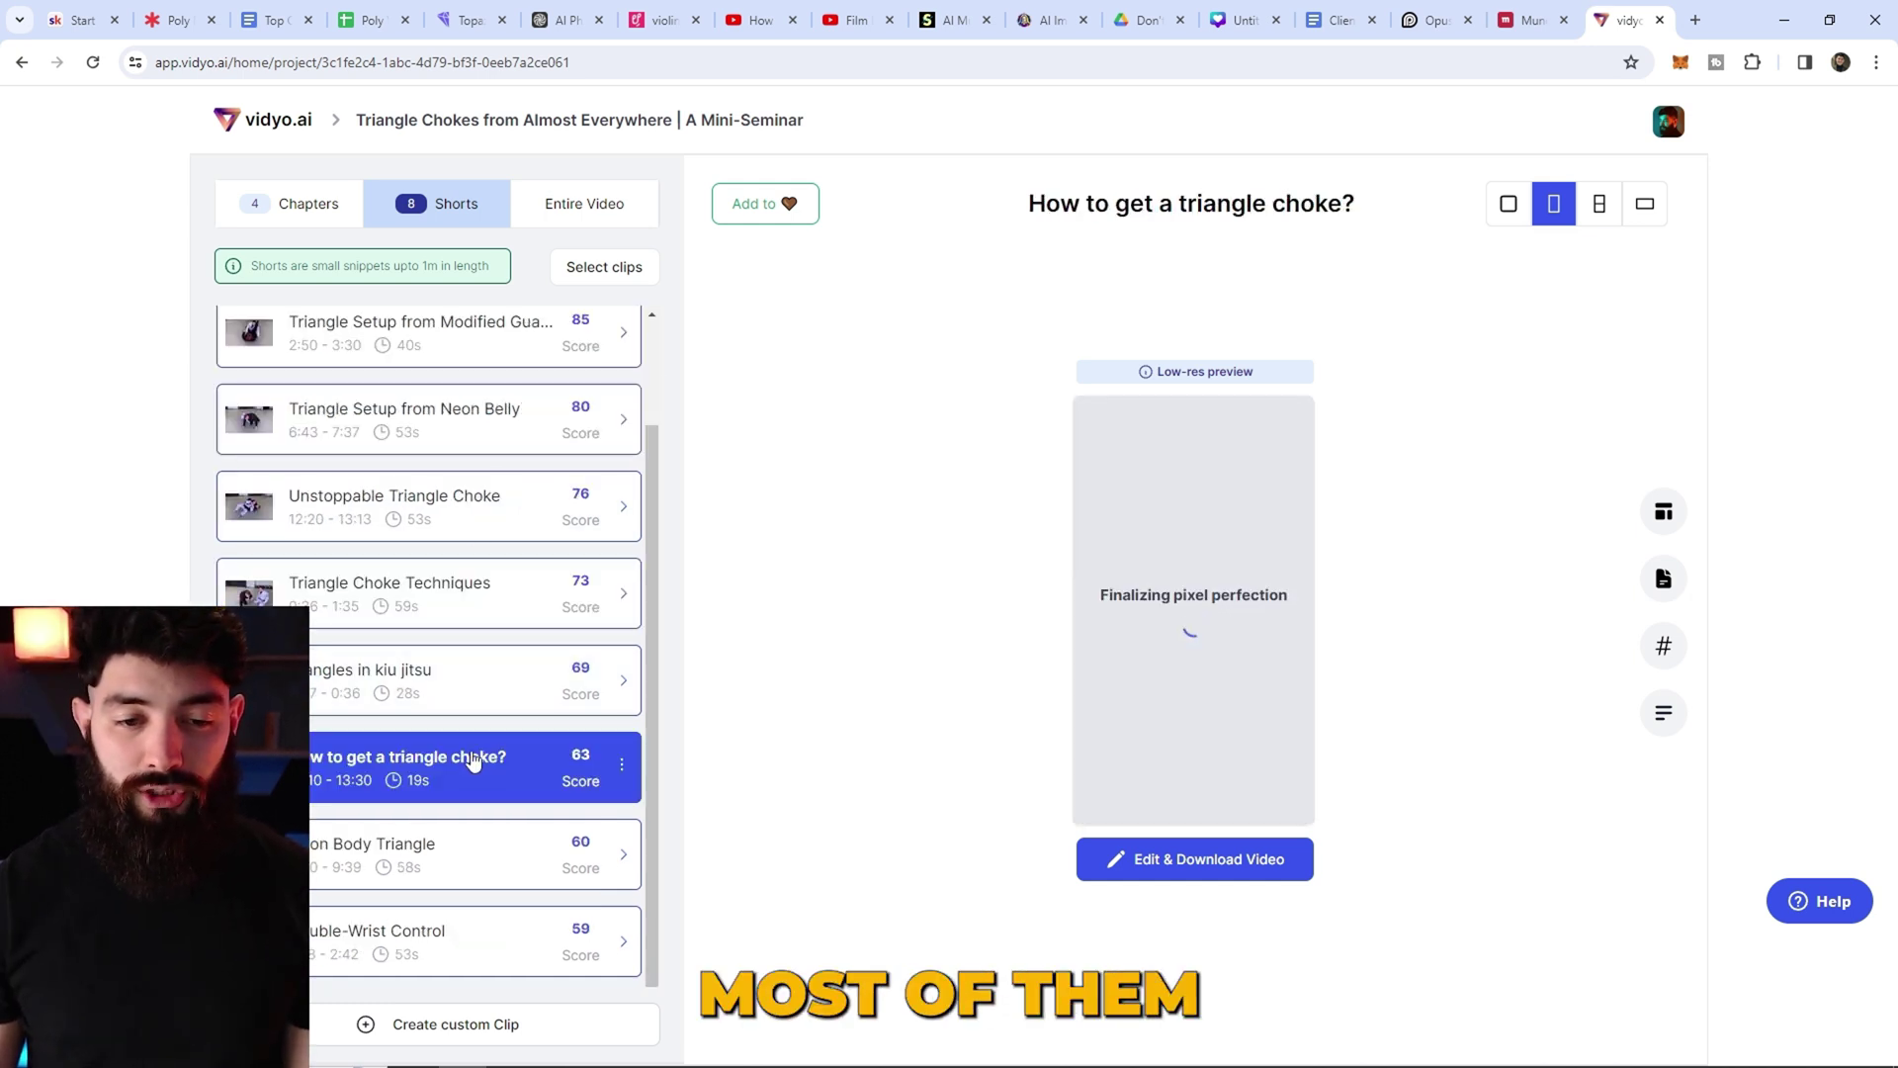
left_click(478, 848)
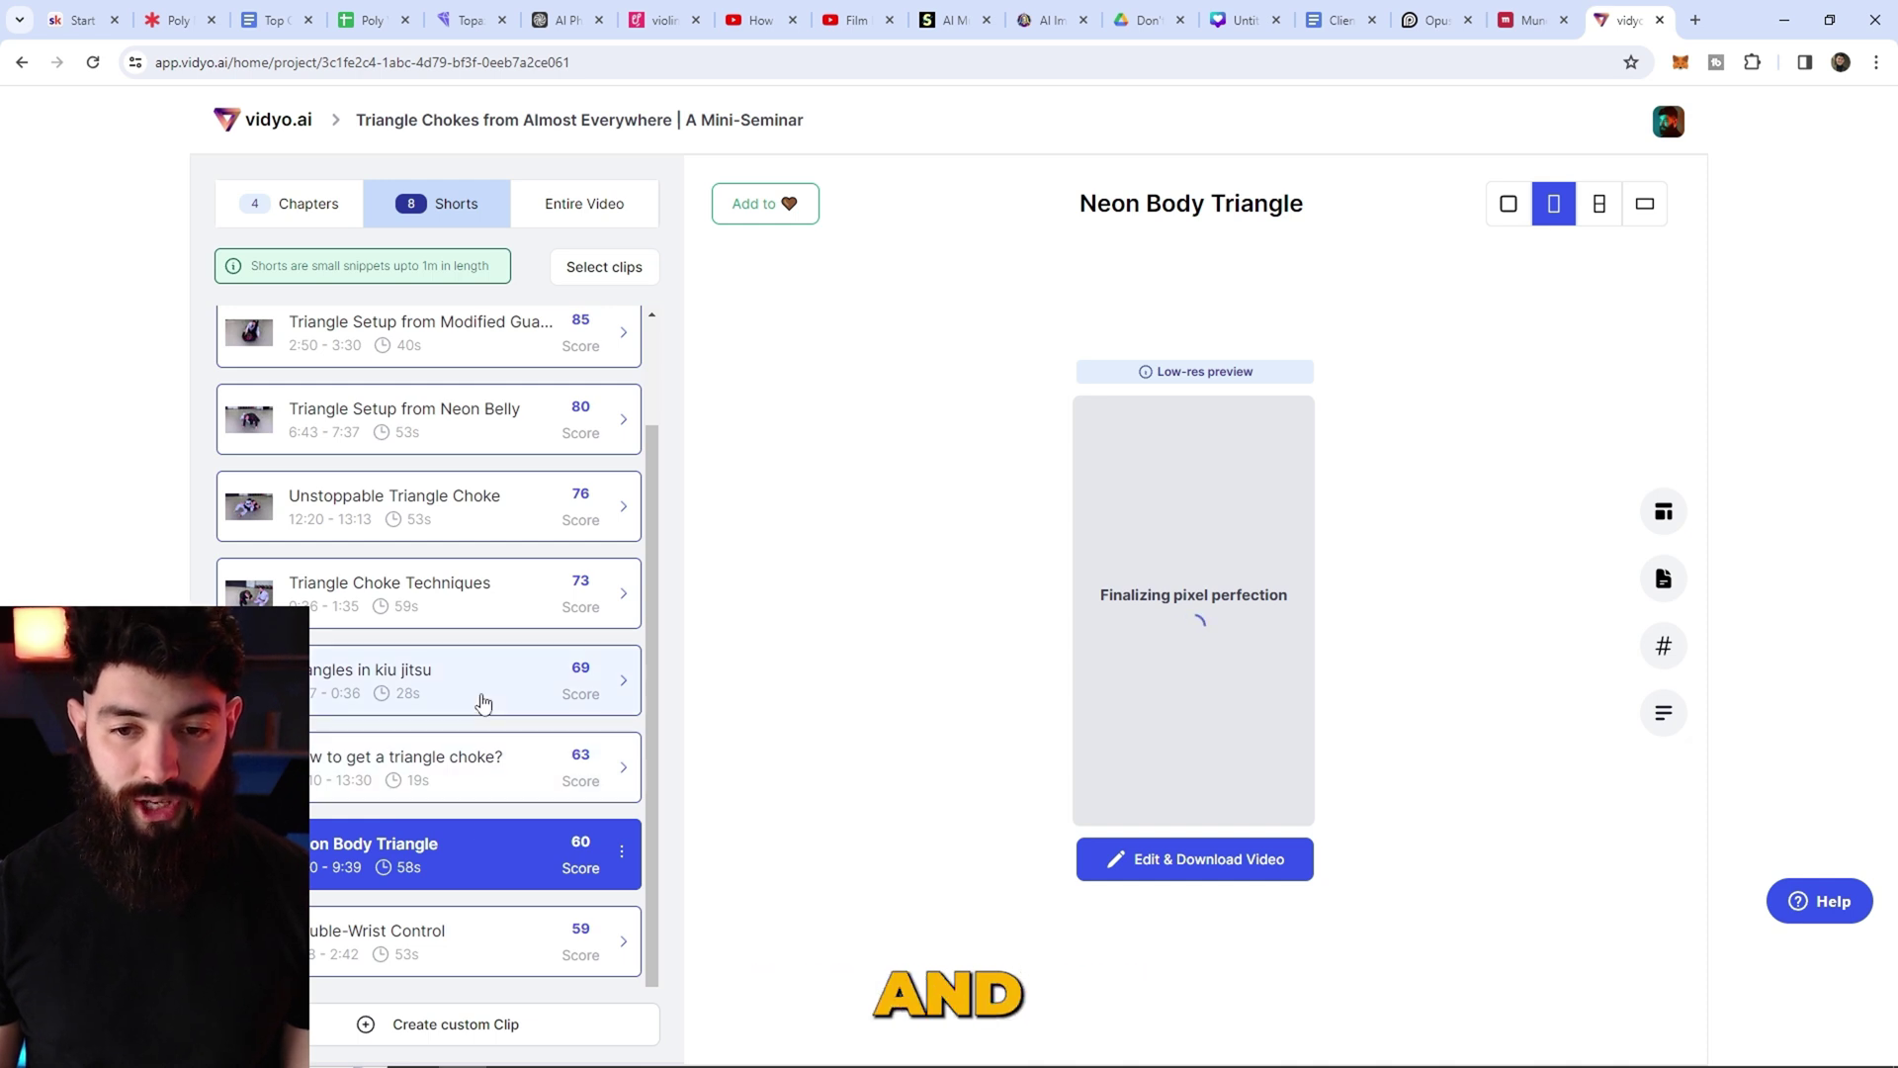
left_click(484, 590)
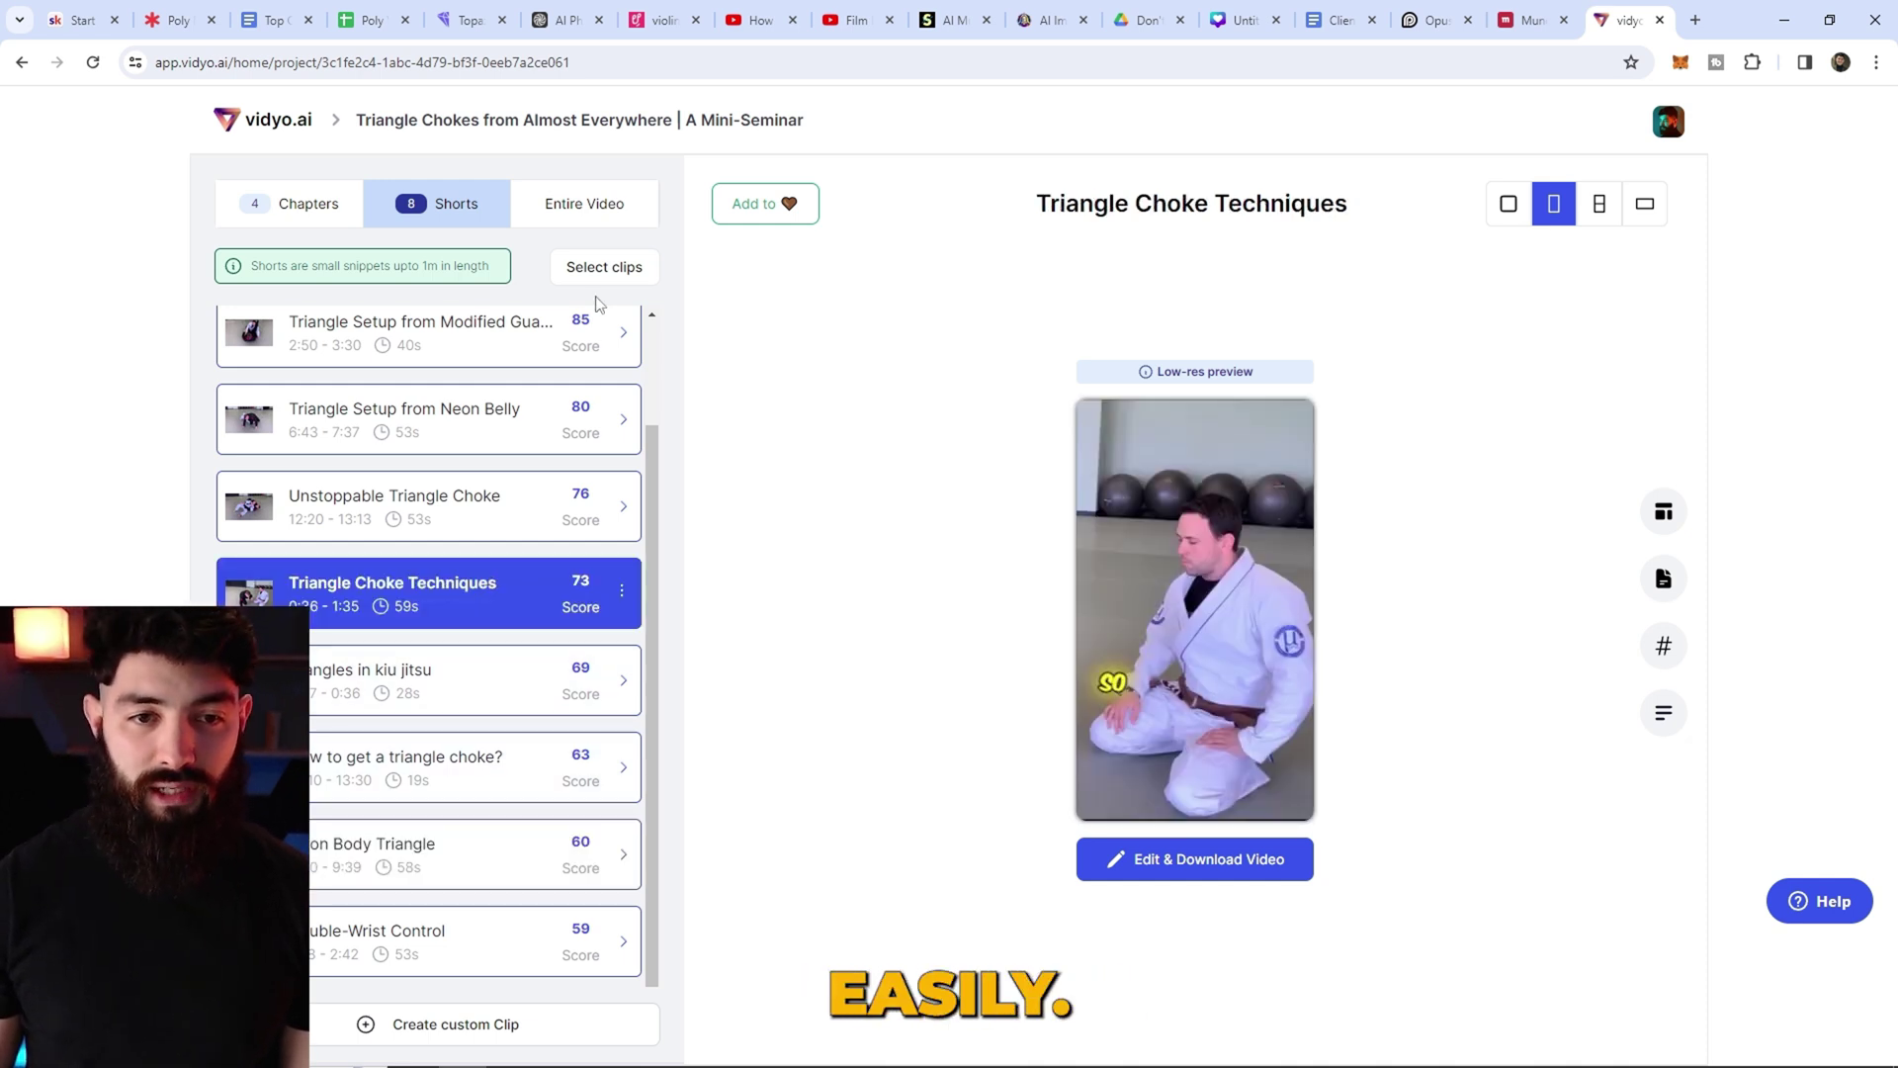
left_click(1132, 862)
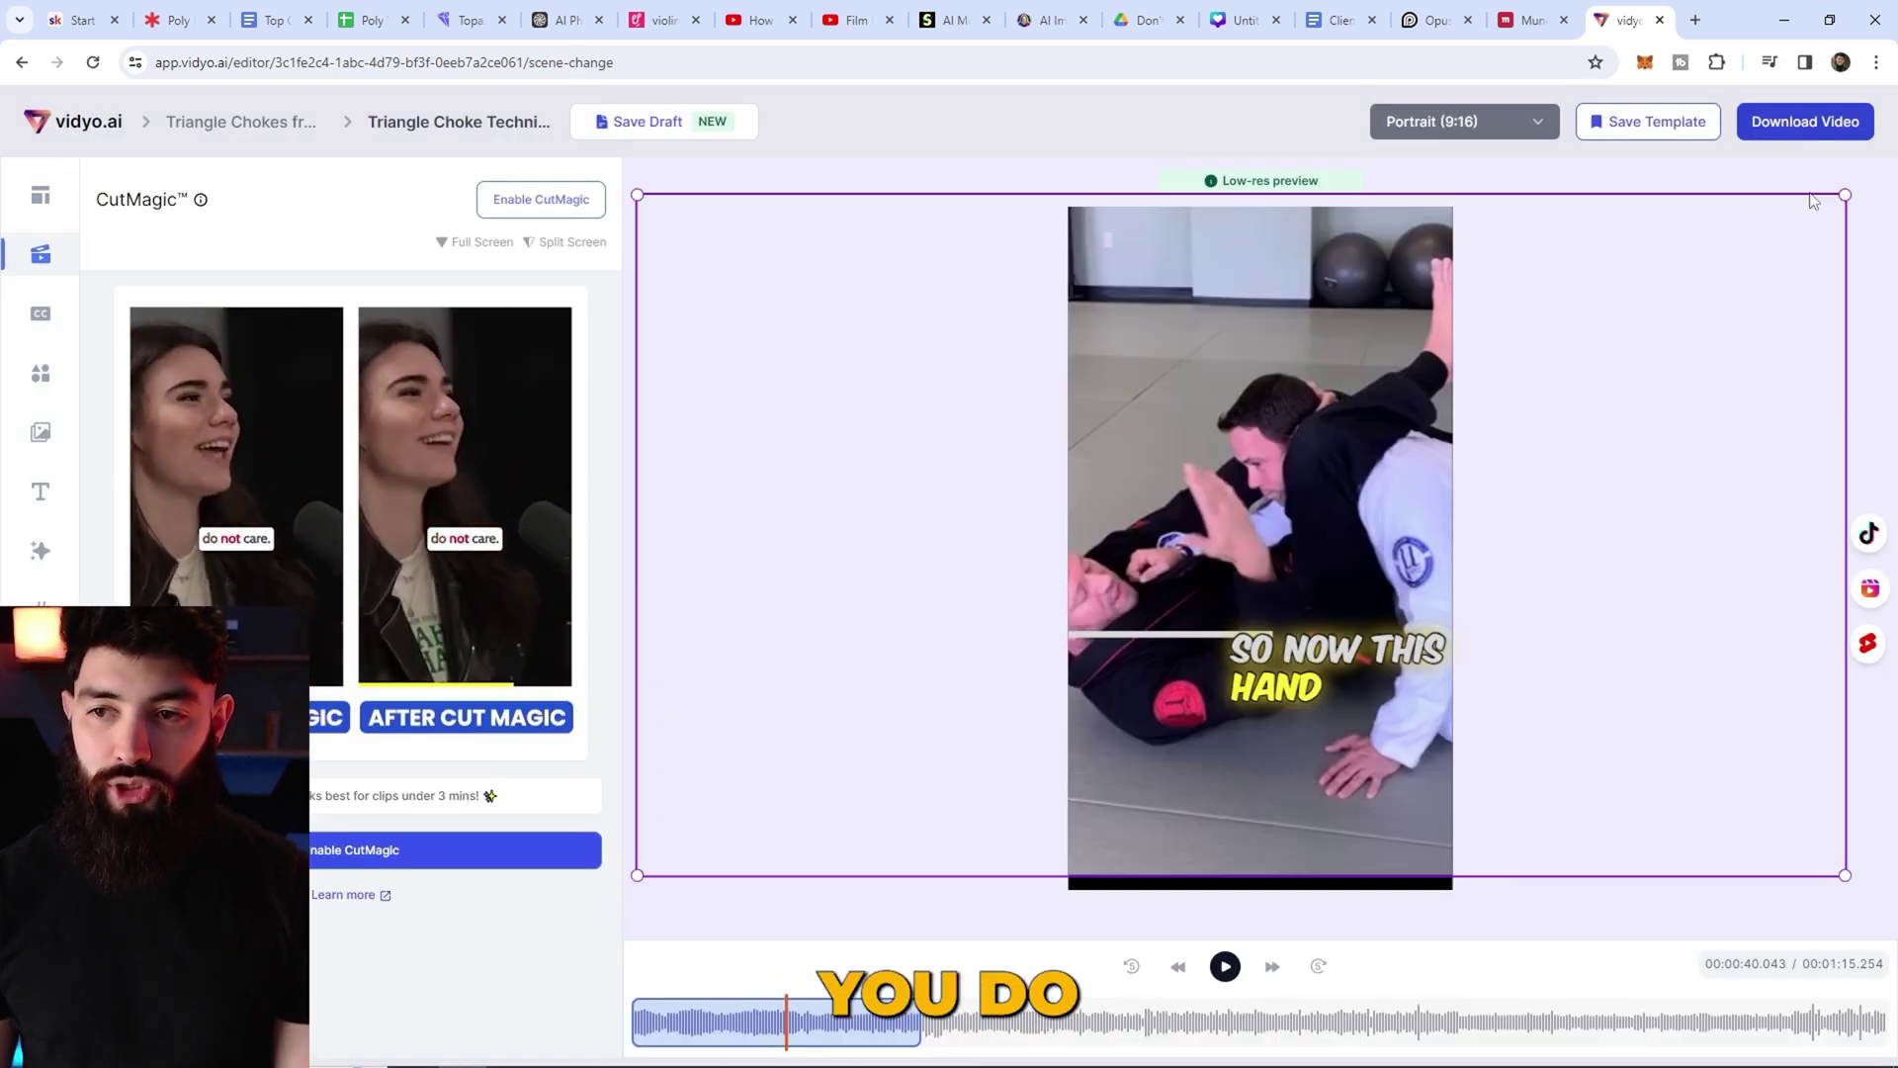
- Scale the footage down and center it so both grapplers fit the 9:16 frame
left_click_drag(1844, 195, 1554, 392)
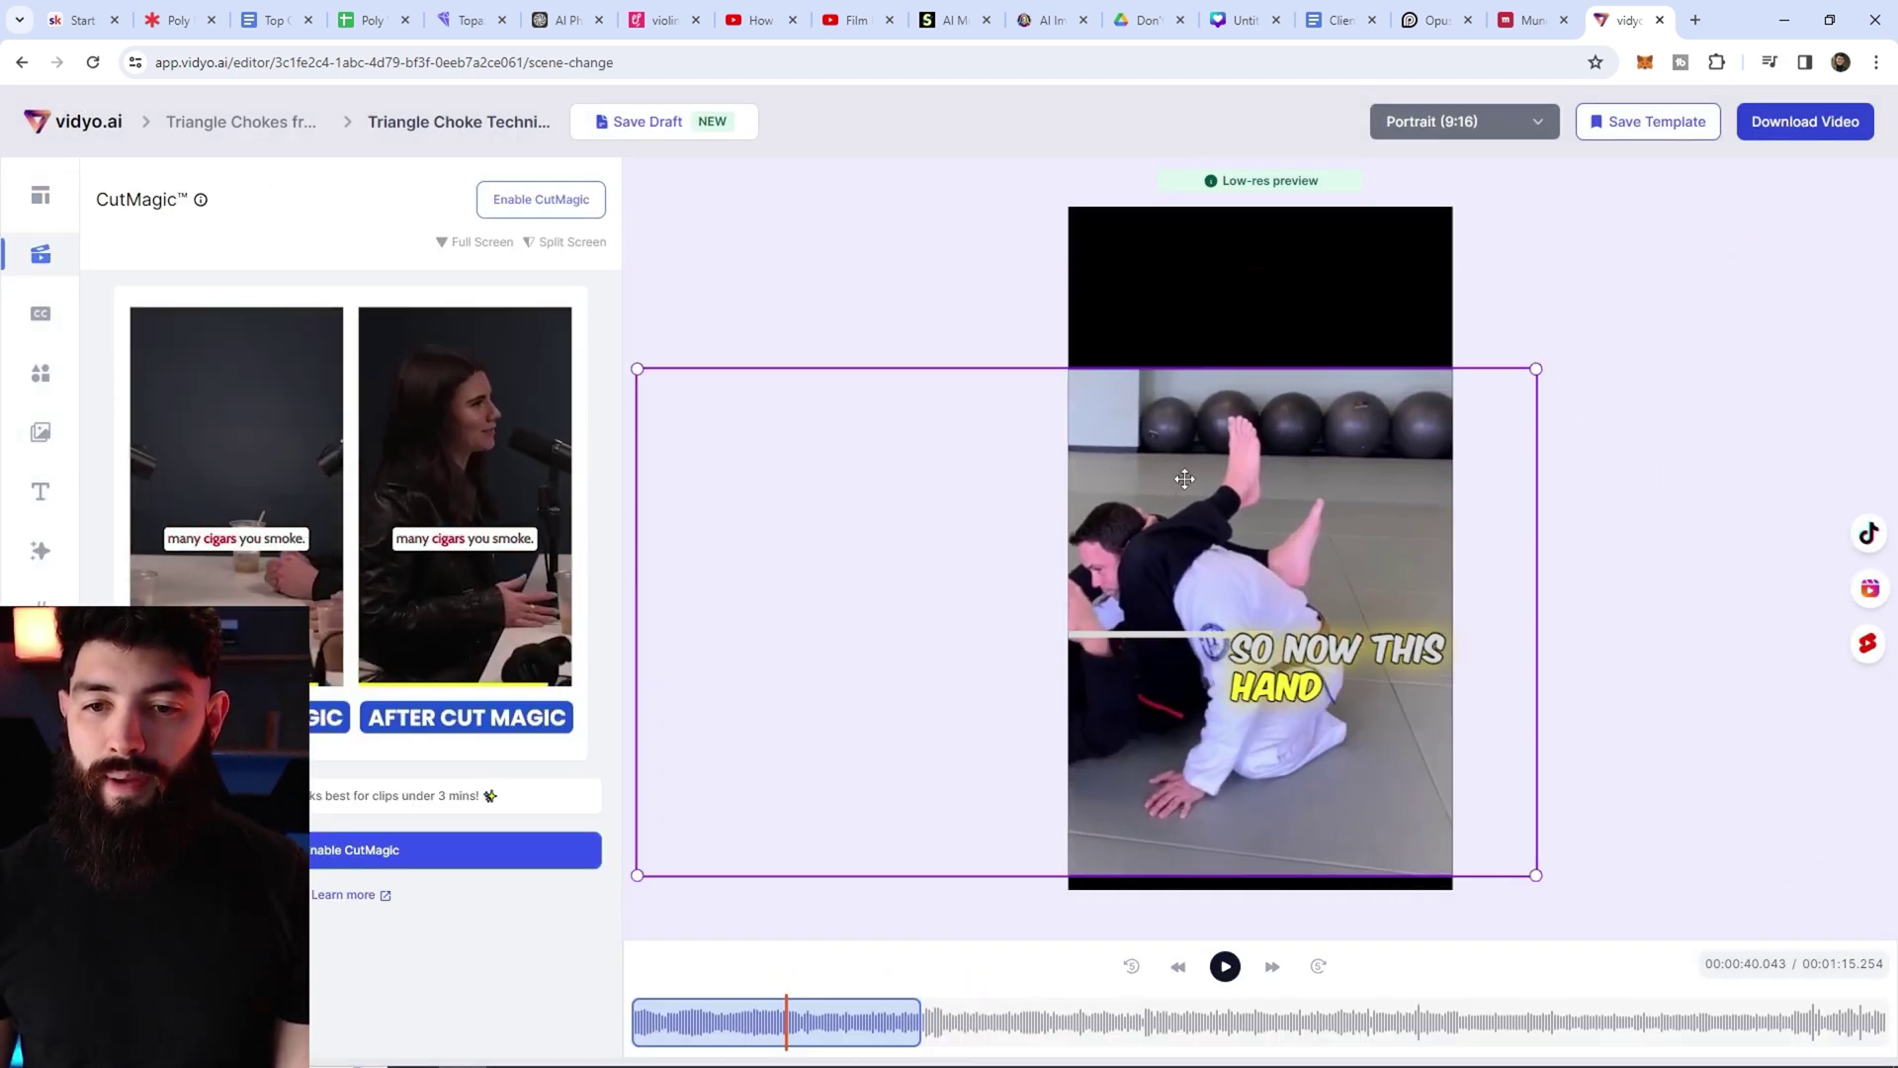
left_click_drag(1120, 590, 1283, 496)
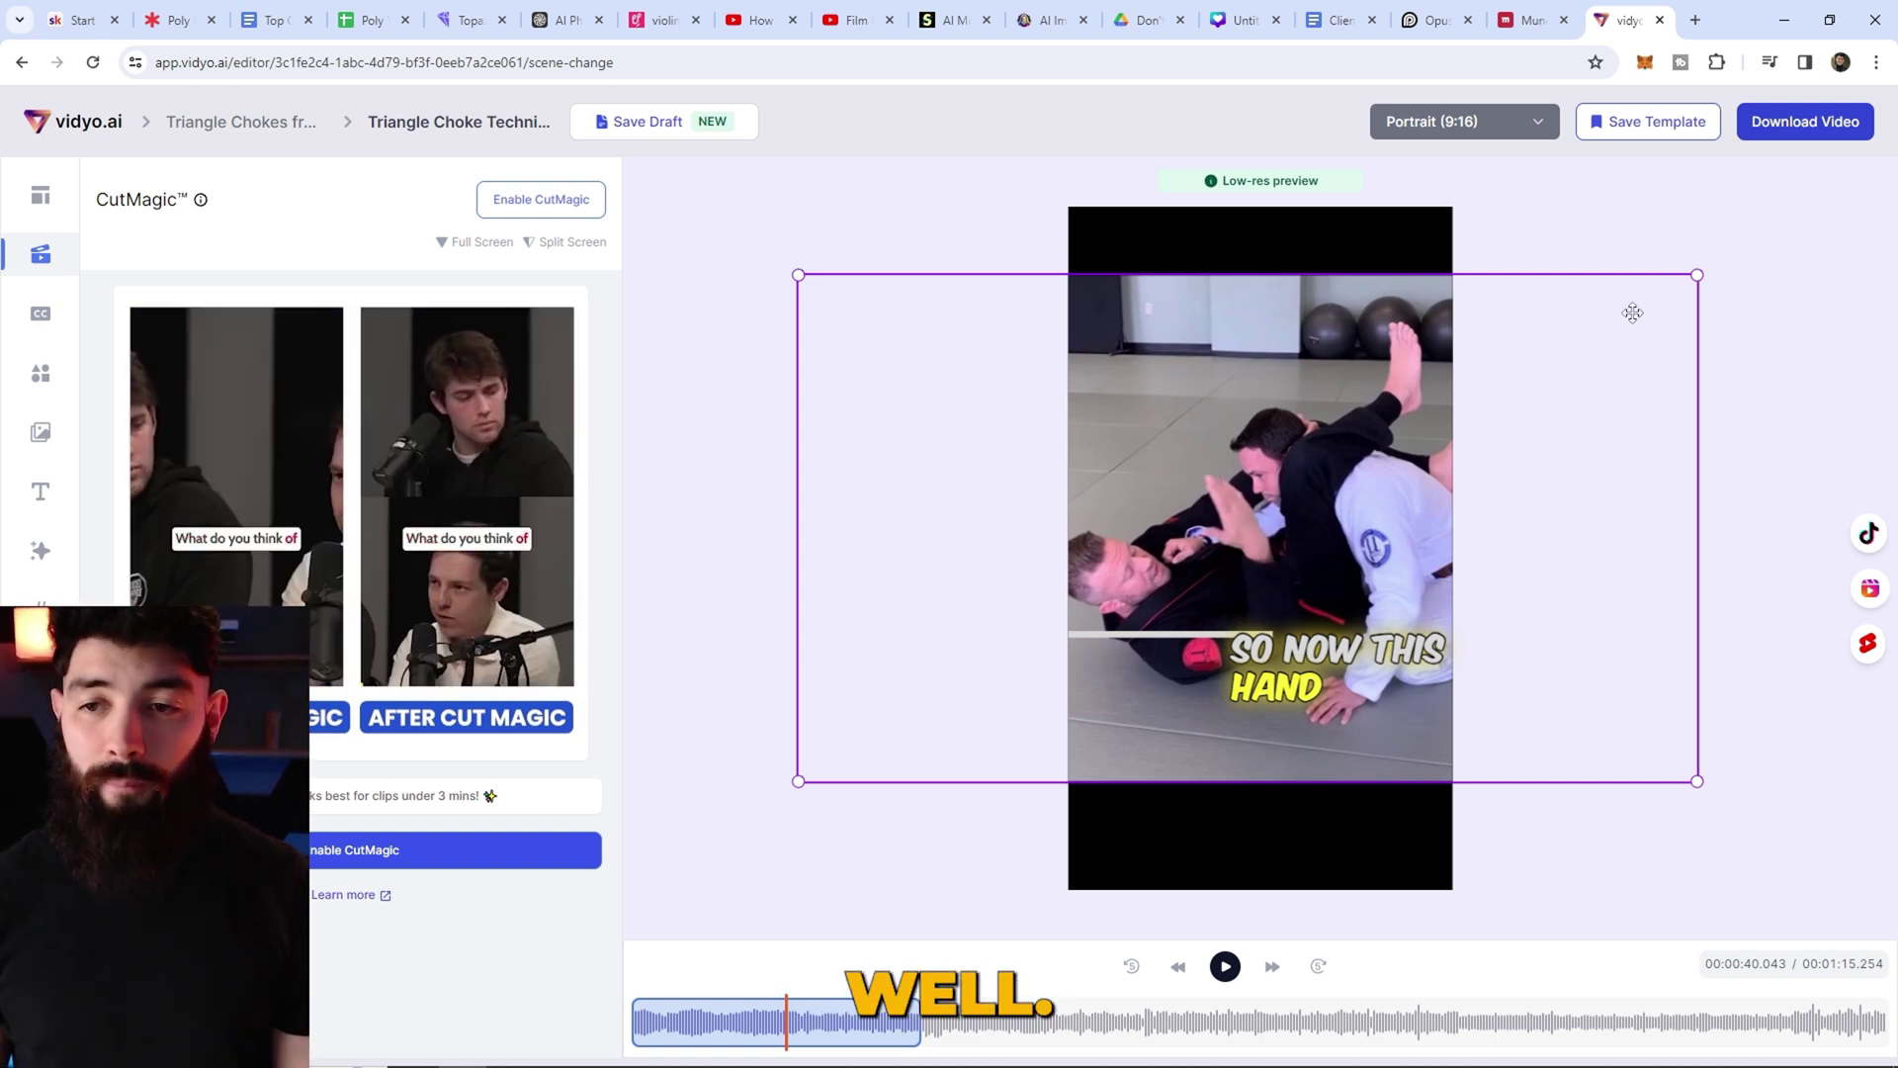
left_click_drag(1697, 275, 1610, 326)
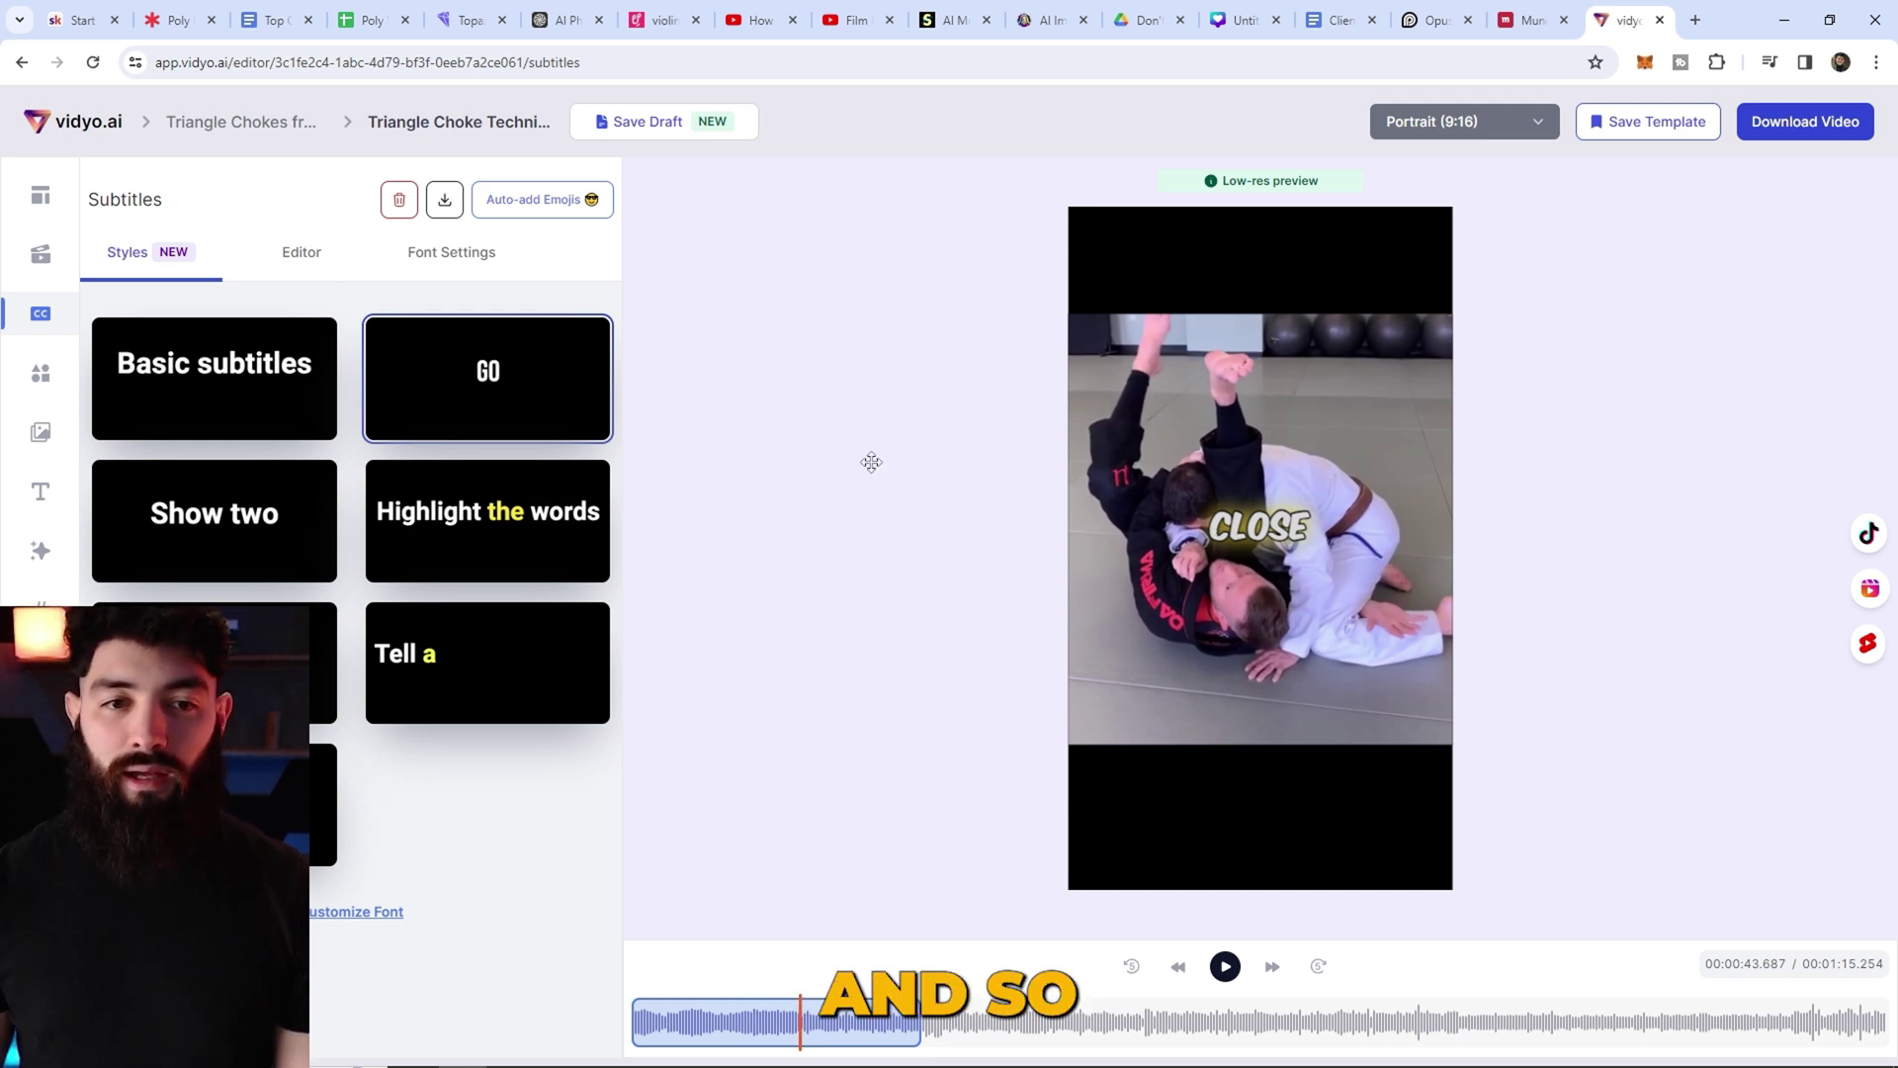
- Switch to Landscape (16:9), apply the first saved template, and extend the clip's end slightly
left_click(1466, 134)
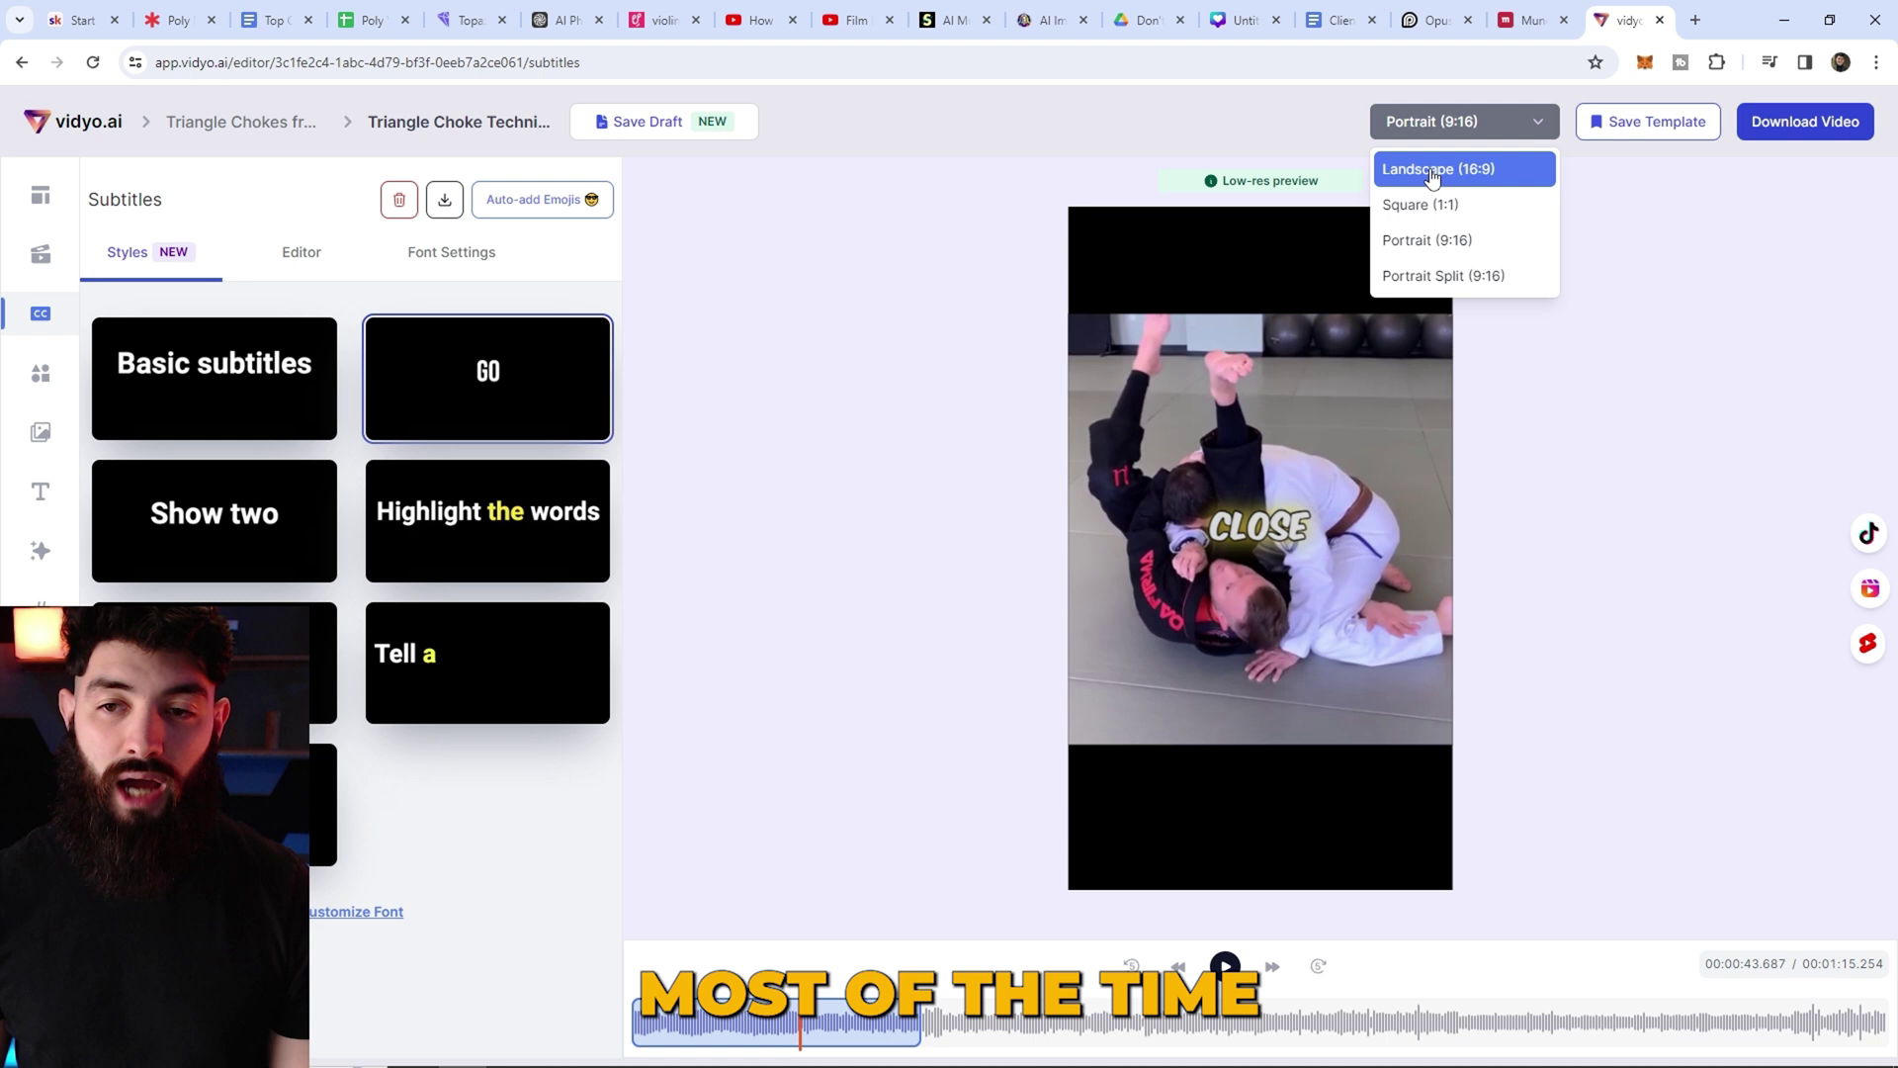
left_click(1433, 172)
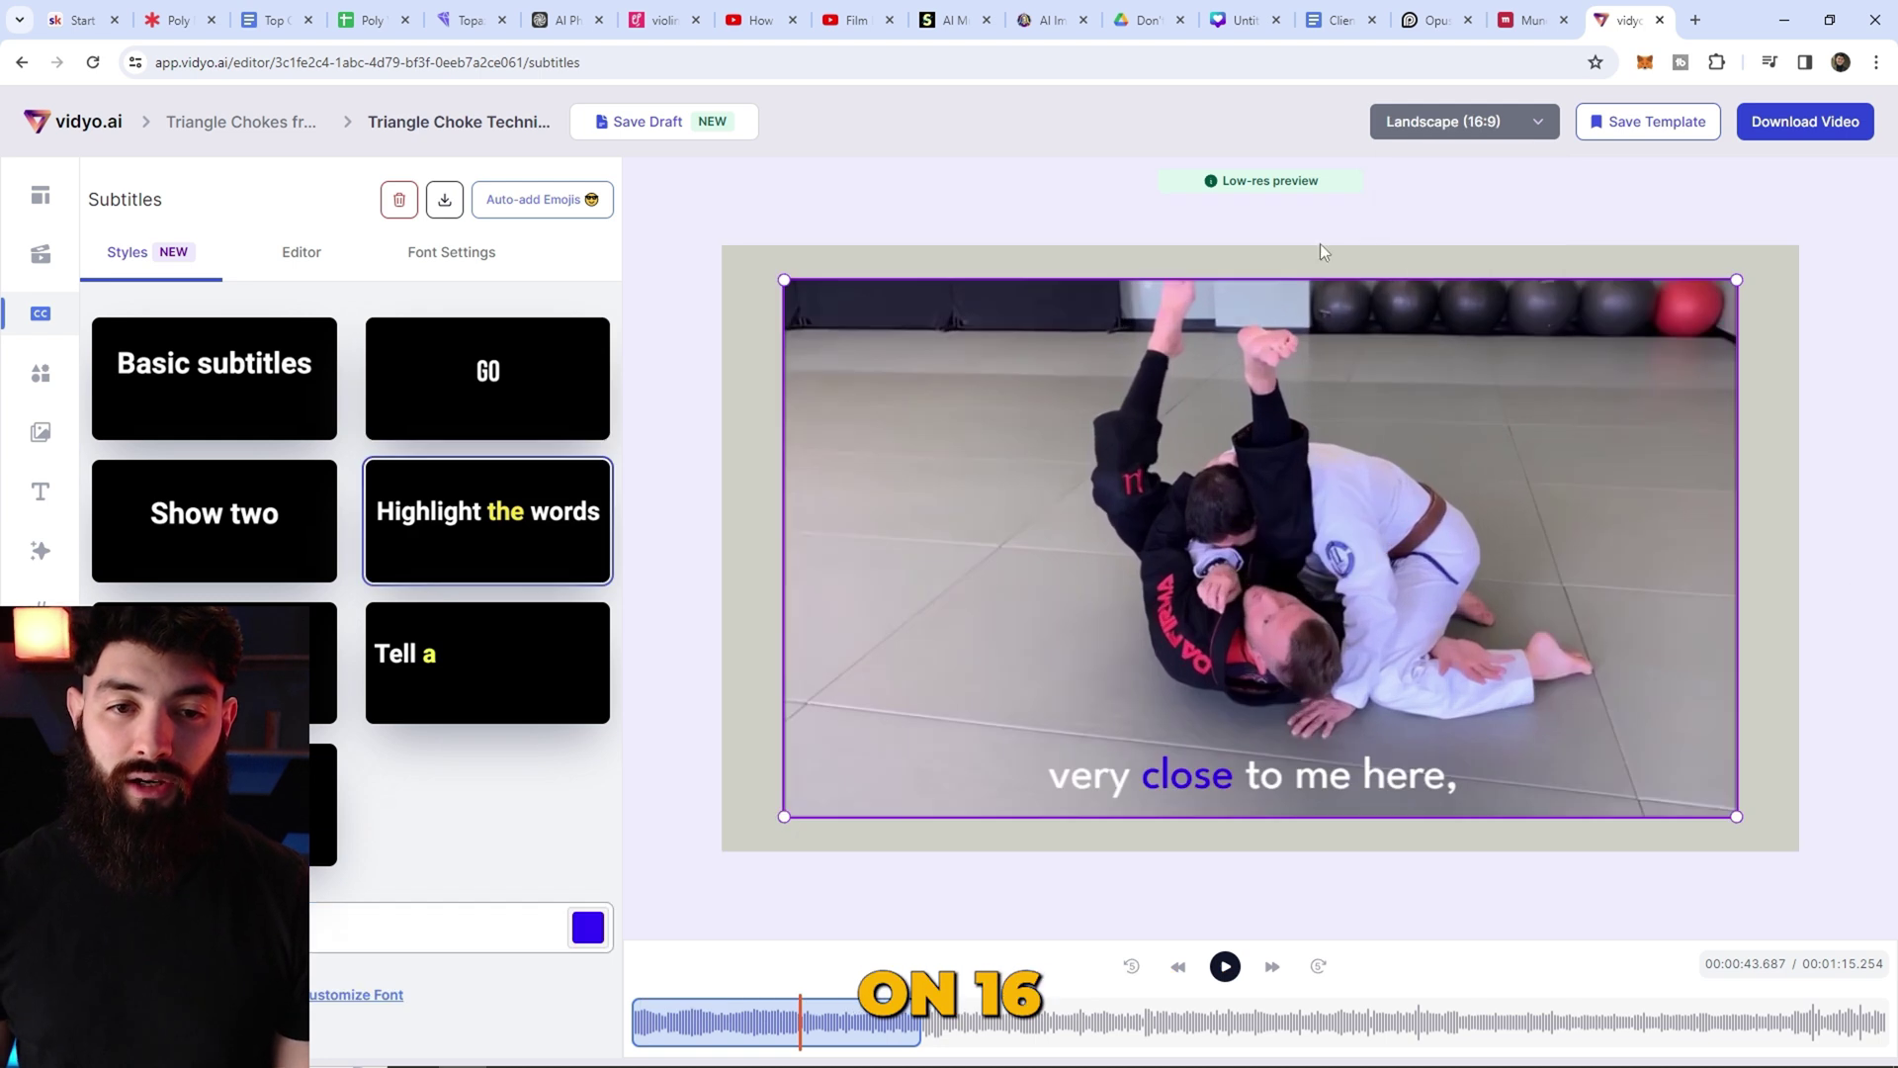
left_click(41, 196)
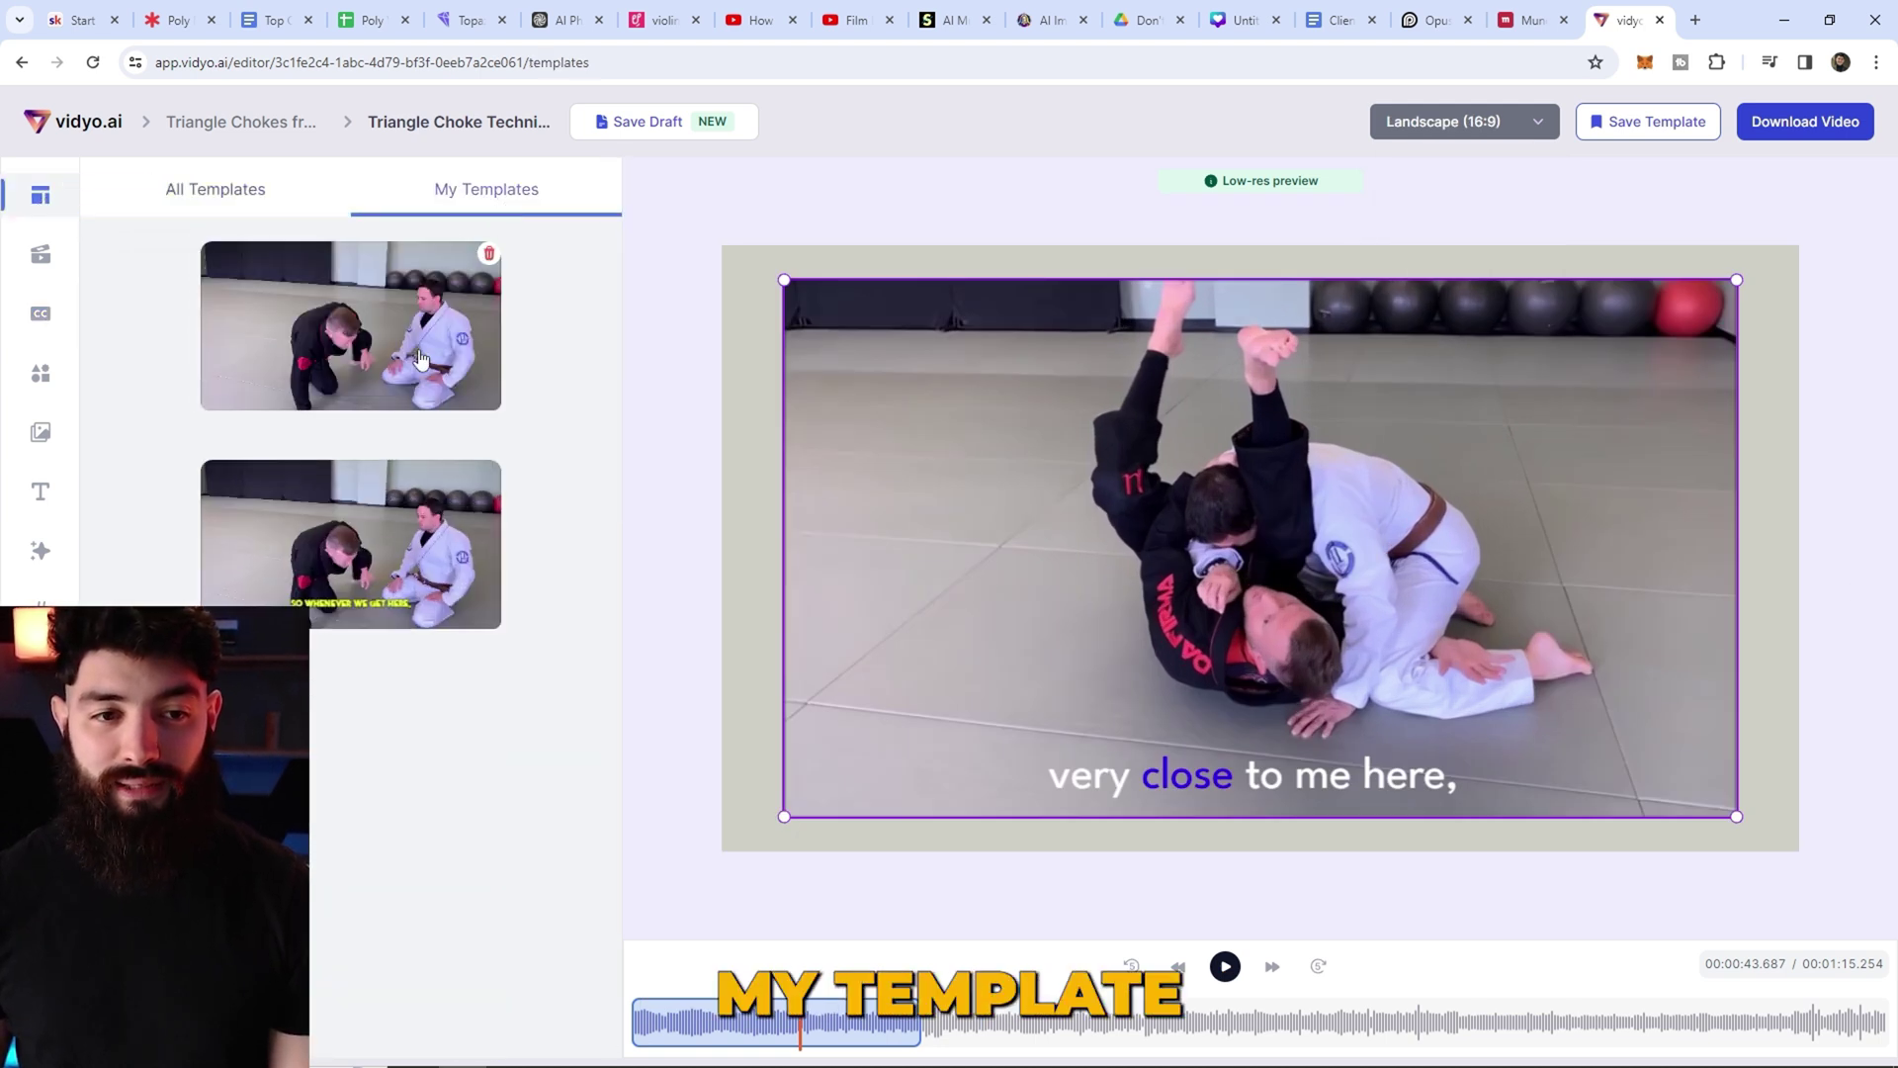
left_click(420, 358)
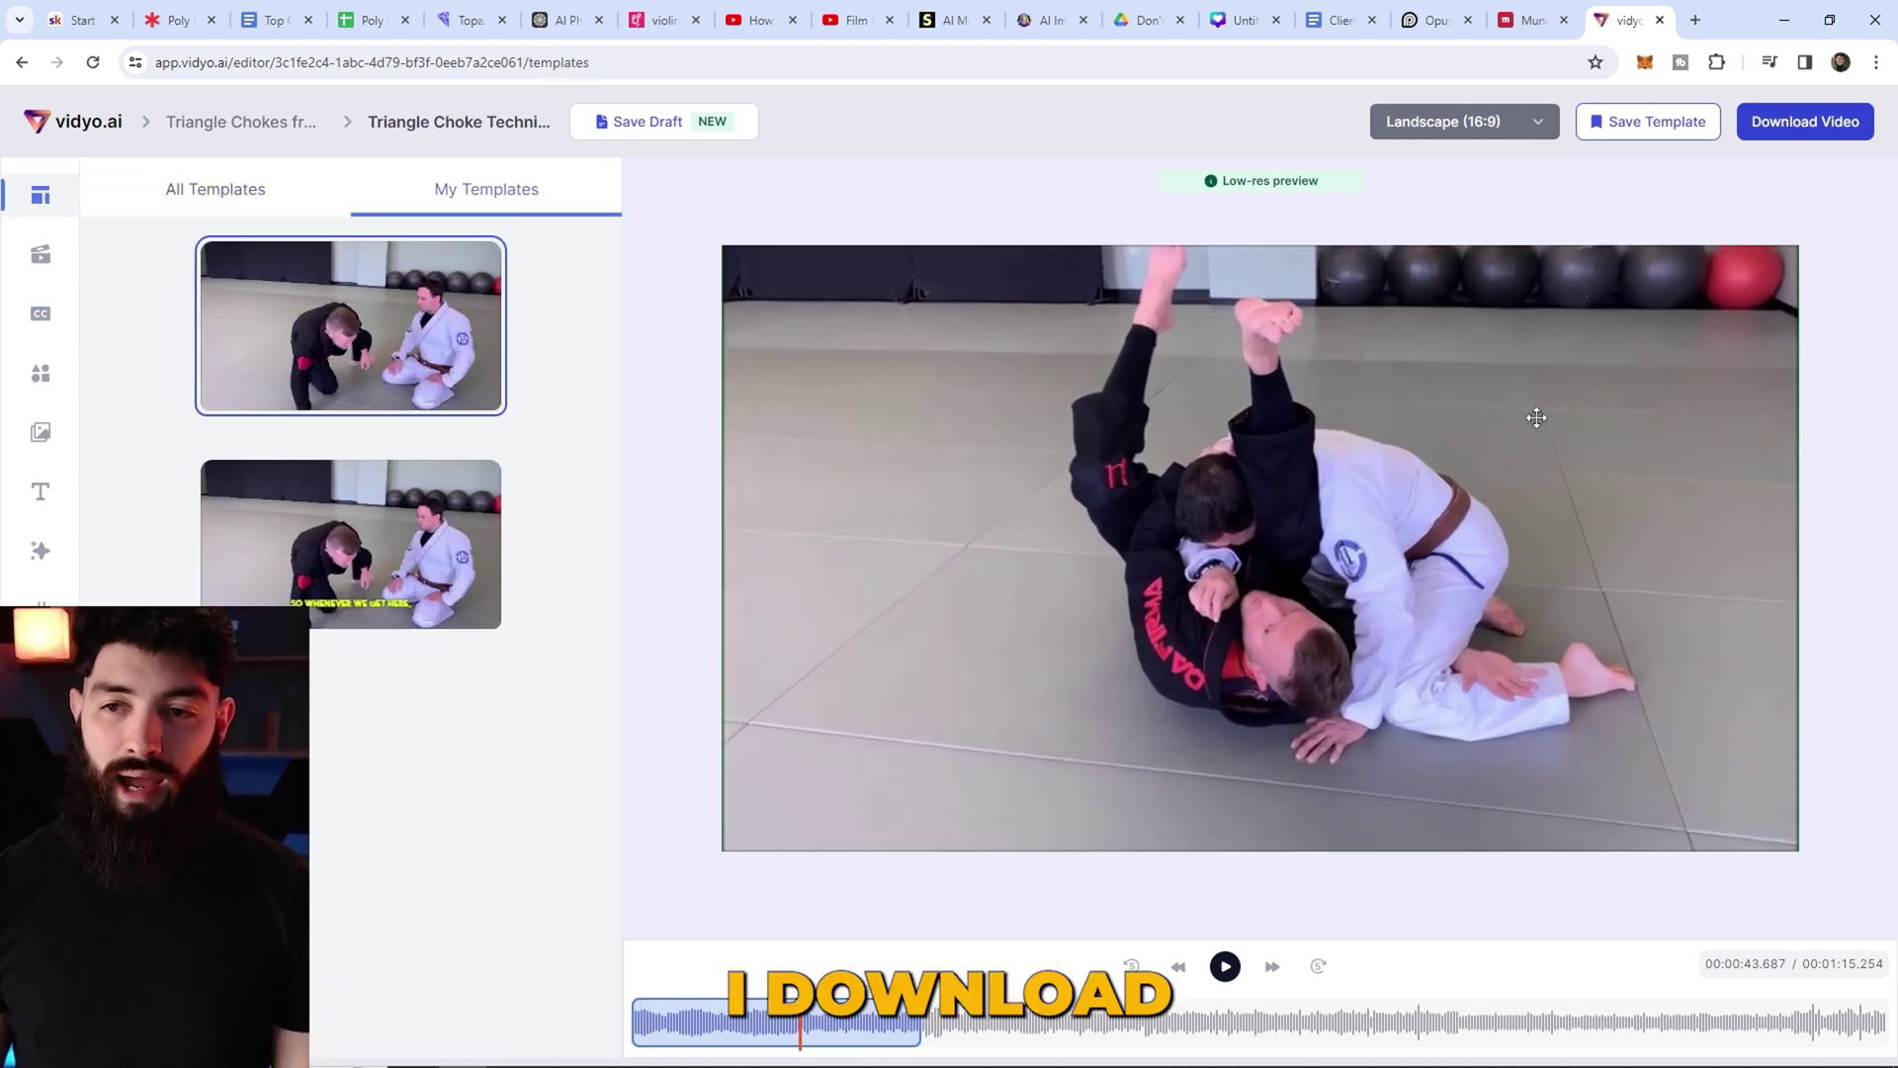
mouse_move(920, 1024)
left_mouse_down()
mouse_move(985, 1026)
mouse_move(931, 1023)
left_mouse_up()
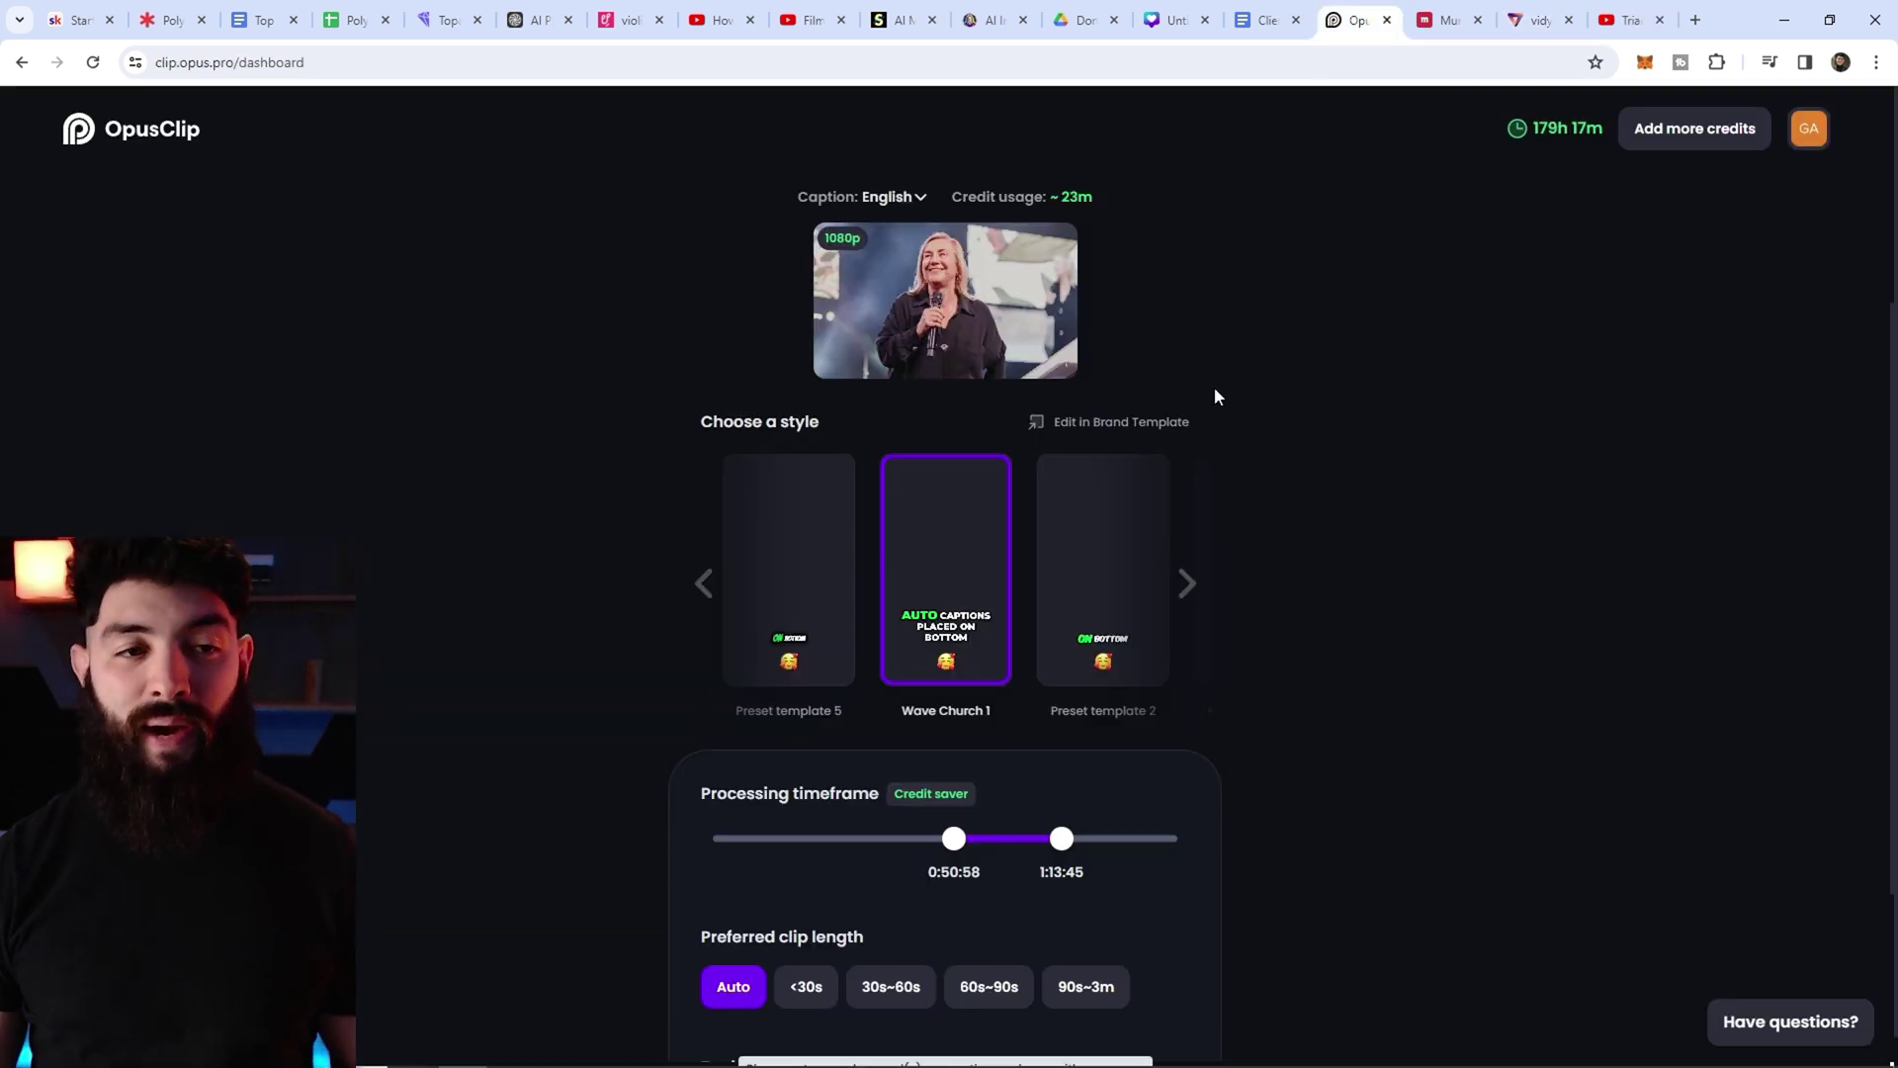
- Scroll back up to the top of the page
scroll(1214, 396, "up", 2)
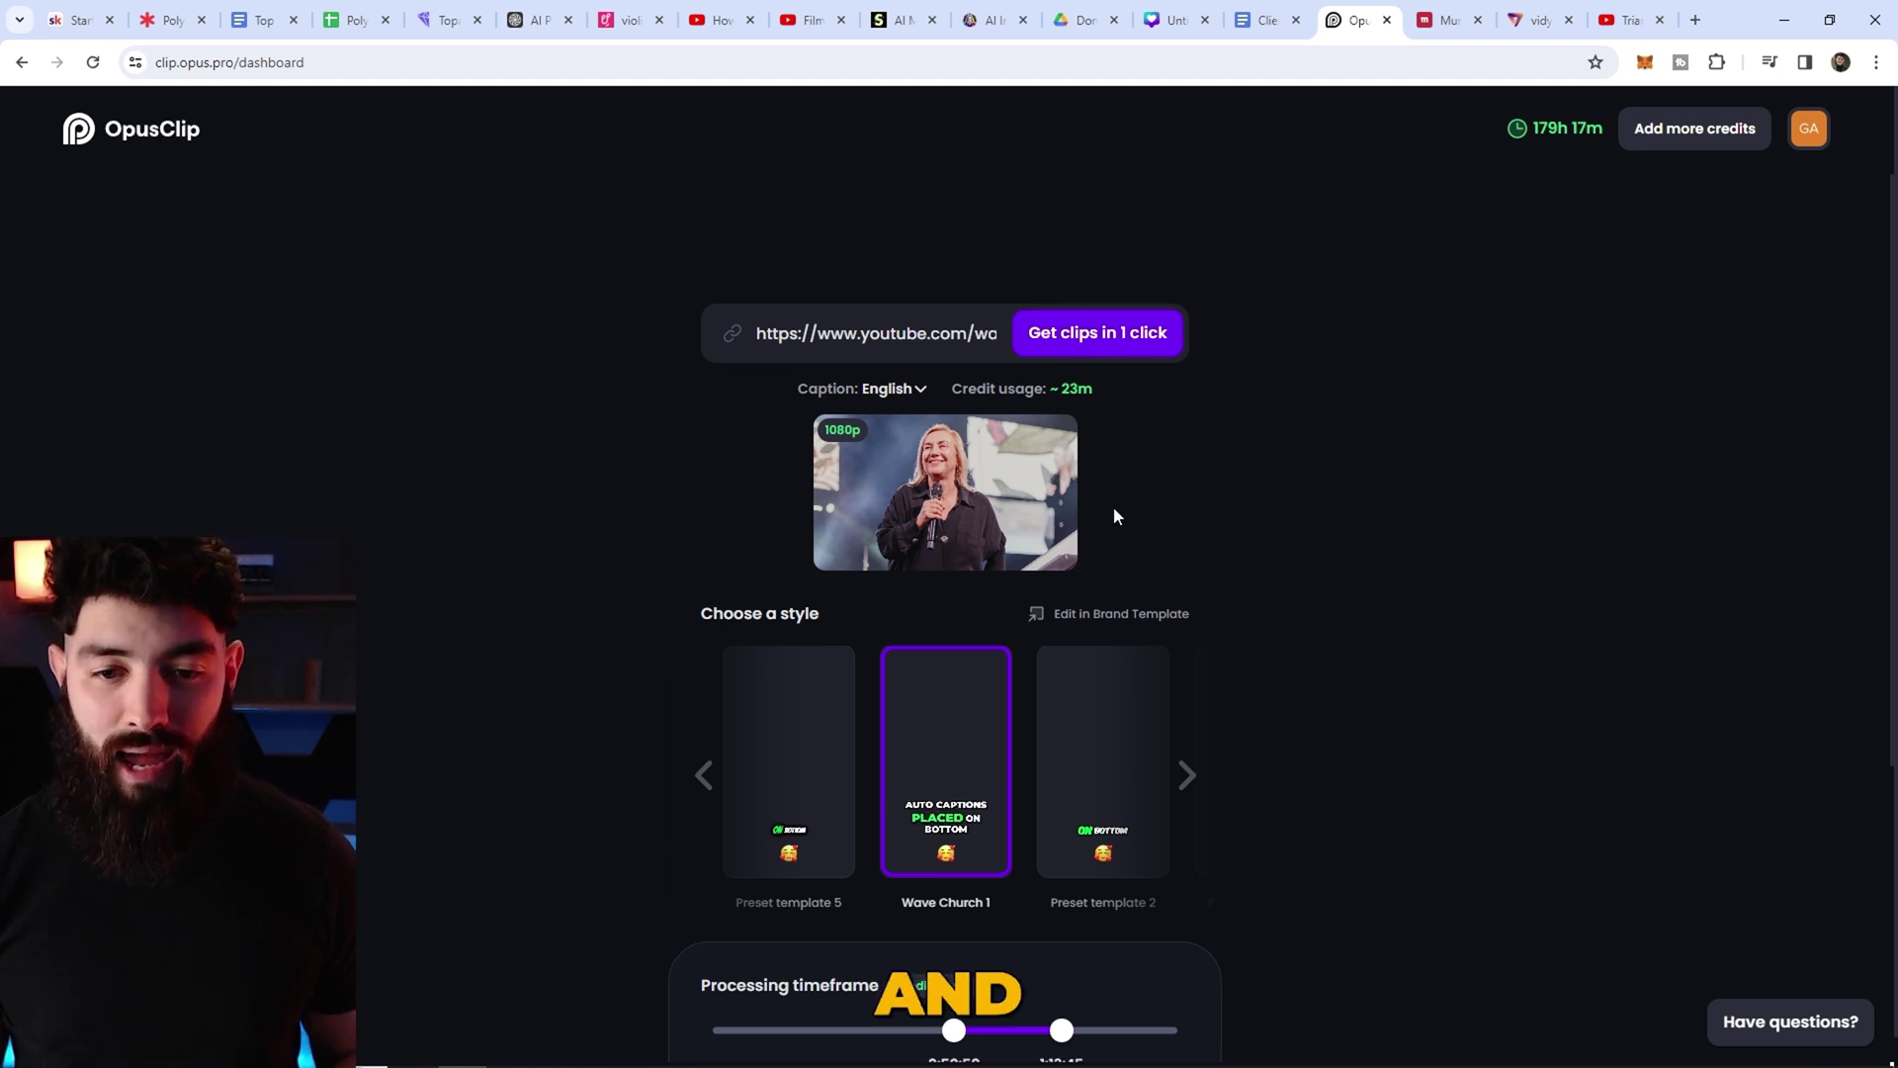
- Narrow the processing timeframe to a middle section, 1:05:48–1:20:26, to save credits
scroll(1113, 538, "down", 3)
left_click_drag(964, 751, 713, 751)
left_click_drag(1064, 748, 1239, 746)
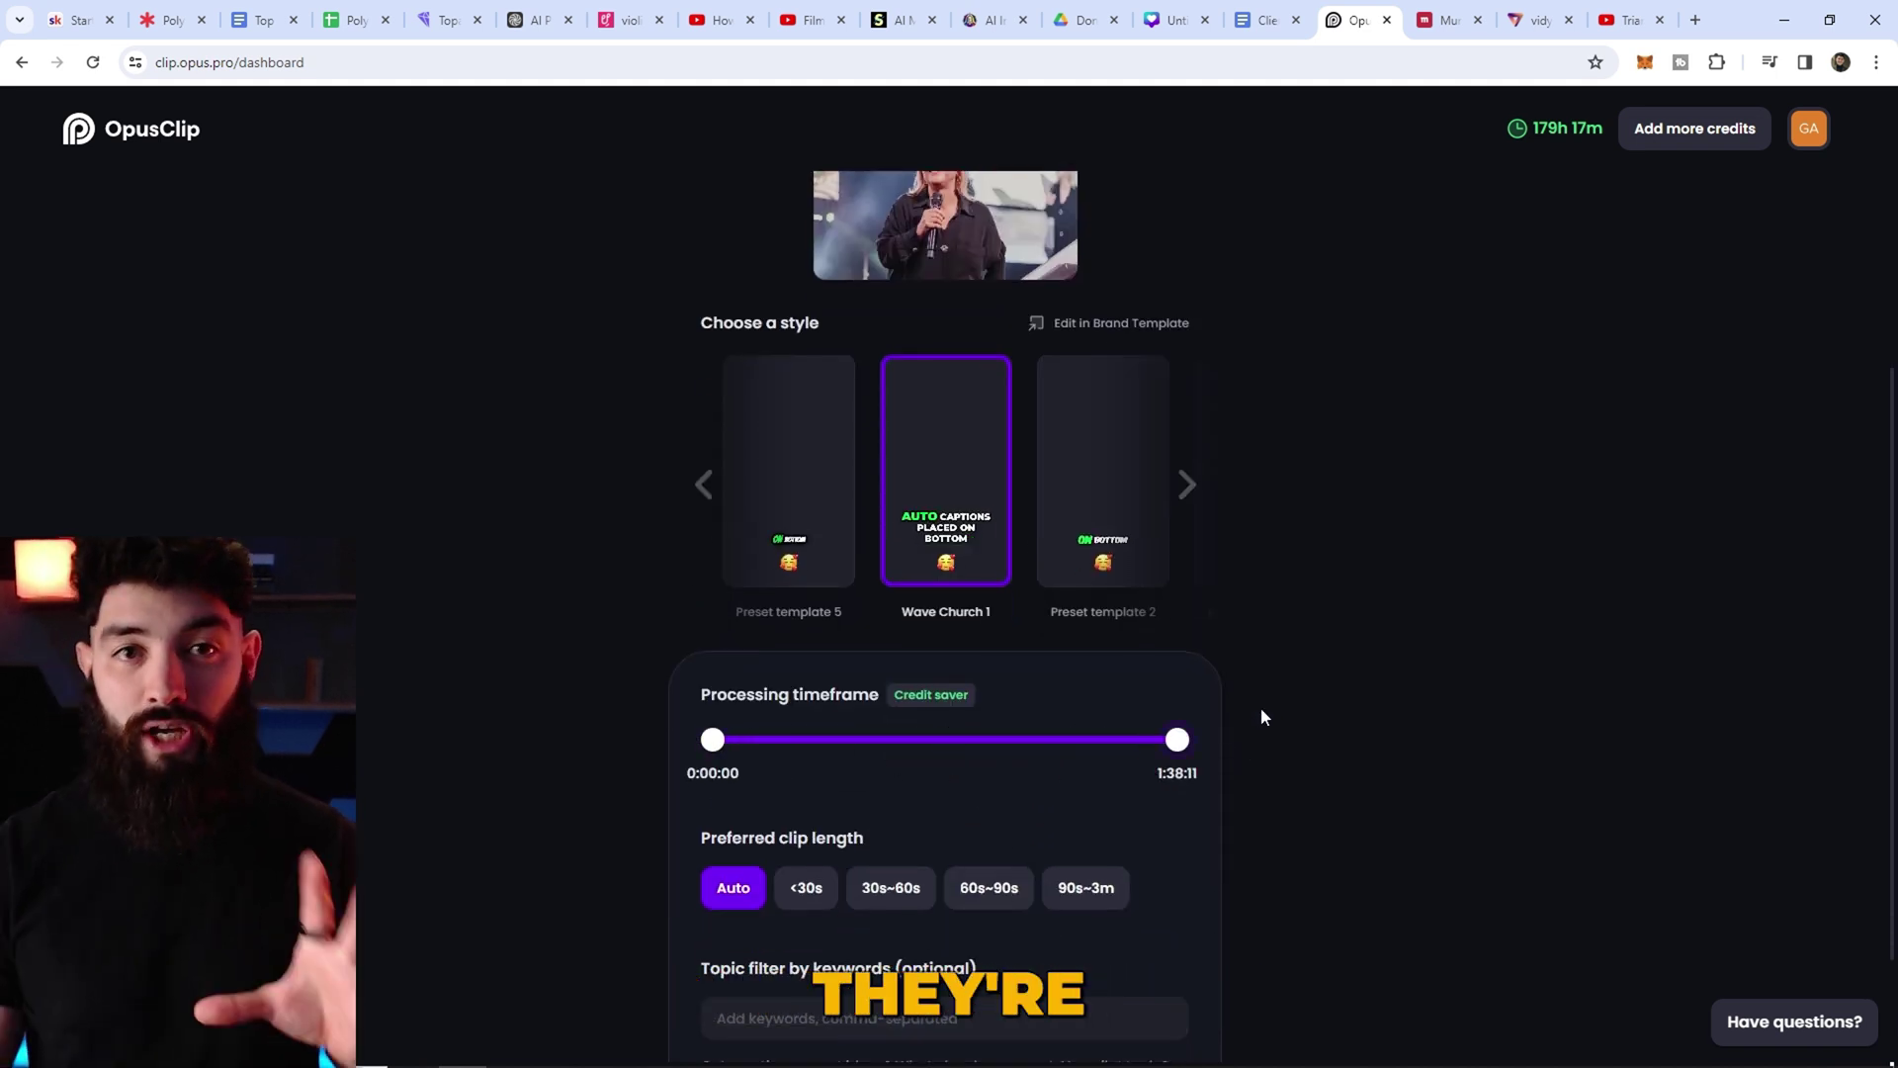
scroll(1152, 426, "up", 1)
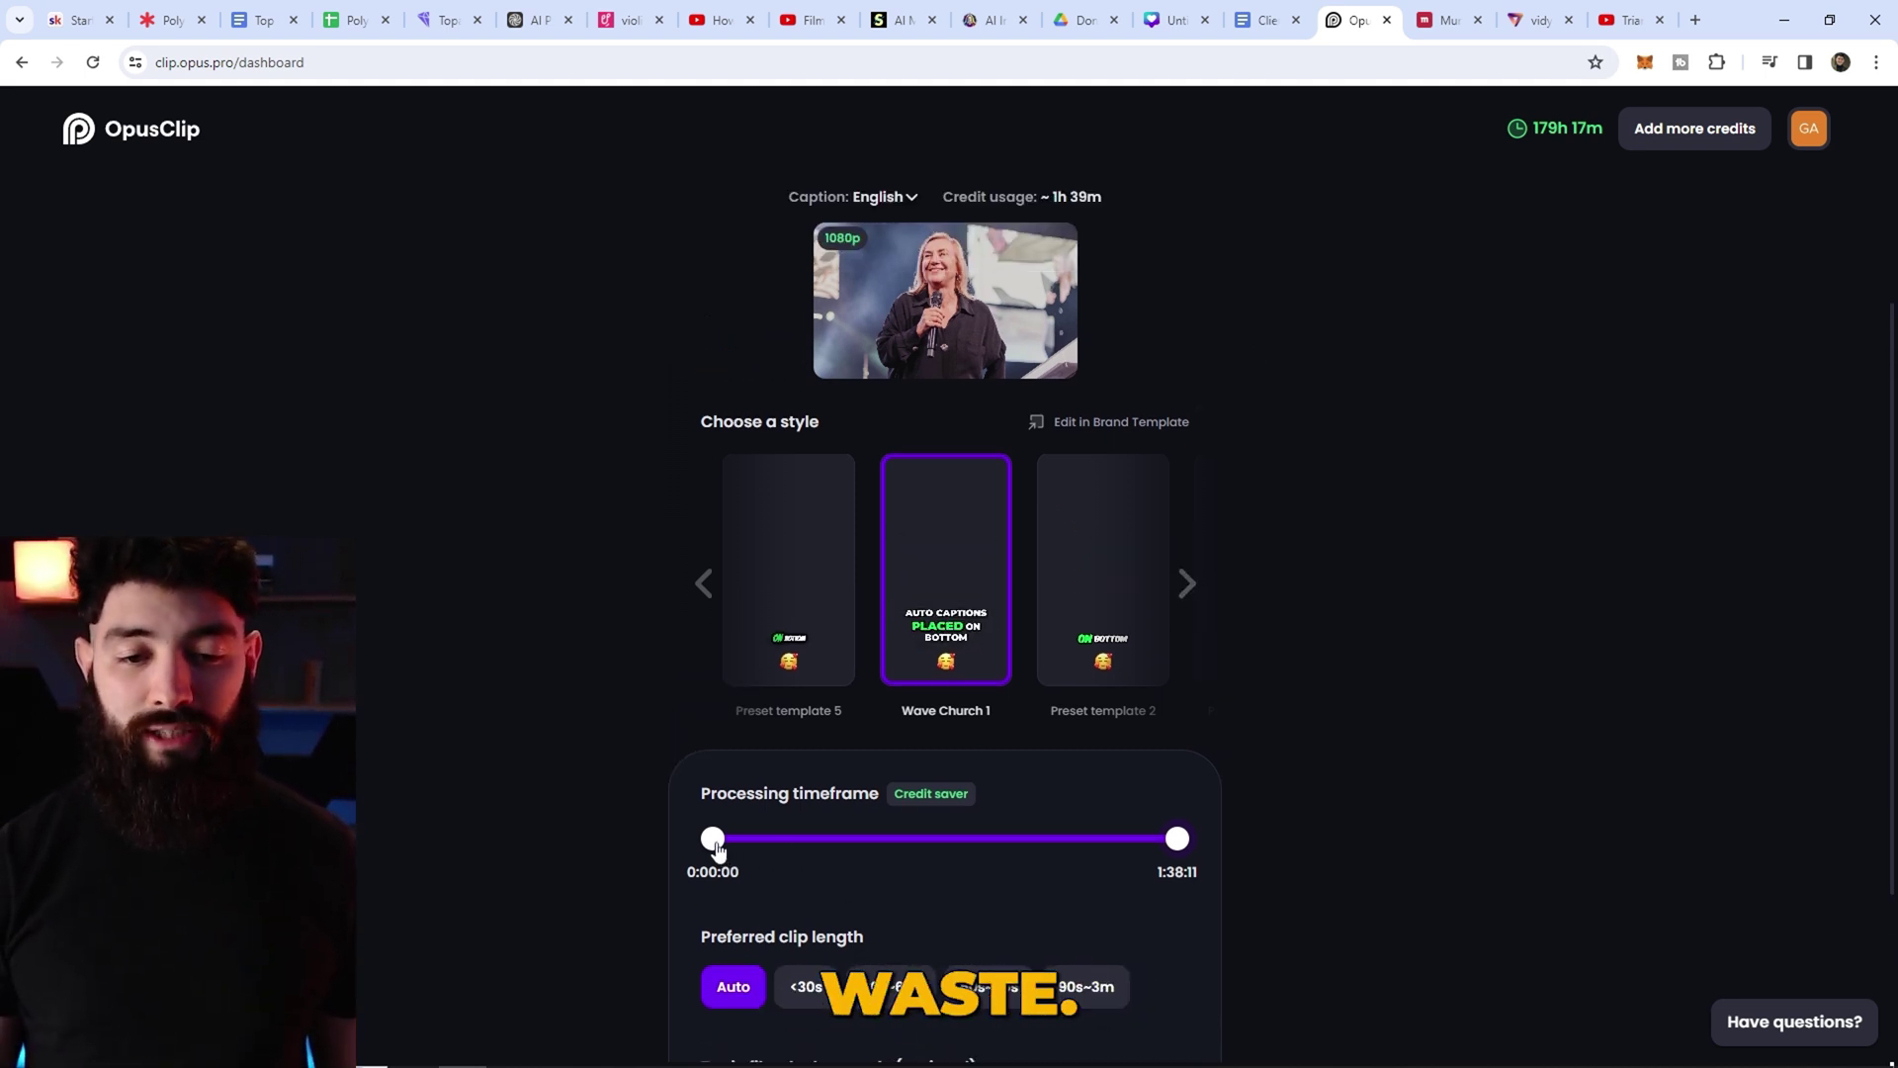
left_click_drag(718, 847, 901, 863)
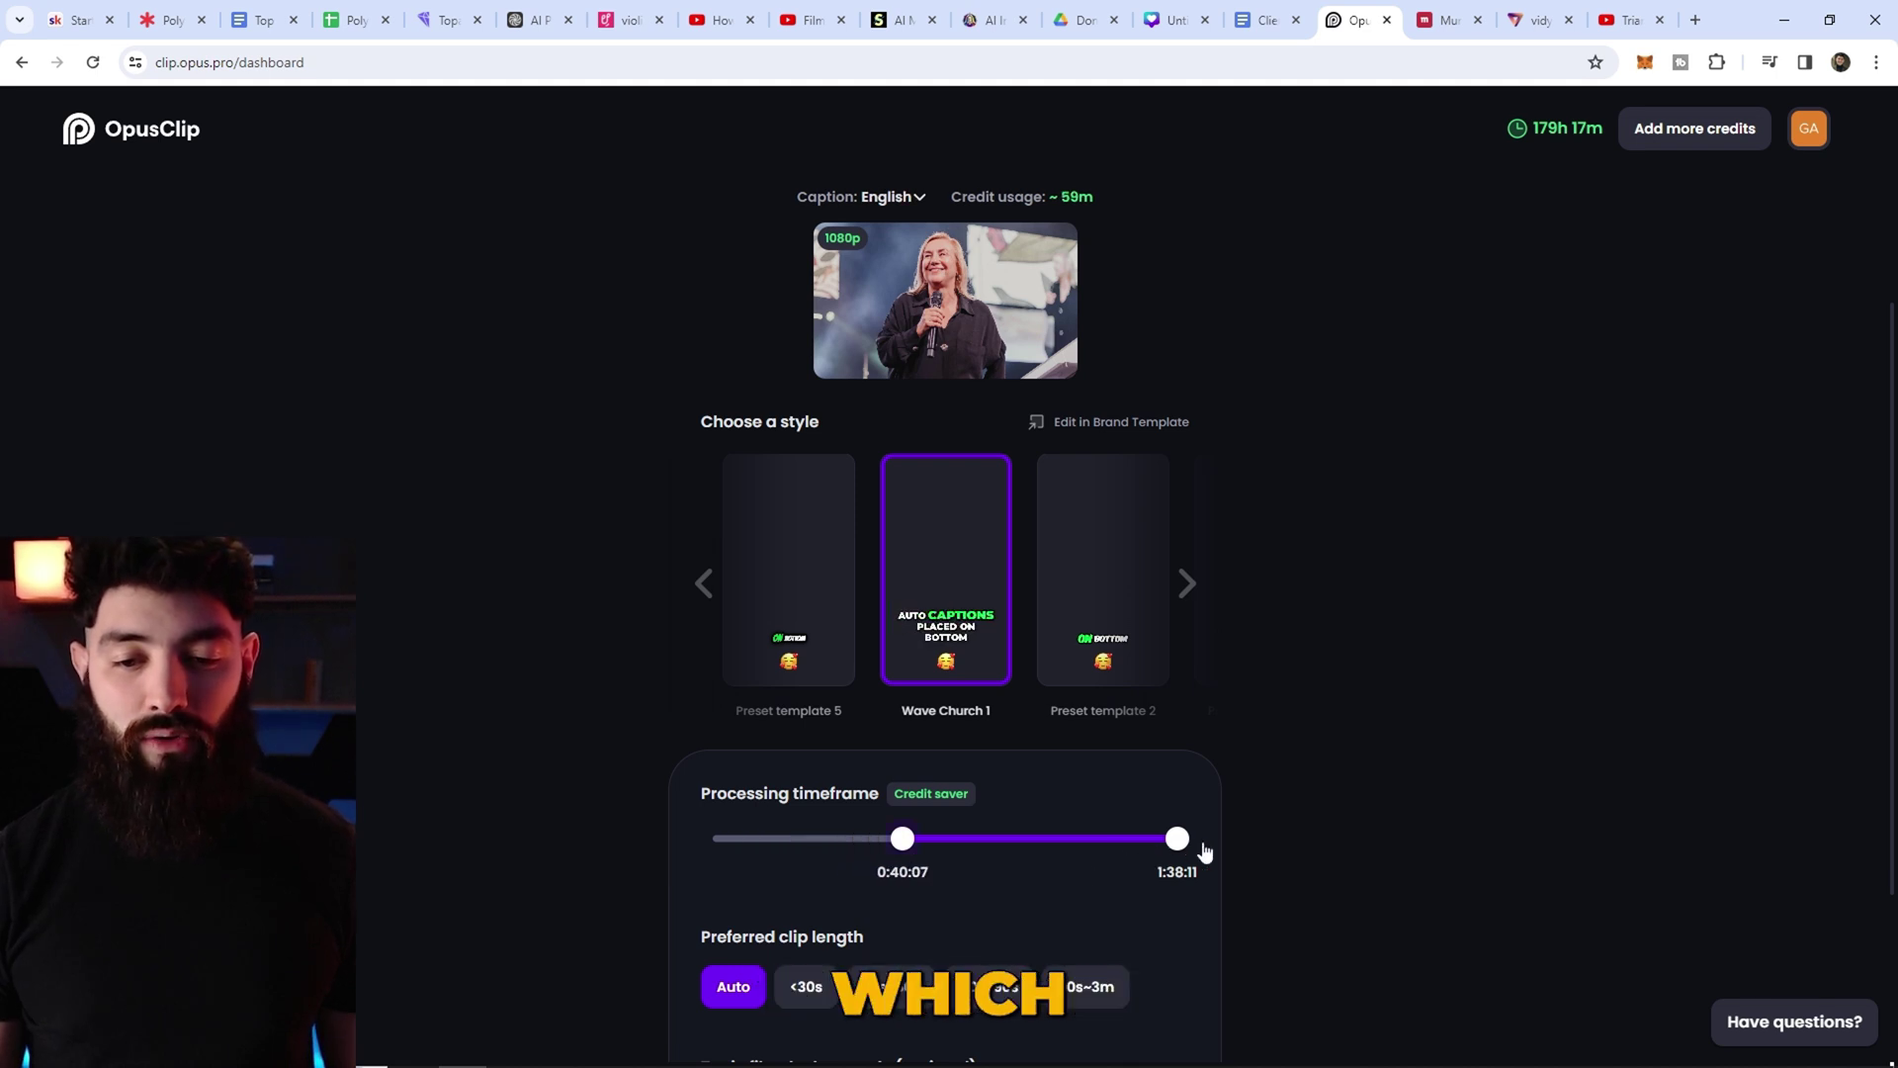
left_click_drag(1177, 850, 1048, 863)
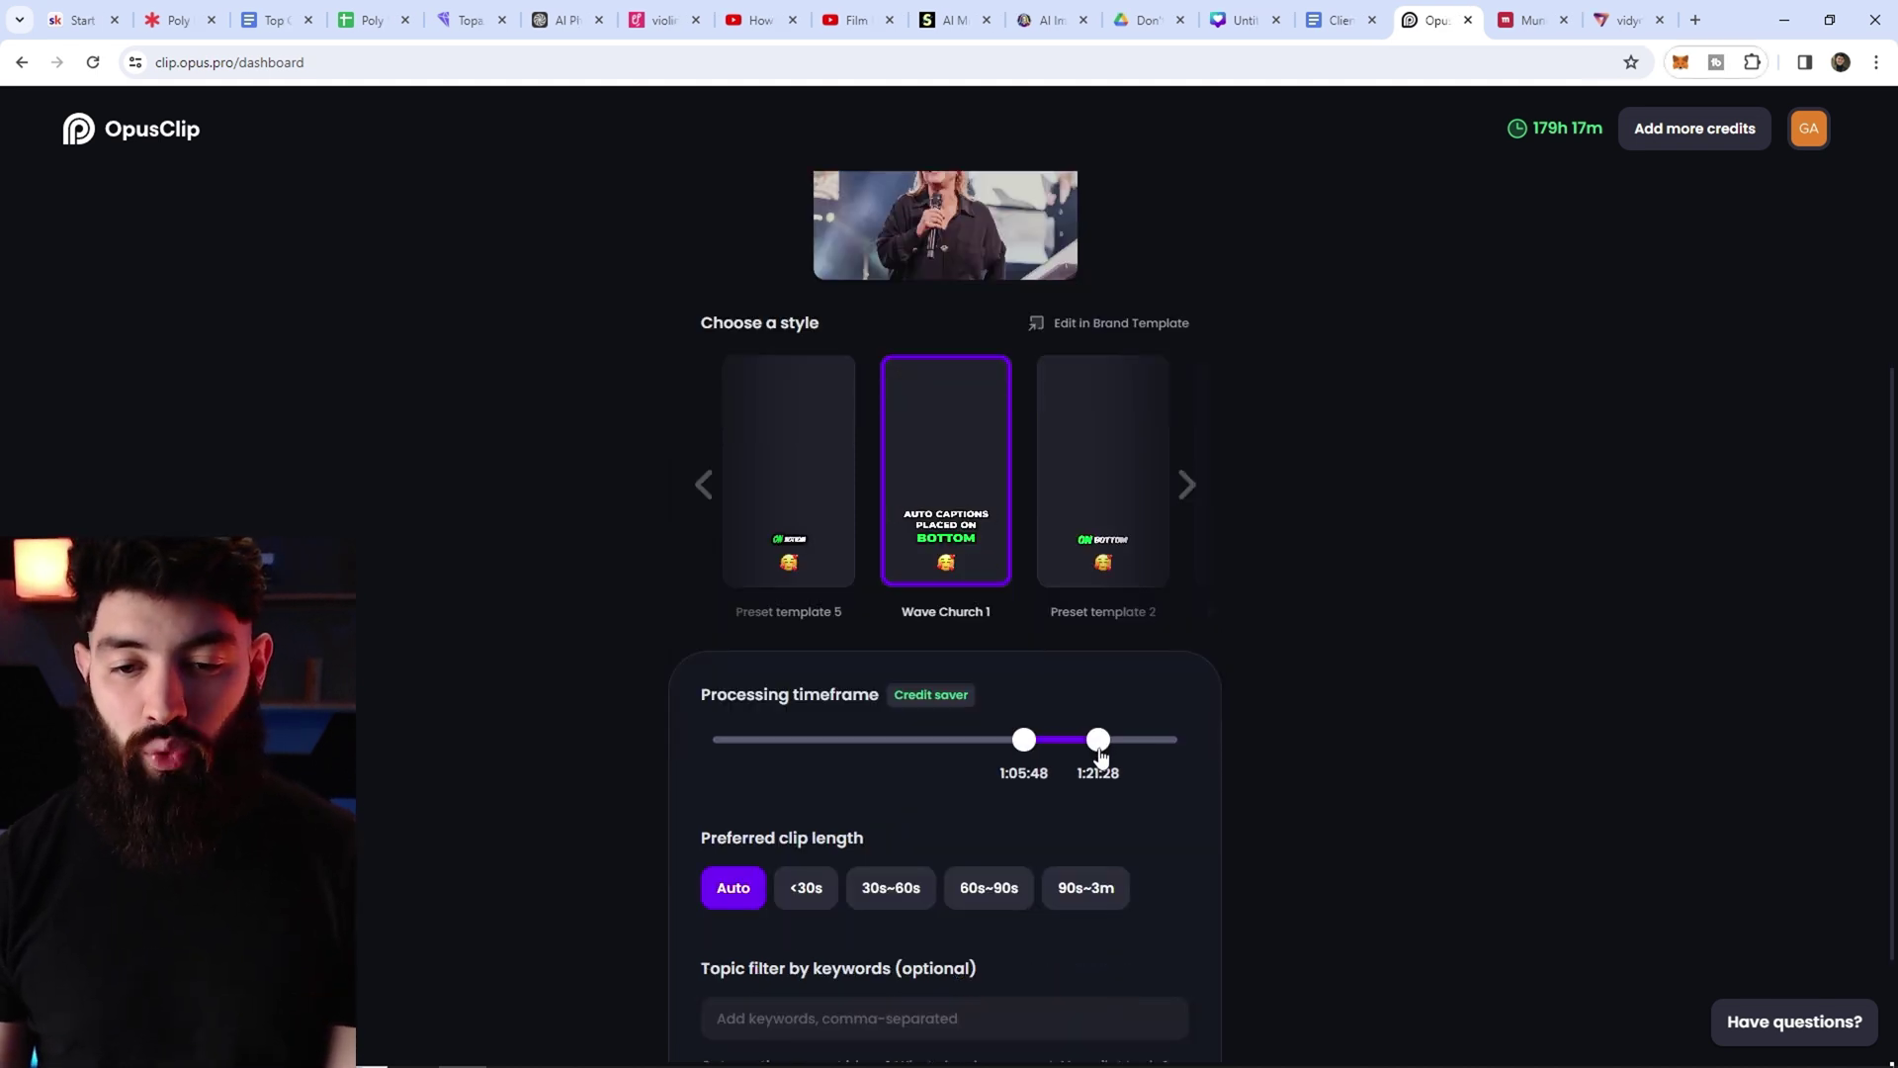
- Limit generated clip length to under 30 seconds
scroll(835, 816, "down", 2)
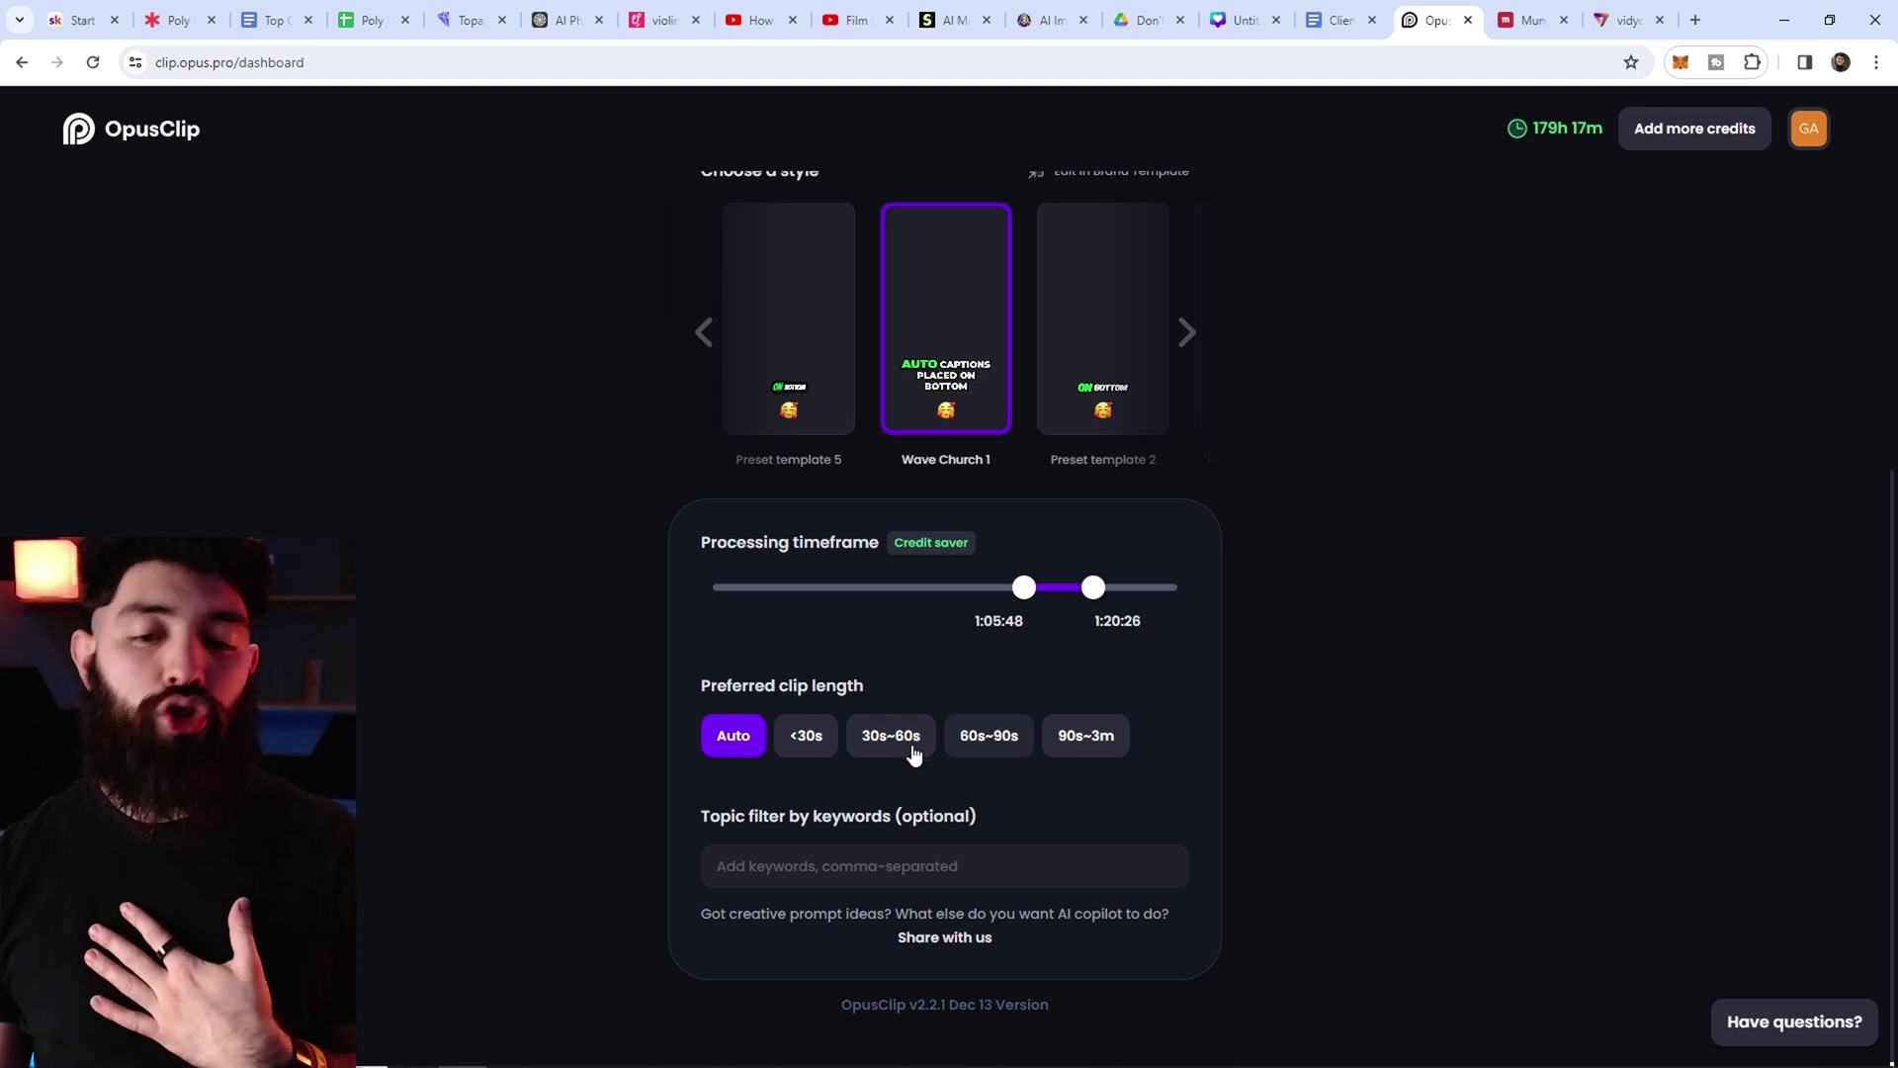
left_click(836, 743)
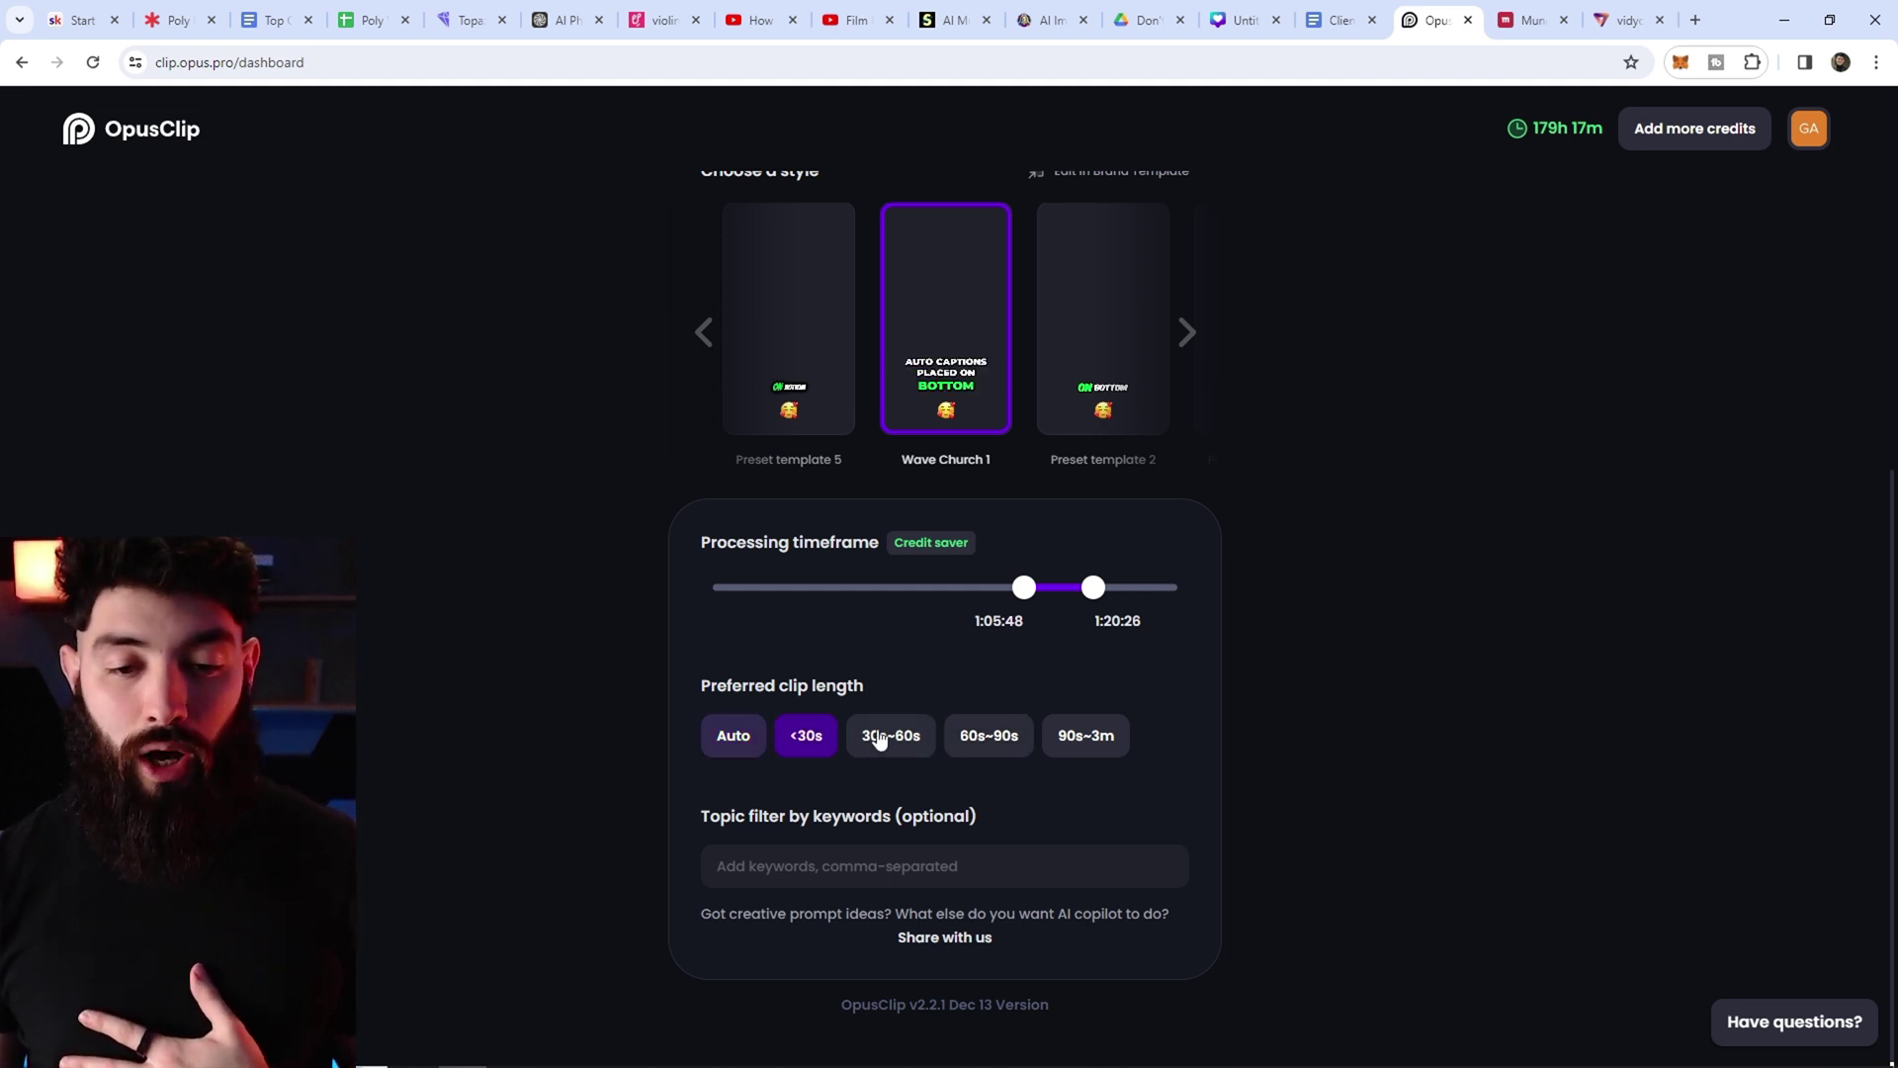
scroll(1218, 741, "up", 5)
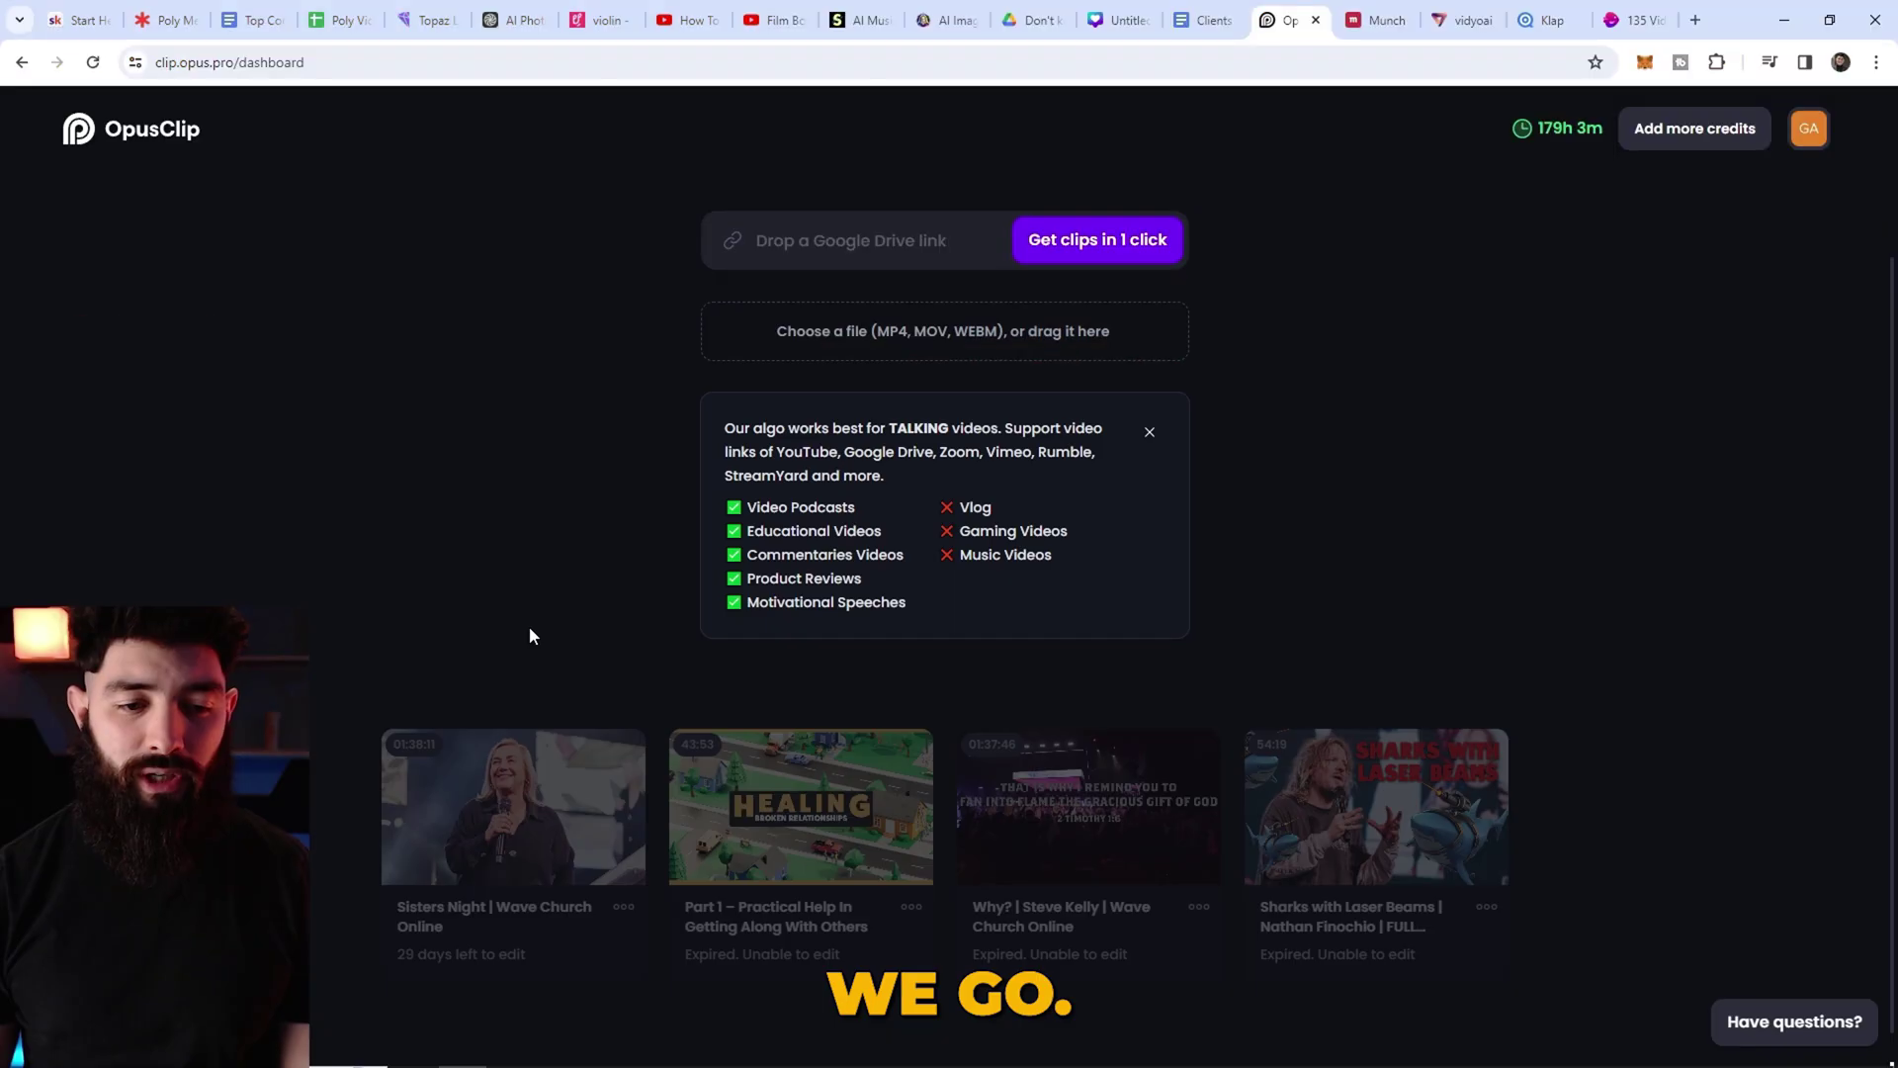
- Open the Sisters Night project and edit clip #6, the Seth Godin business clip
left_click(493, 835)
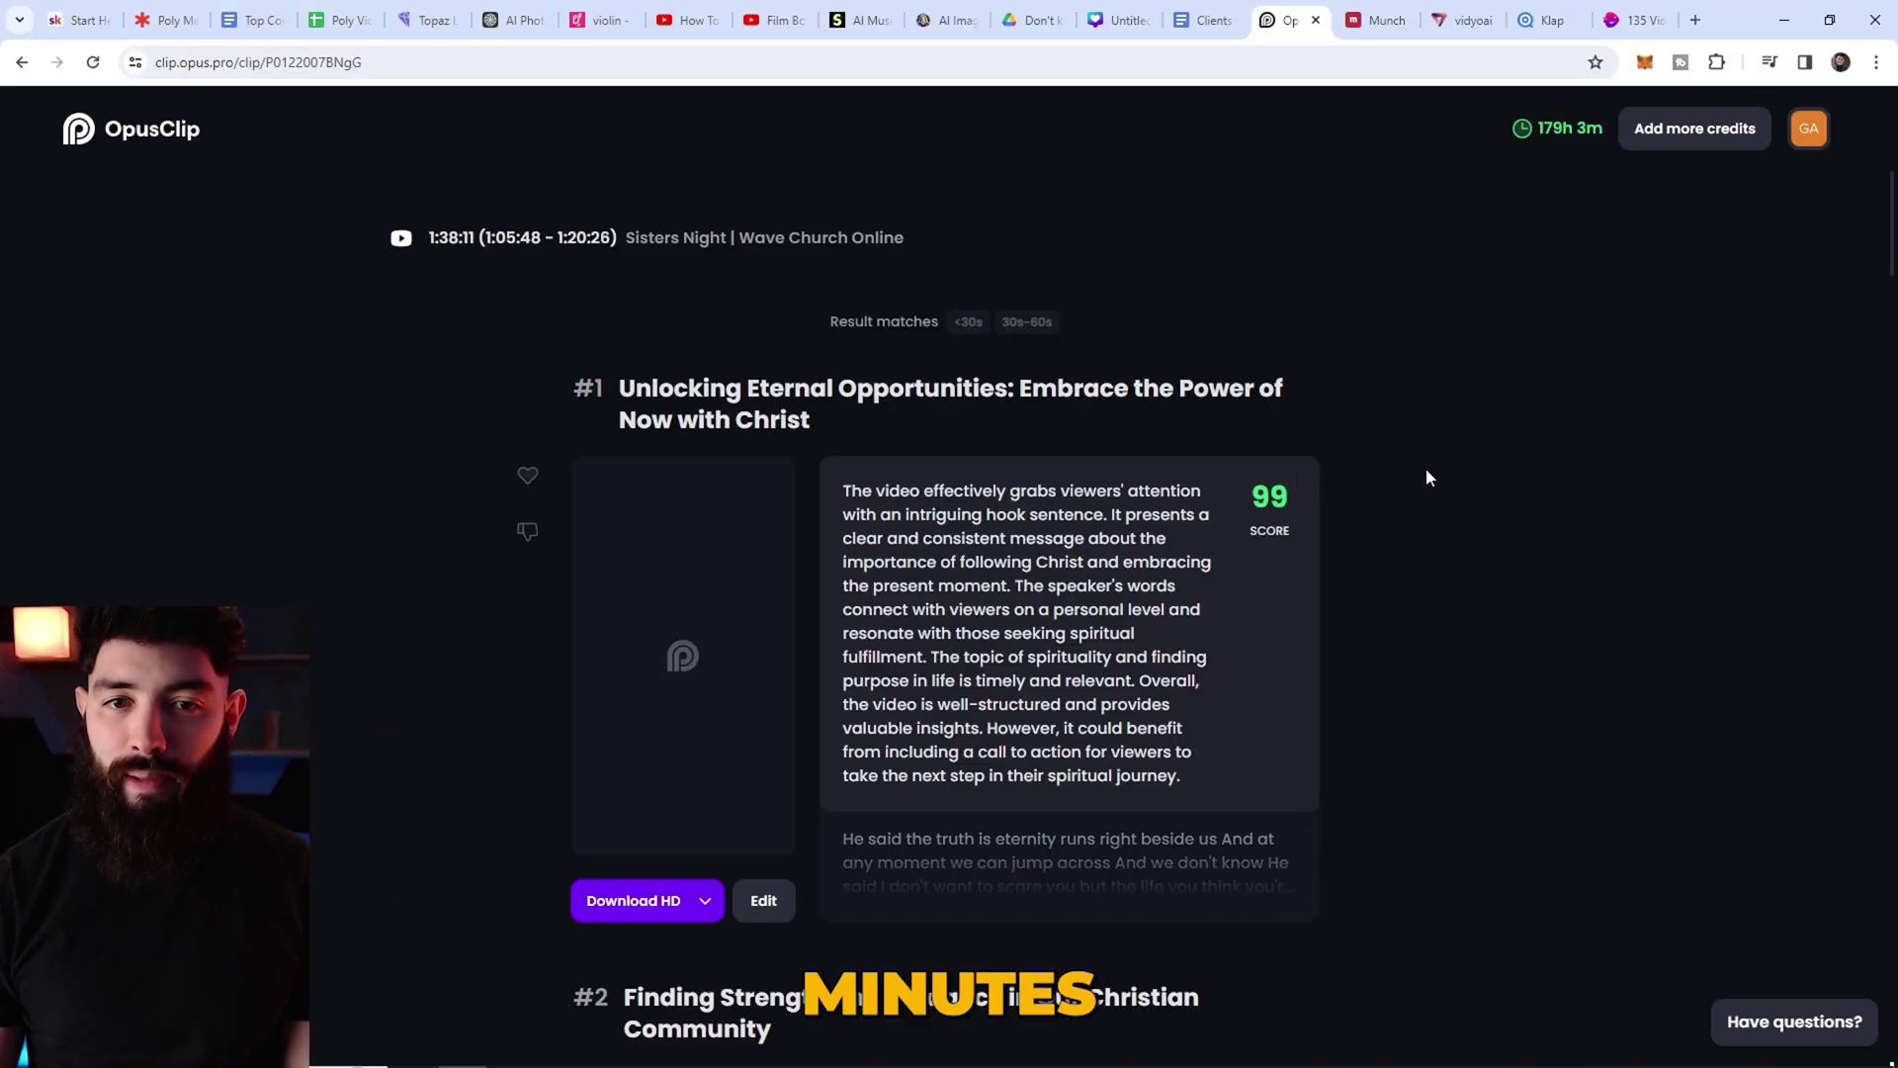
left_click_drag(1890, 242, 1886, 604)
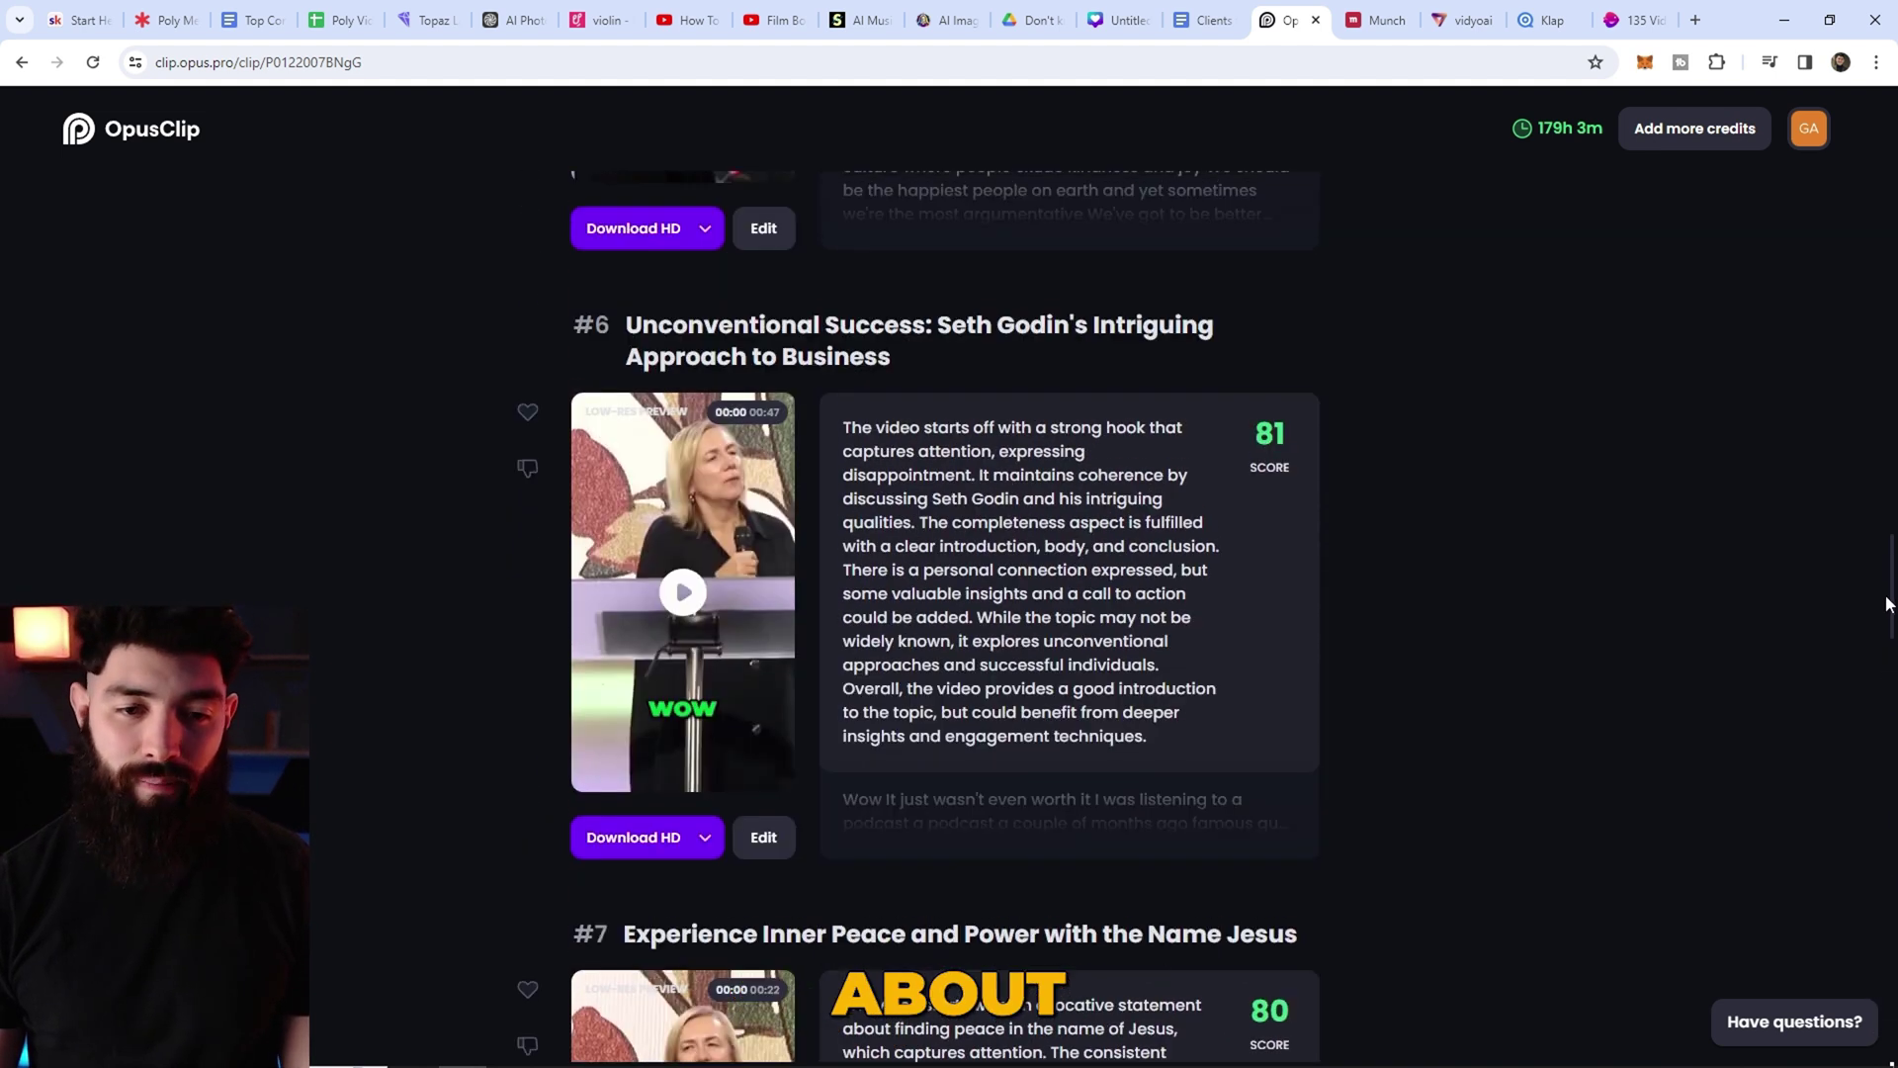
left_click(766, 840)
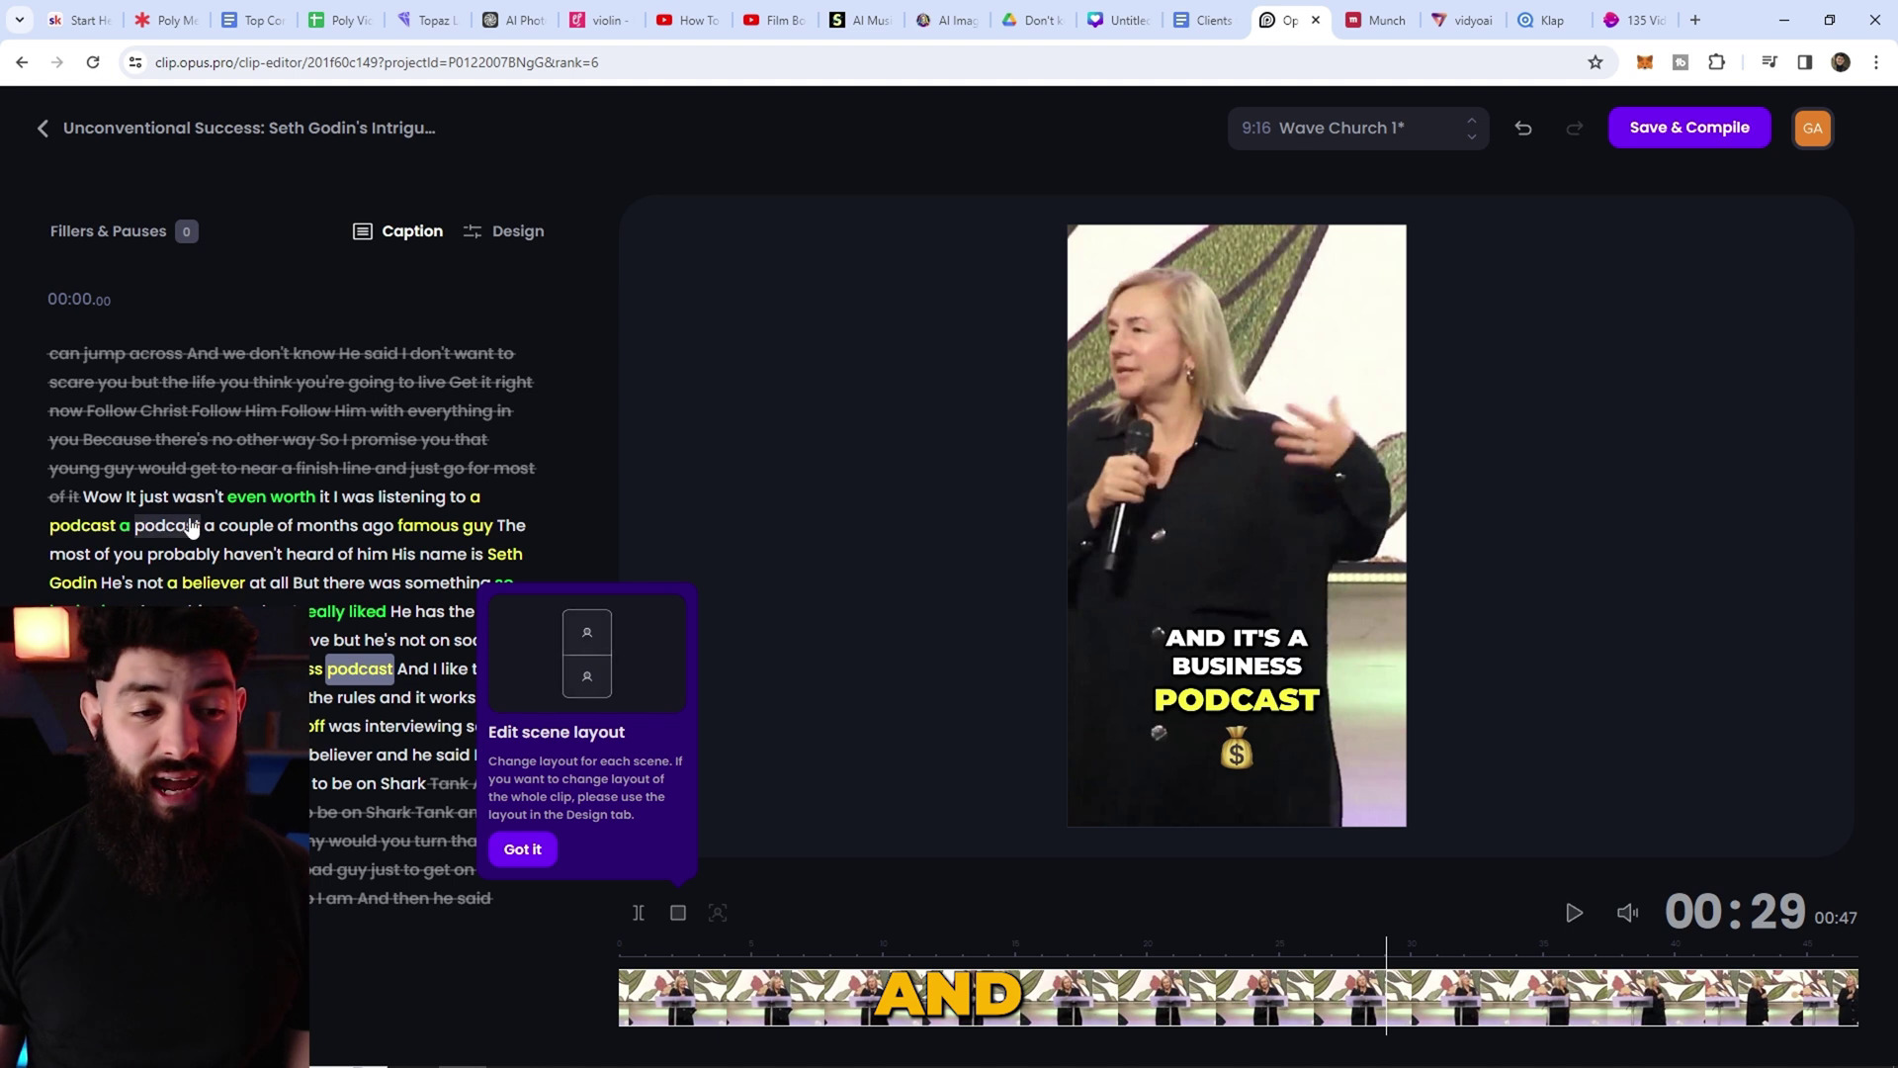
- Highlight the words 'But there was something' in the clip transcript
left_click(336, 591)
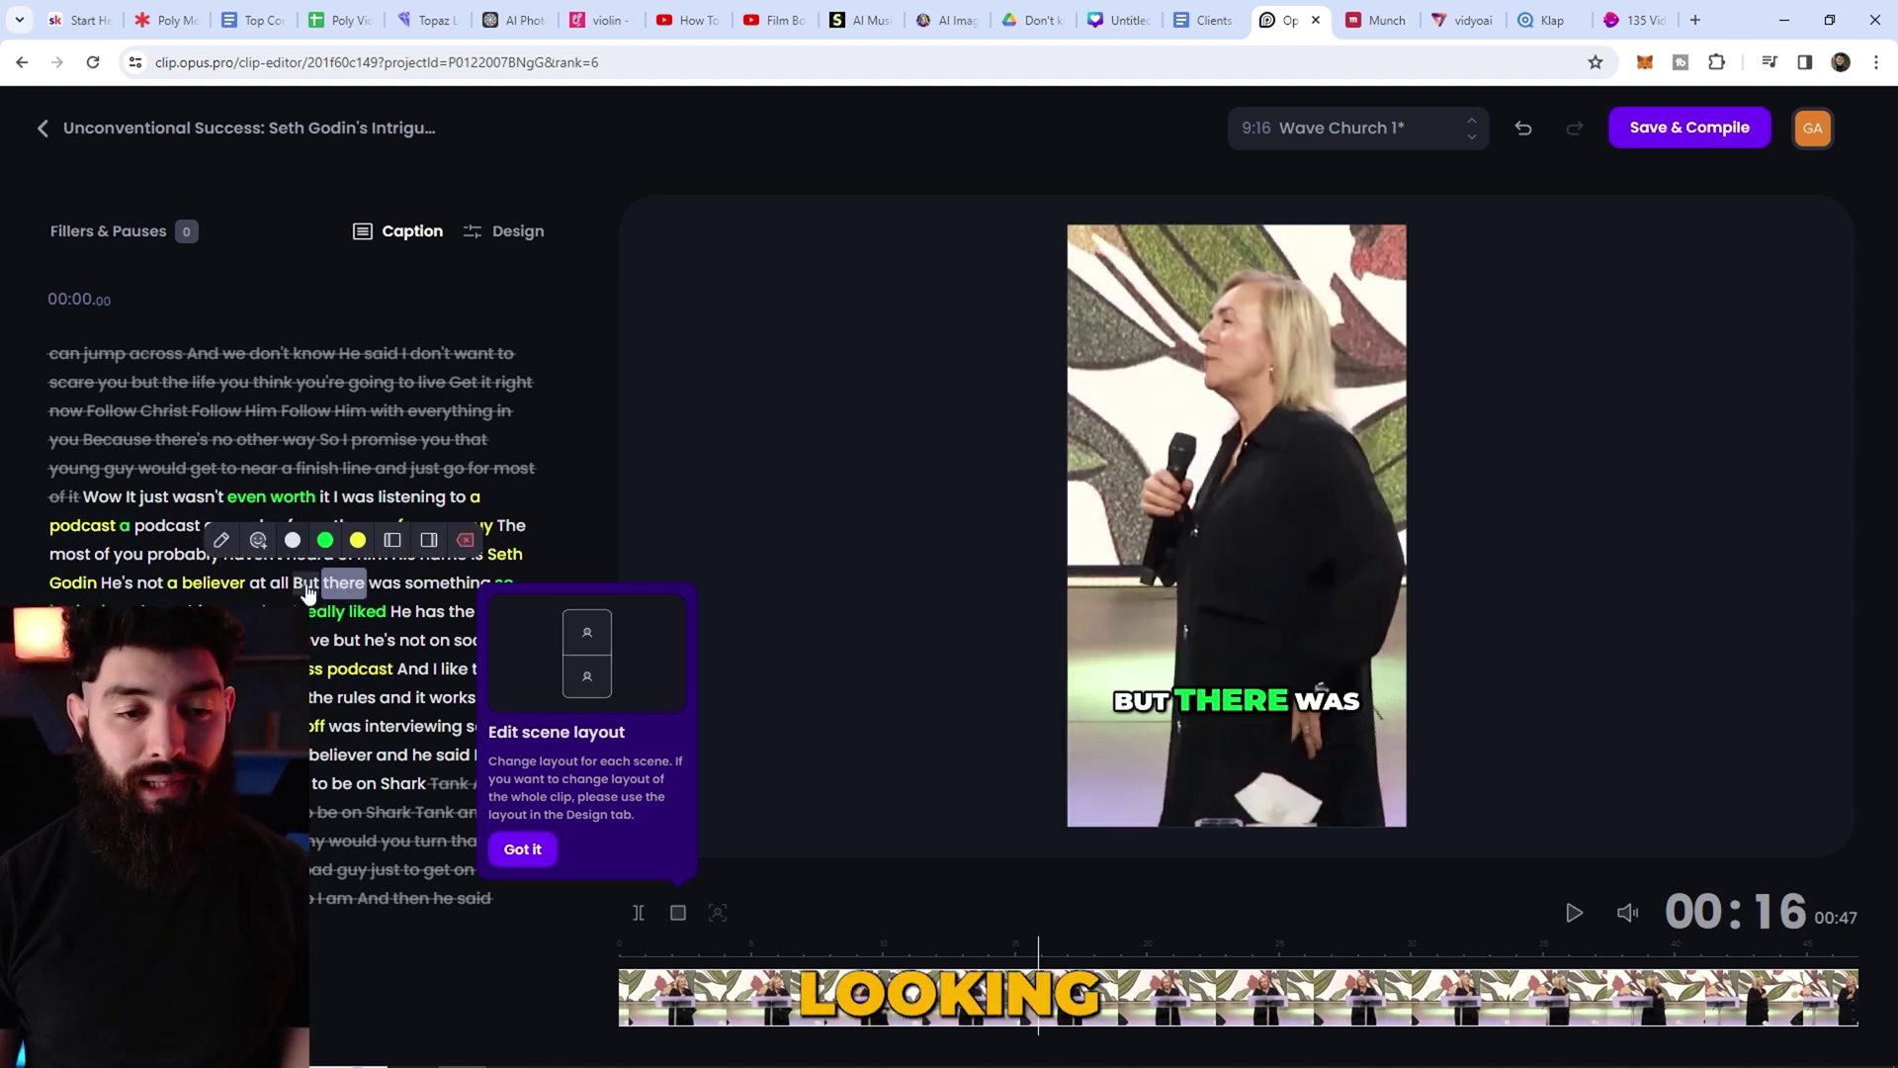
left_click_drag(378, 593, 490, 588)
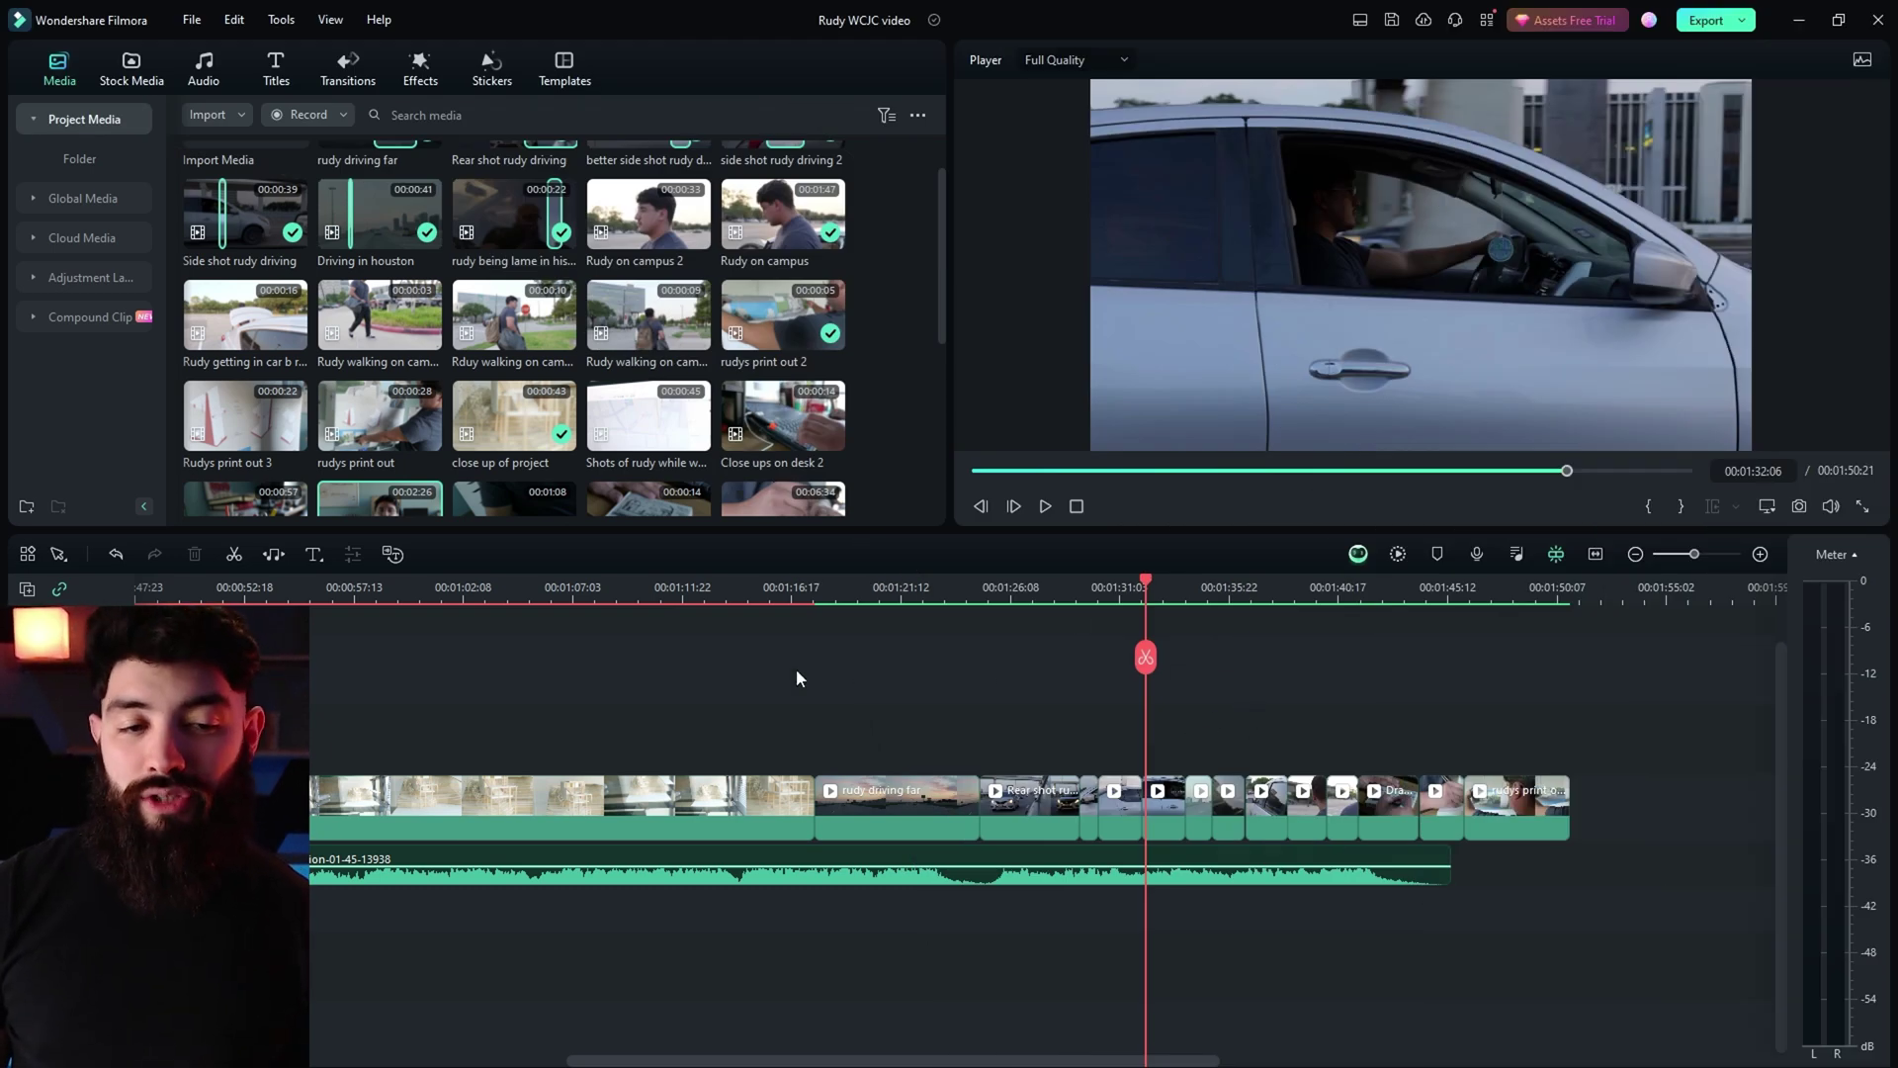
- Stretch the background audio clip's end to the right, then move playback to 01:37:21
left_click(1192, 862)
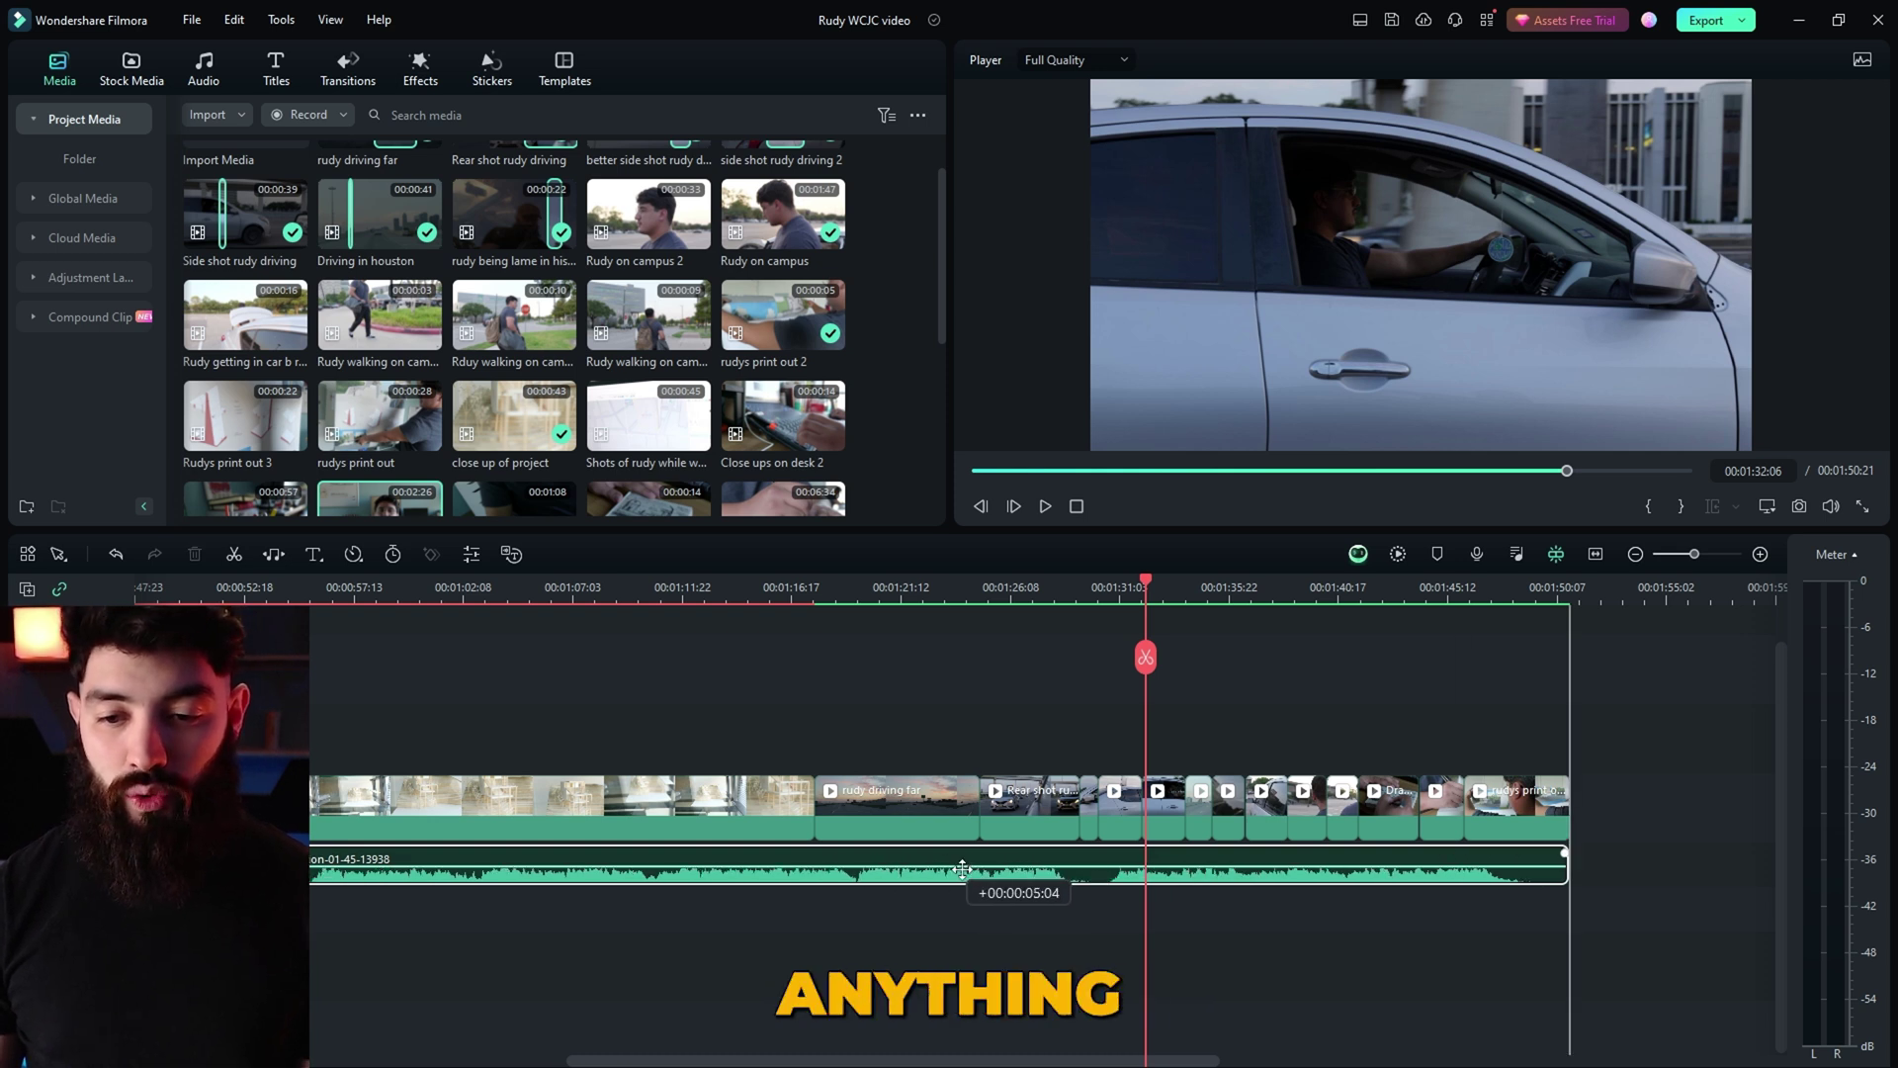
left_click_drag(1437, 887, 1498, 877)
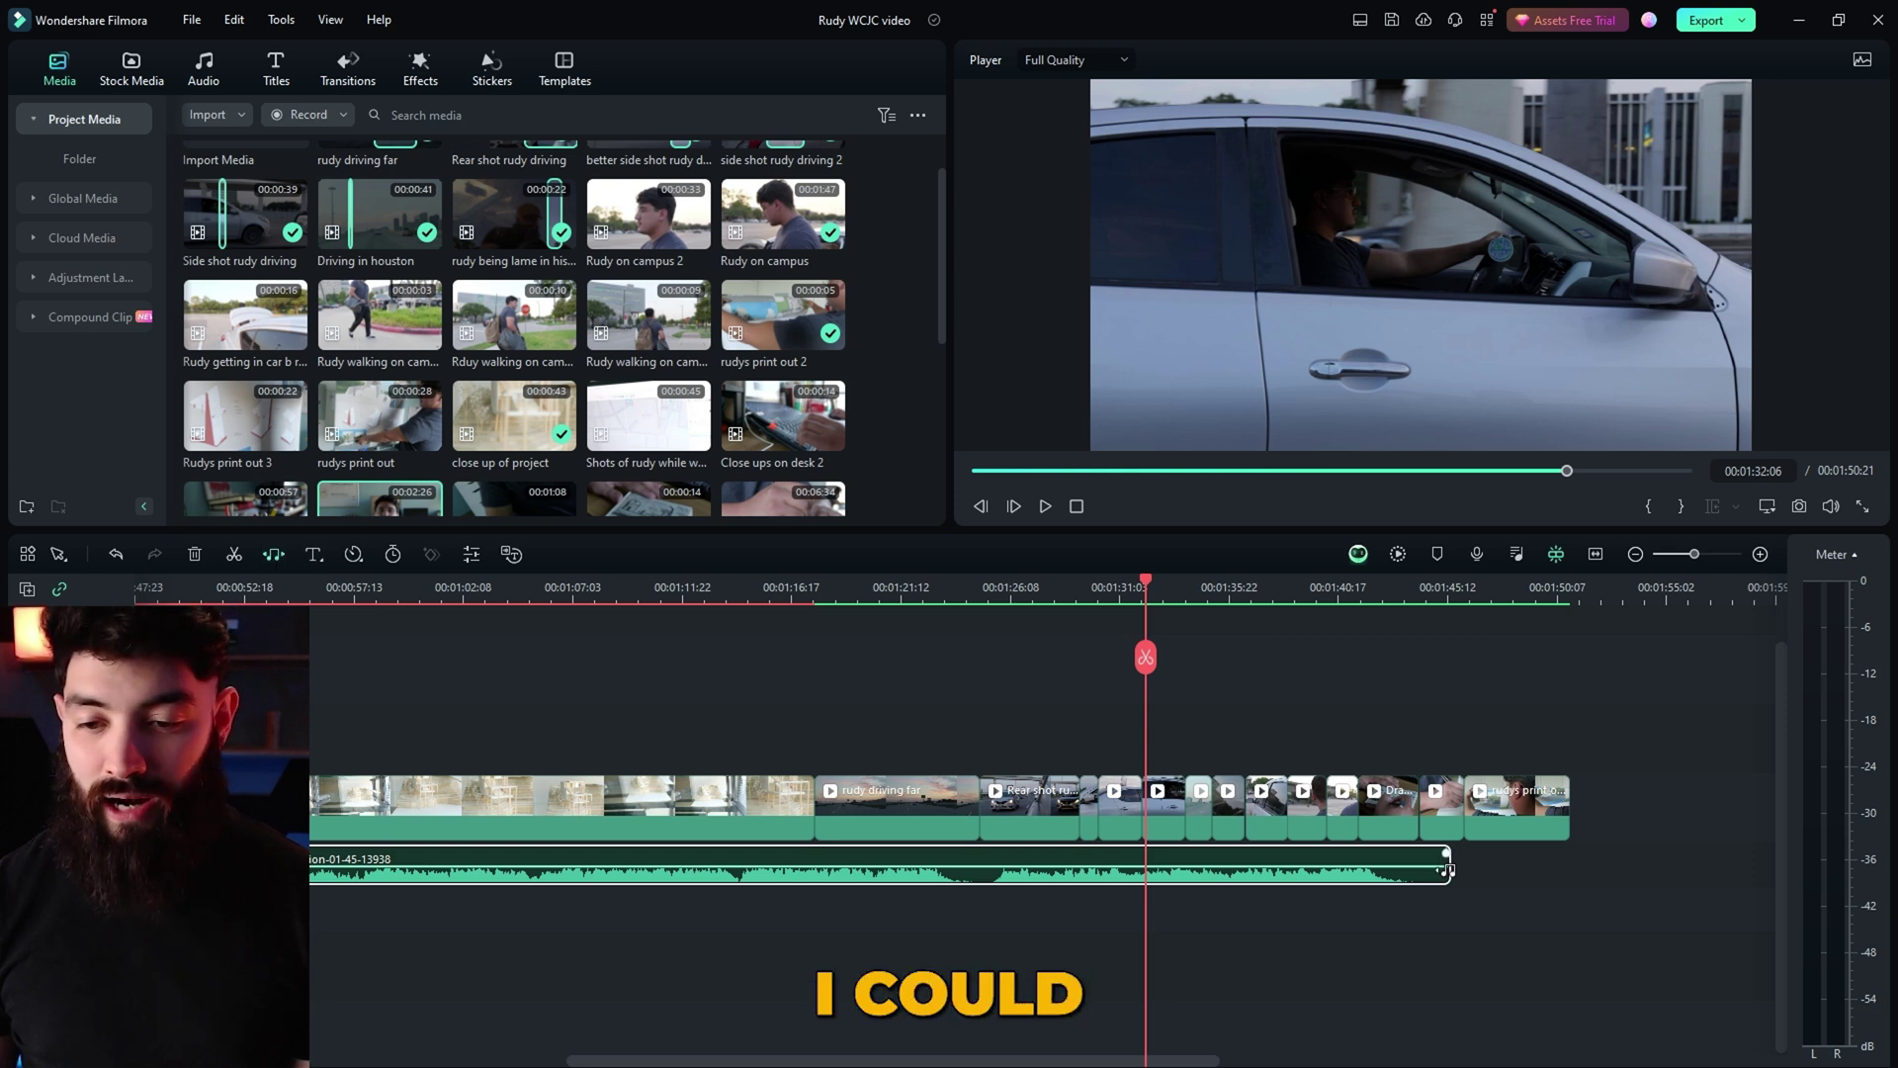
left_click_drag(1454, 873, 1705, 889)
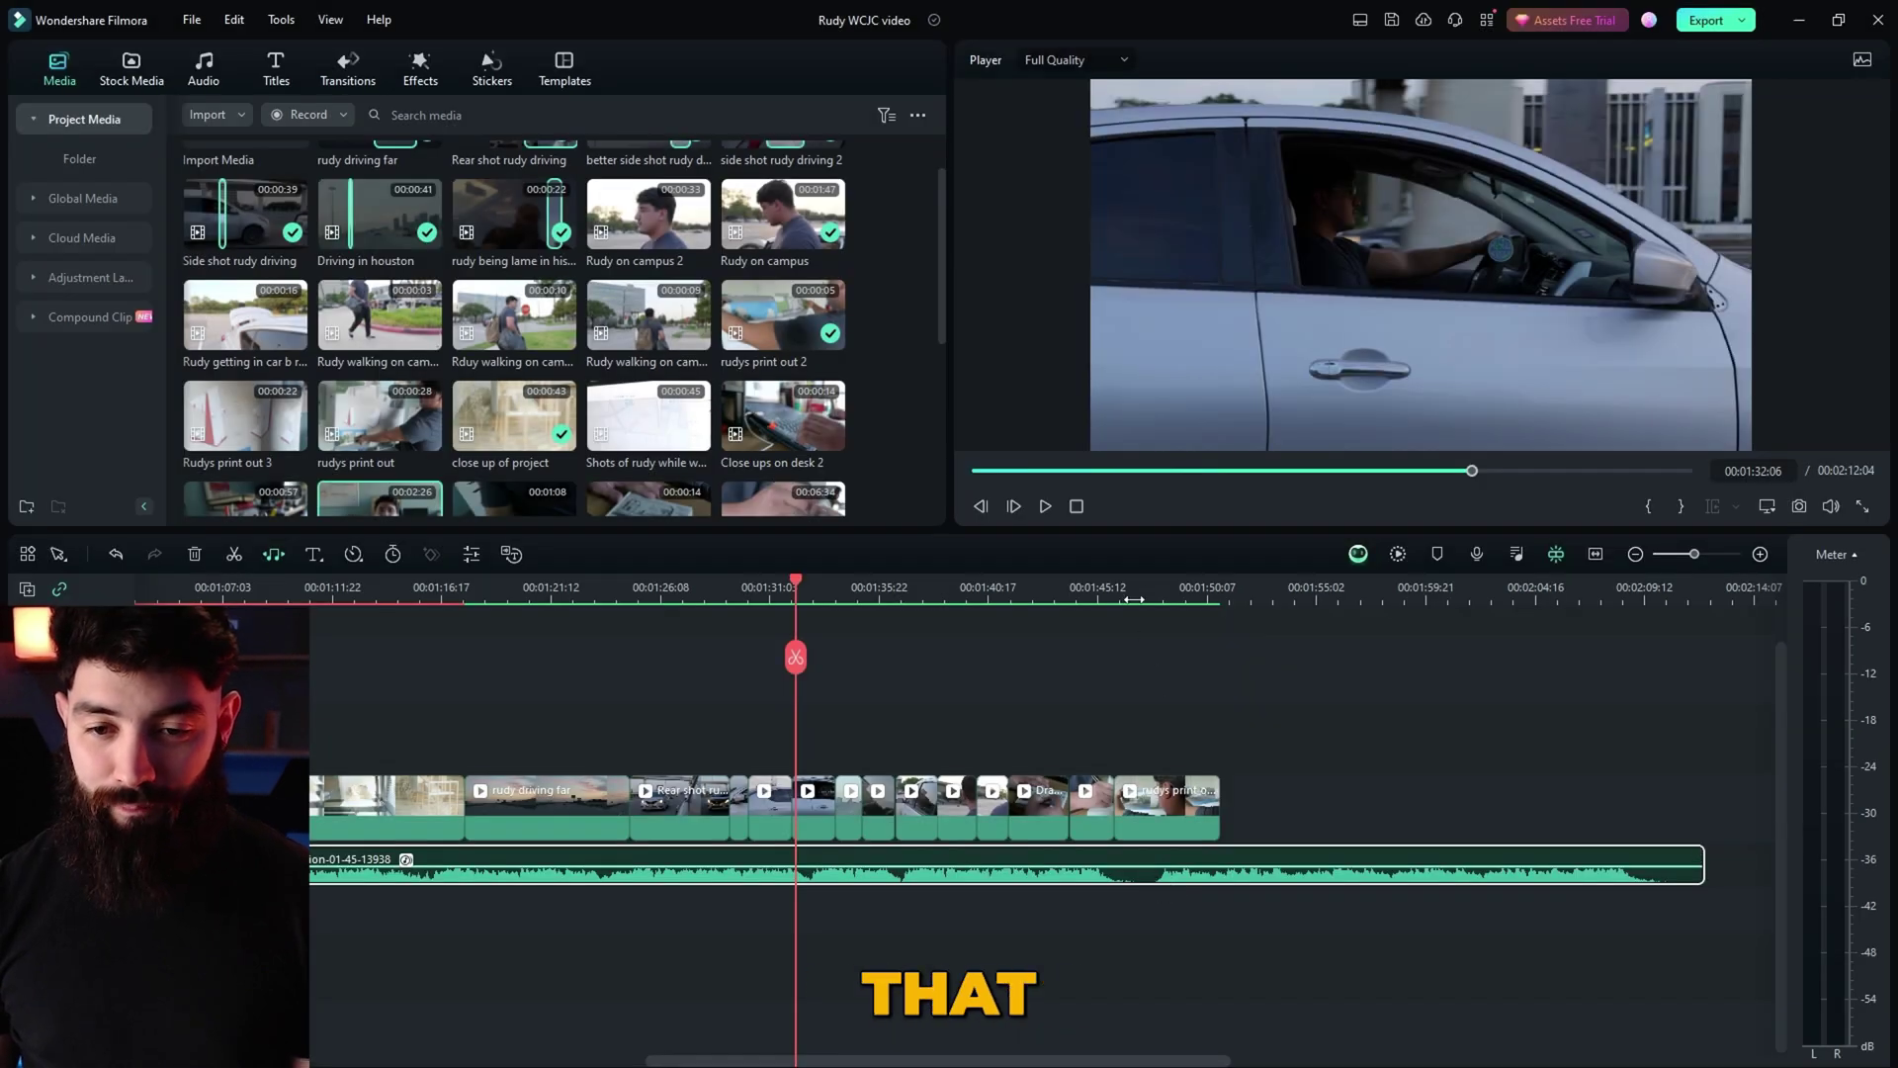
left_click(920, 590)
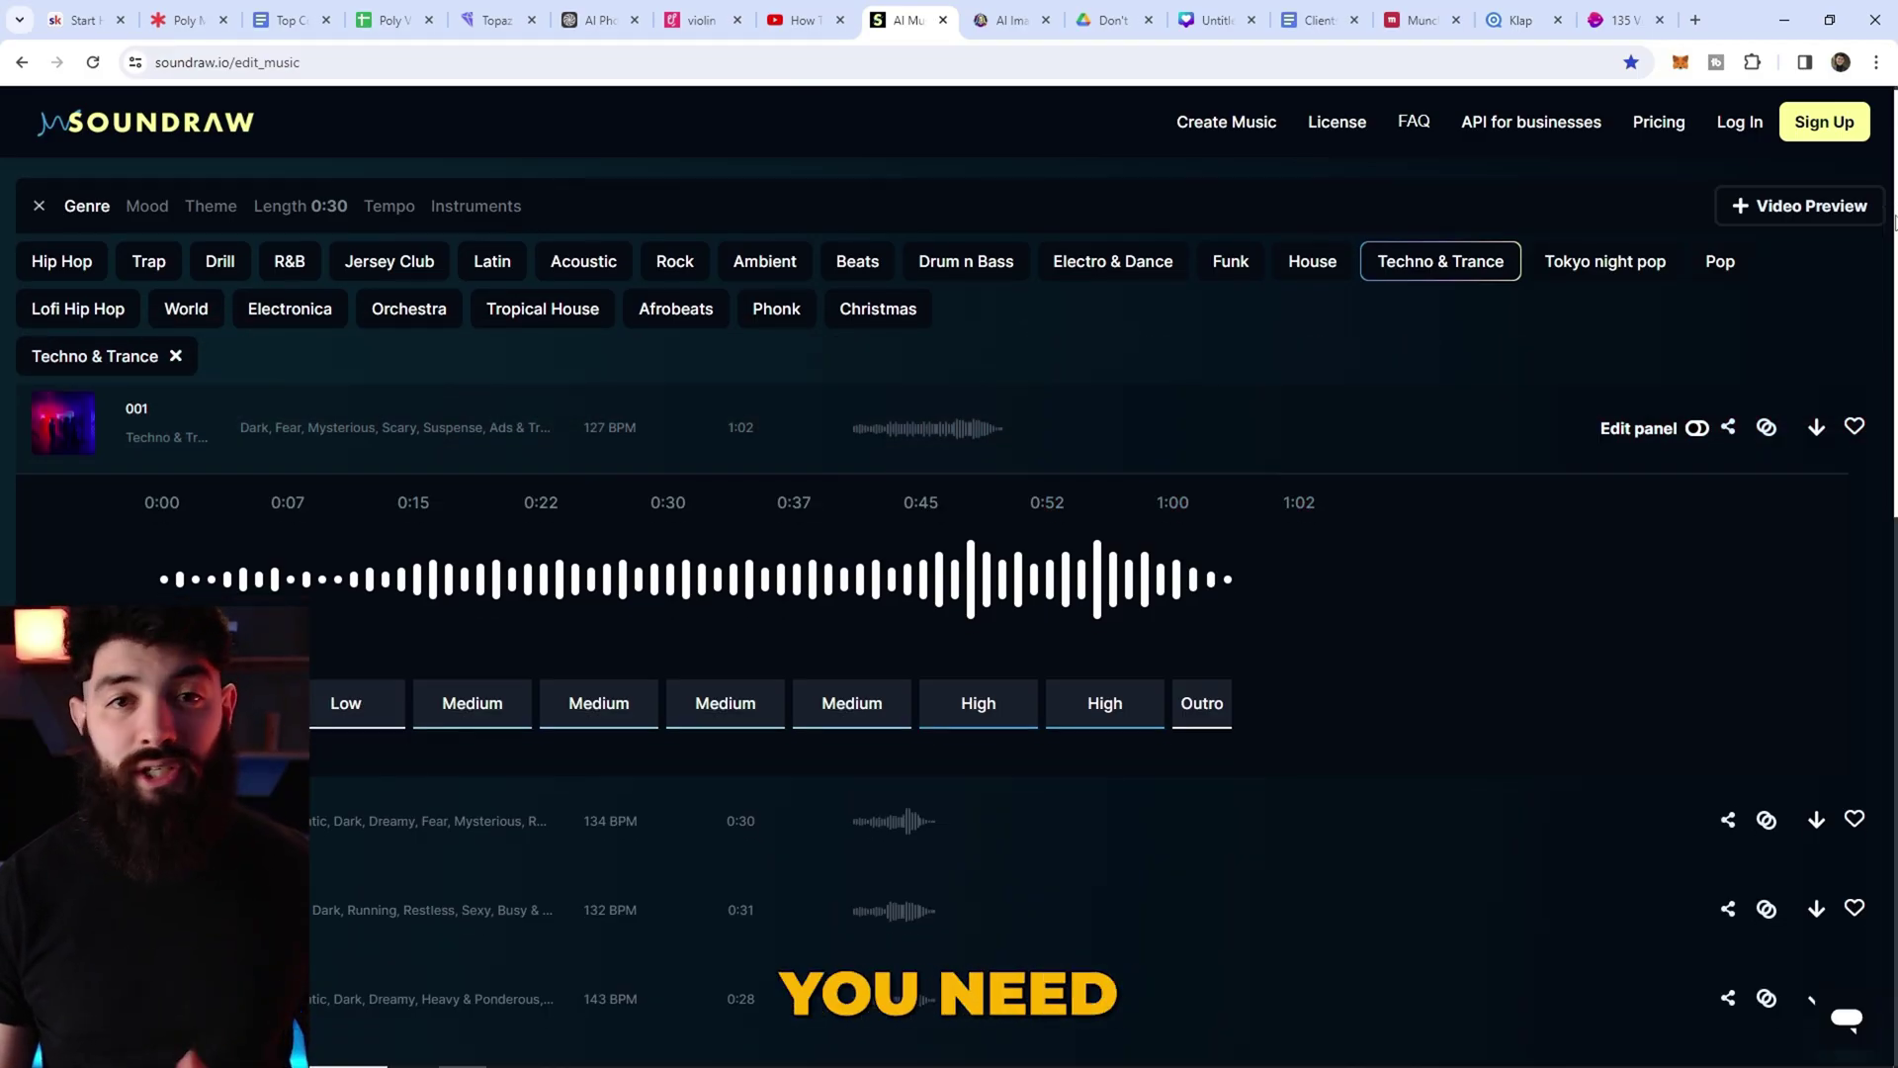
- Add Phonk as a genre filter next to Techno & Trance in Soundraw
scroll(1894, 222, "up", 1)
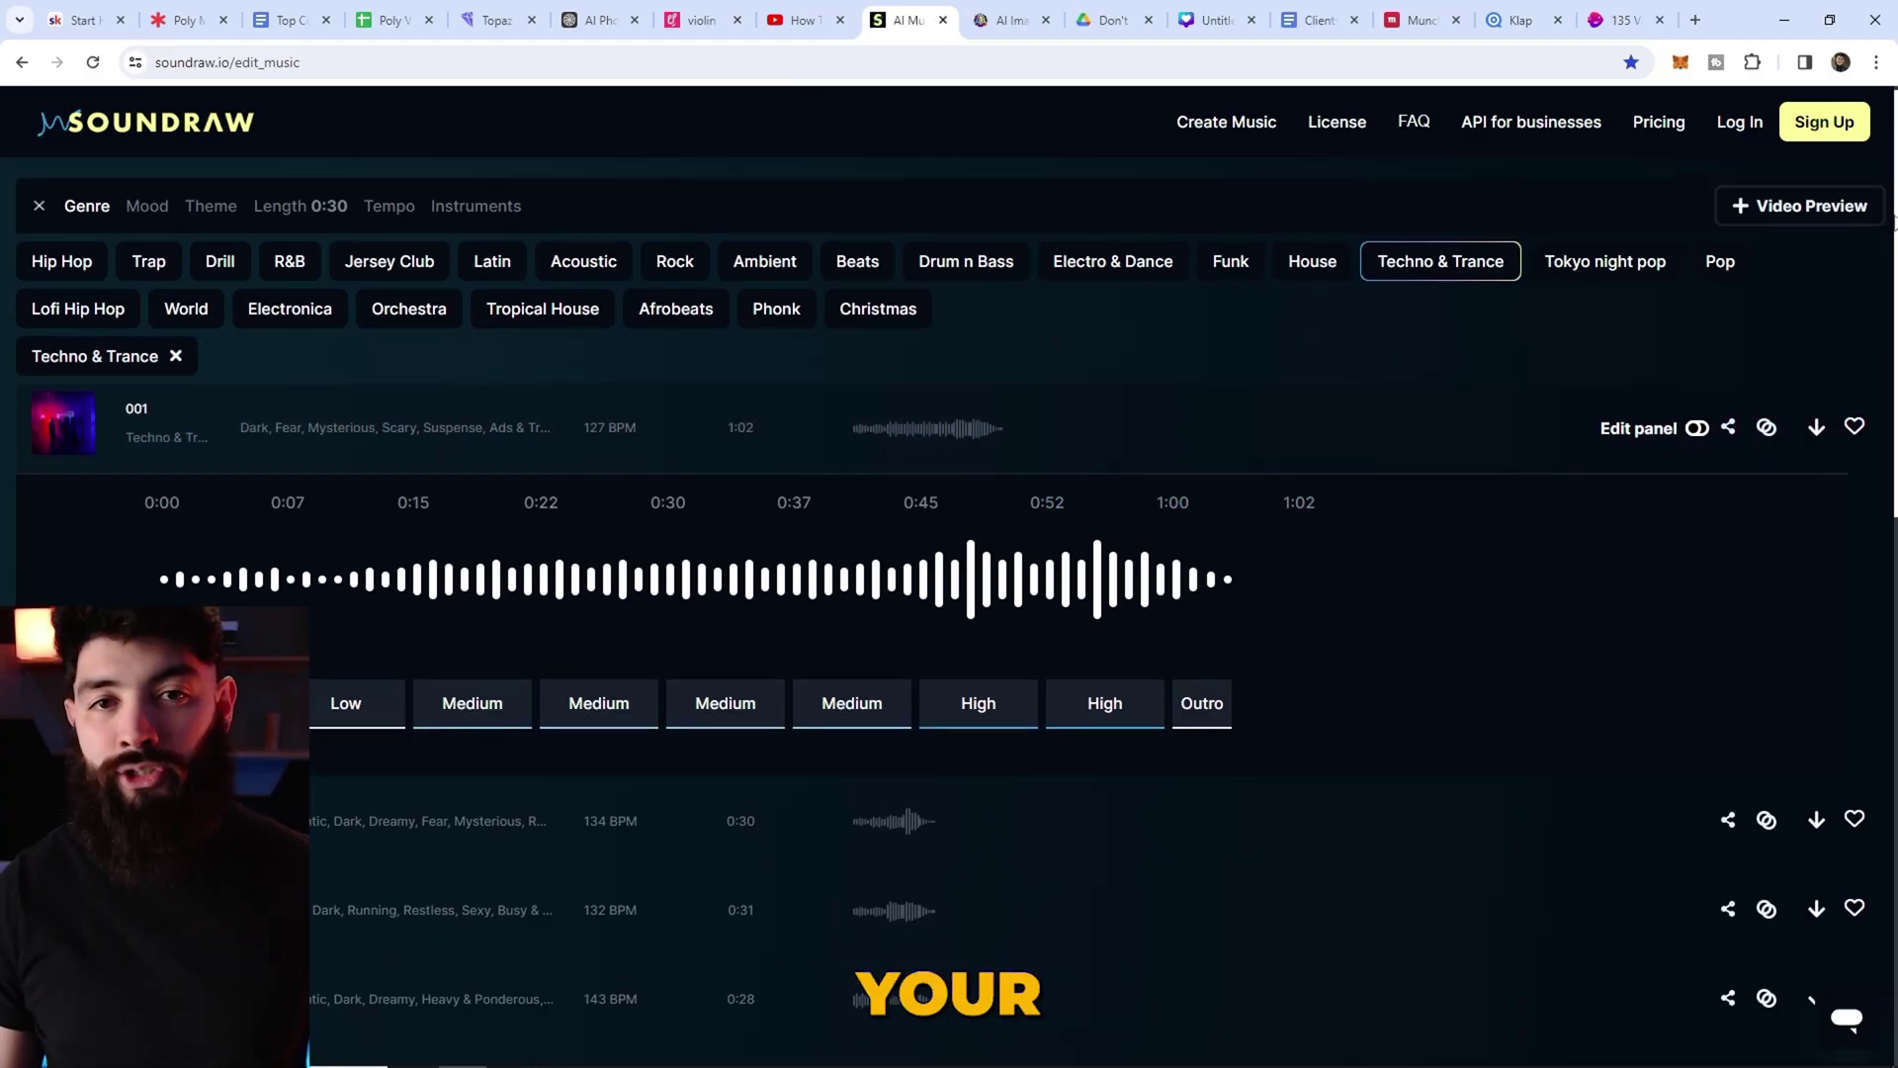
scroll(1895, 219, "up", 1)
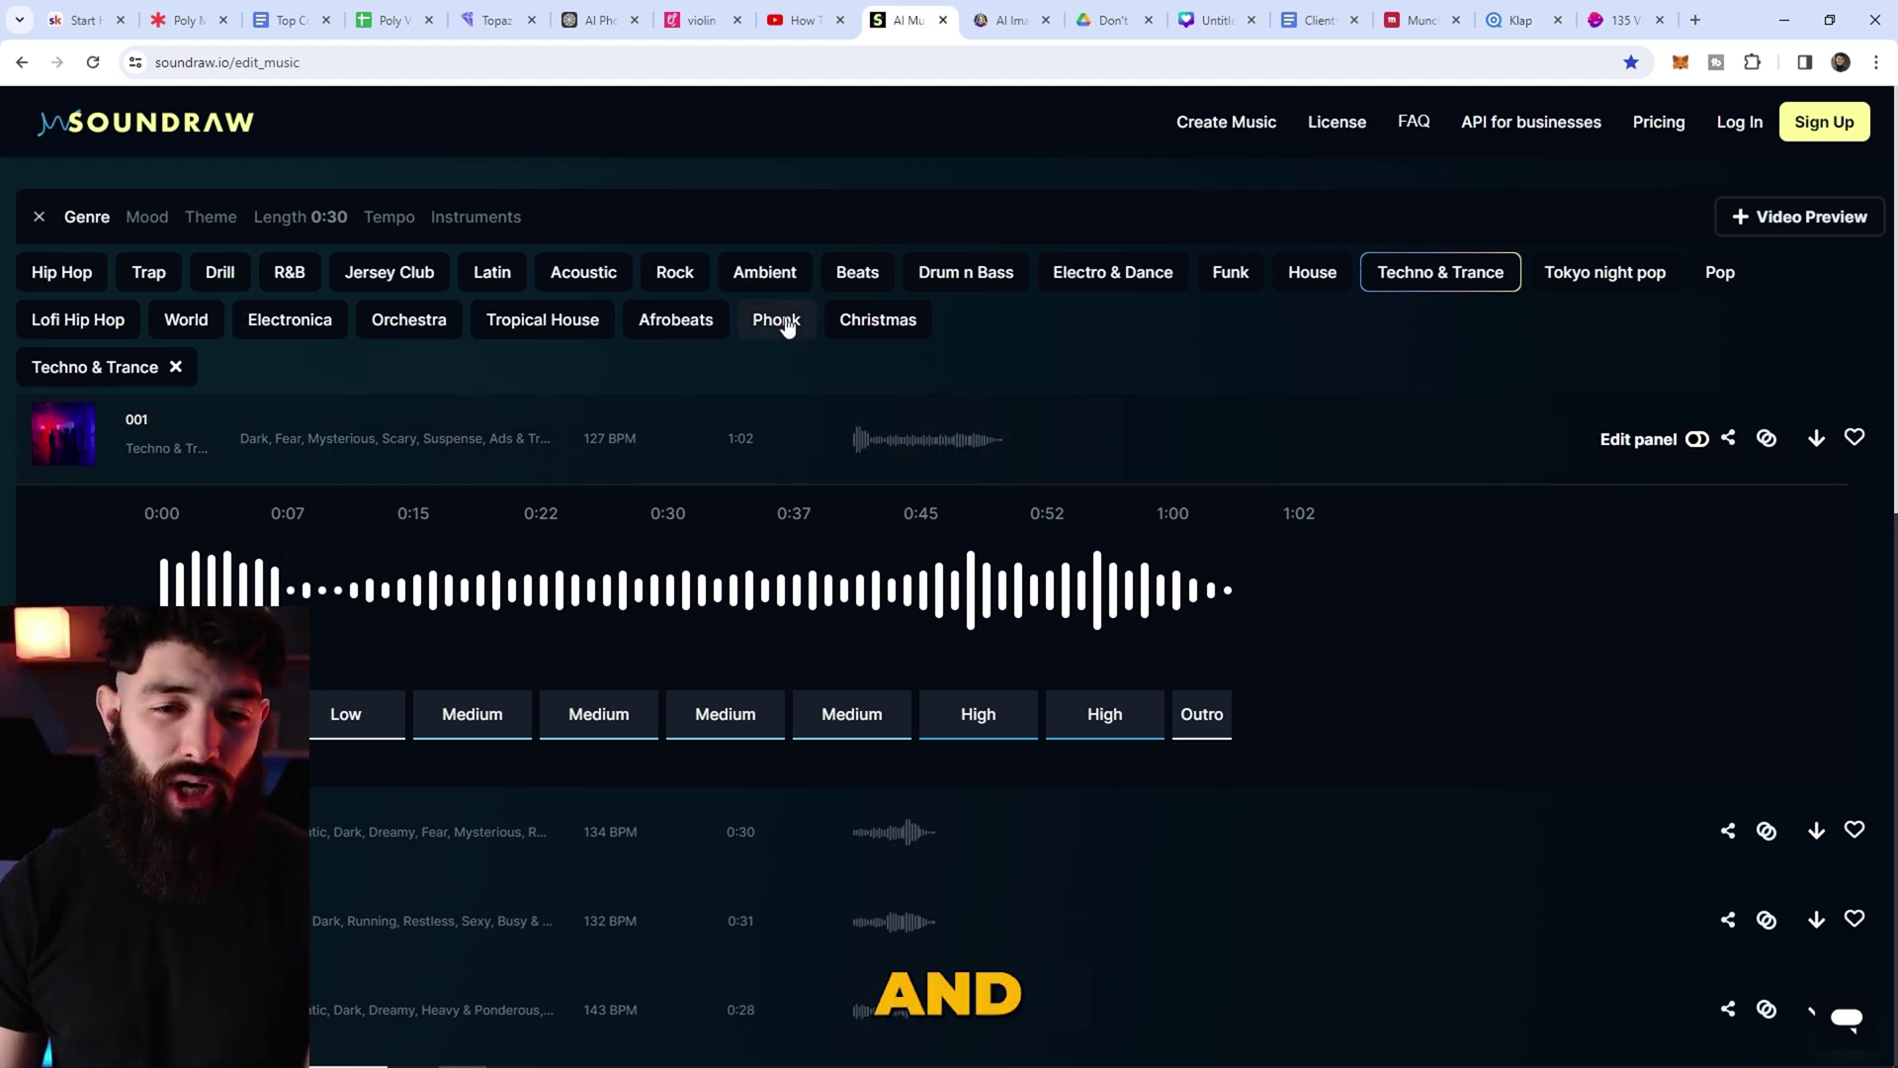
left_click(775, 319)
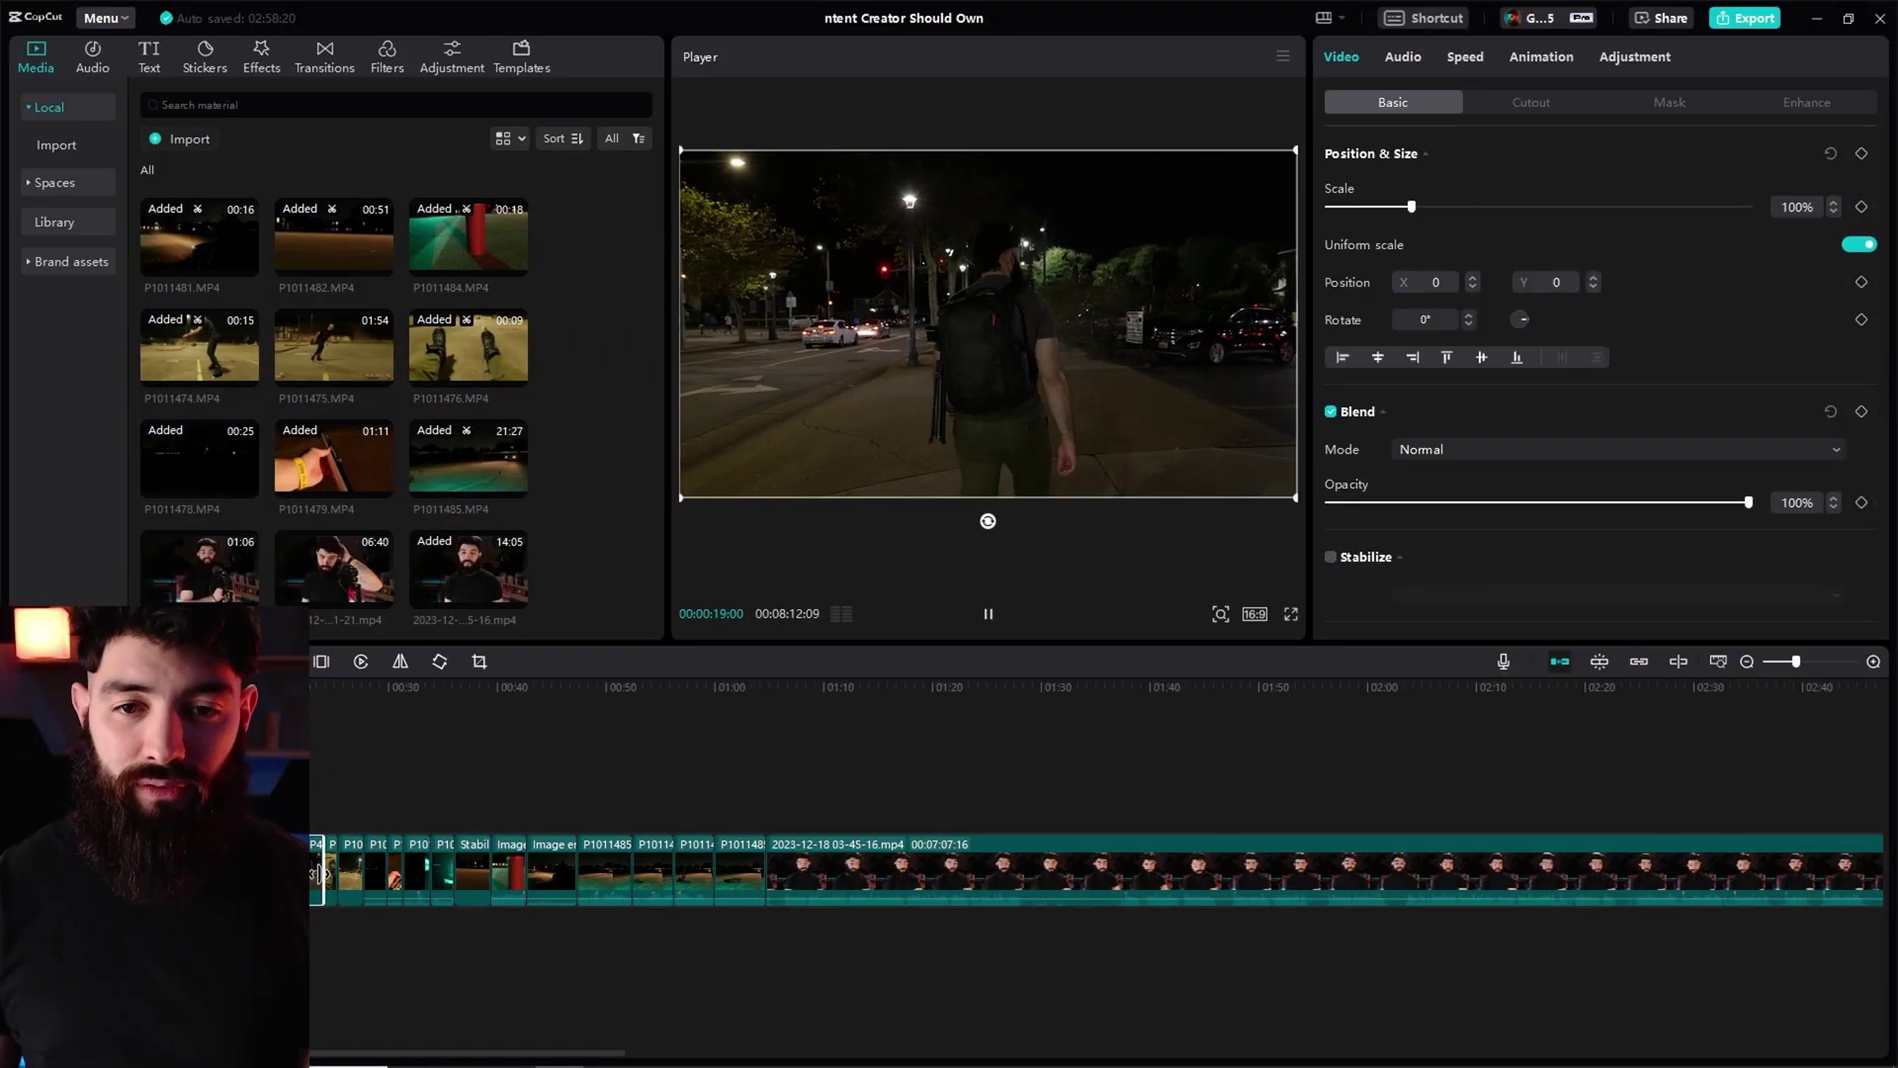
- Pause the night clip, turn on Relight, and place the orange light at lower left
left_click(988, 613)
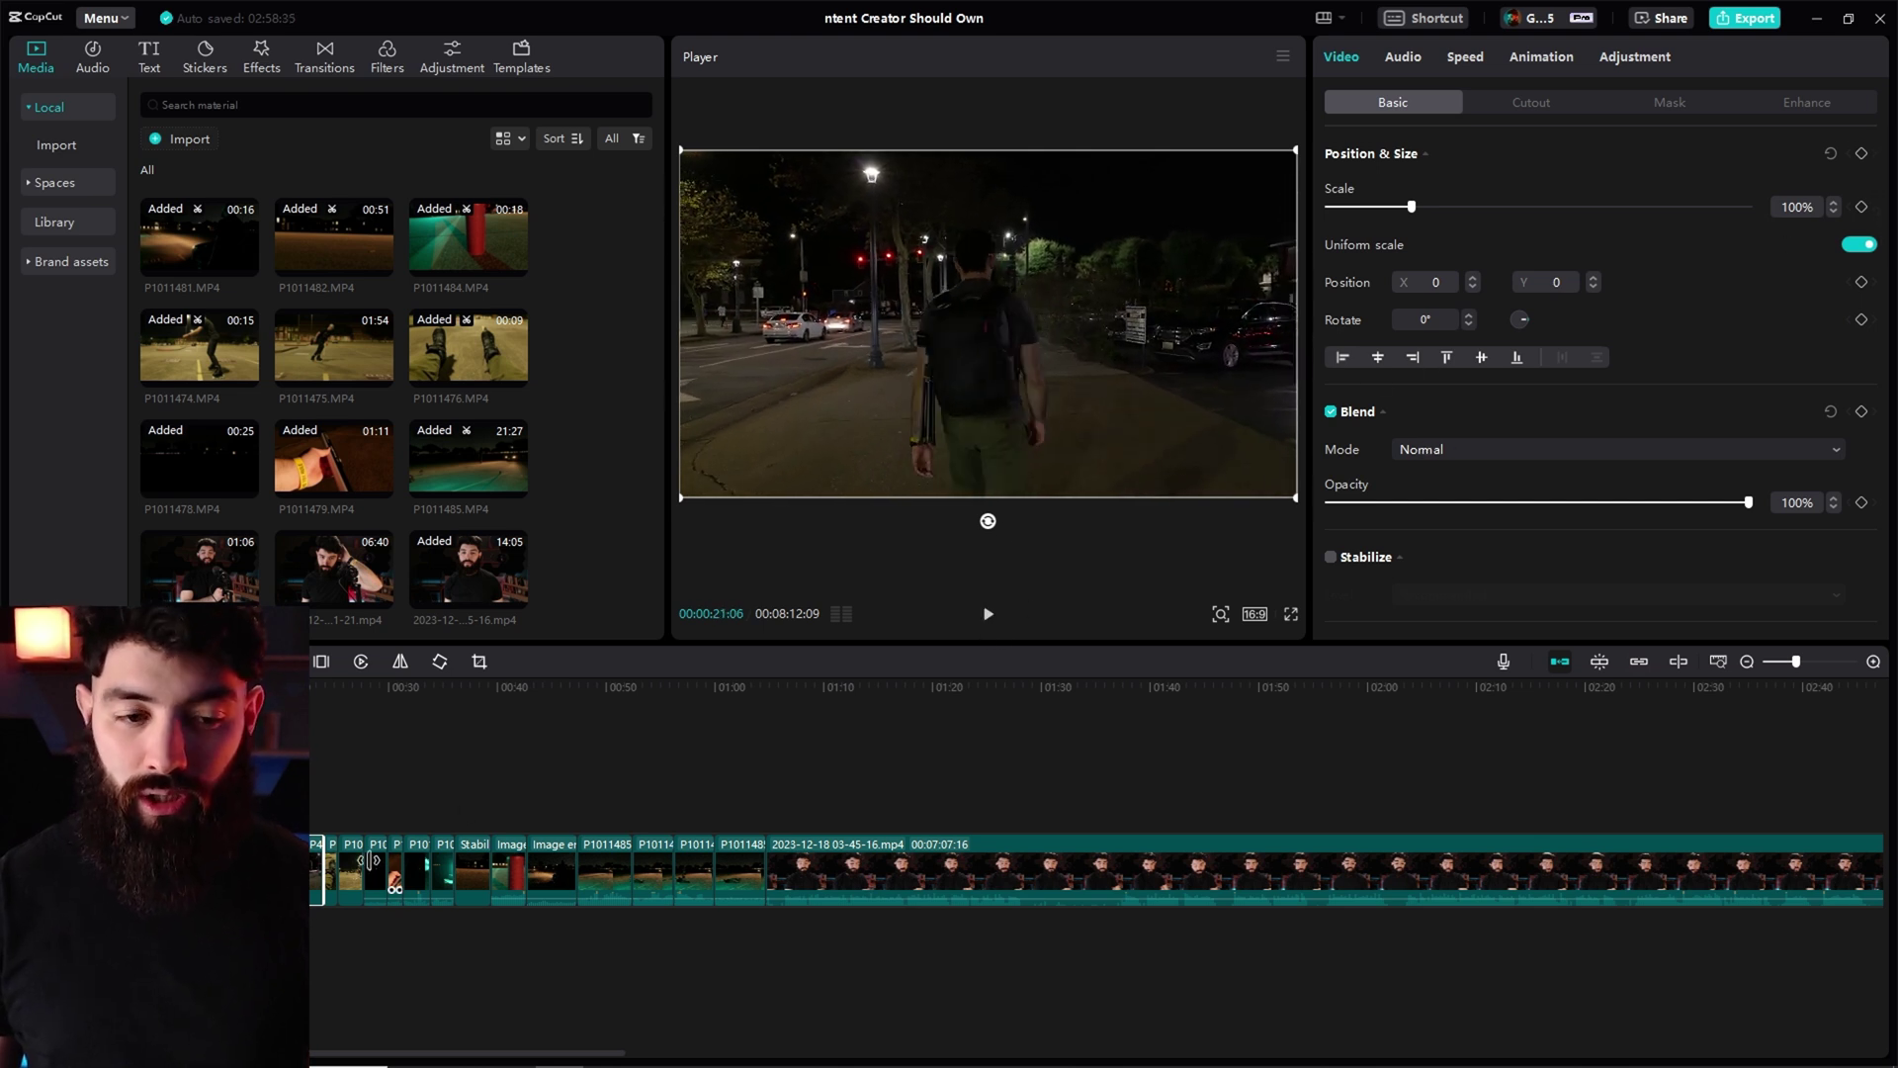
scroll(1888, 259, "down", 1)
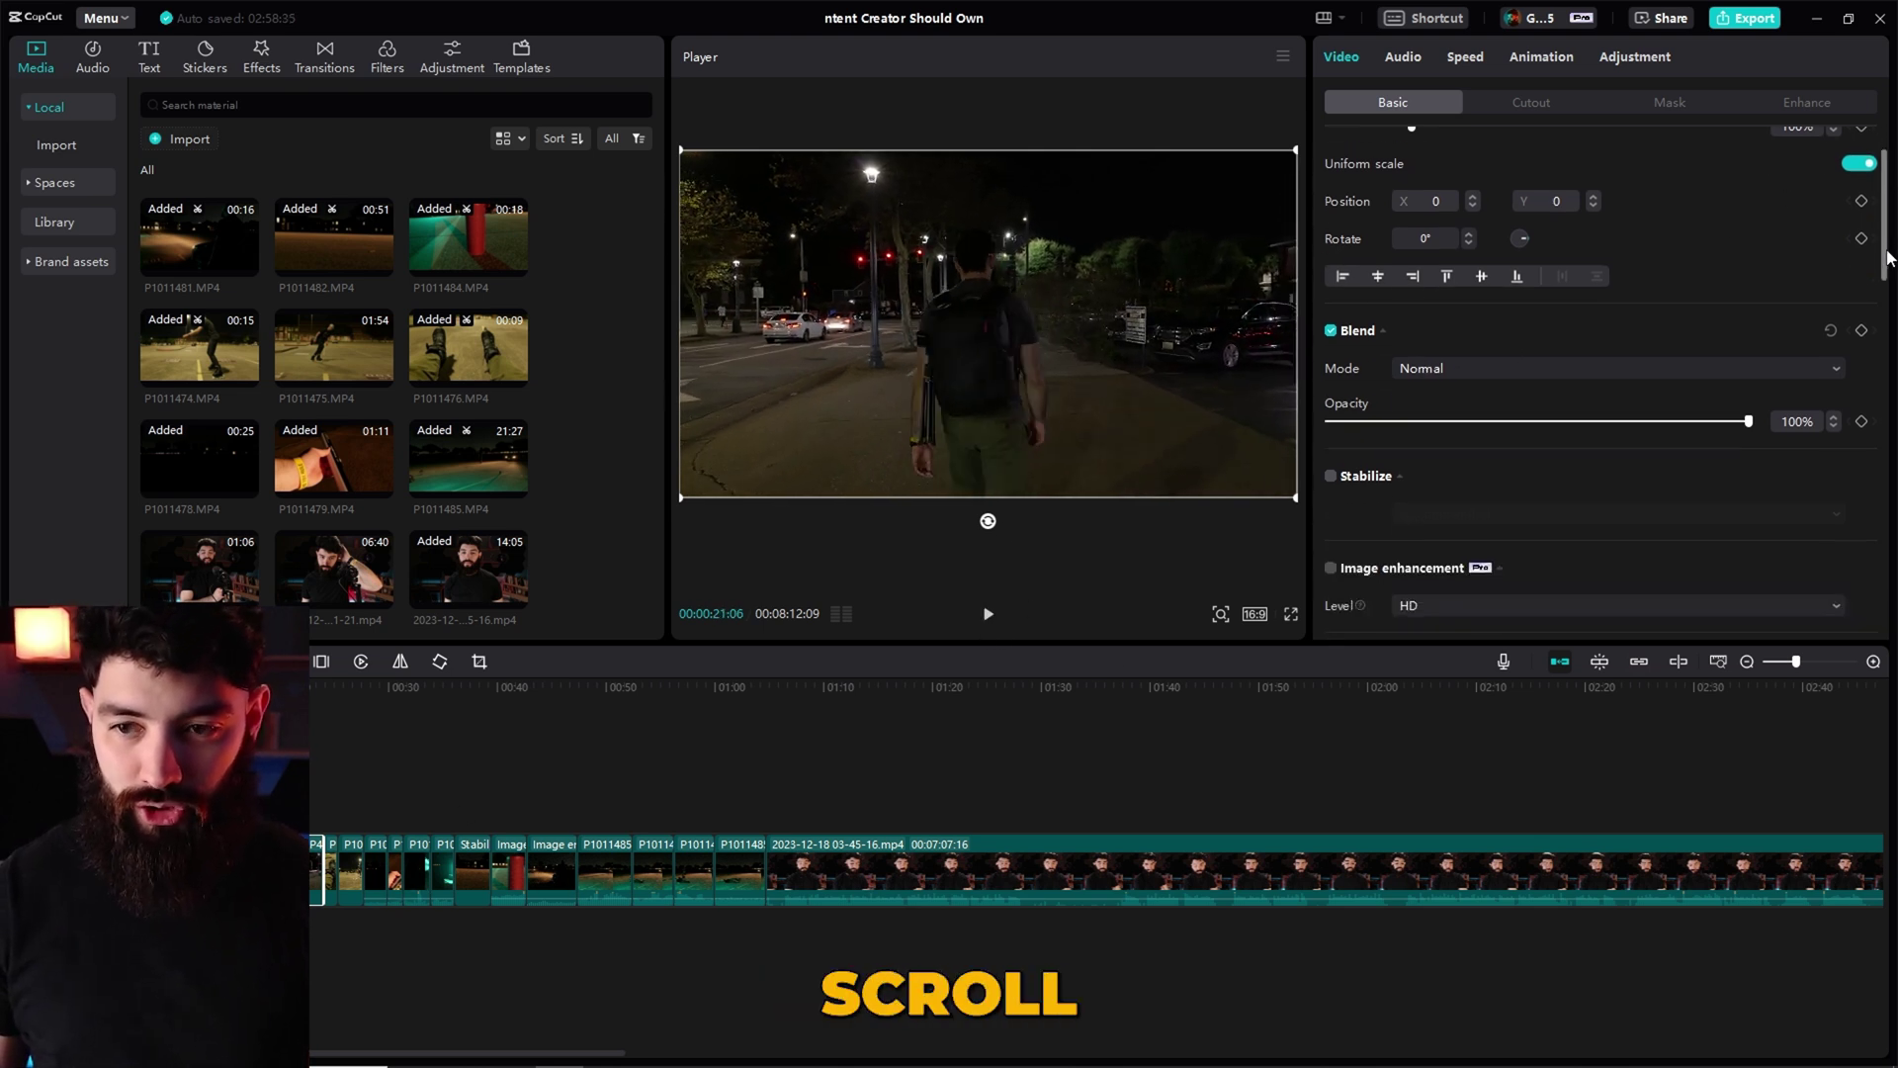
scroll(1883, 277, "down", 5)
left_click(1330, 242)
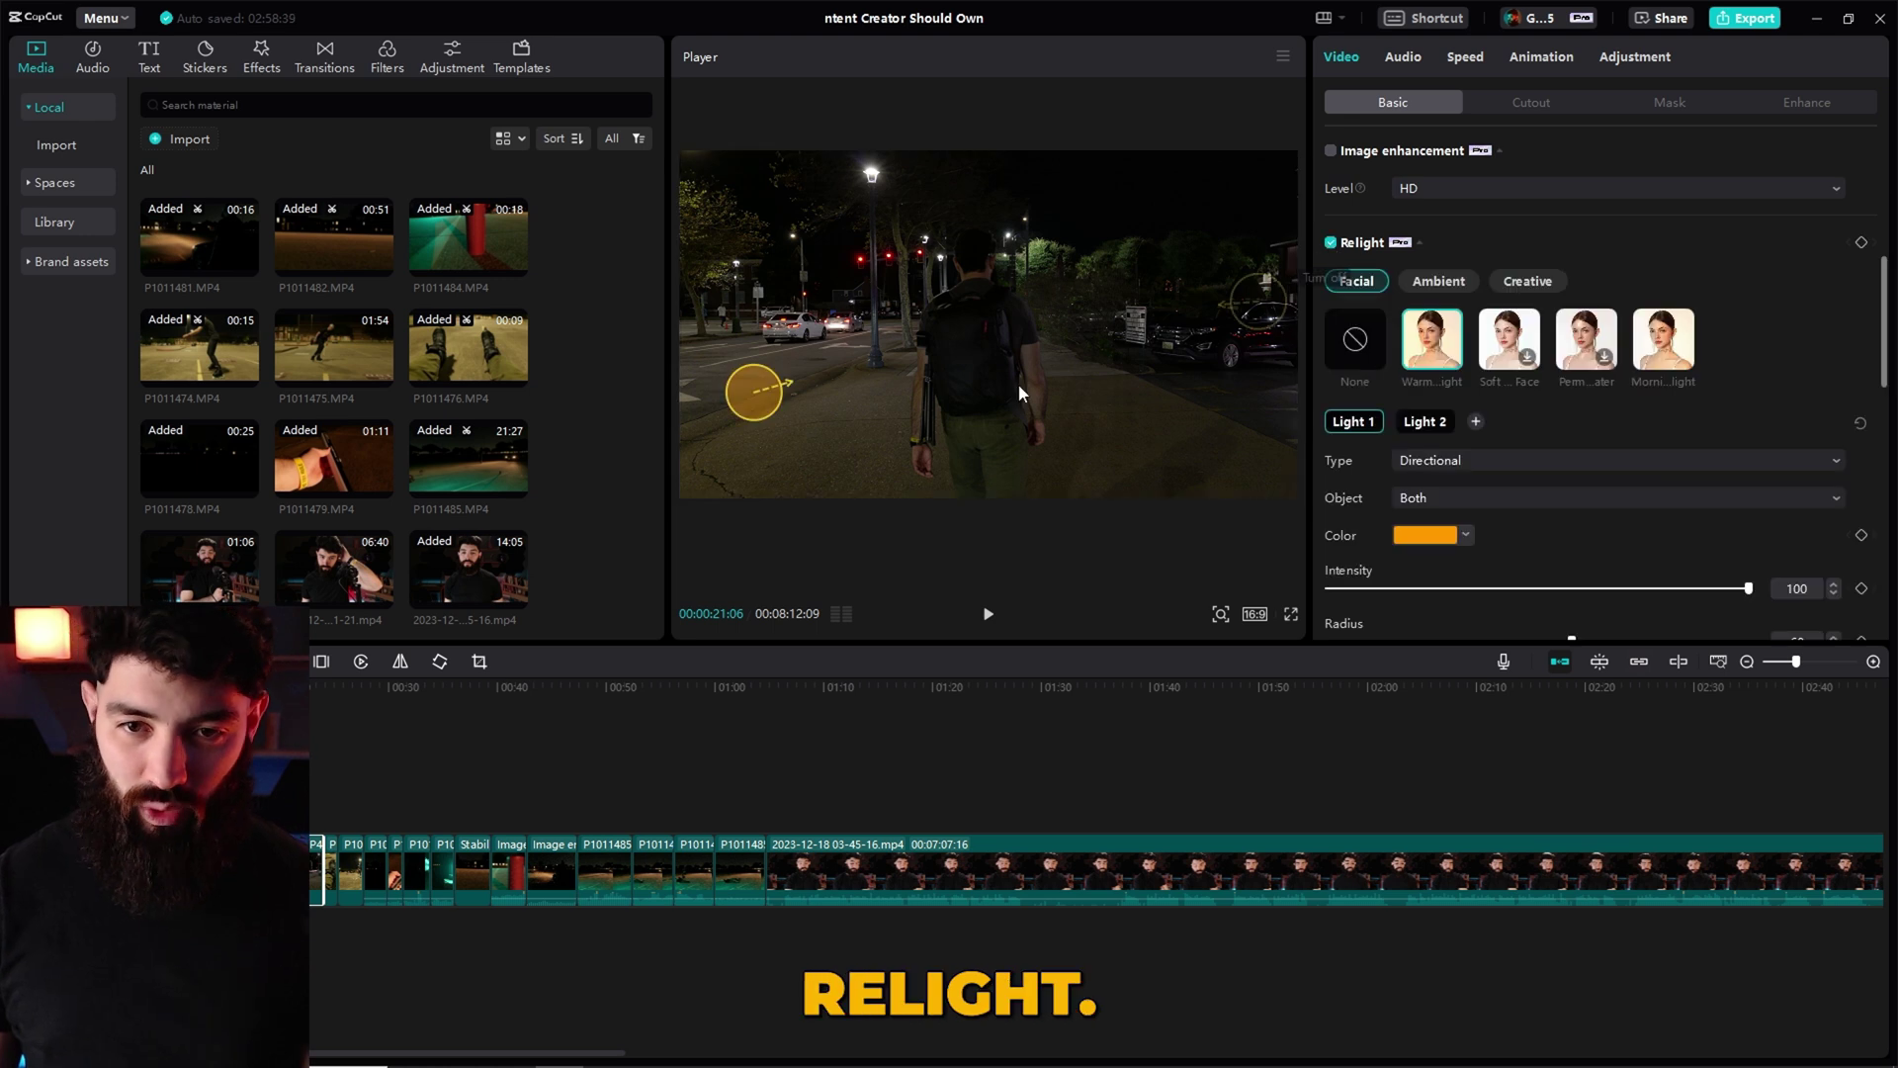
left_click_drag(763, 404, 755, 447)
- Add a second teal light near the parked cars on the right and reposition both lights
left_click(1251, 302)
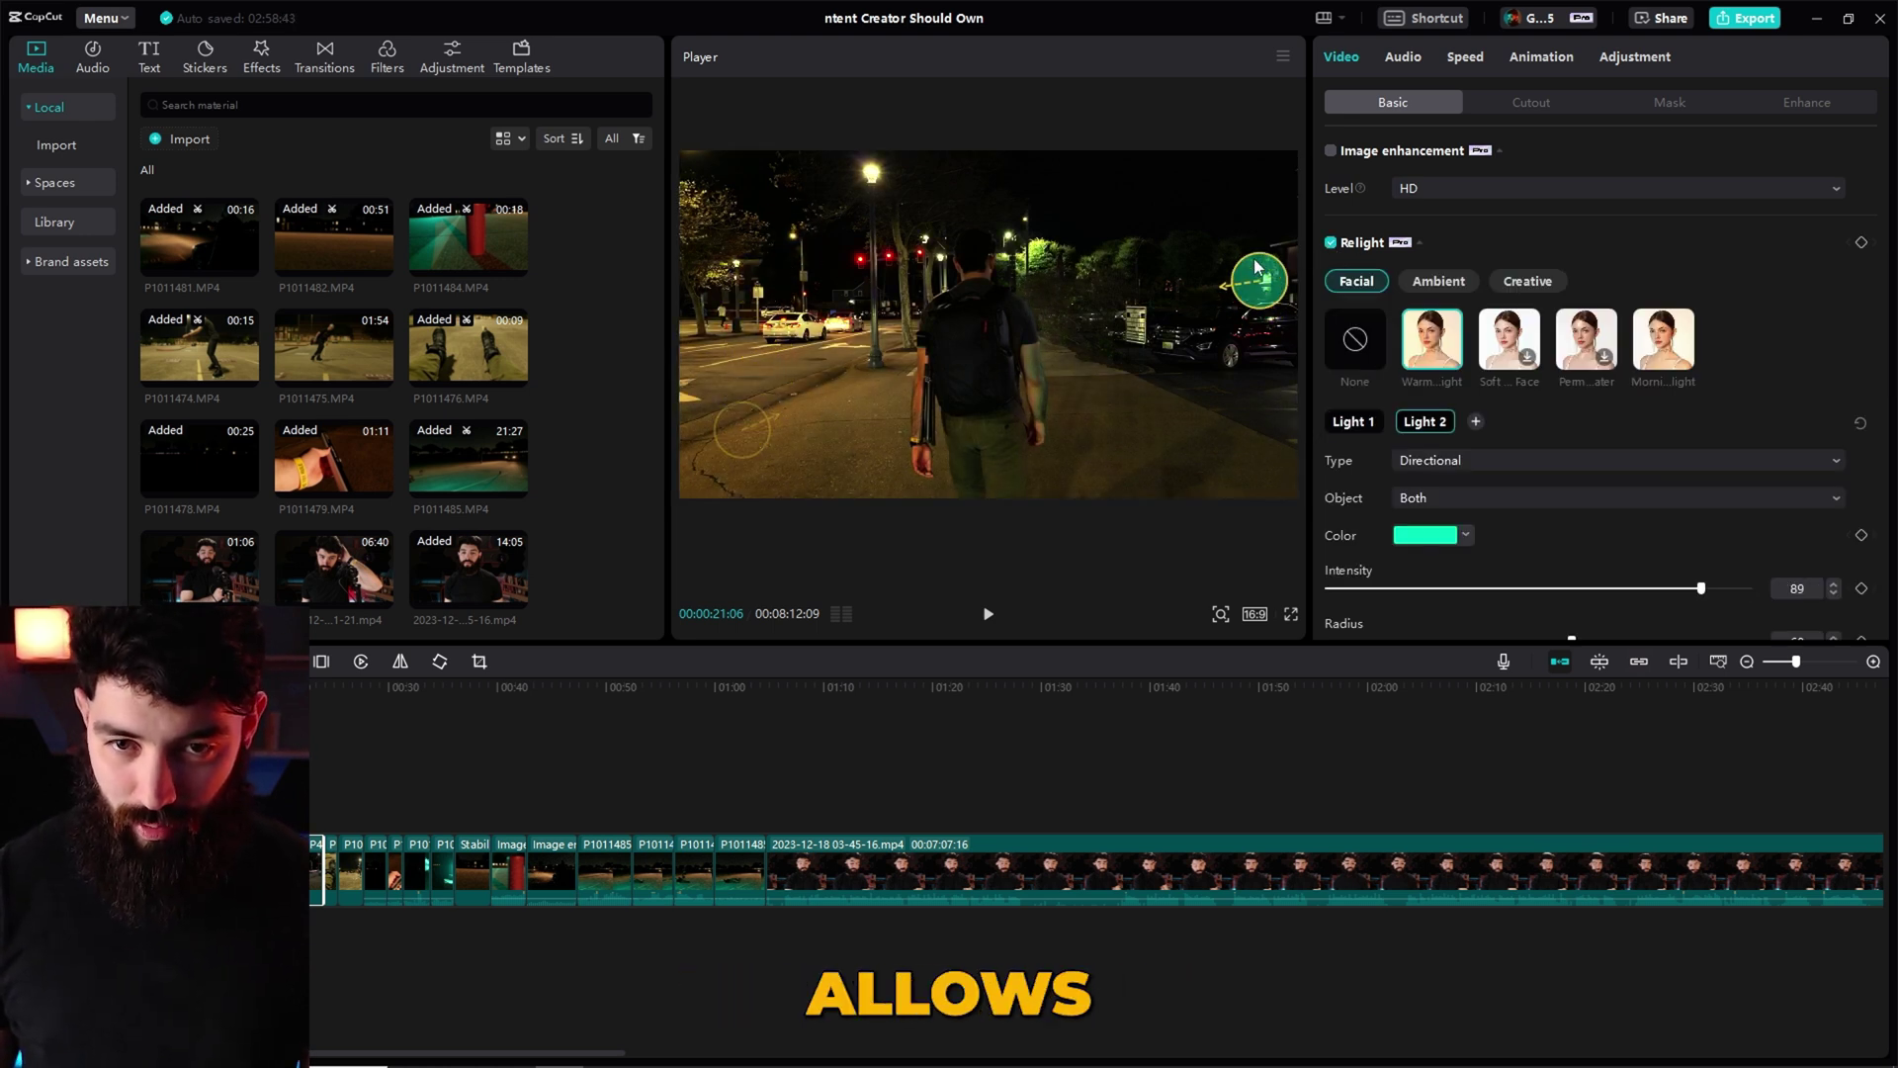
left_click_drag(1253, 296, 1249, 352)
left_click_drag(739, 429, 733, 387)
left_click_drag(1244, 344, 1031, 189)
left_click_drag(918, 238, 1233, 295)
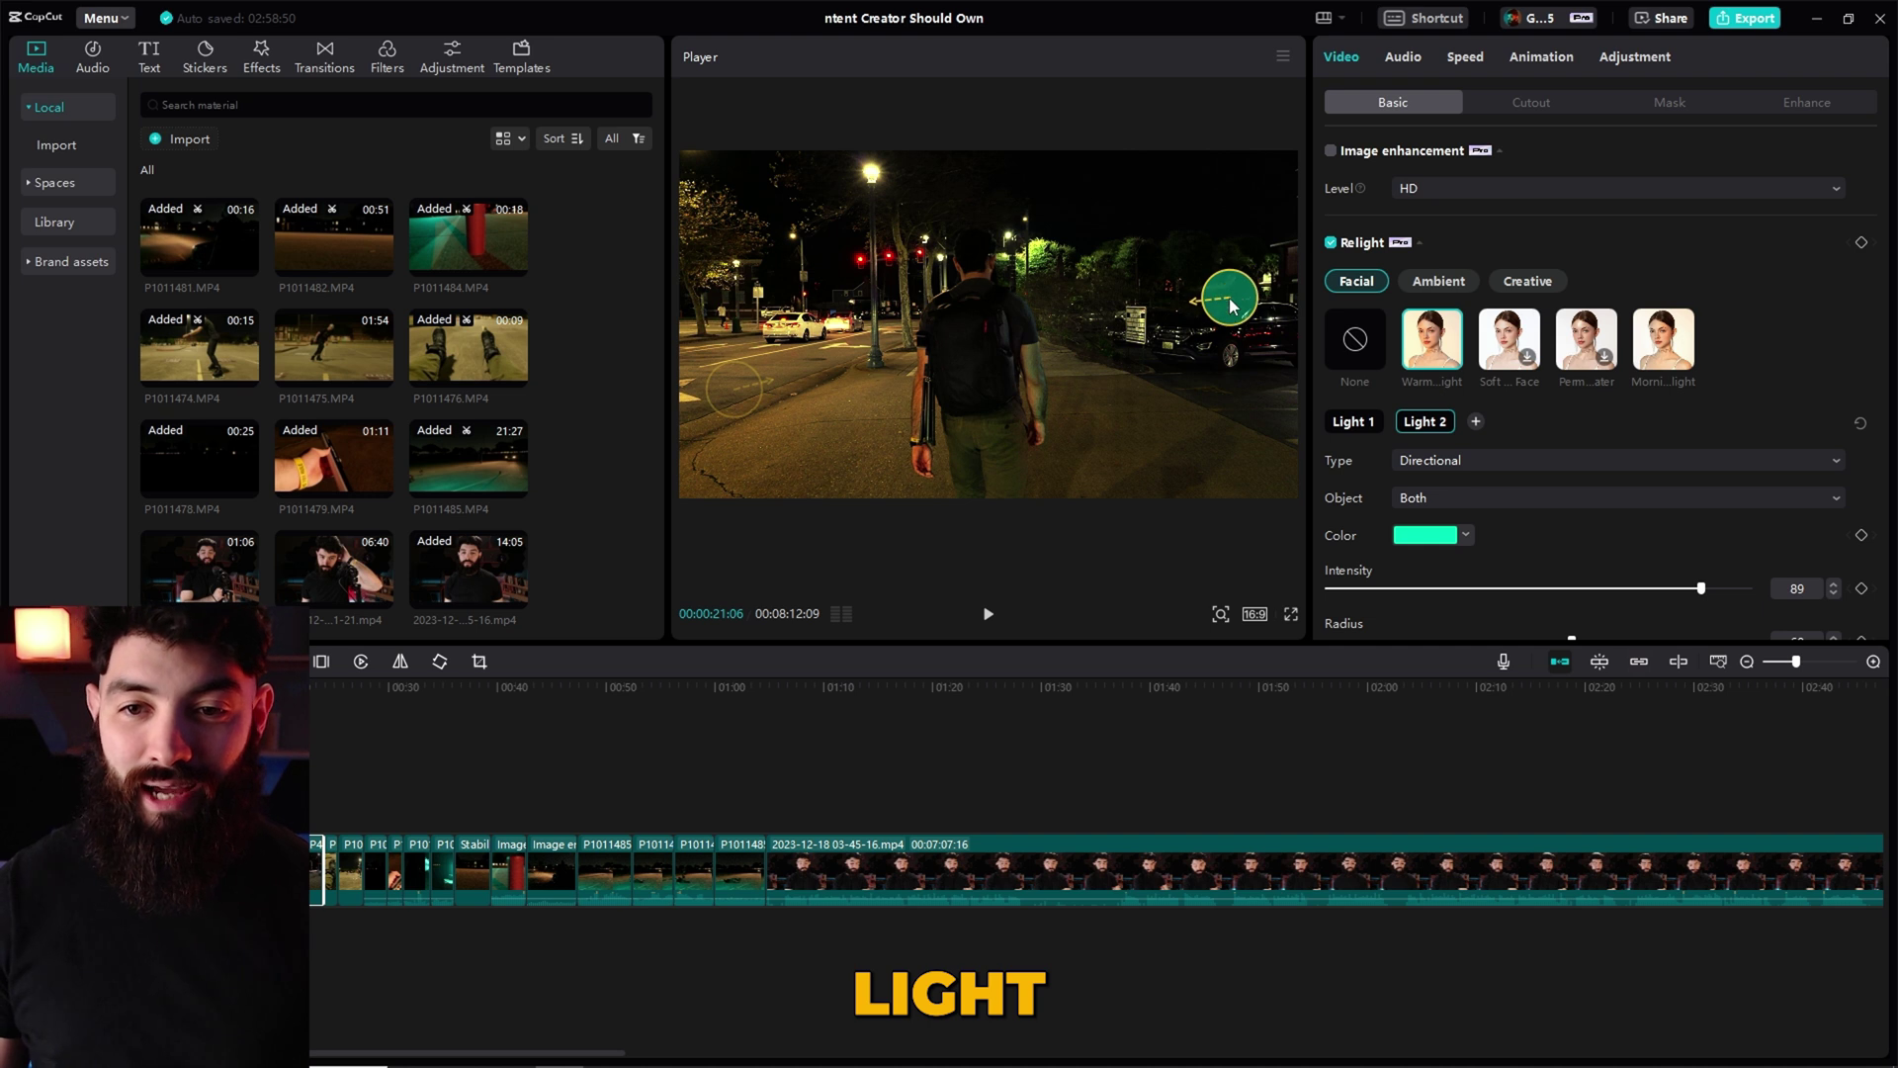
- Compare the clip with relighting off, then re-enable it and preview the relit result
left_click(1331, 242)
left_click(988, 613)
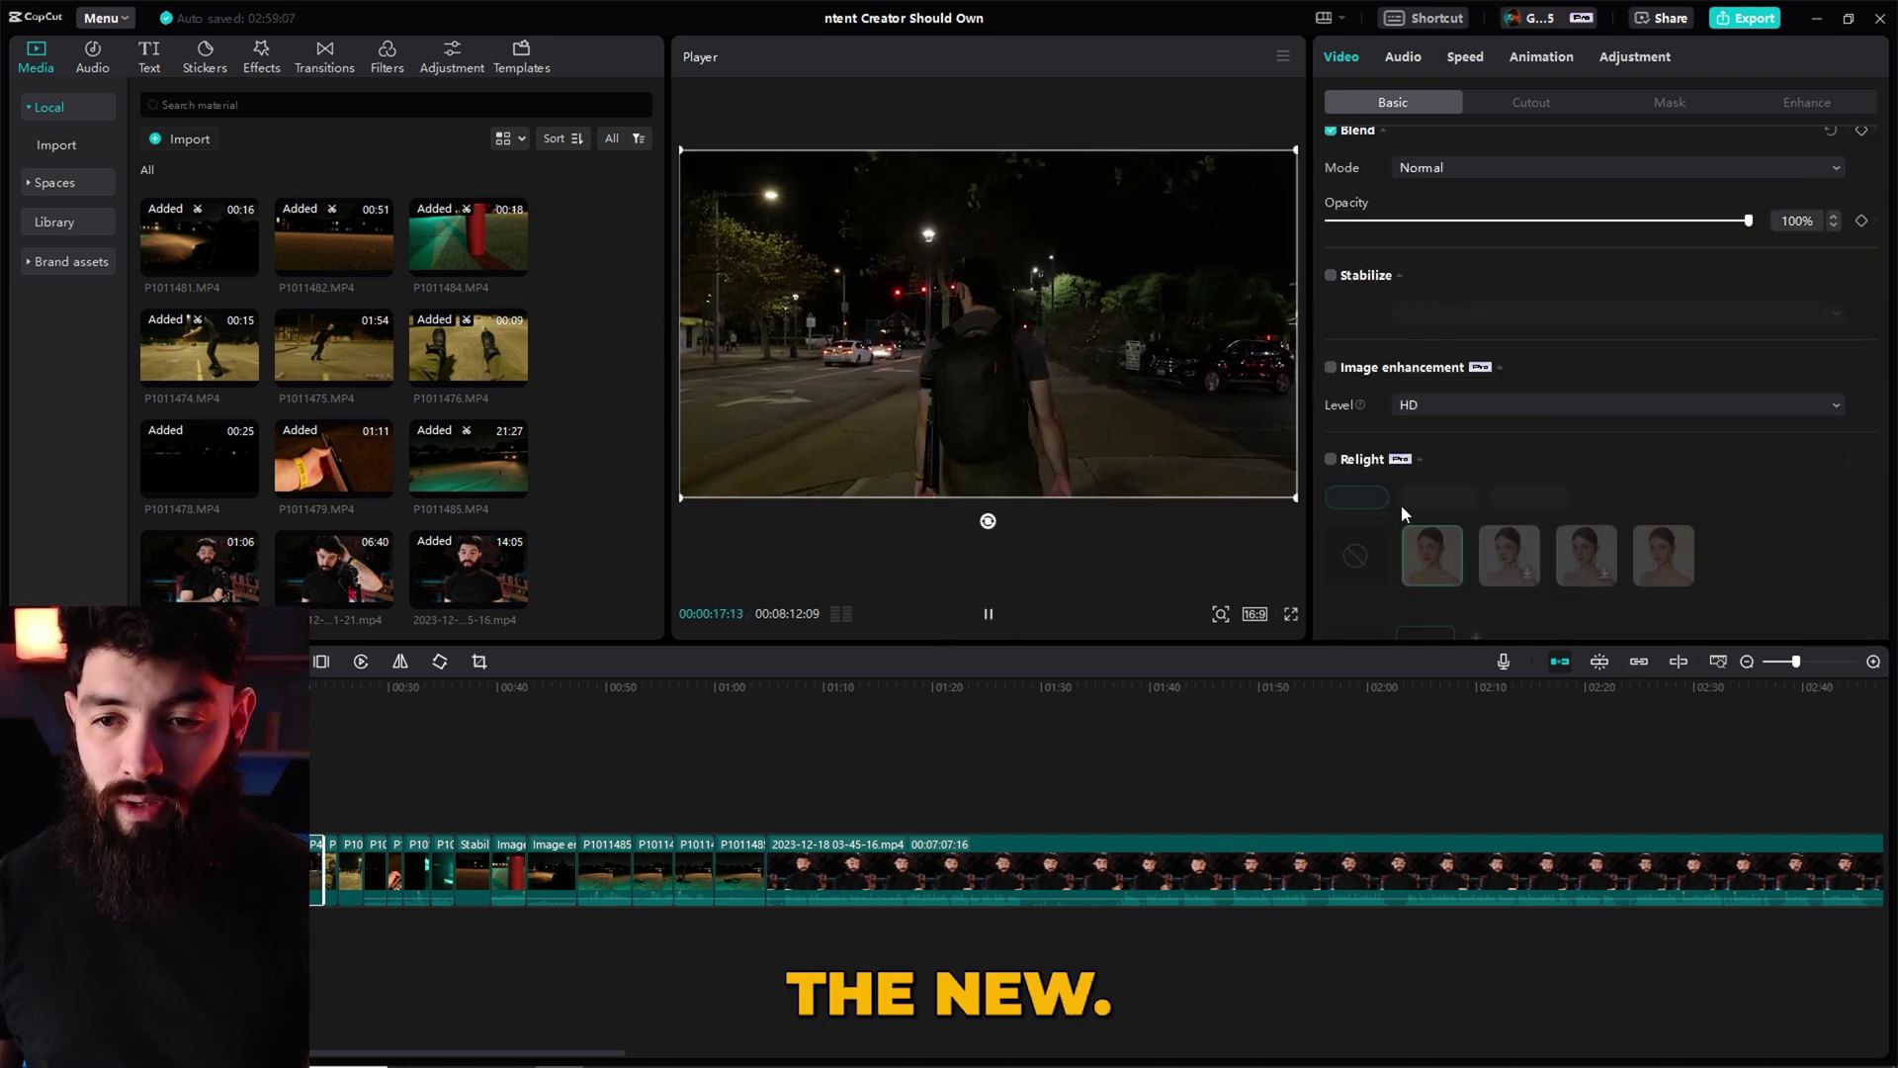
left_click(1331, 461)
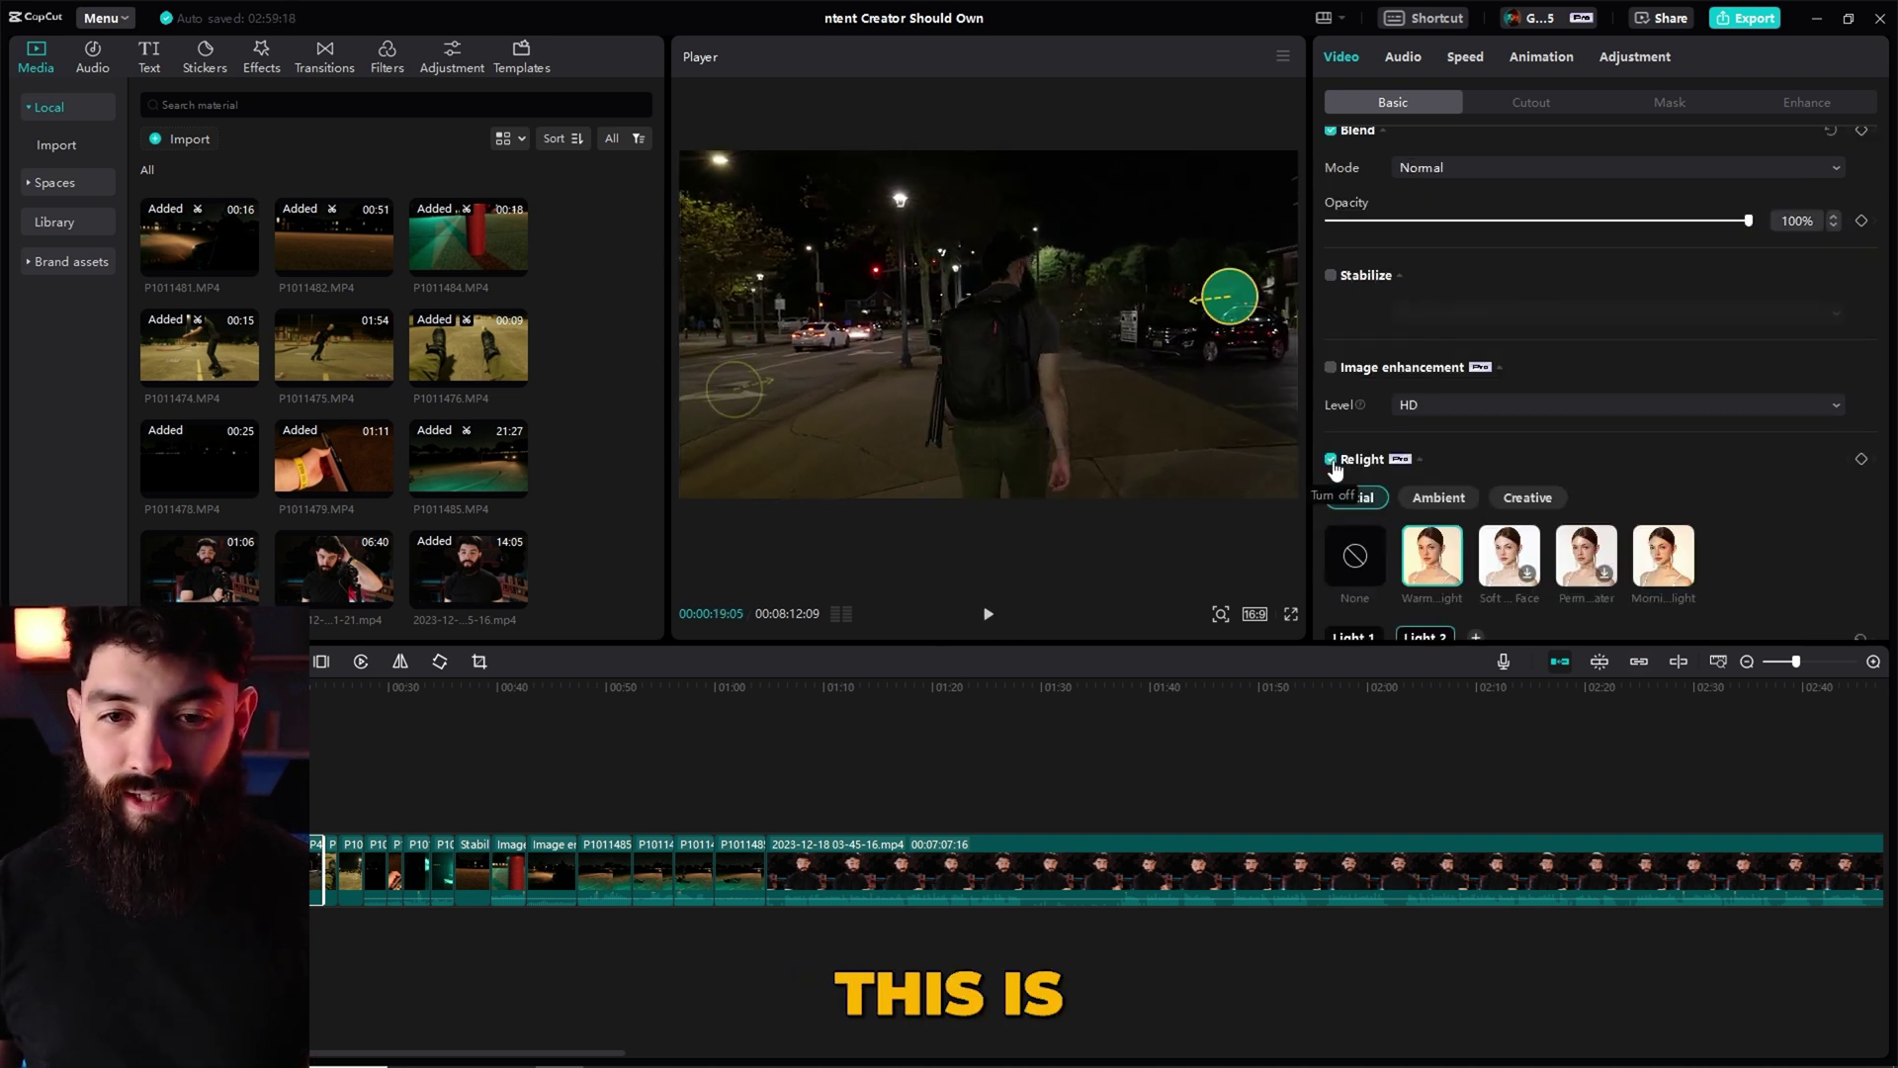
key("space")
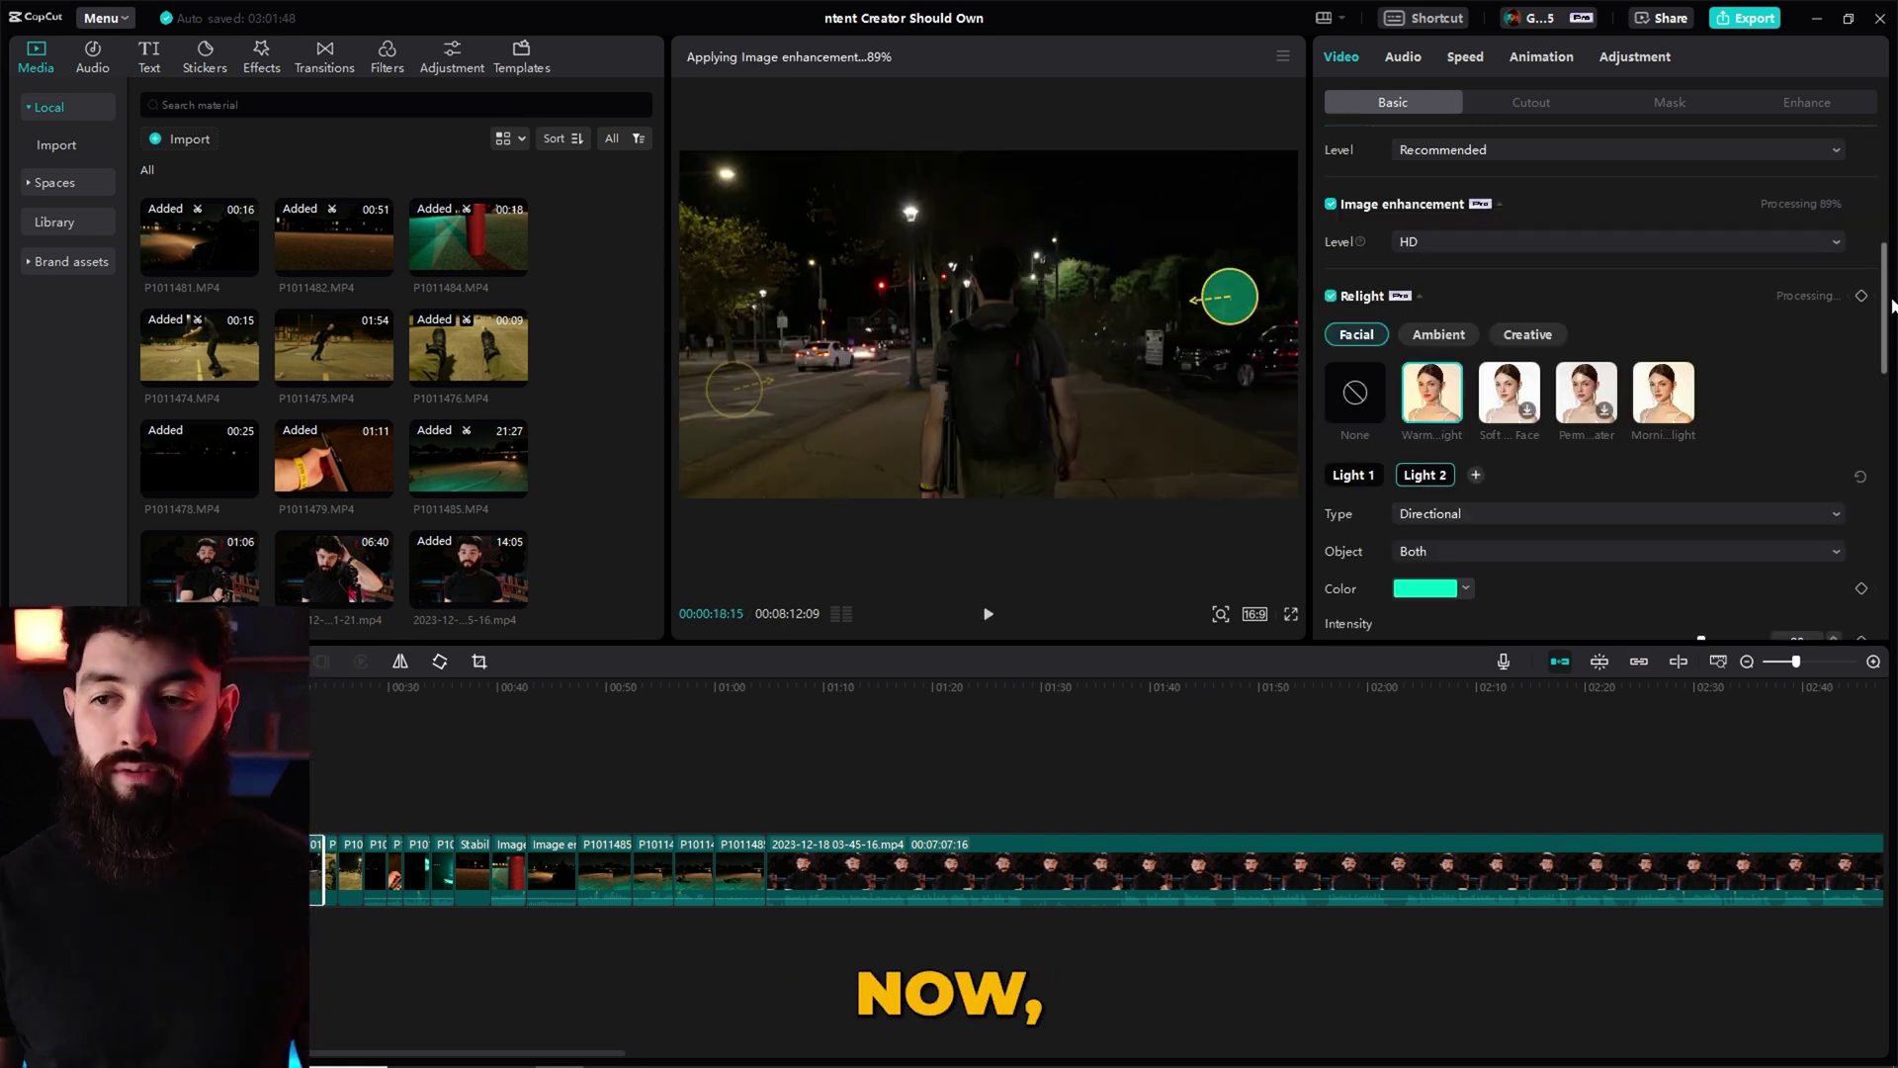
- Enable Stabilize (Recommended) and Image enhancement (HD) in the Video > Basic panel
scroll(1482, 338, "up", 2)
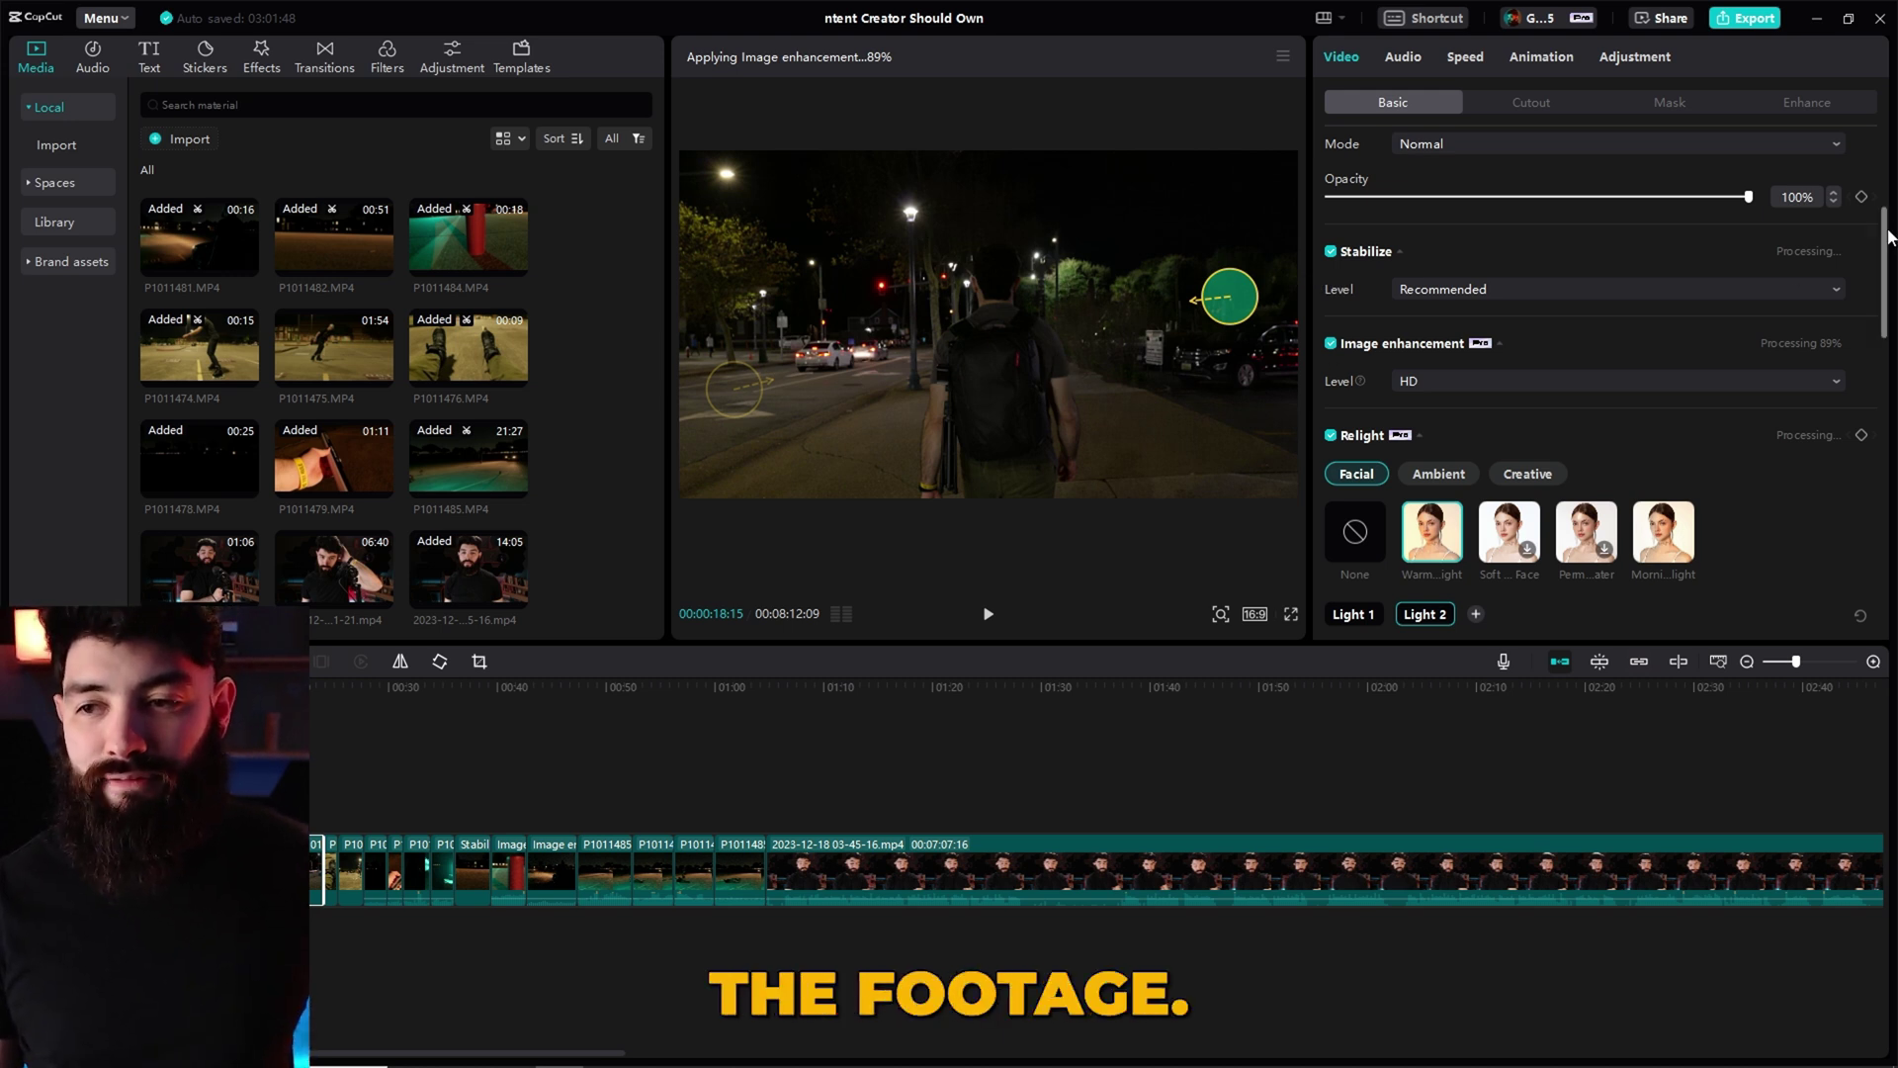
left_click_drag(1884, 238, 1883, 259)
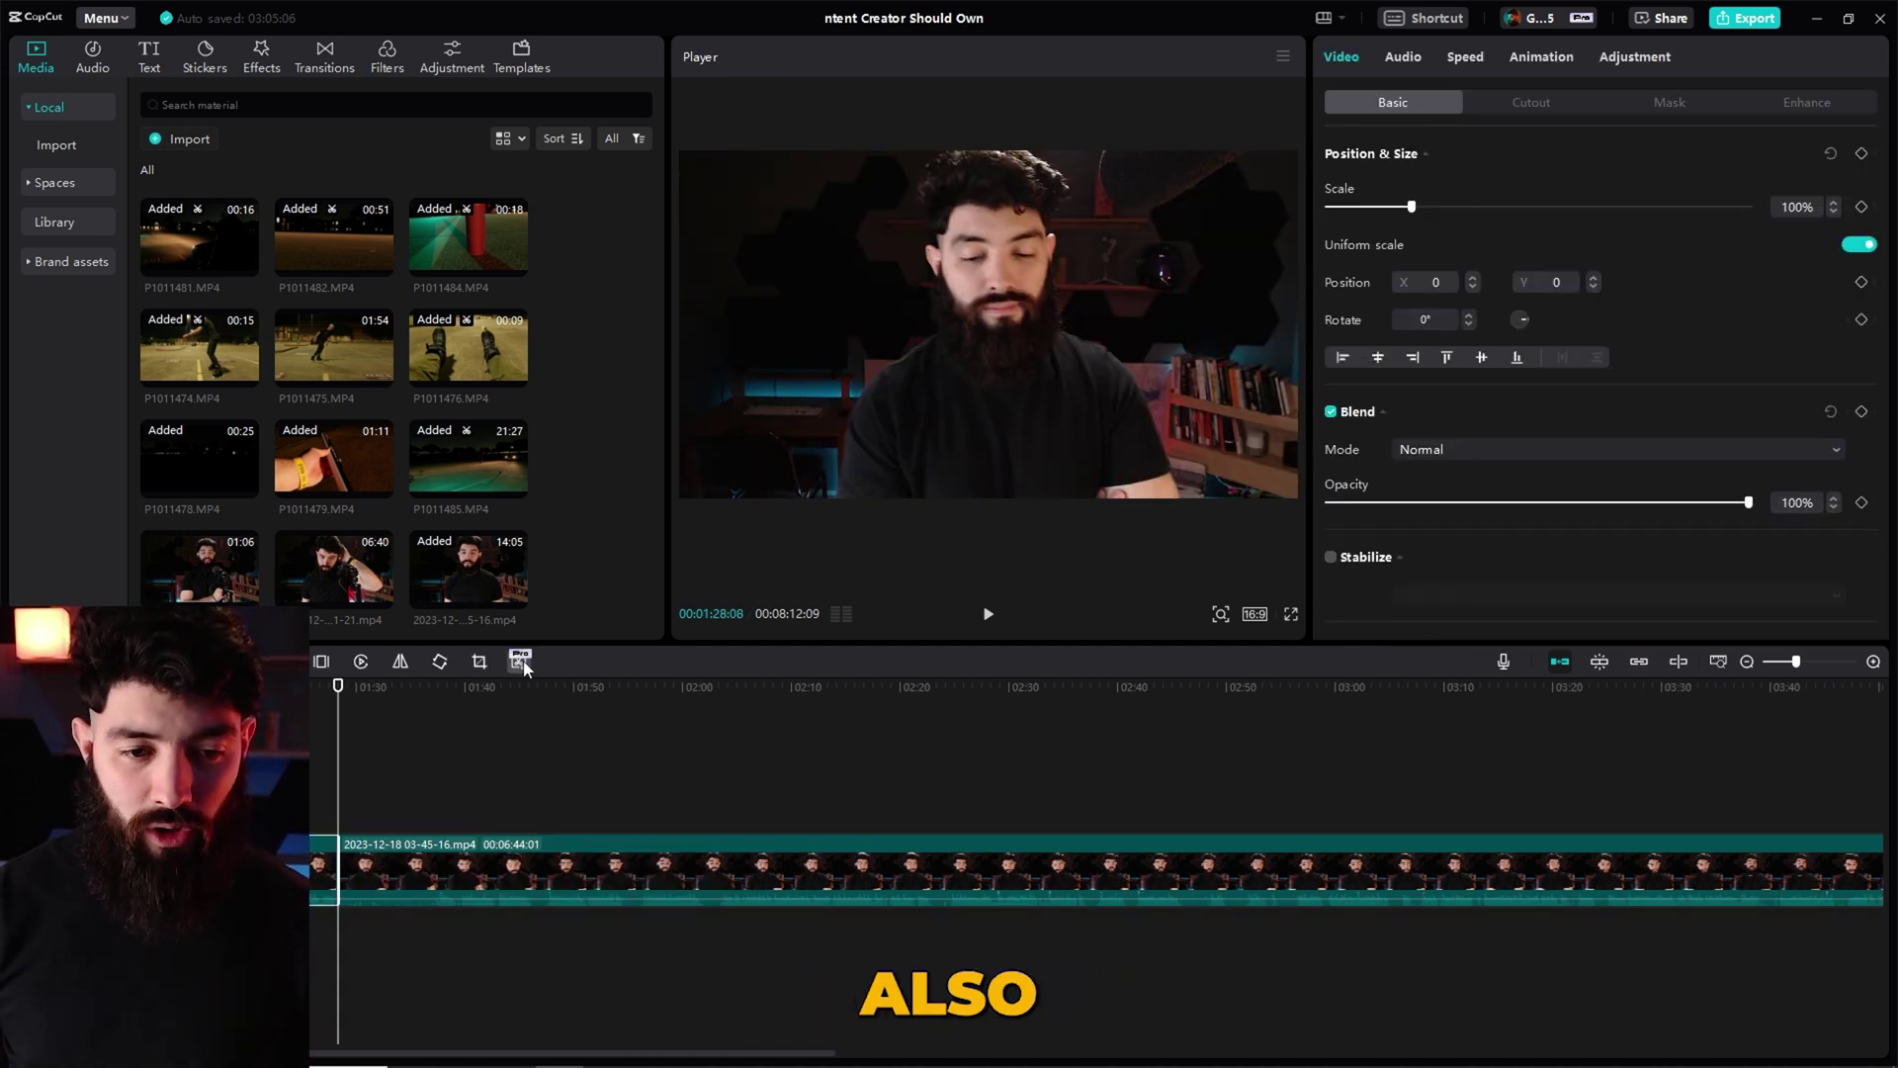
- Detect filler words and pauses, widen a detected pause, then close without deleting anything
left_click(520, 662)
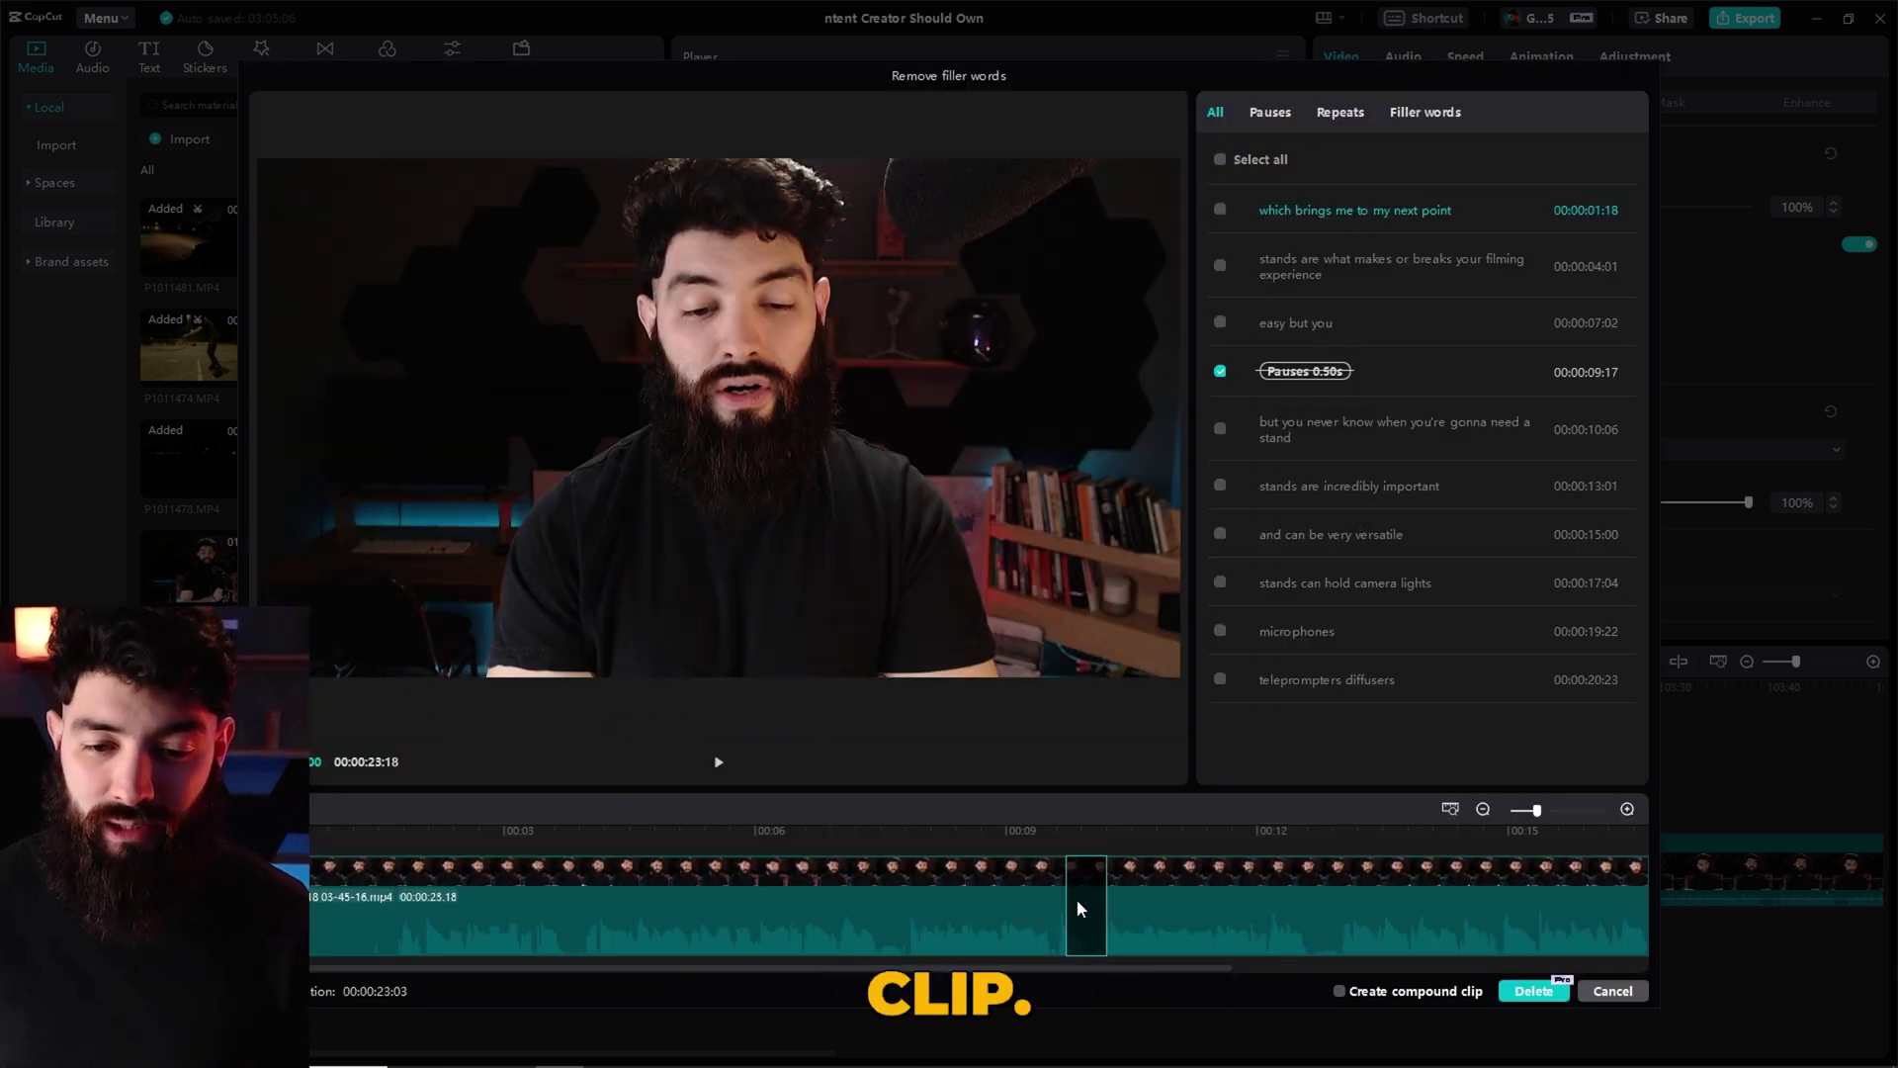
left_click_drag(1066, 919, 1033, 912)
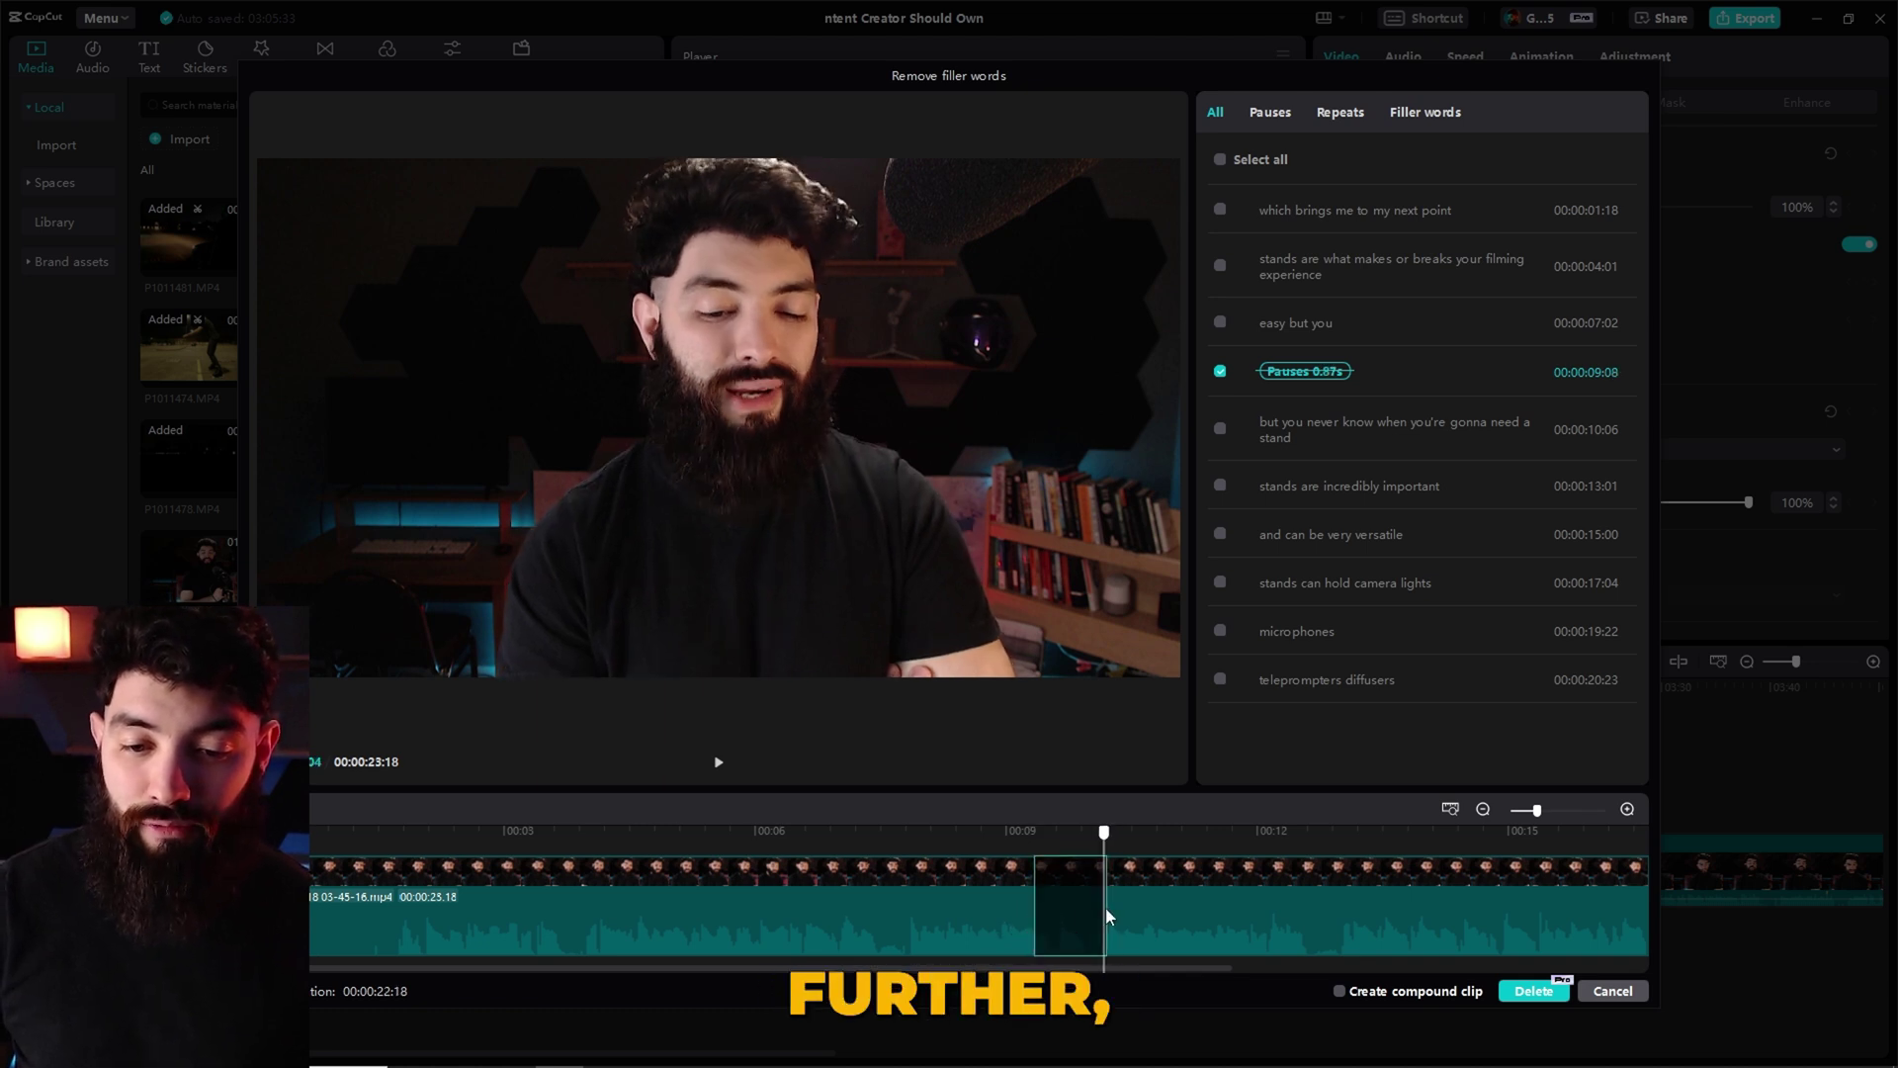
left_click_drag(1106, 910, 1211, 914)
scroll(1354, 840, "down", 2)
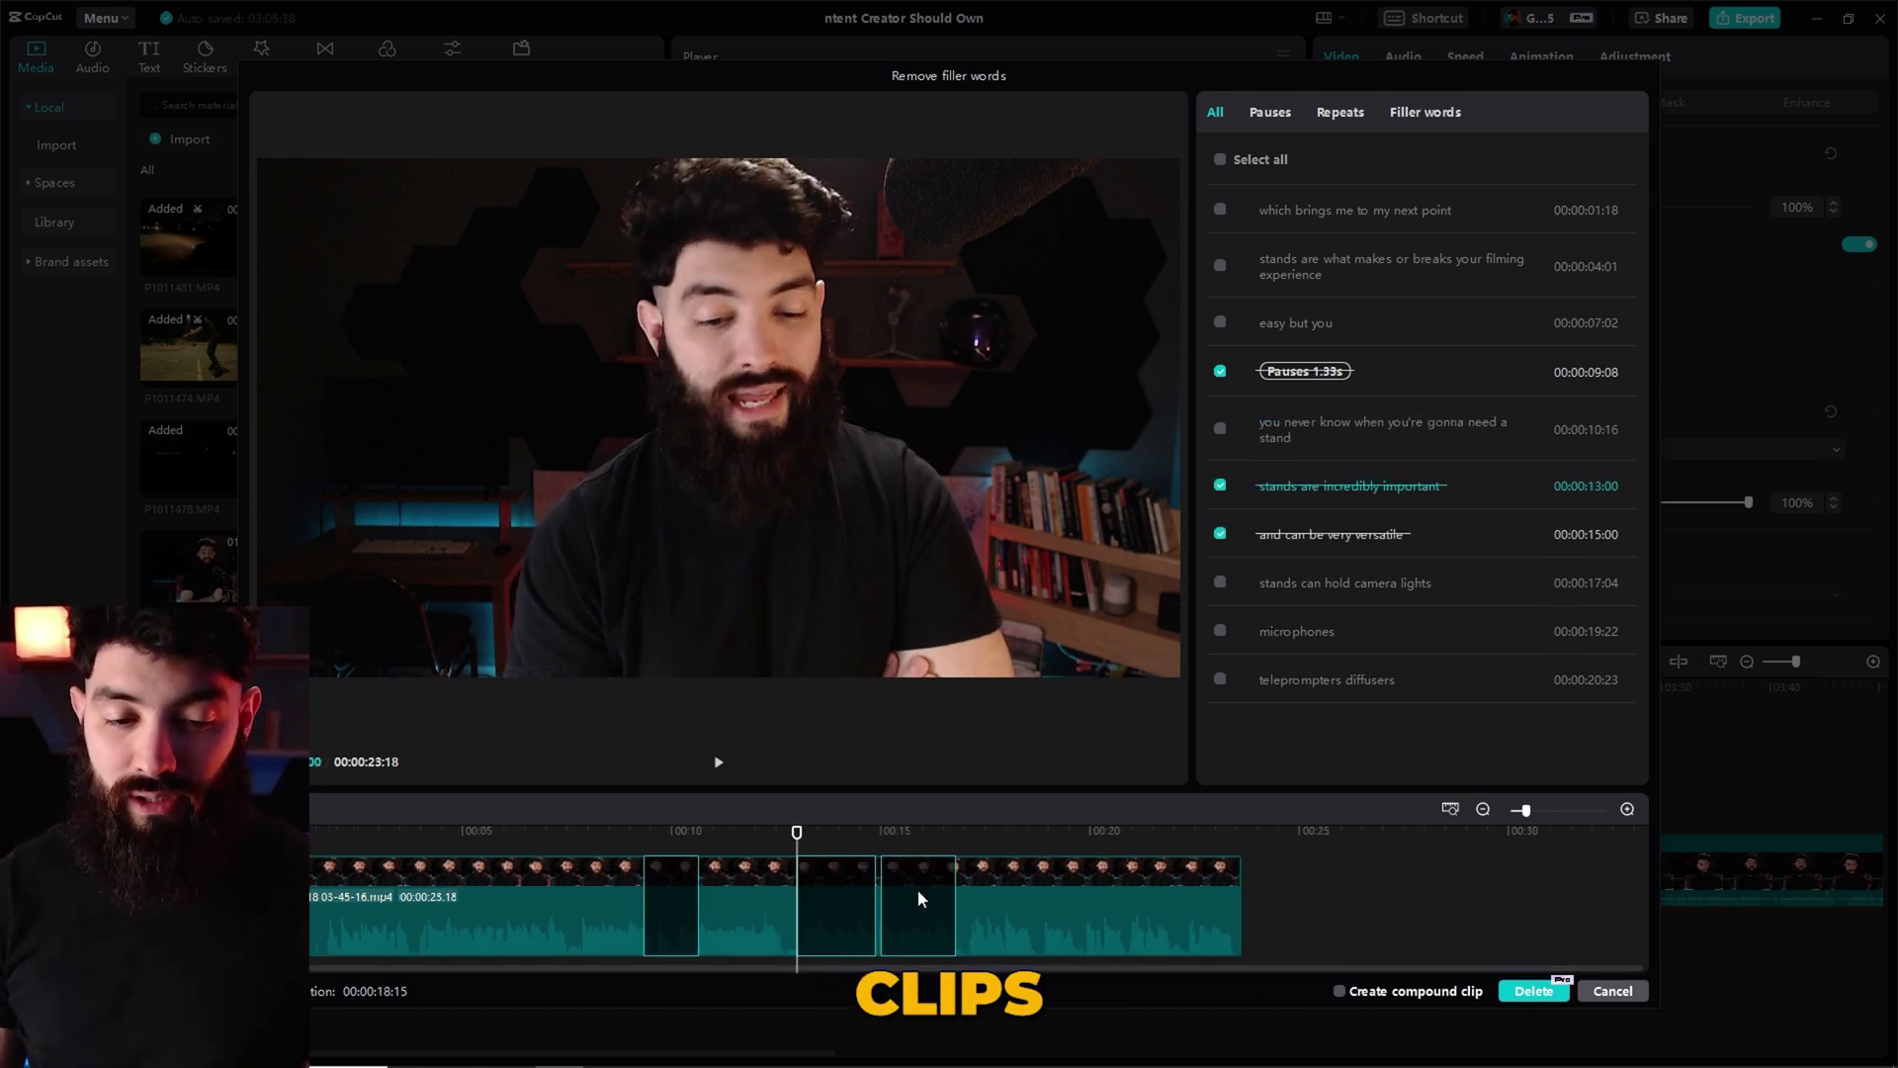
left_click(1610, 990)
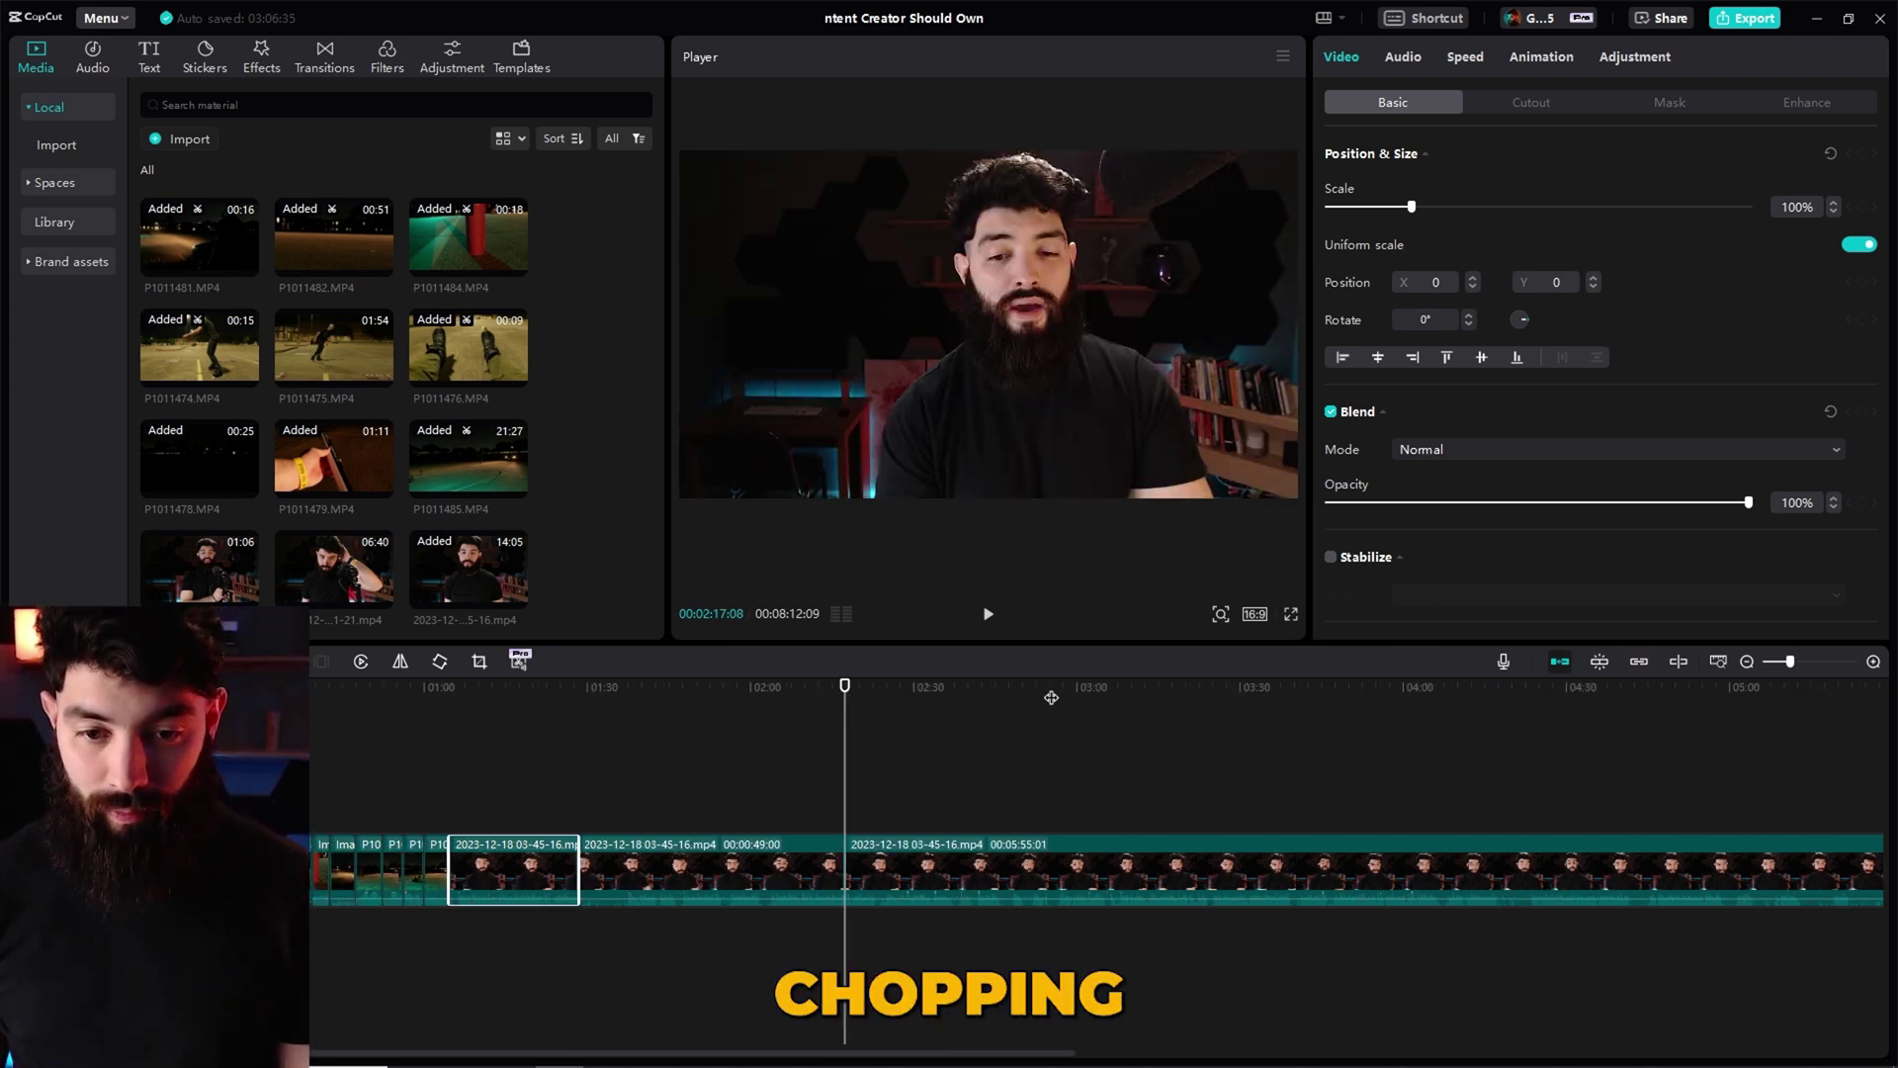
- Split the talking-head clip at the next cut points with Ctrl+B
left_click(1233, 710)
key("ctrl+b")
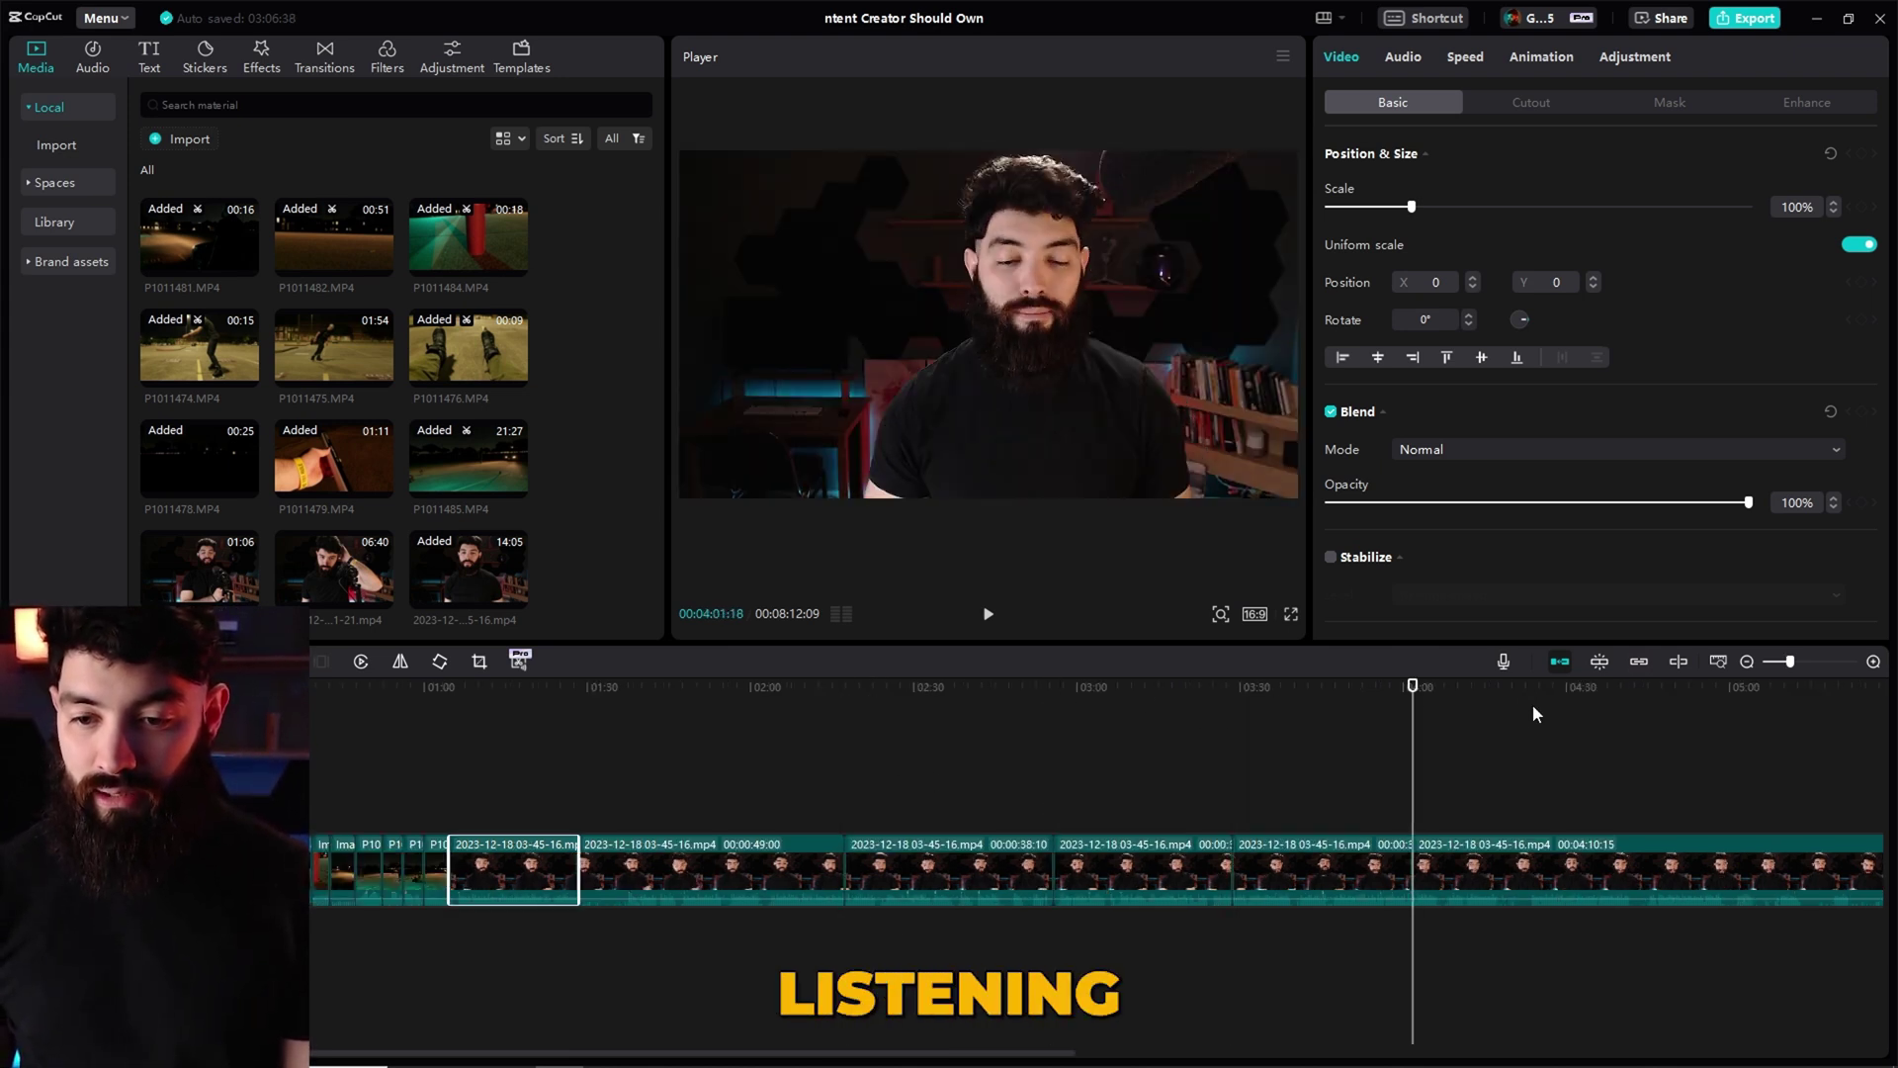
left_click(1547, 698)
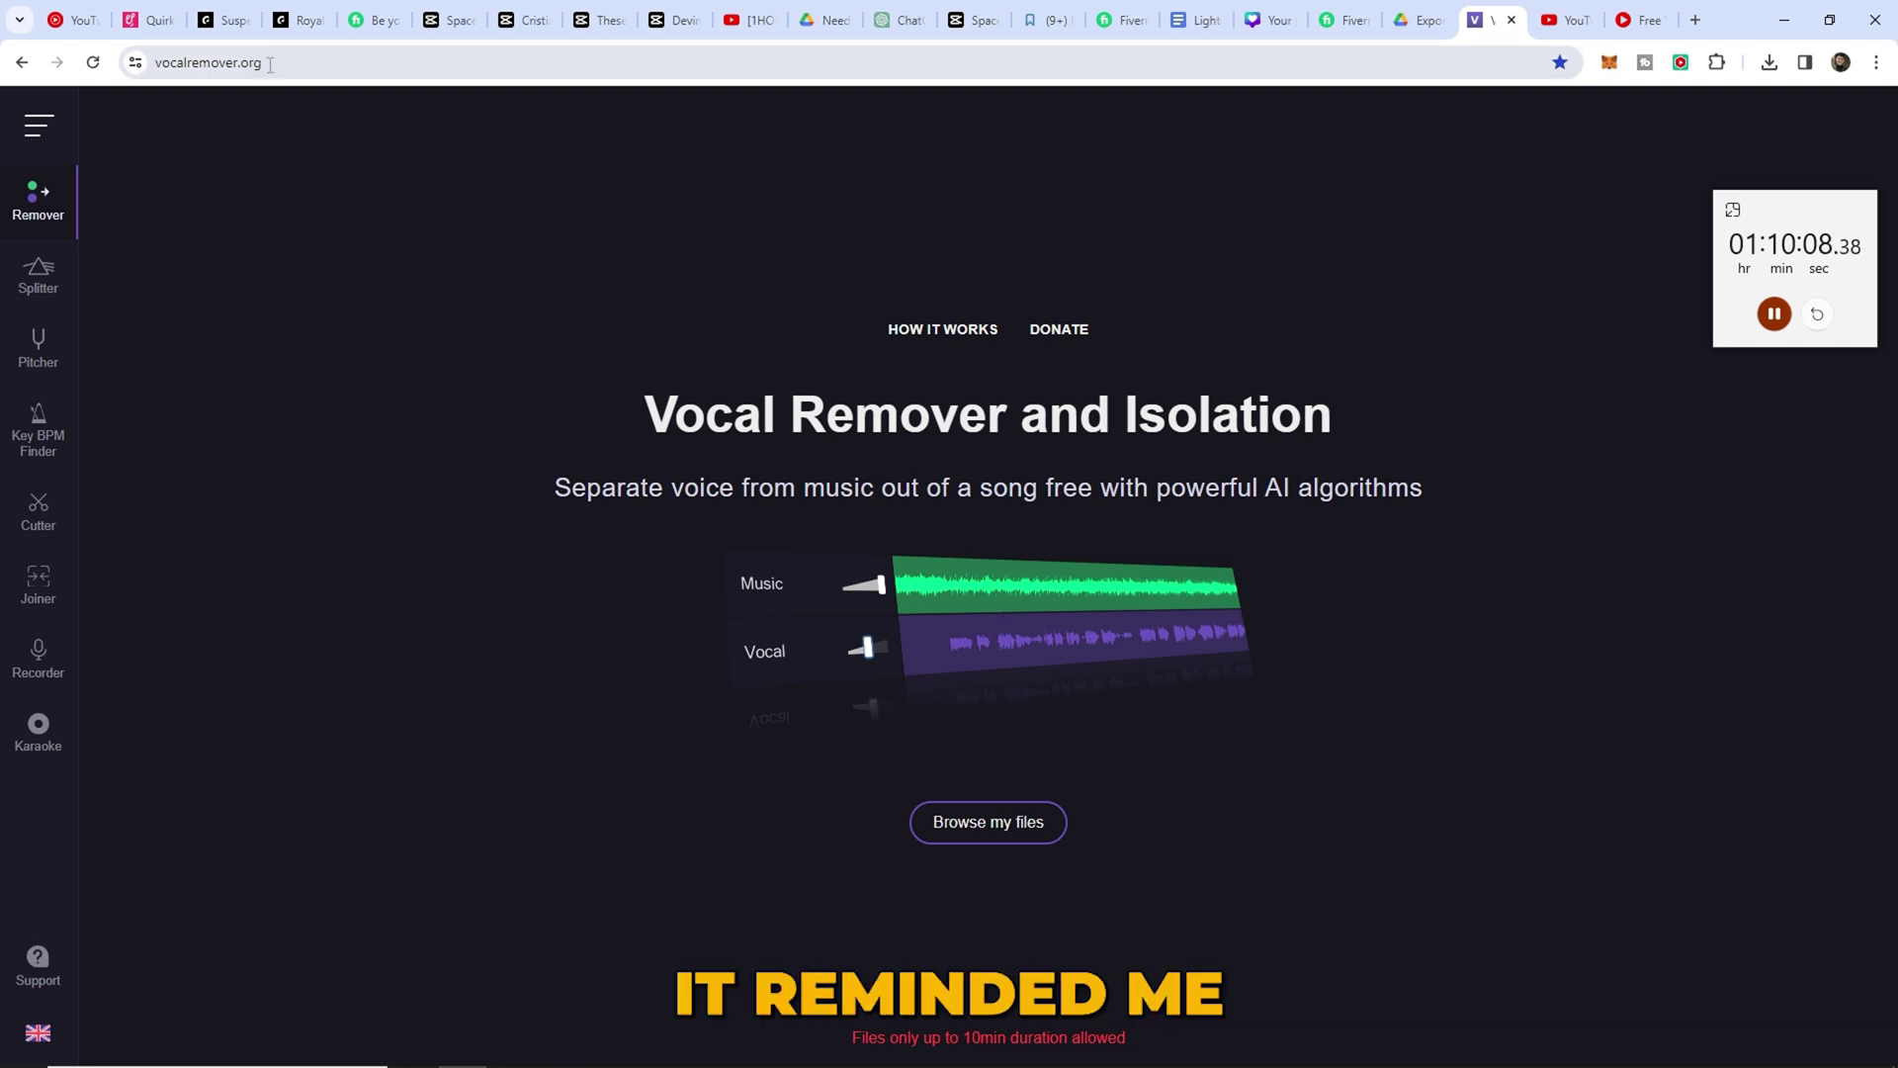
- Bring up the vocalremover.org Vocal Remover and Isolation page, selecting then deselecting its address
left_click(350, 68)
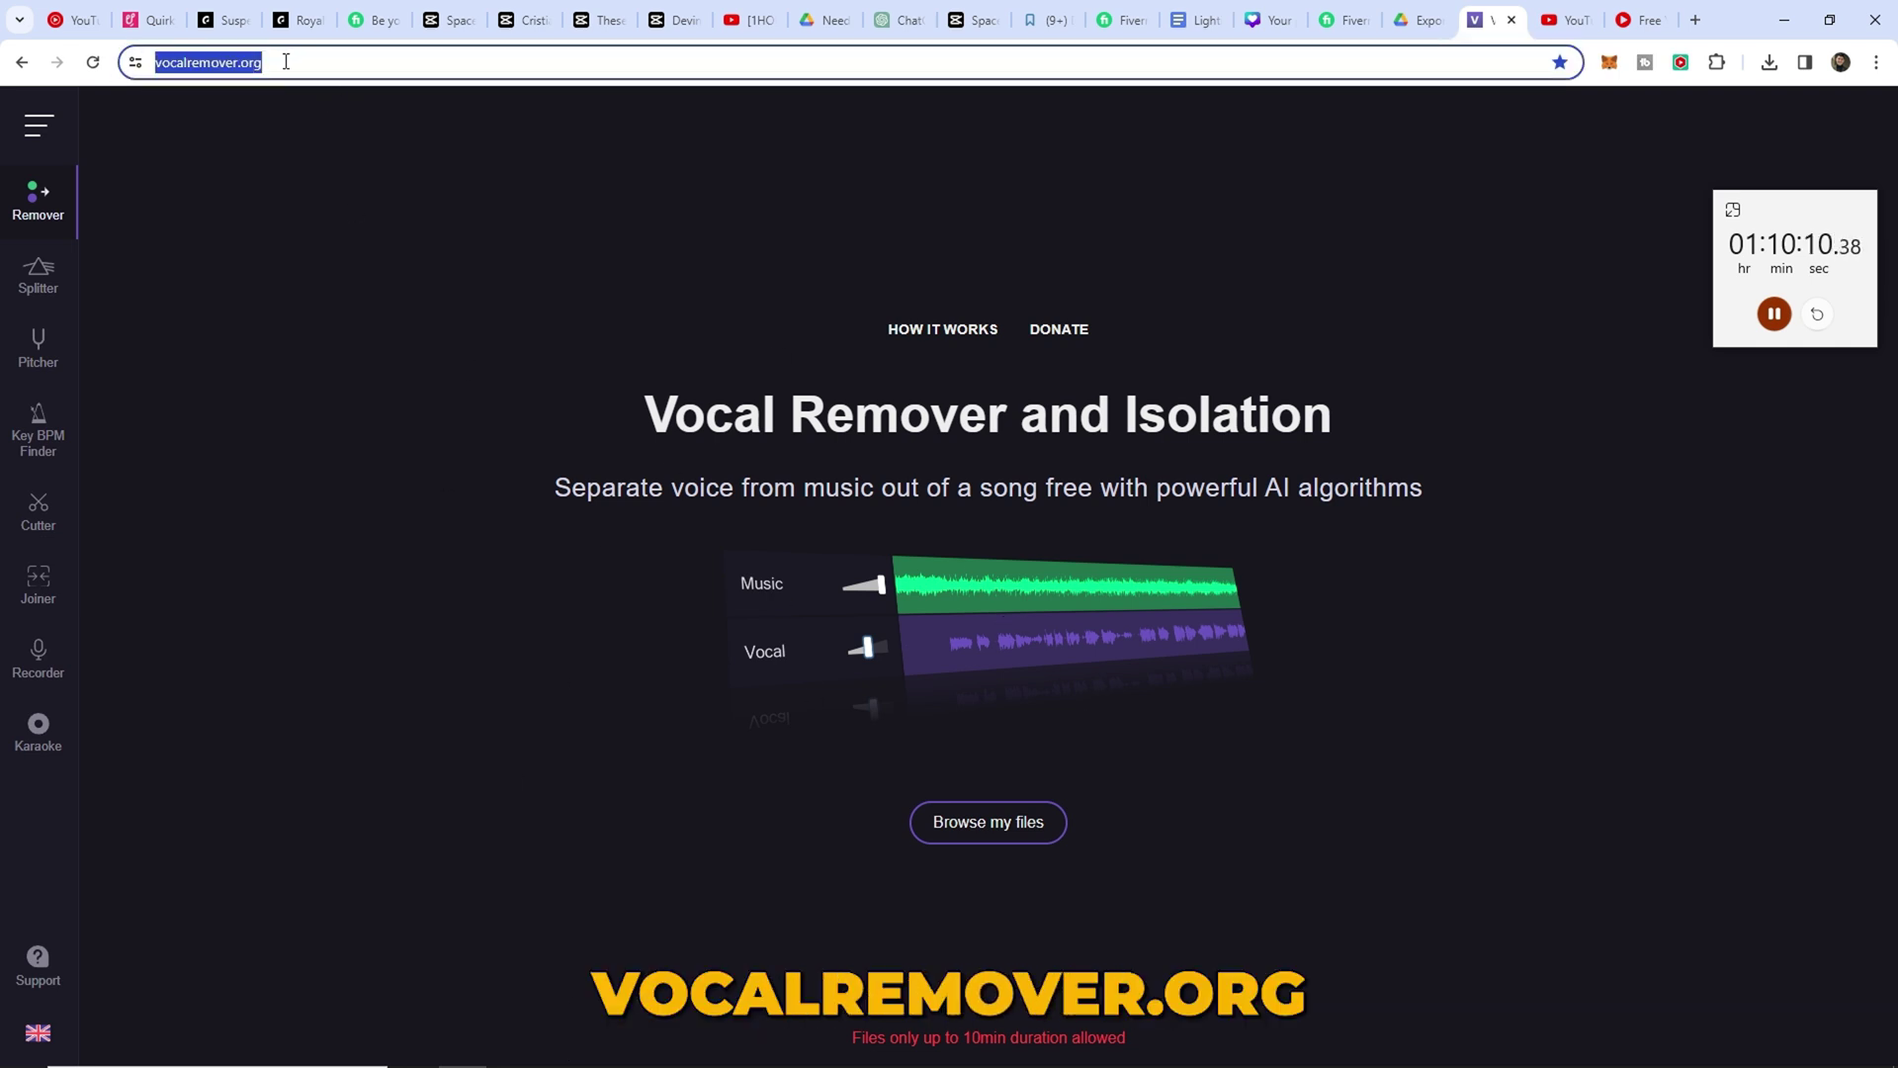
left_click(787, 764)
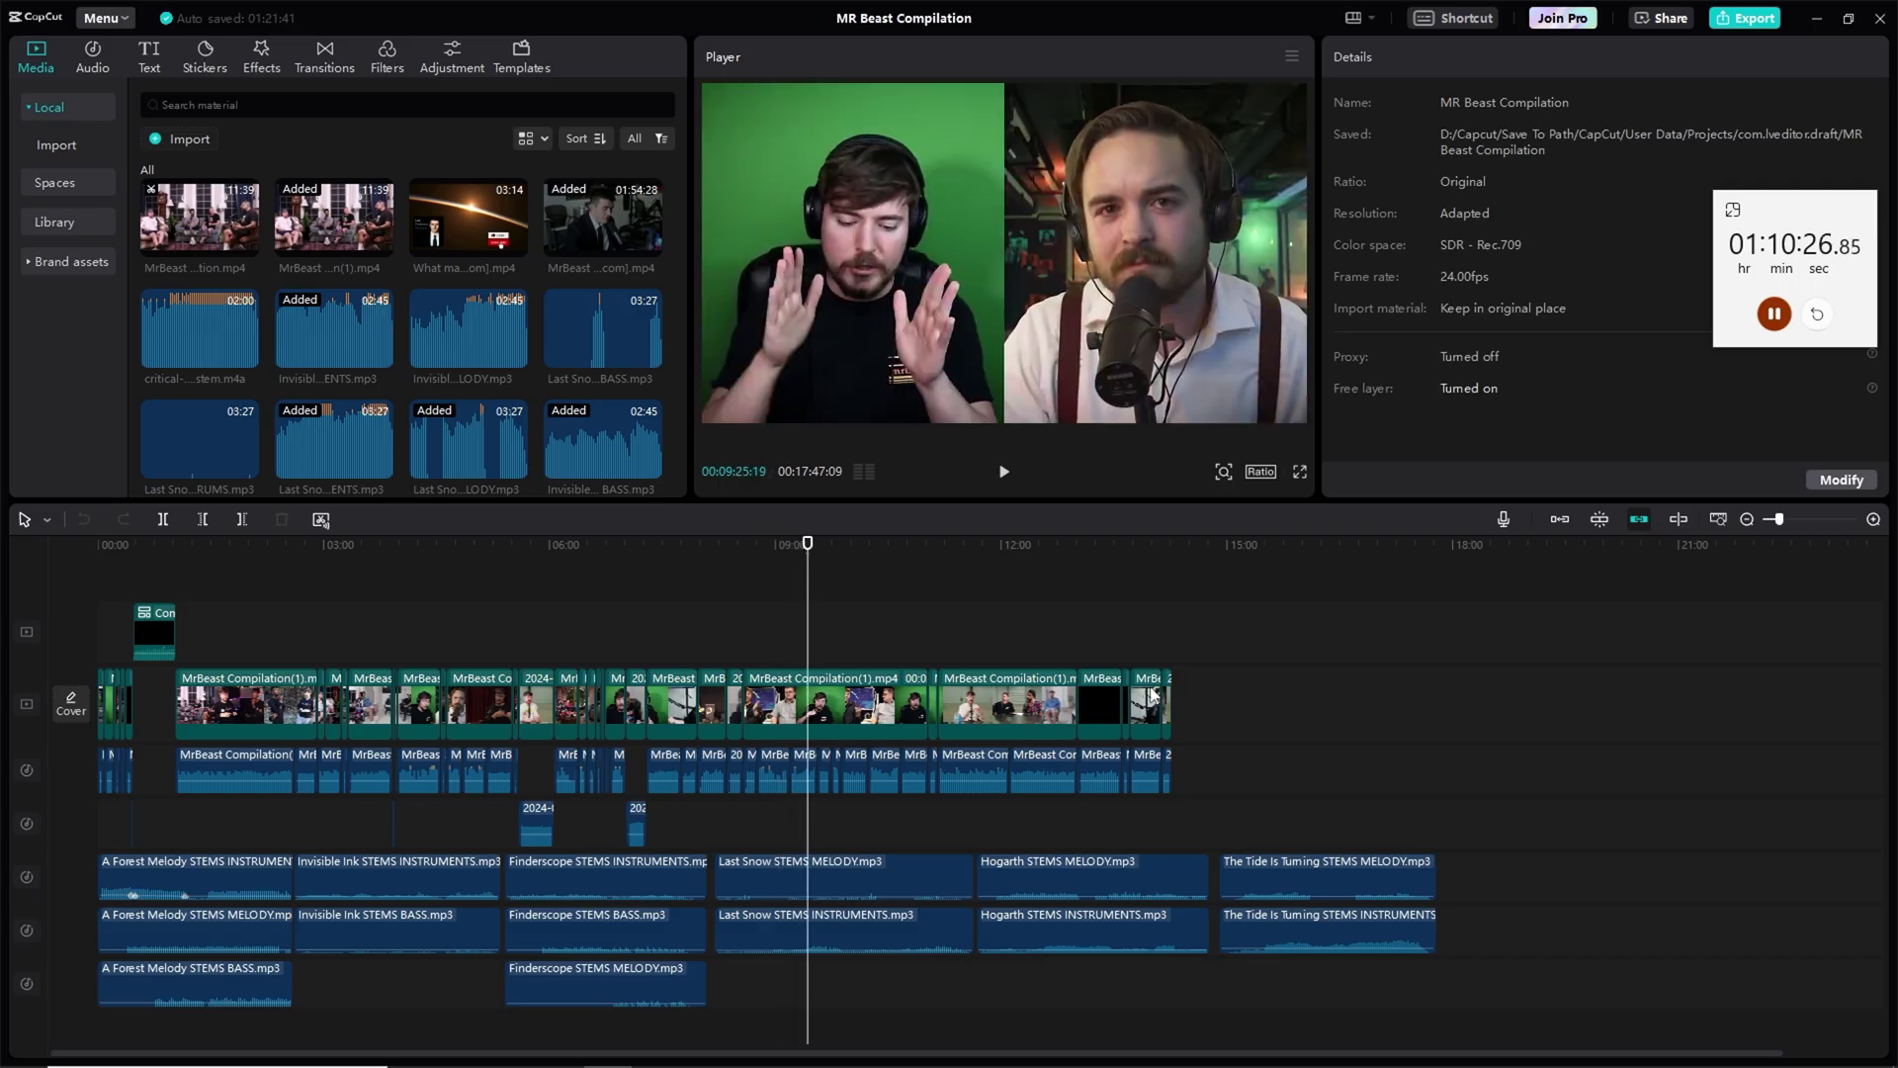
- Scrub the MR Beast Compilation between about 08:34 and 08:53 and select all dialogue audio clips
left_click_drag(808, 549, 744, 550)
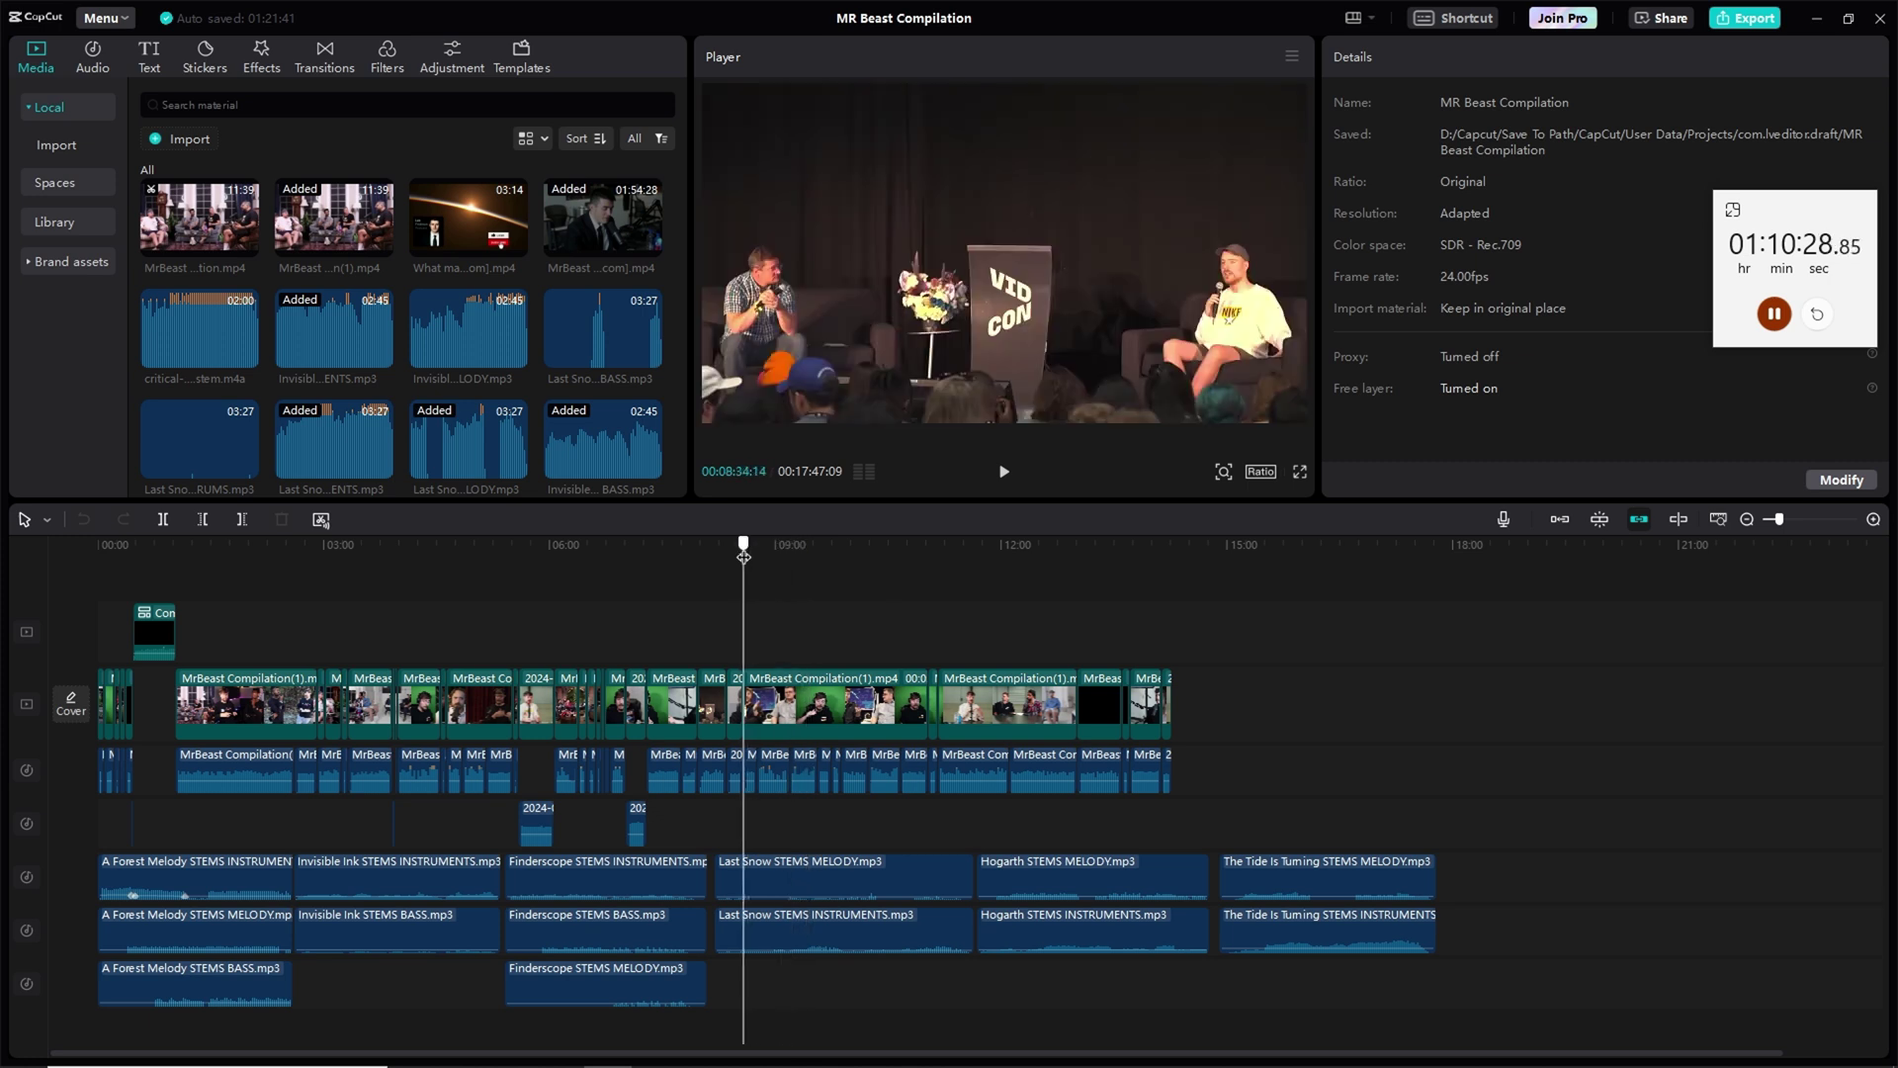
left_click_drag(1257, 763, 226, 774)
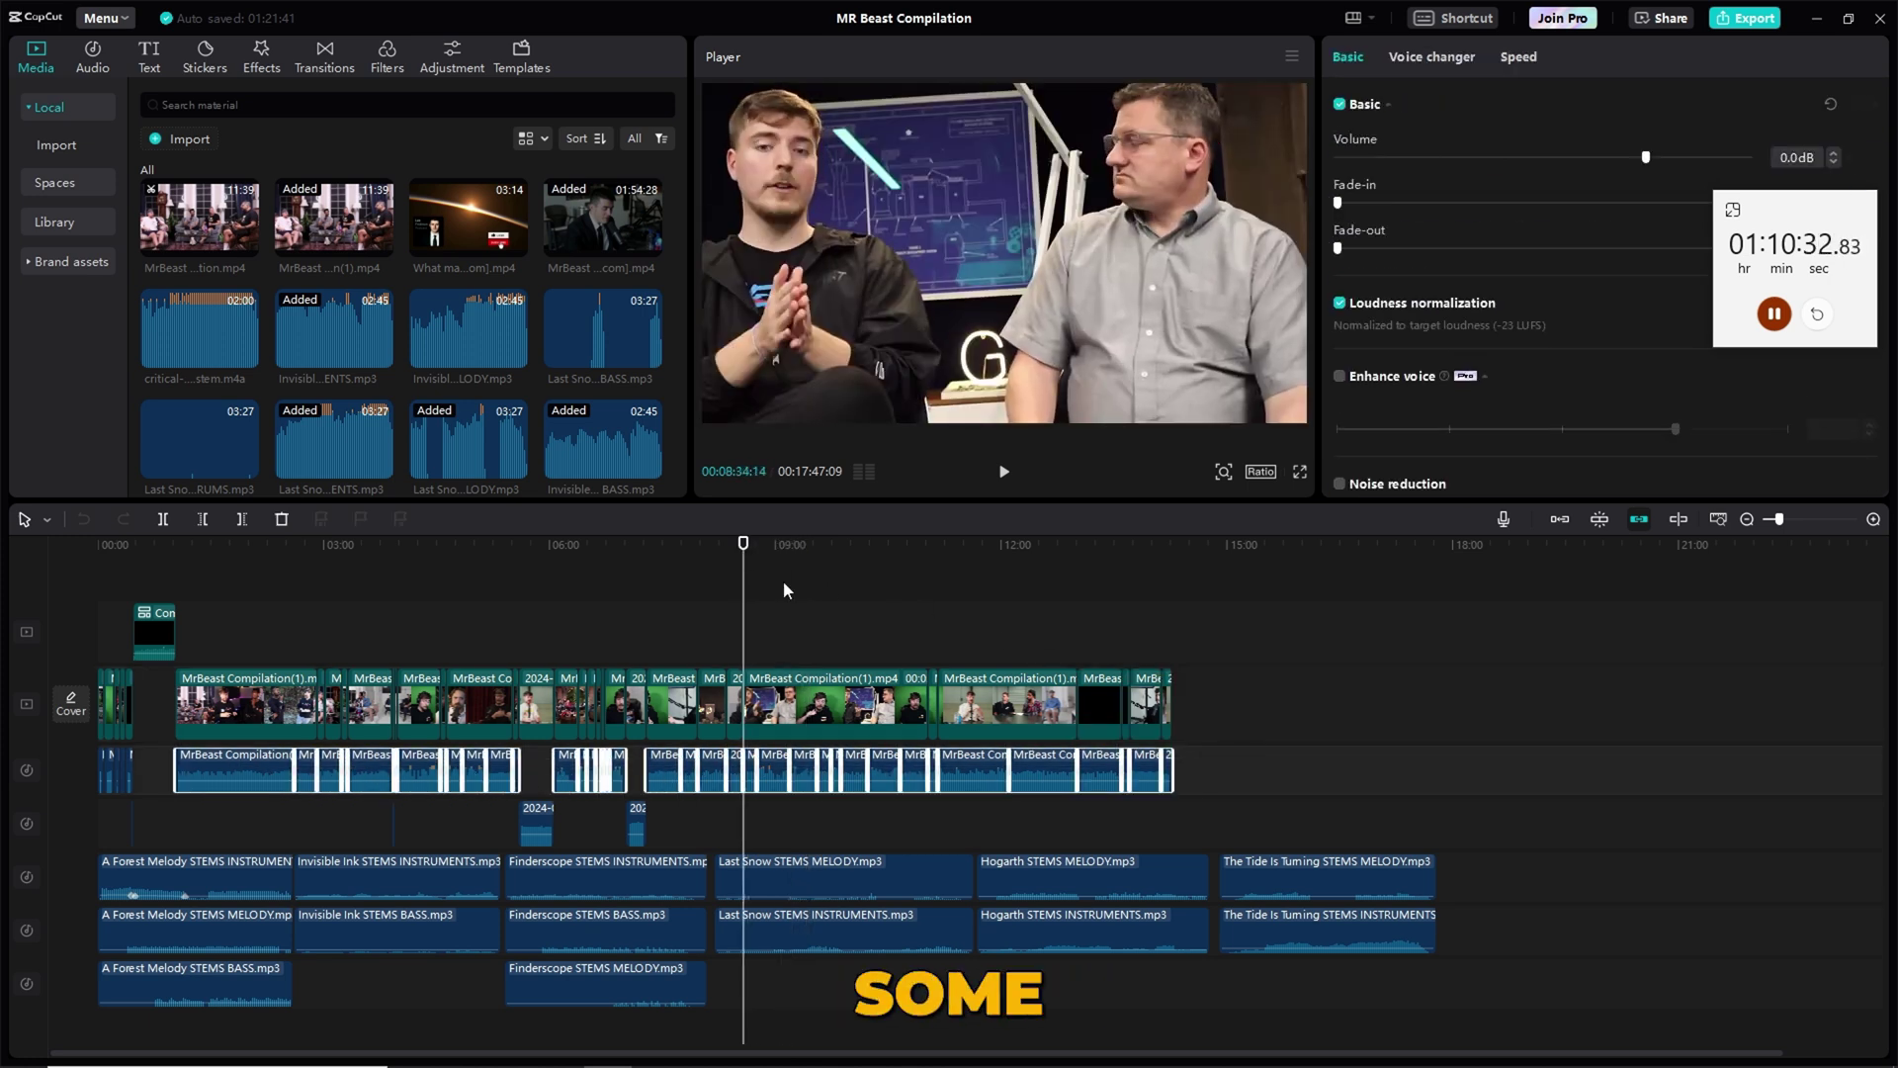
left_click_drag(744, 549, 767, 552)
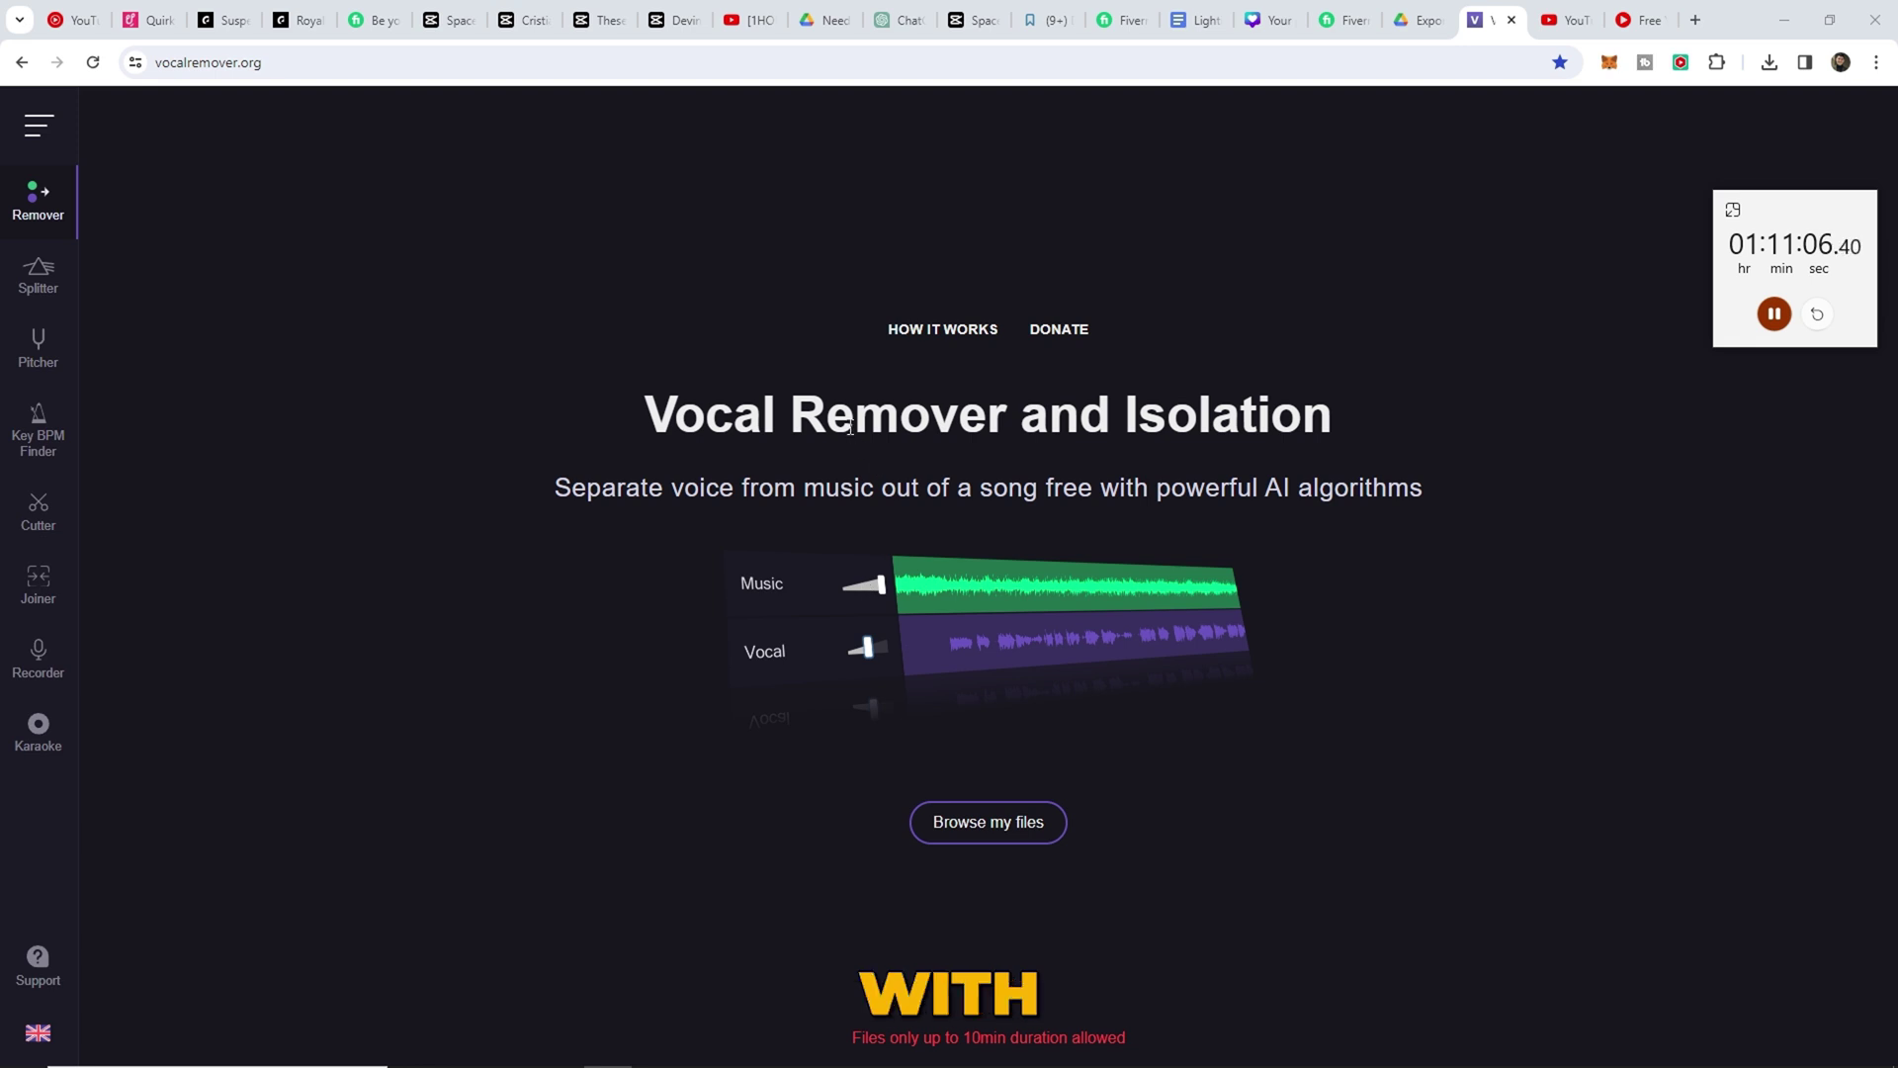
left_click(56, 308)
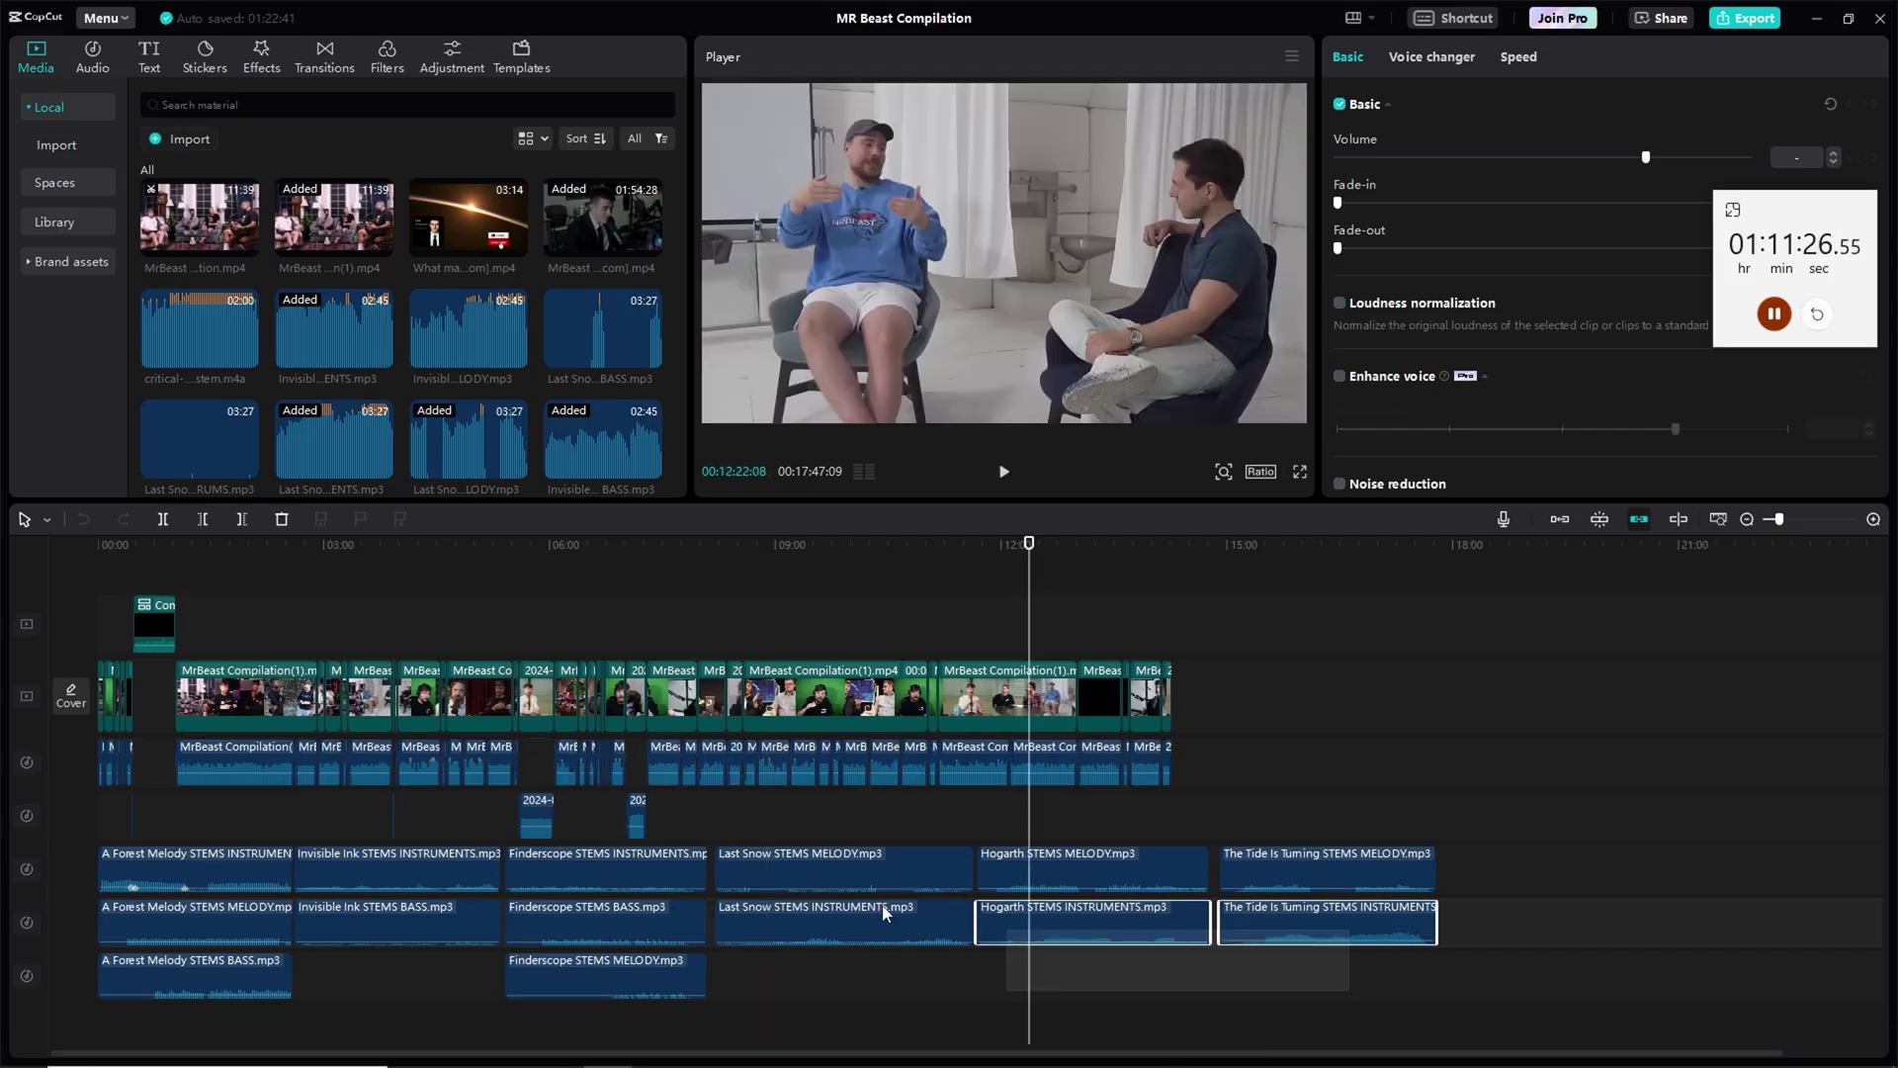
left_click_drag(886, 911, 205, 875)
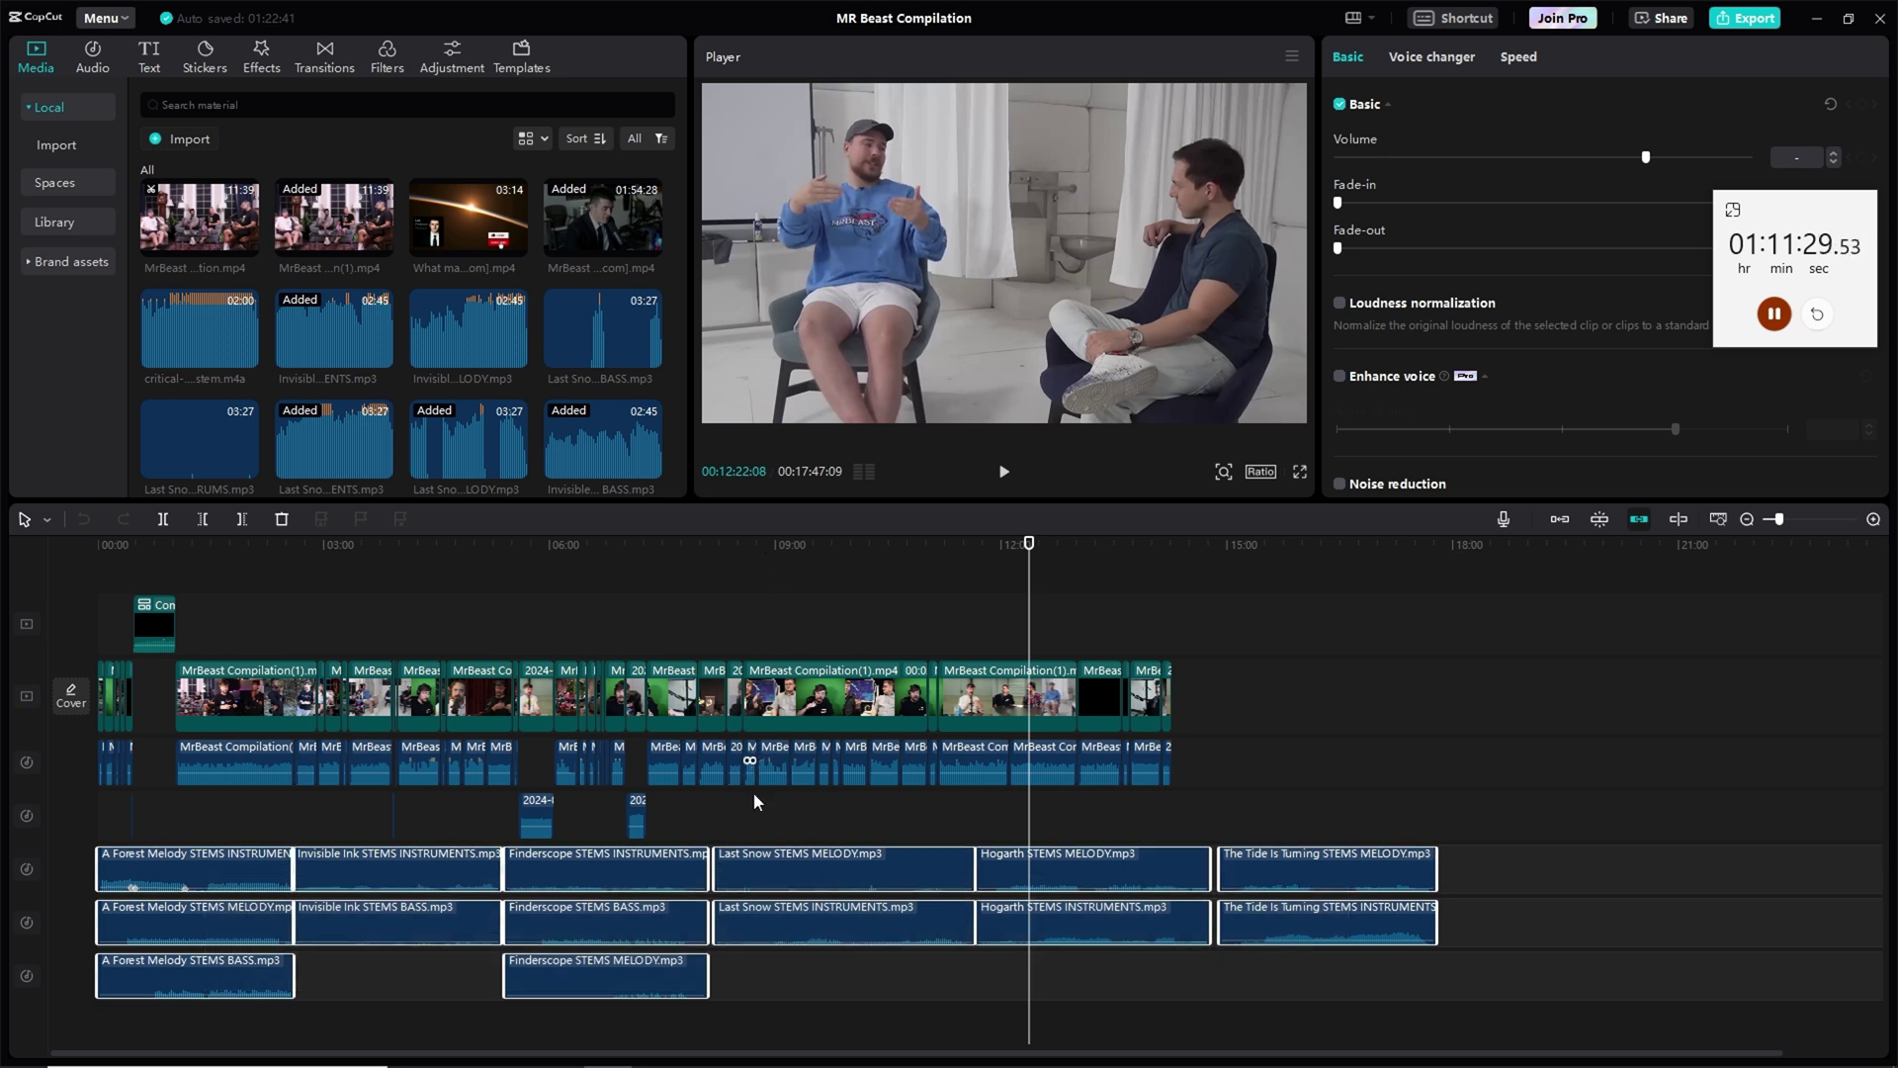
left_click(775, 864)
left_click(775, 929)
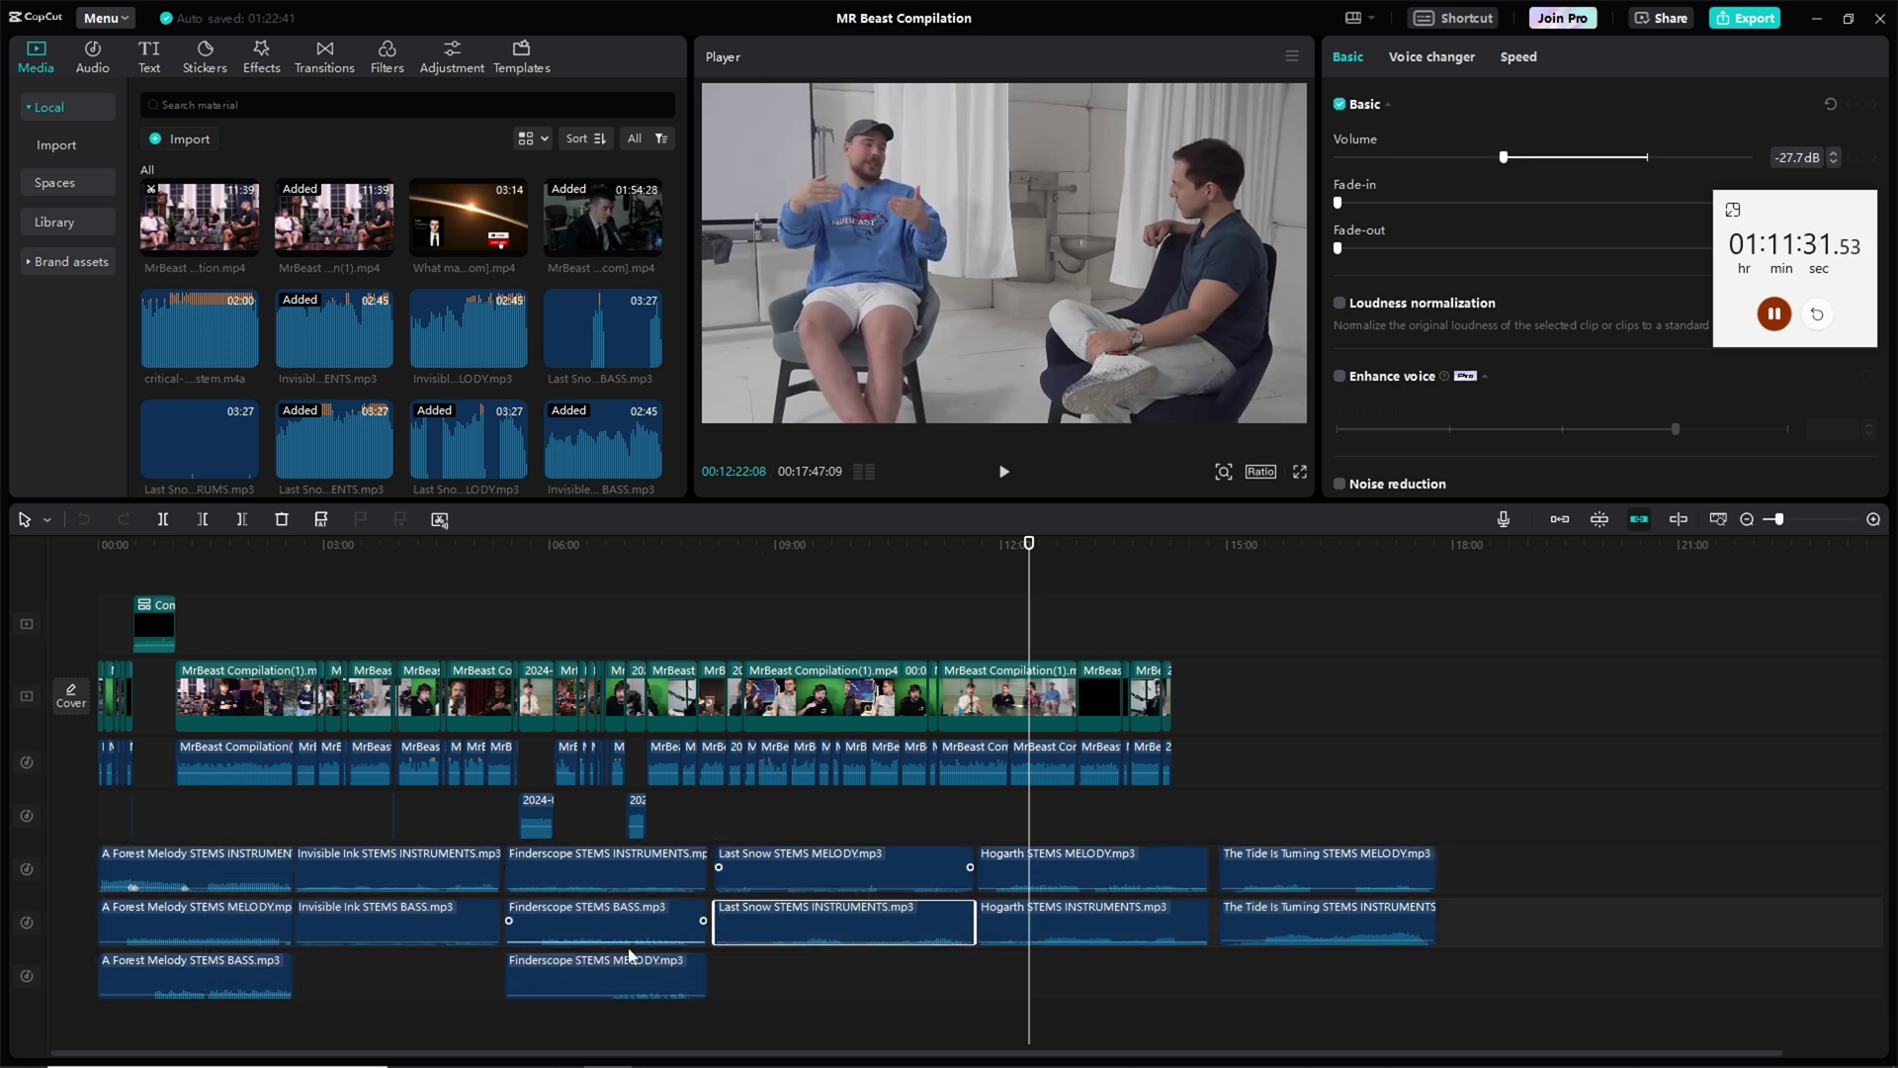
left_click(1076, 863)
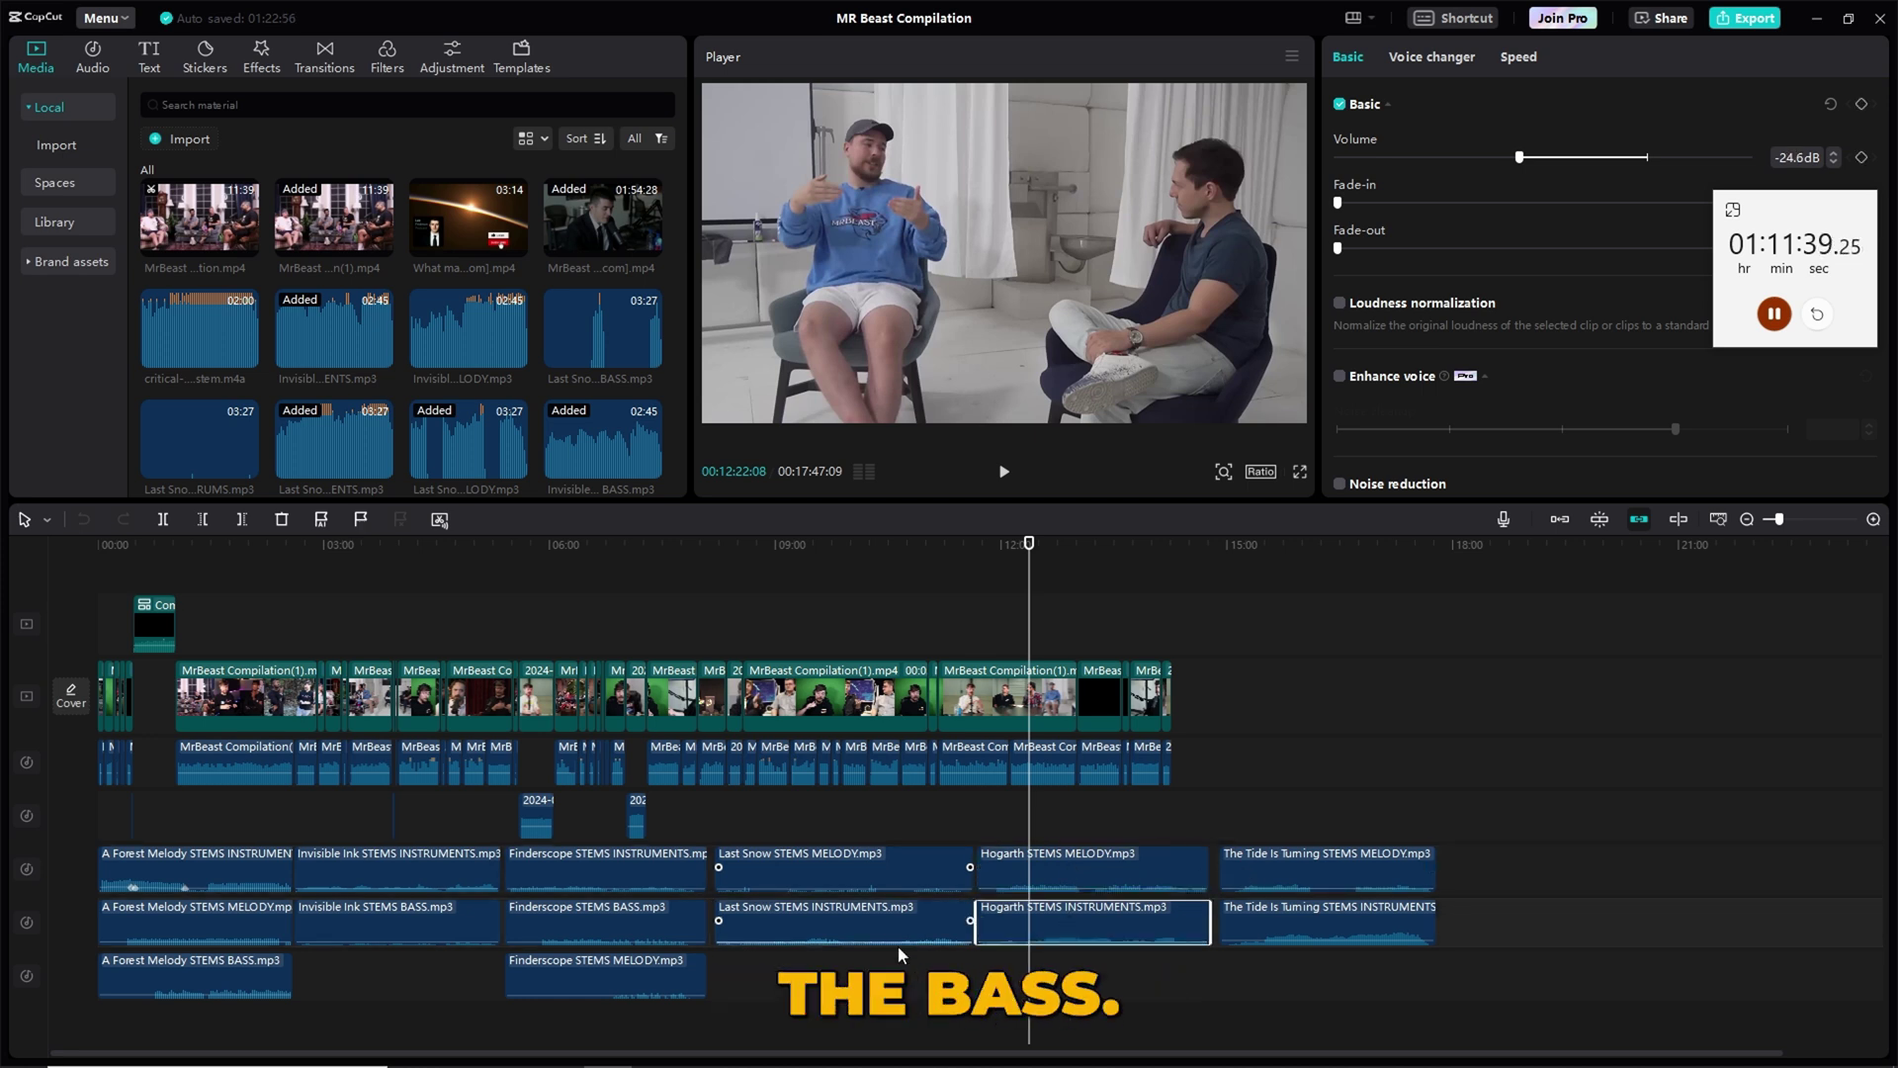
left_click(999, 602)
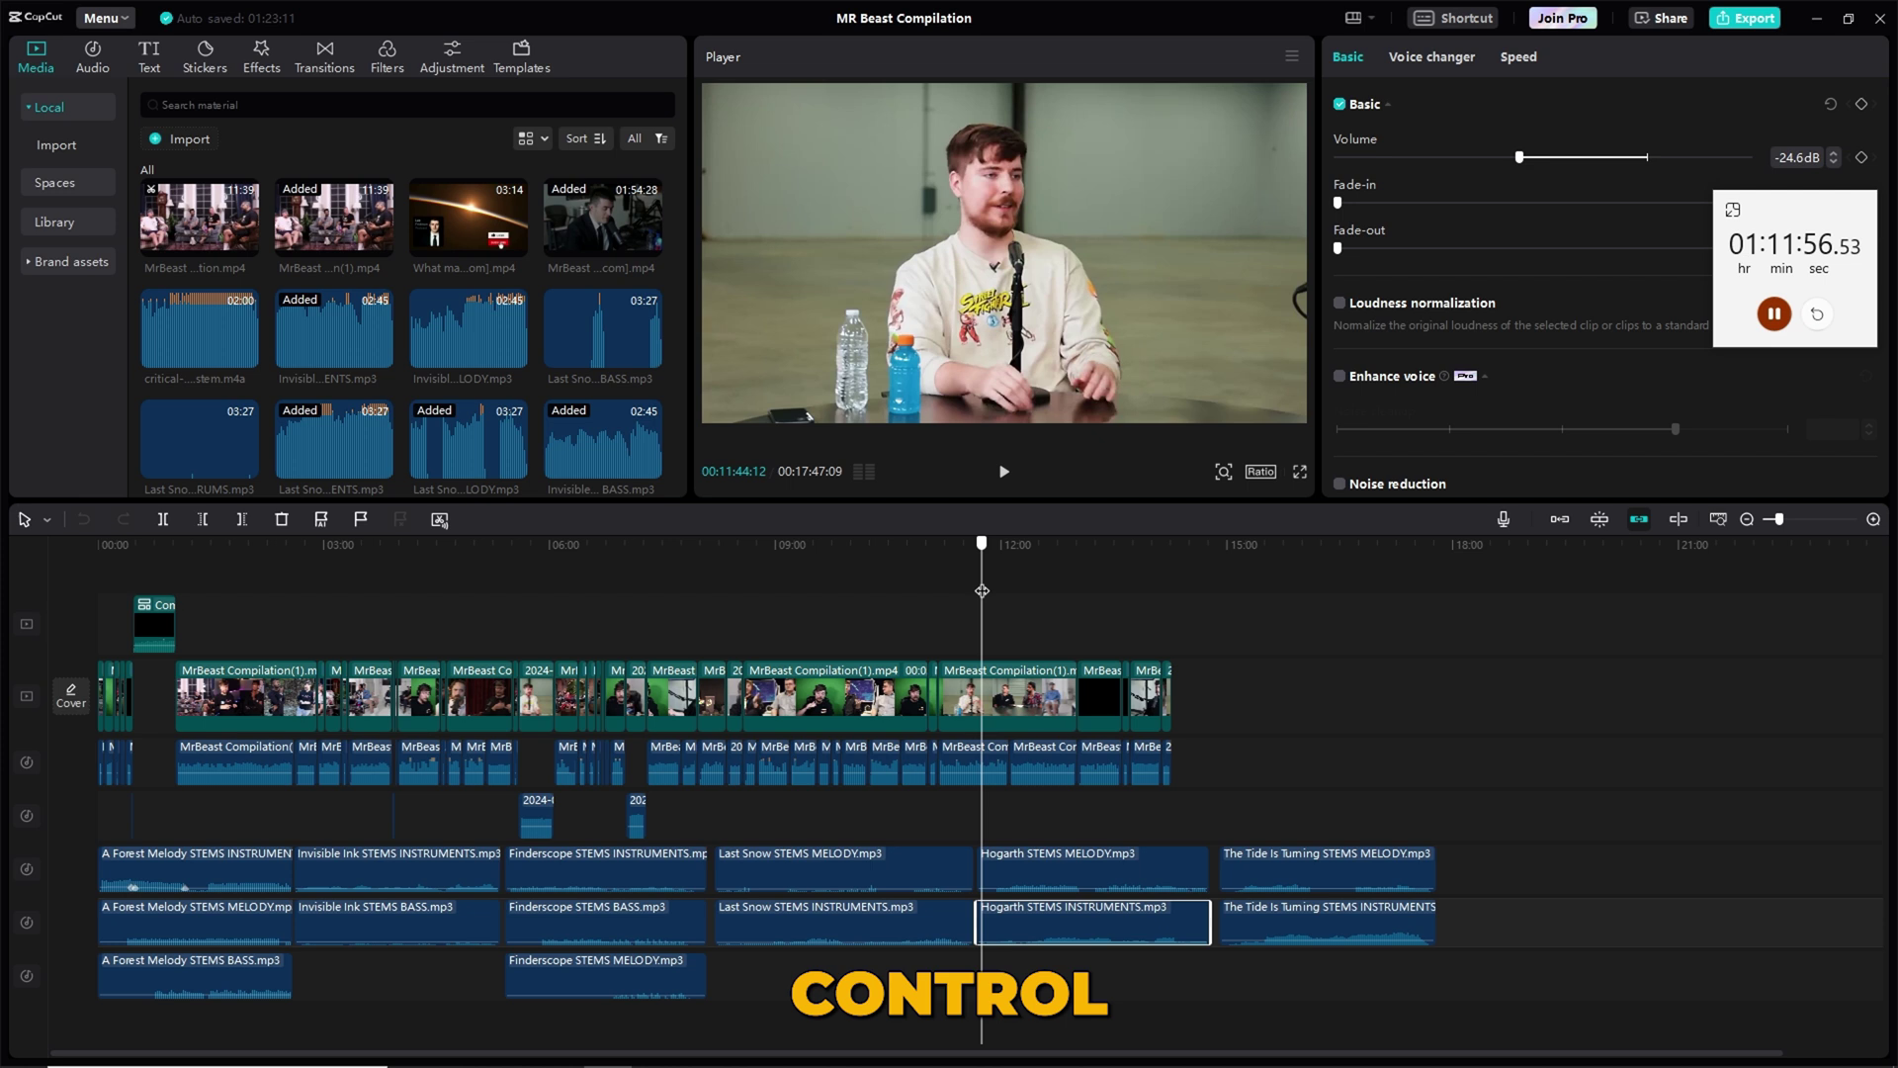
left_click(997, 602)
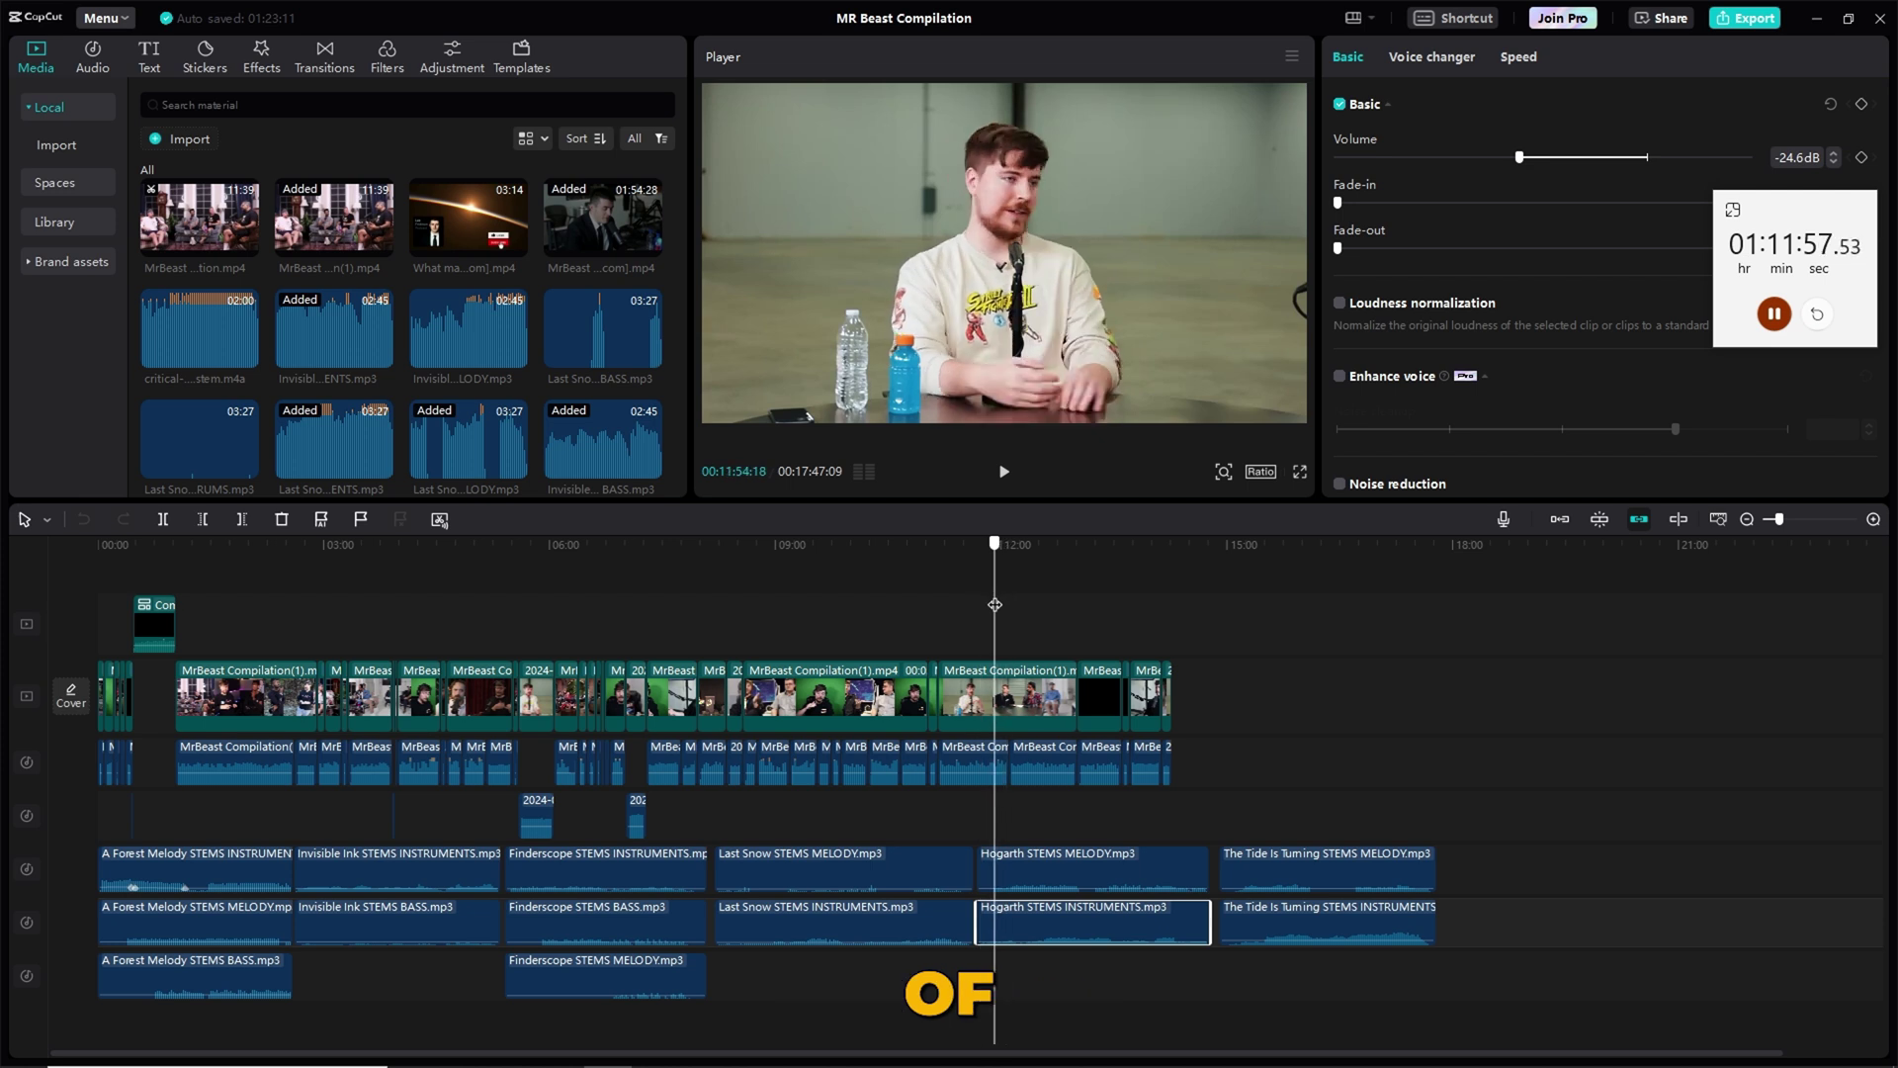
left_click(1038, 880)
left_click(1041, 931)
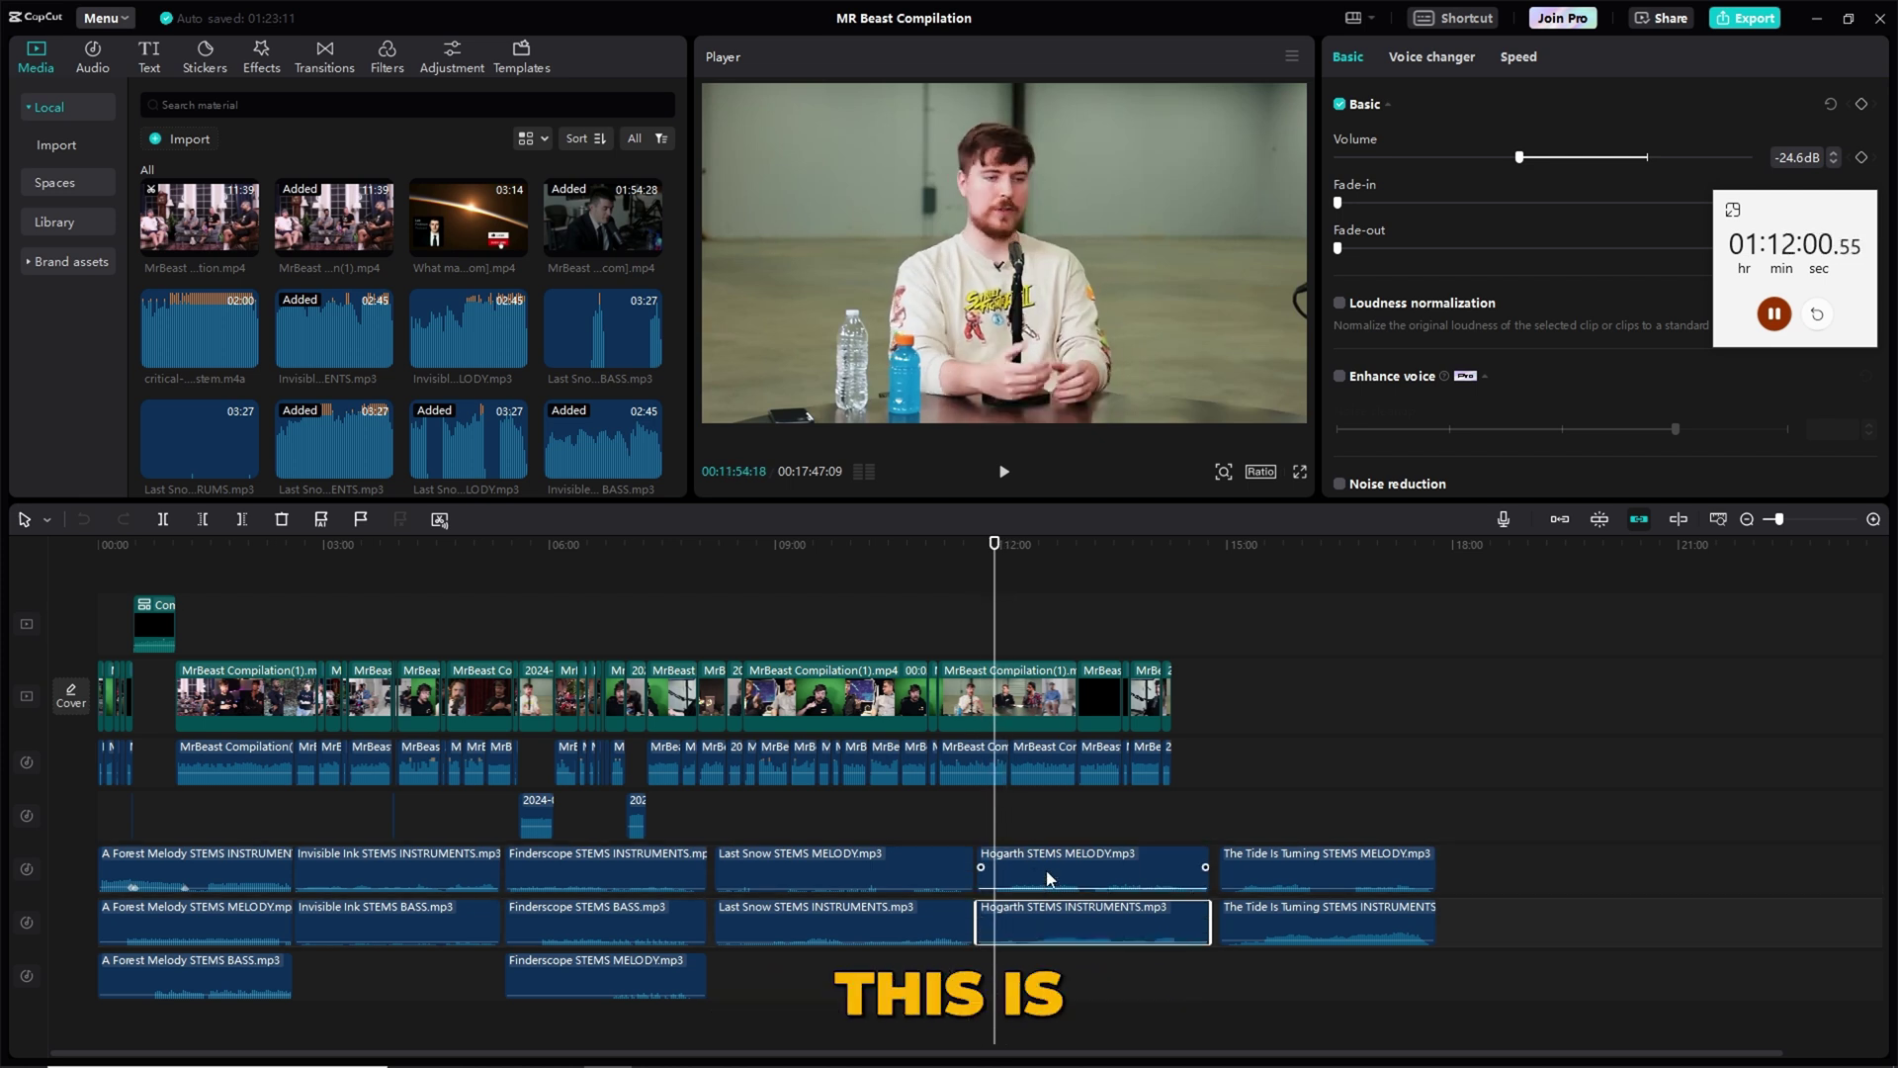
left_click(1047, 878)
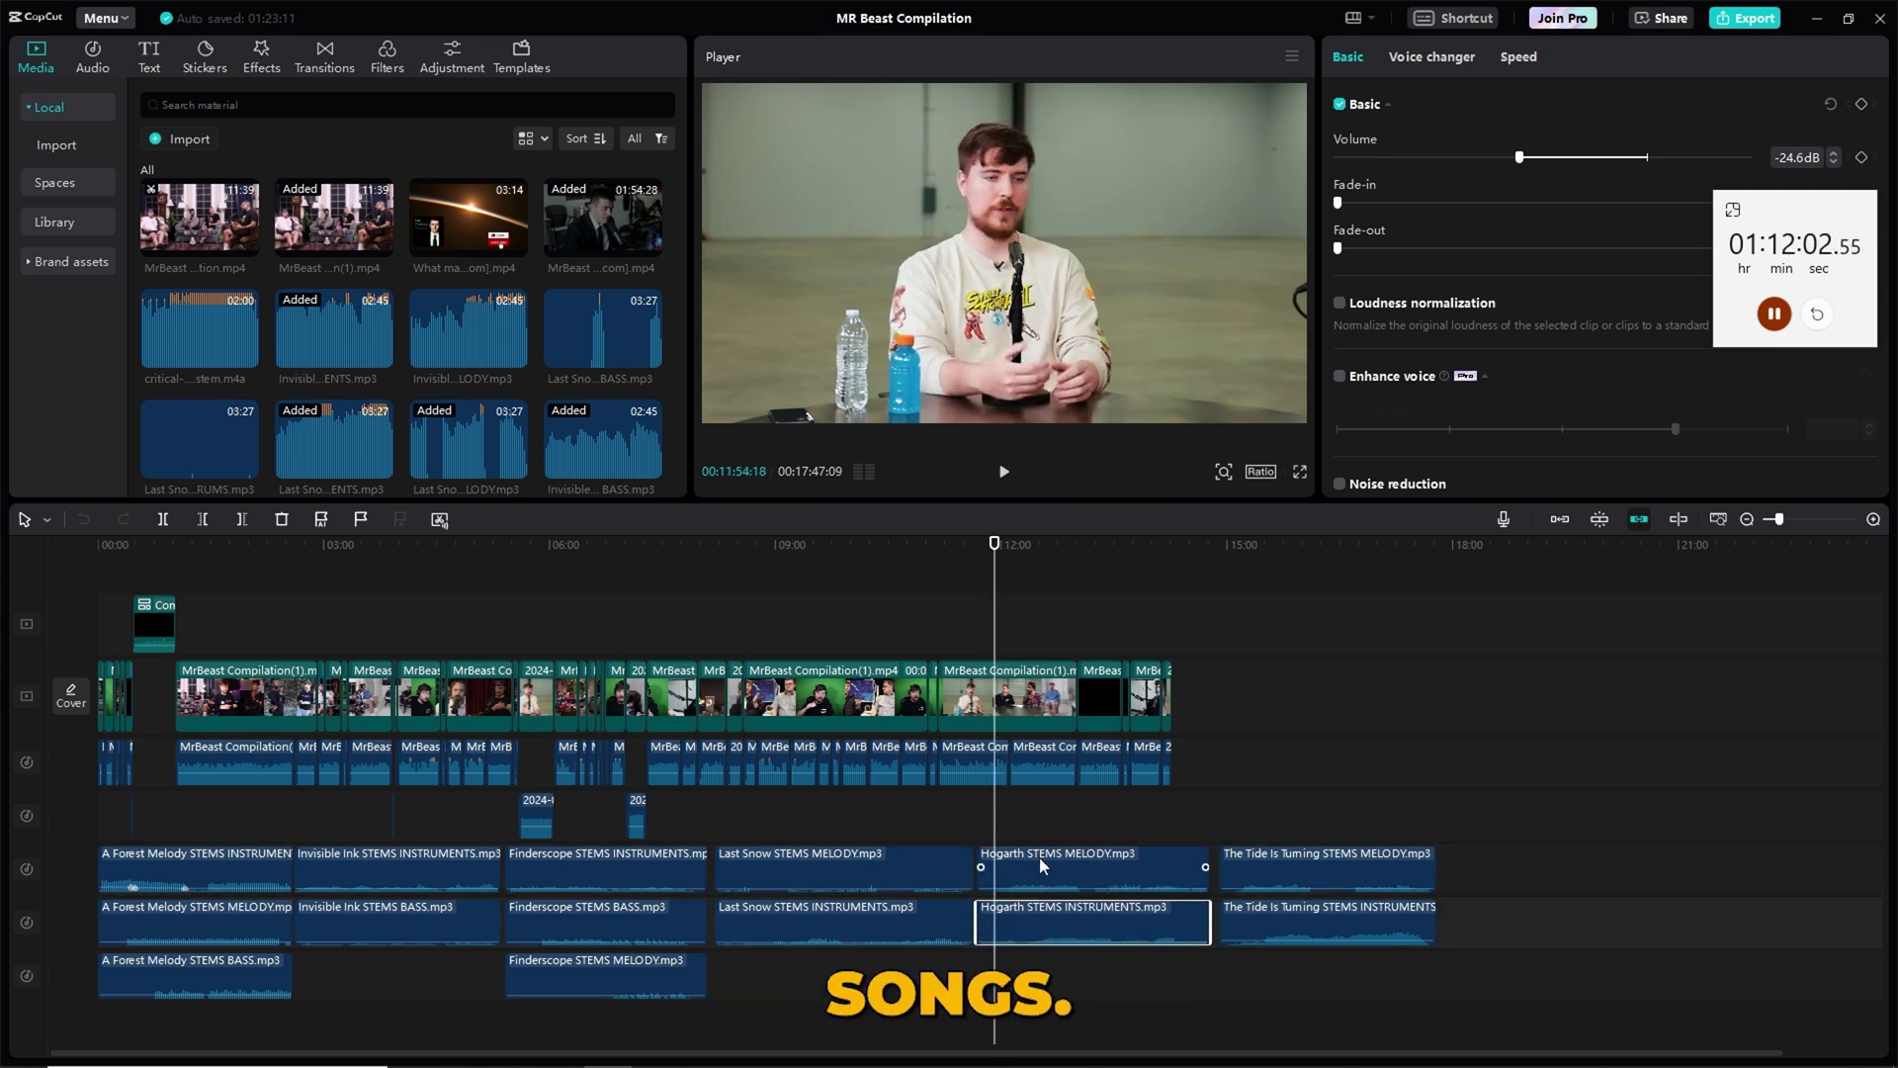
left_click_drag(1240, 1013, 188, 877)
left_click(937, 824)
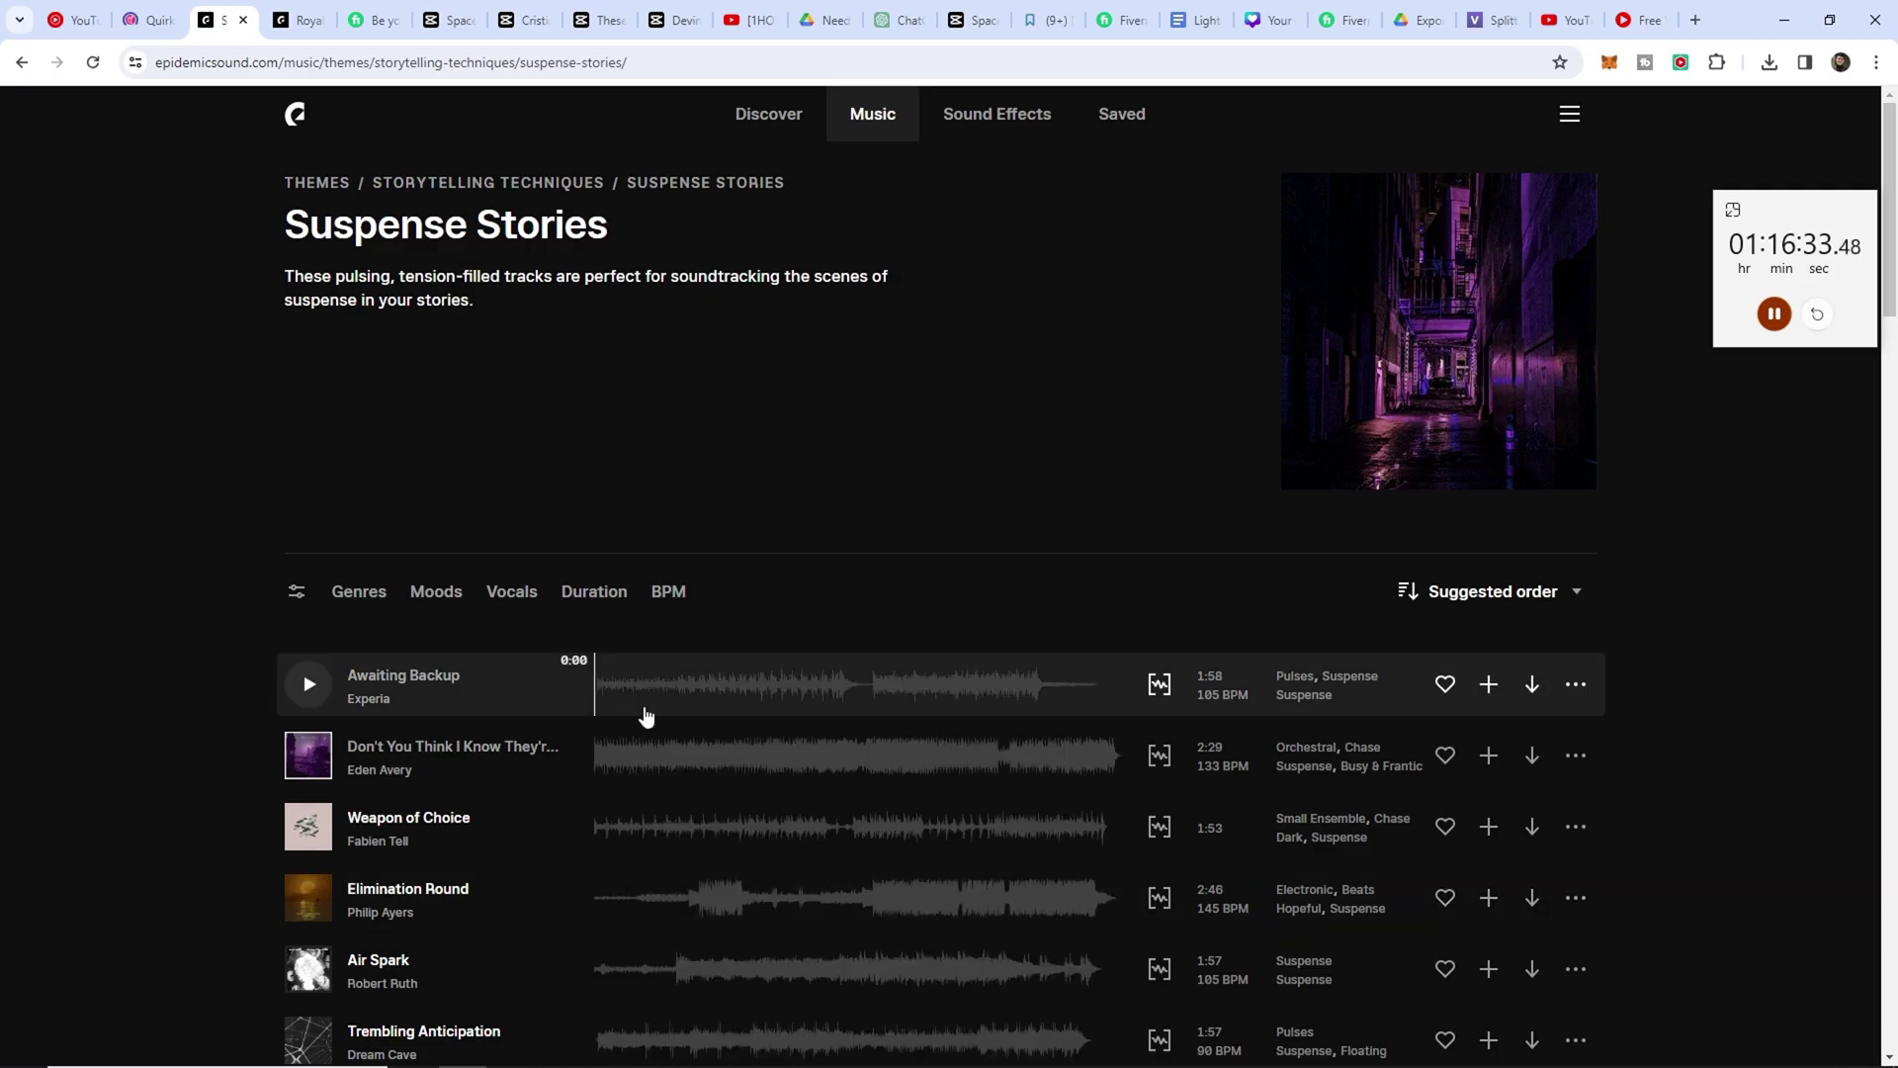
- Show the more-options menu for the Awaiting Backup track in Suspense Stories
left_click(1575, 684)
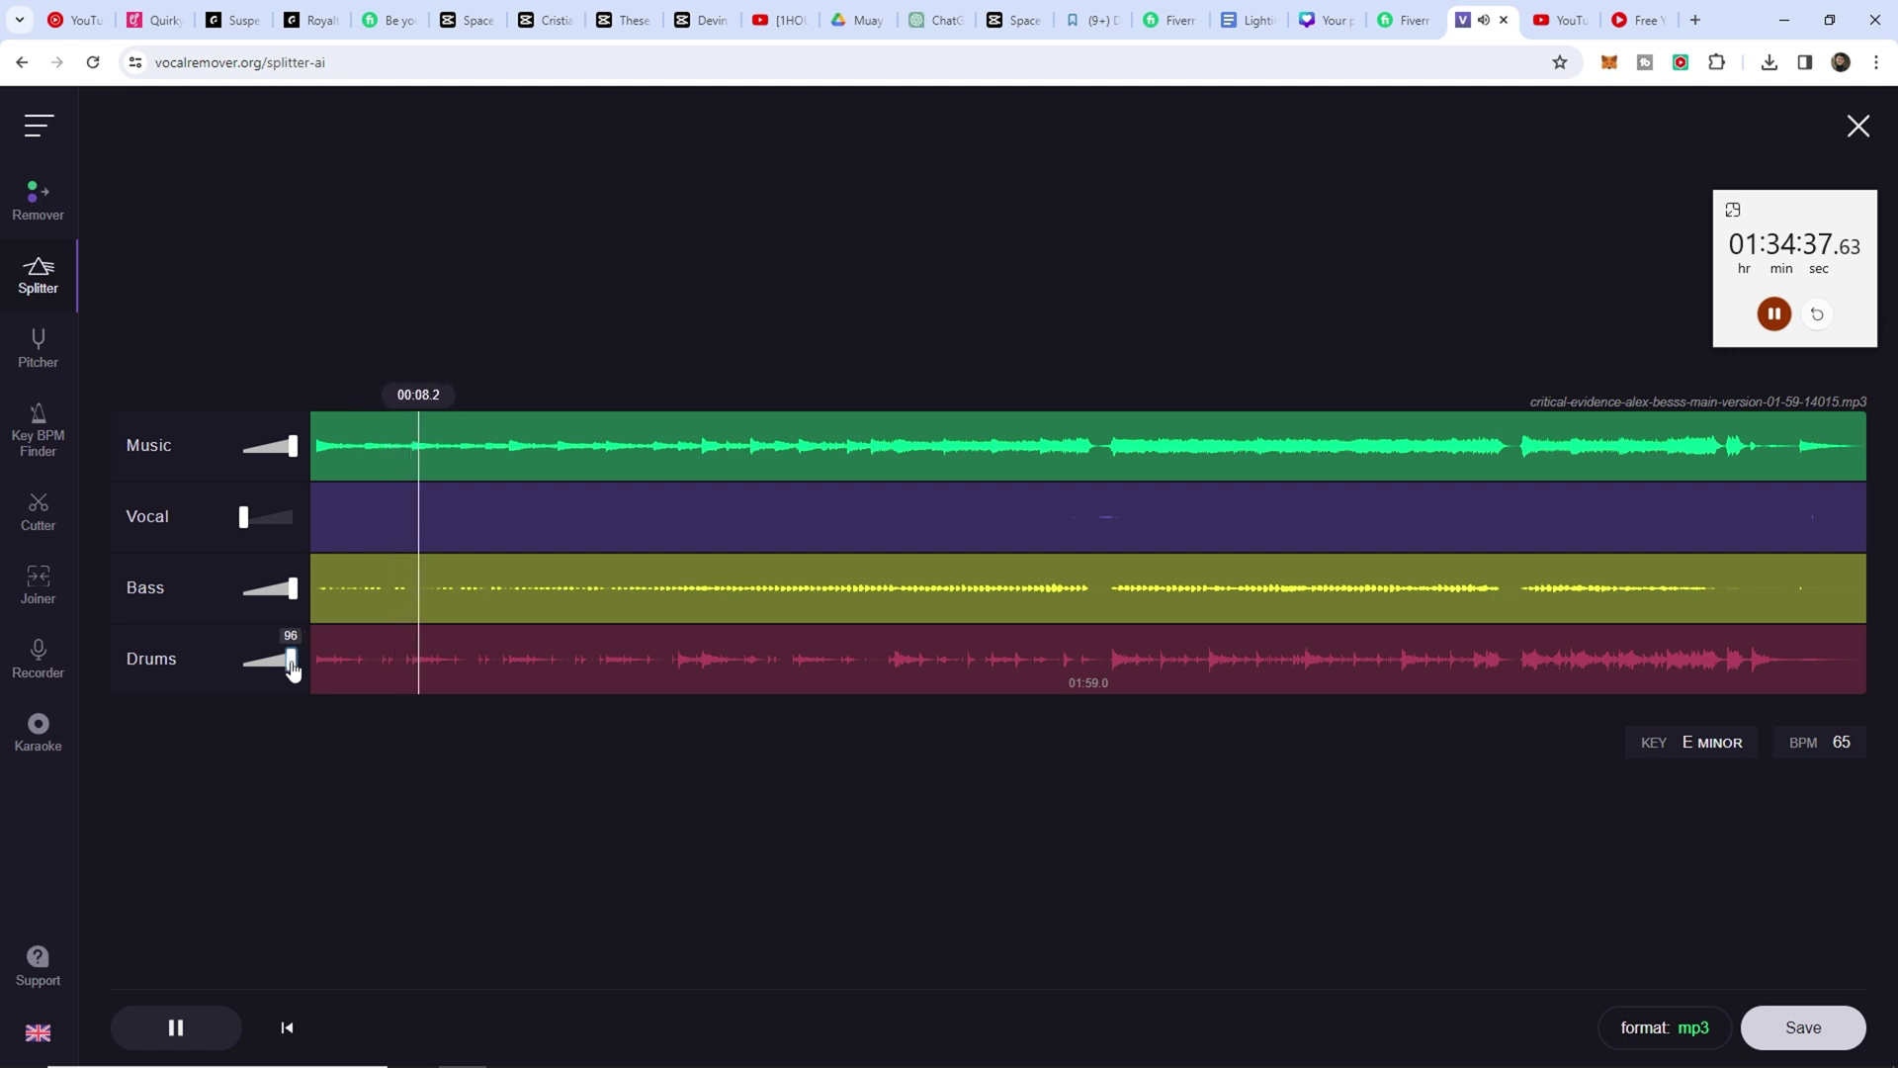
- Turn the drums stem down in Splitter AI and bring up the Save format choices
left_click_drag(293, 668, 205, 662)
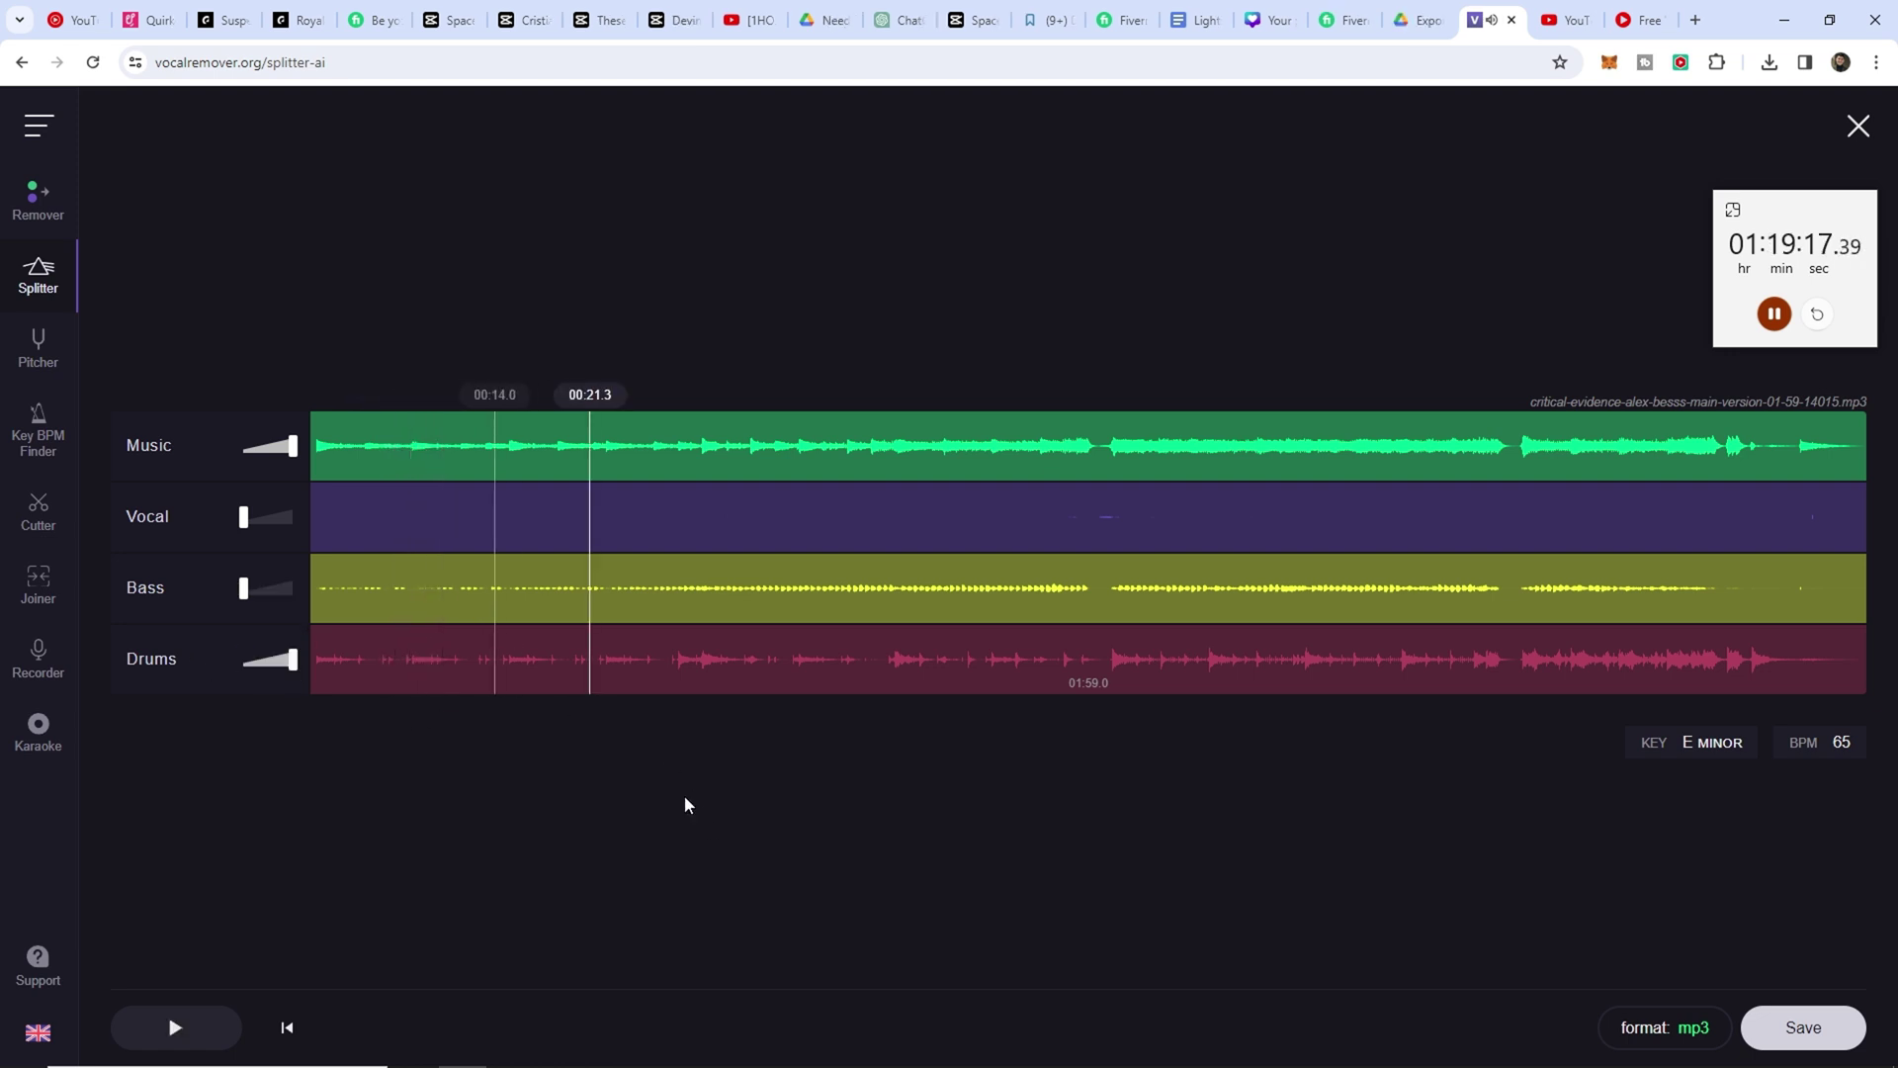
left_click(1803, 1027)
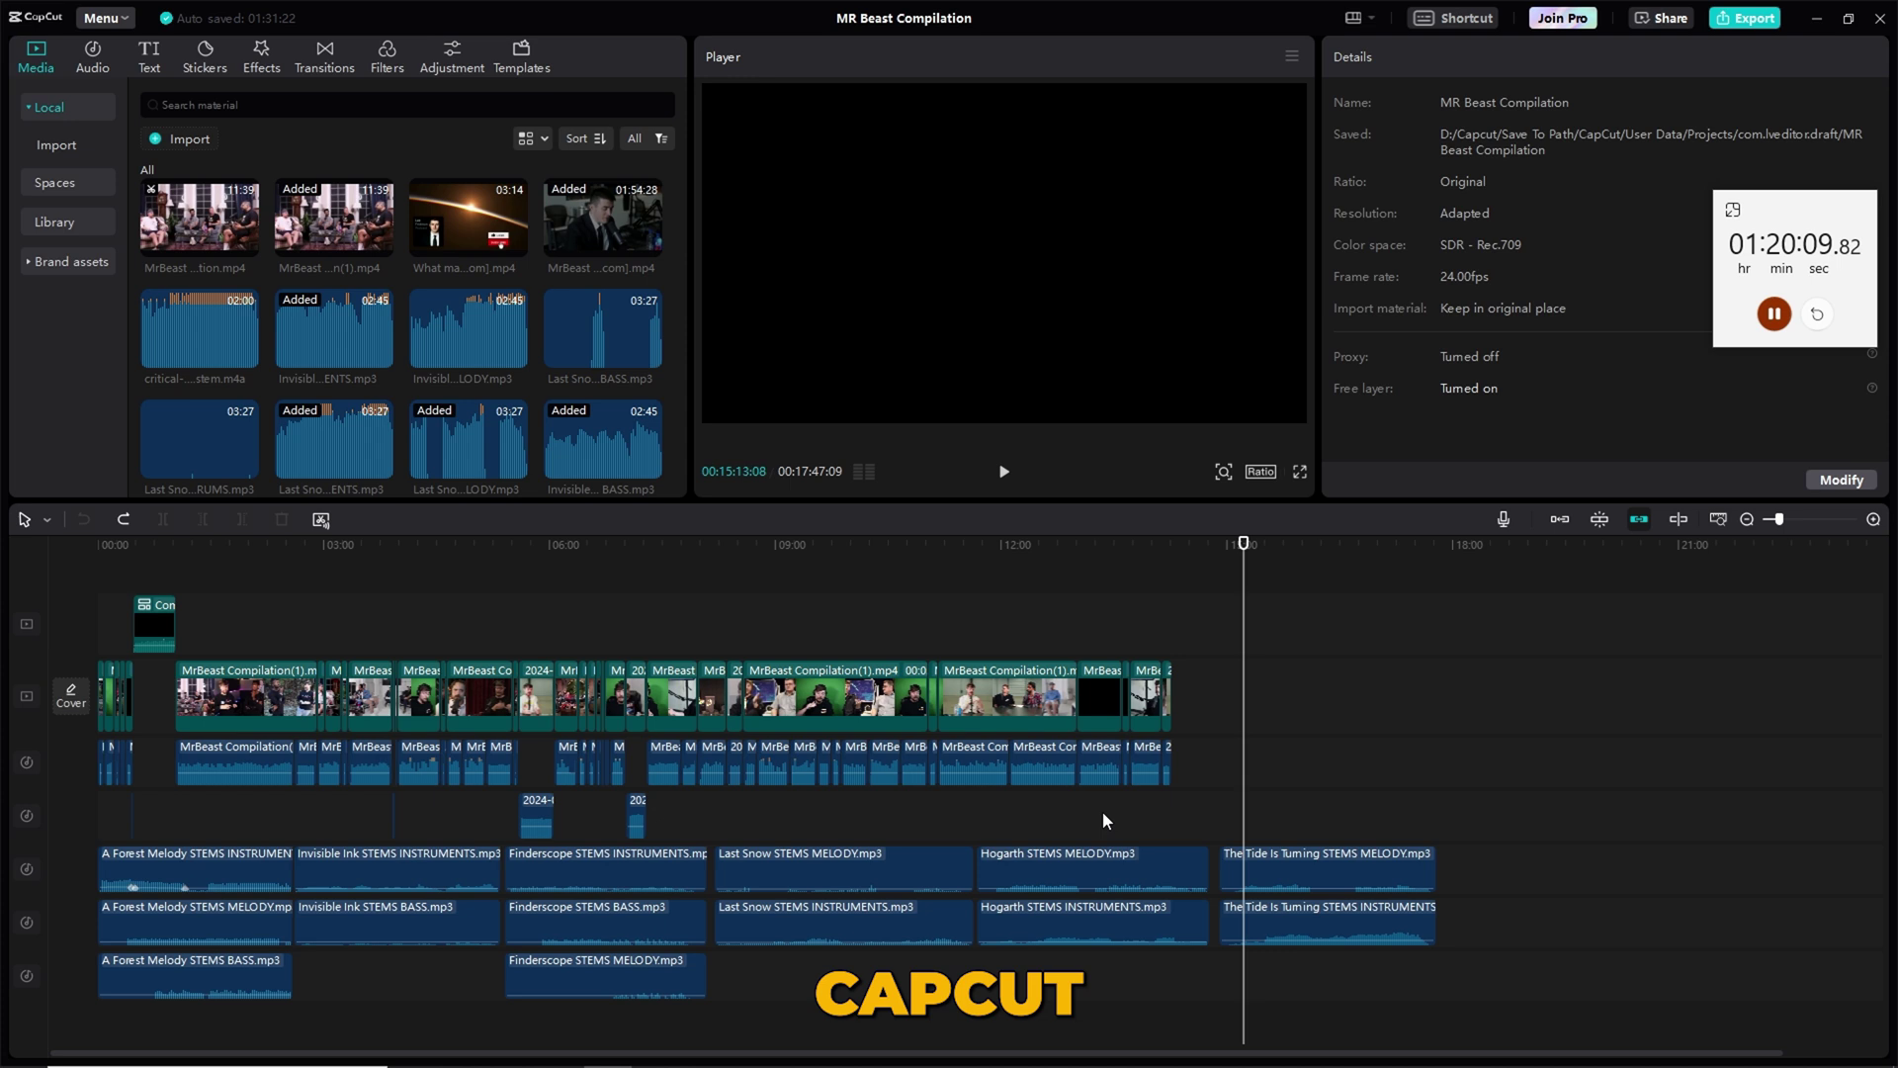
- Turn on Loudness normalization for a short dialogue audio clip
left_click(1100, 766)
left_click(1339, 303)
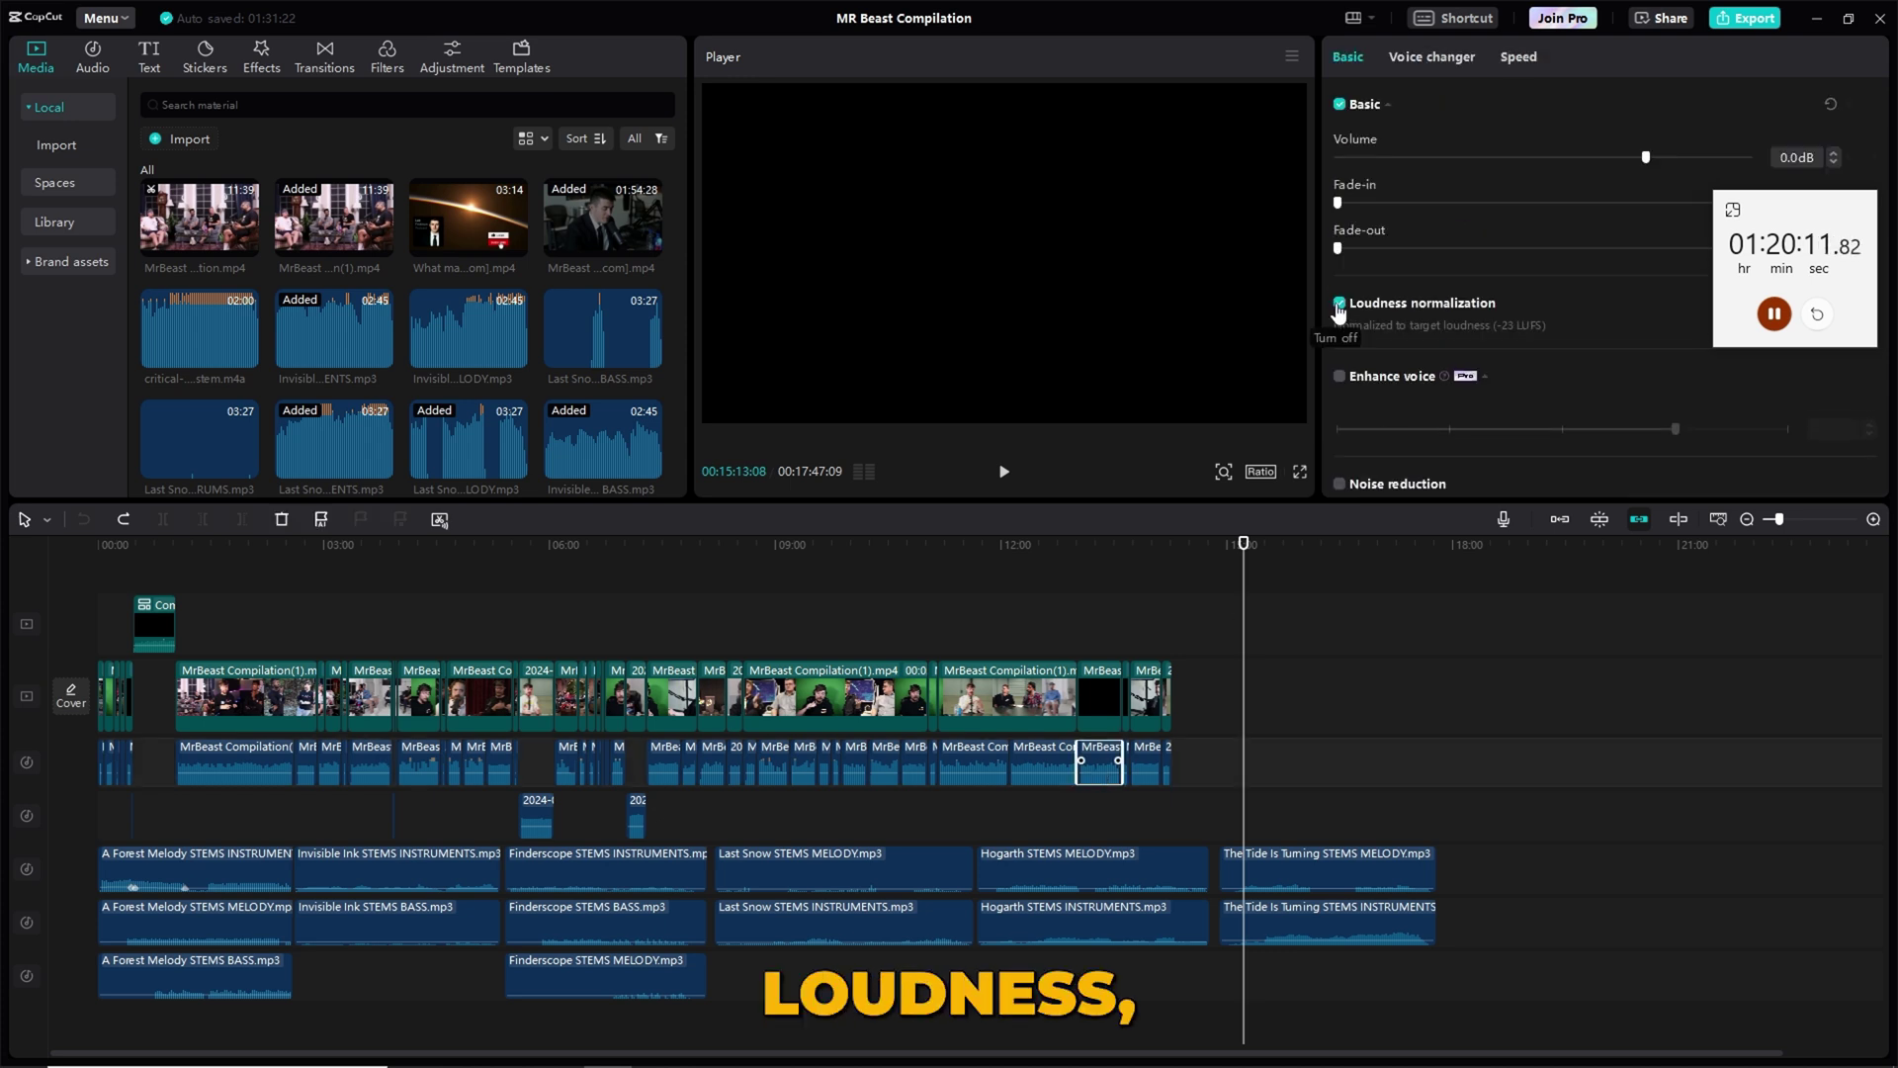
scroll(1389, 403, "down", 1)
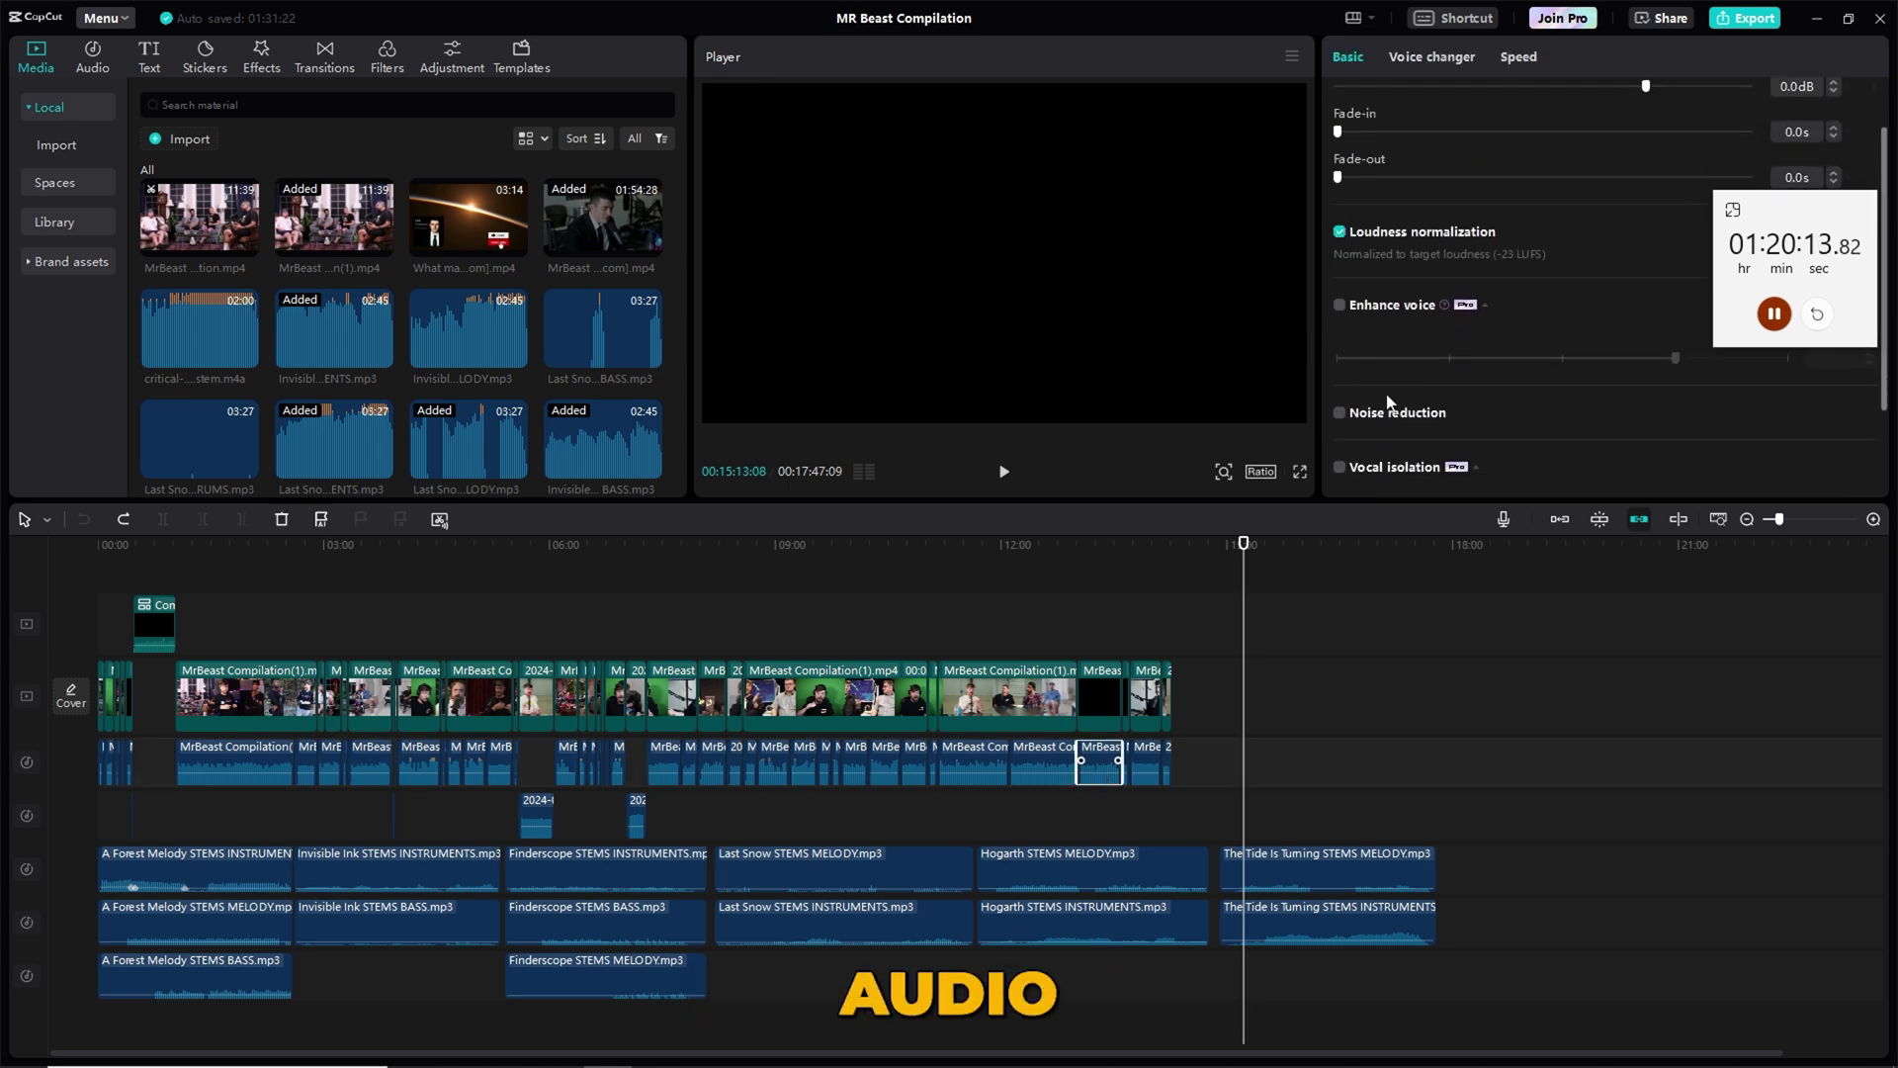
scroll(1390, 414, "down", 1)
scroll(1383, 400, "down", 1)
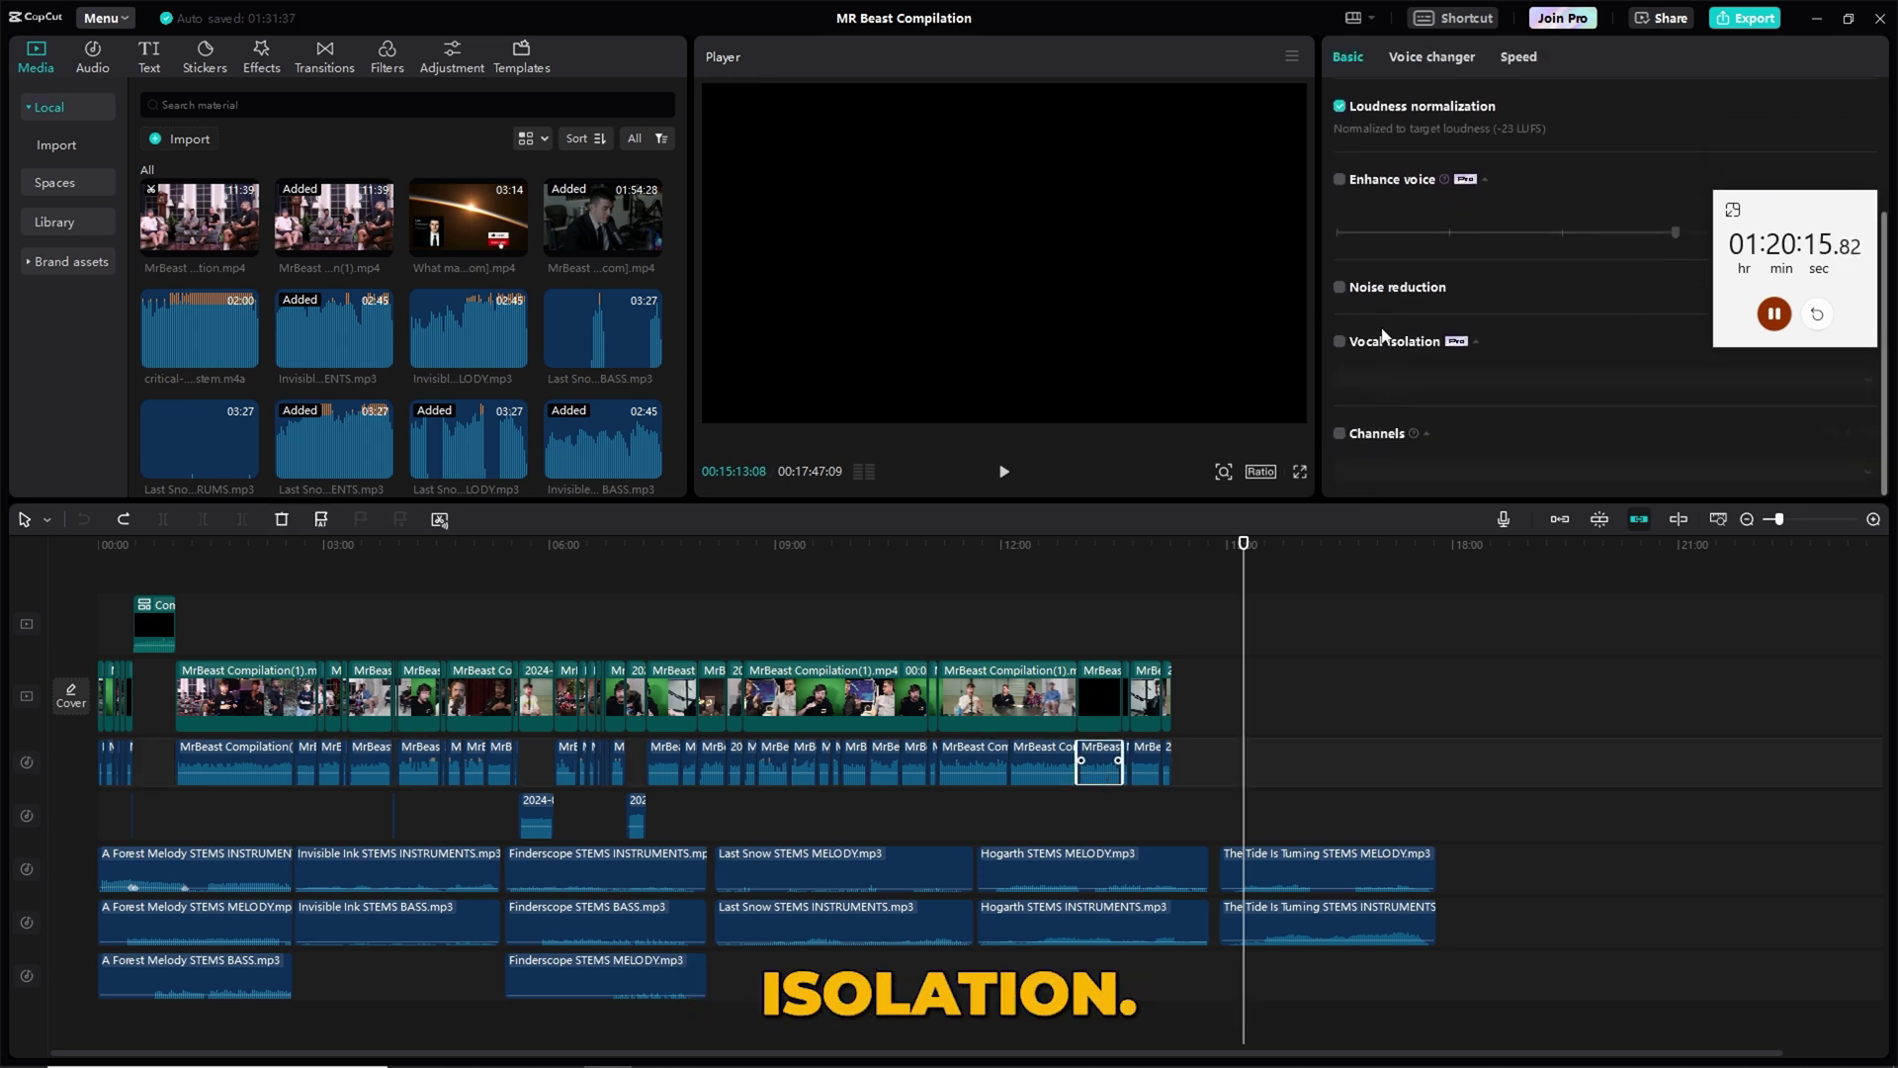
scroll(1475, 396, "up", 3)
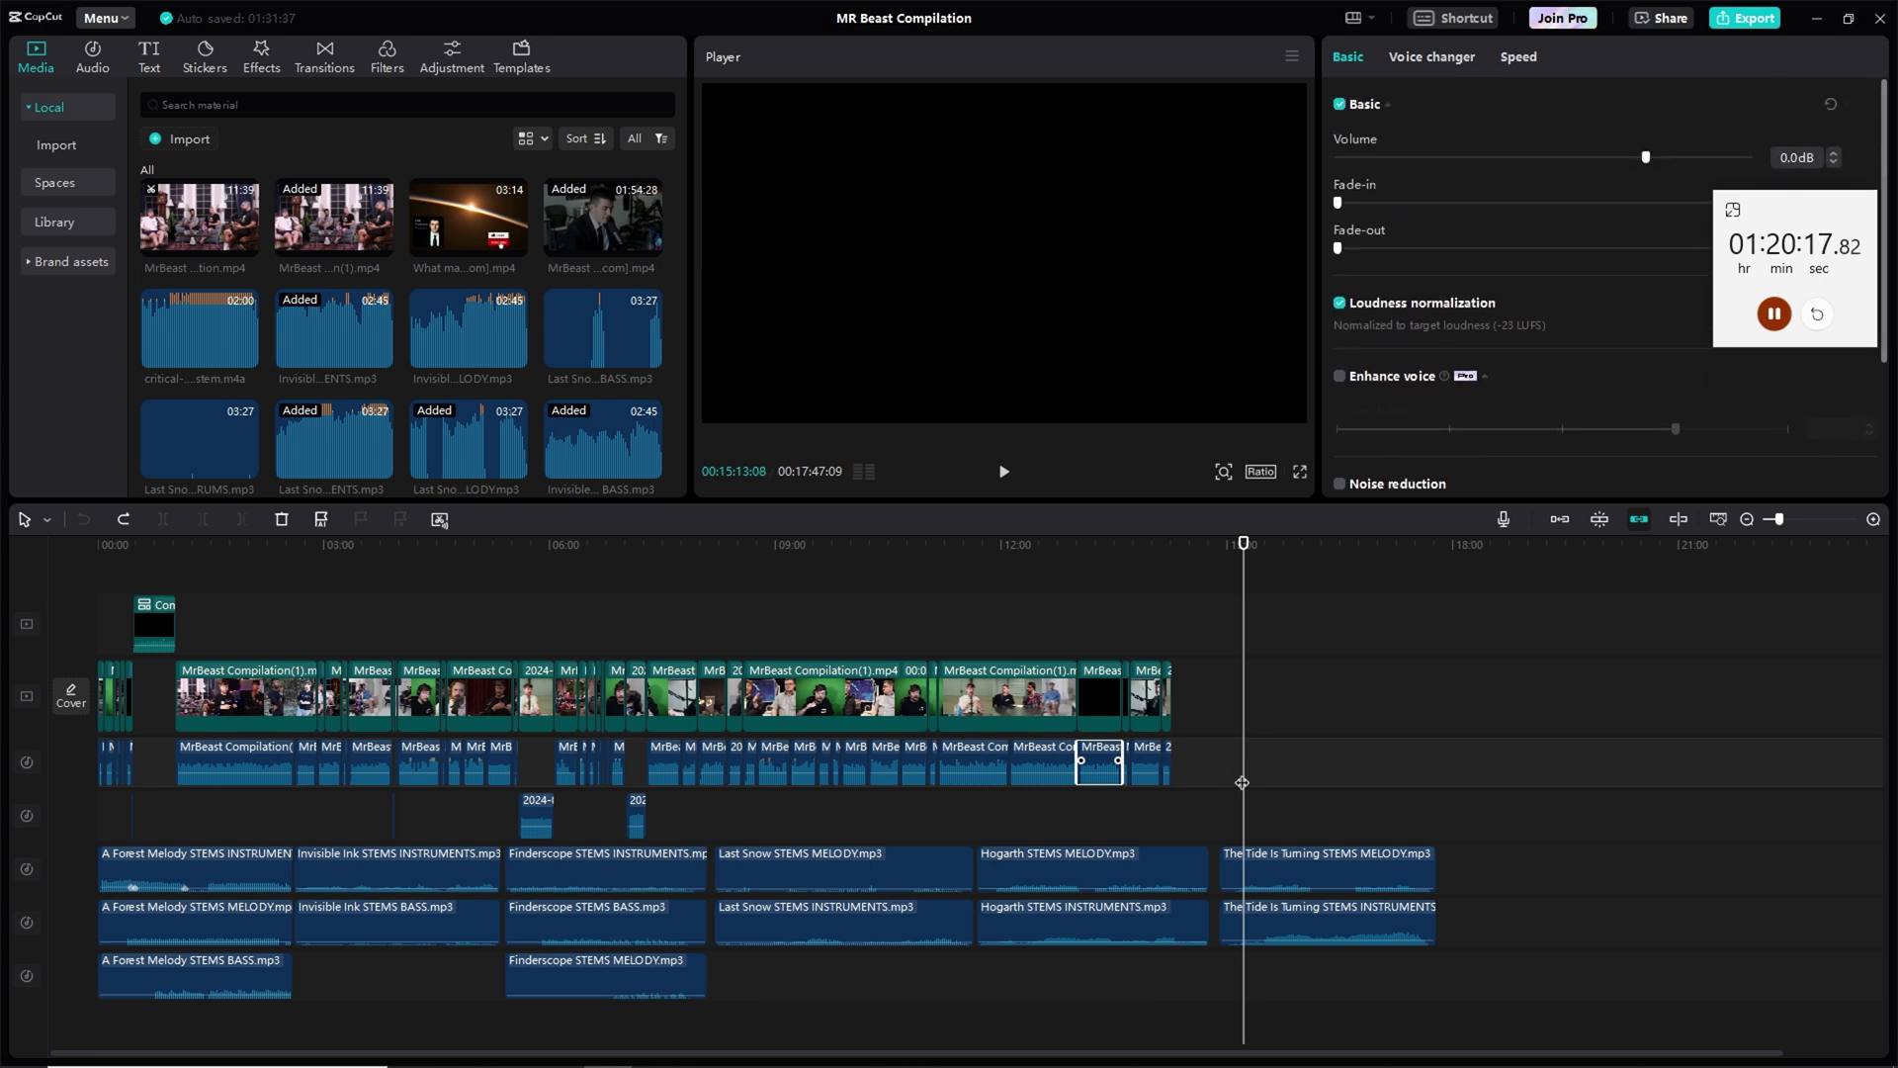
left_click(1208, 761)
- Select the later dialogue clips together and enable Vocal isolation for them
left_click_drag(1236, 783, 750, 766)
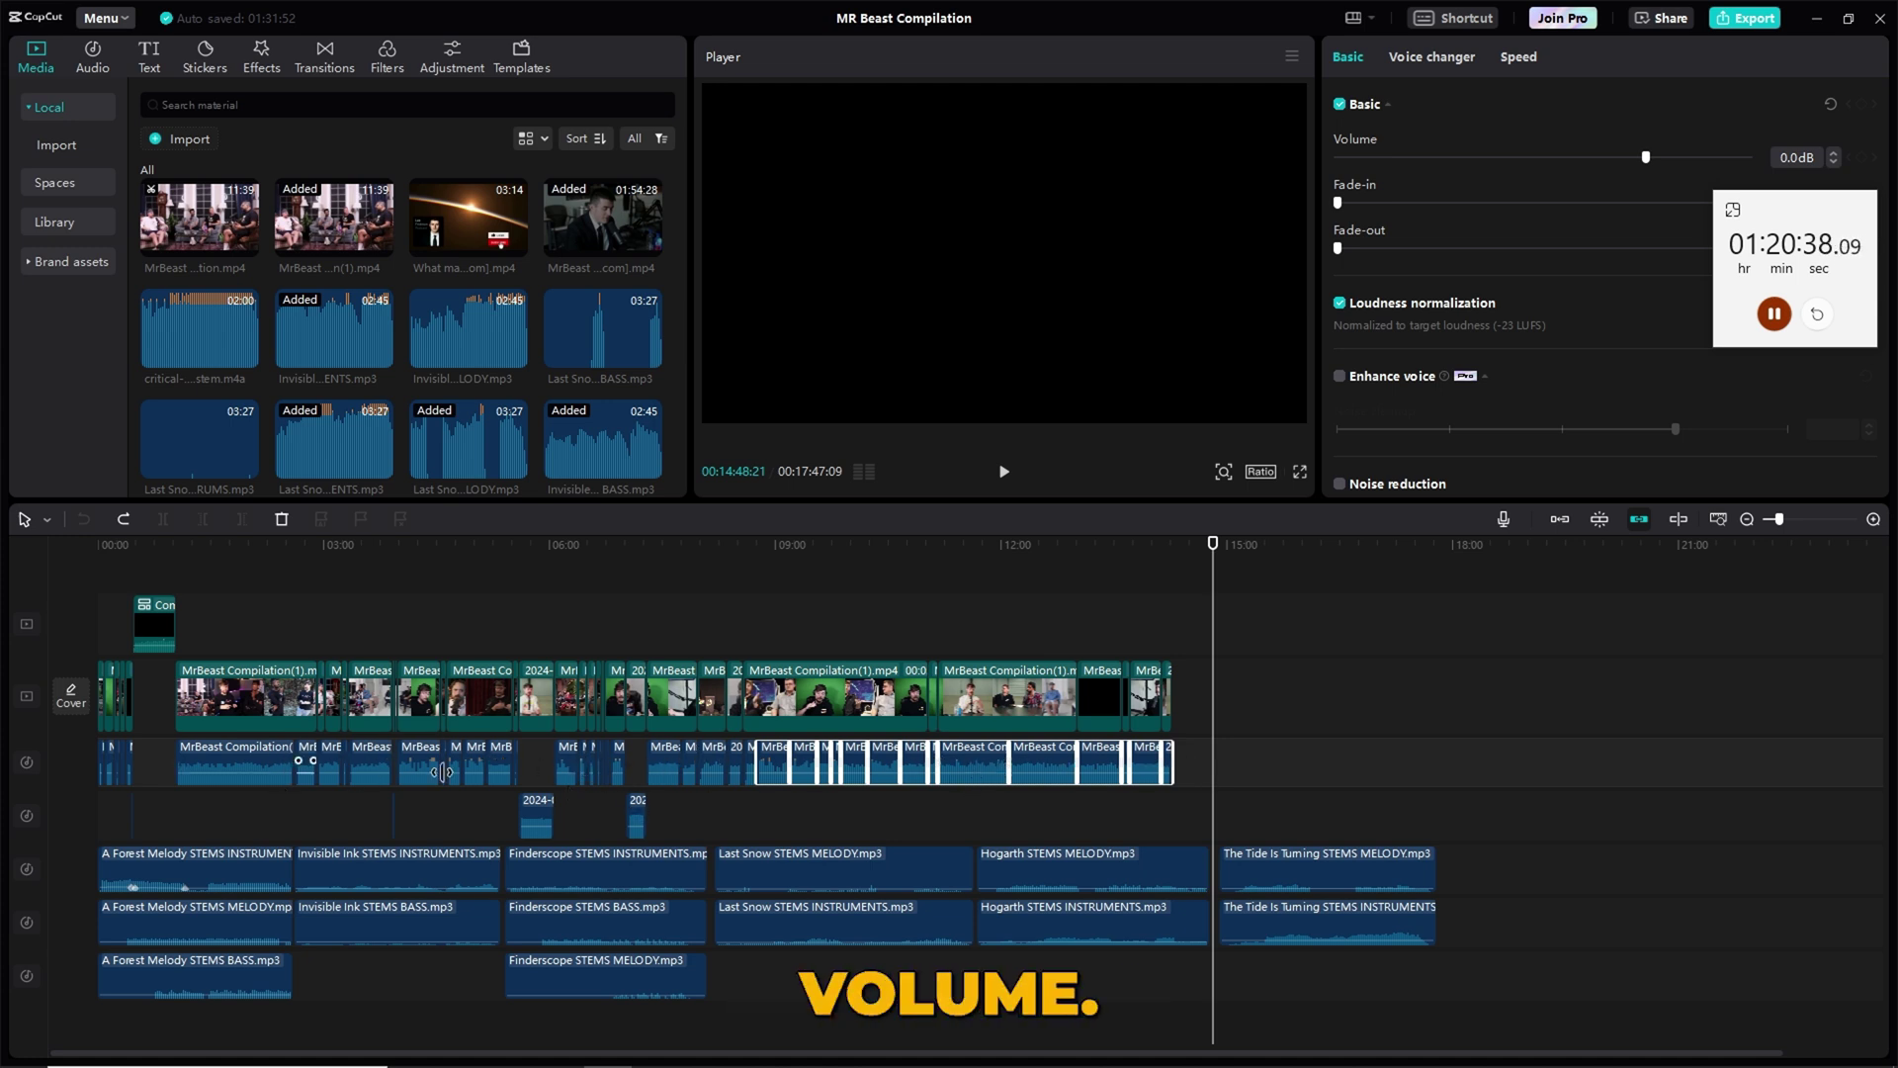
scroll(1343, 314, "down", 1)
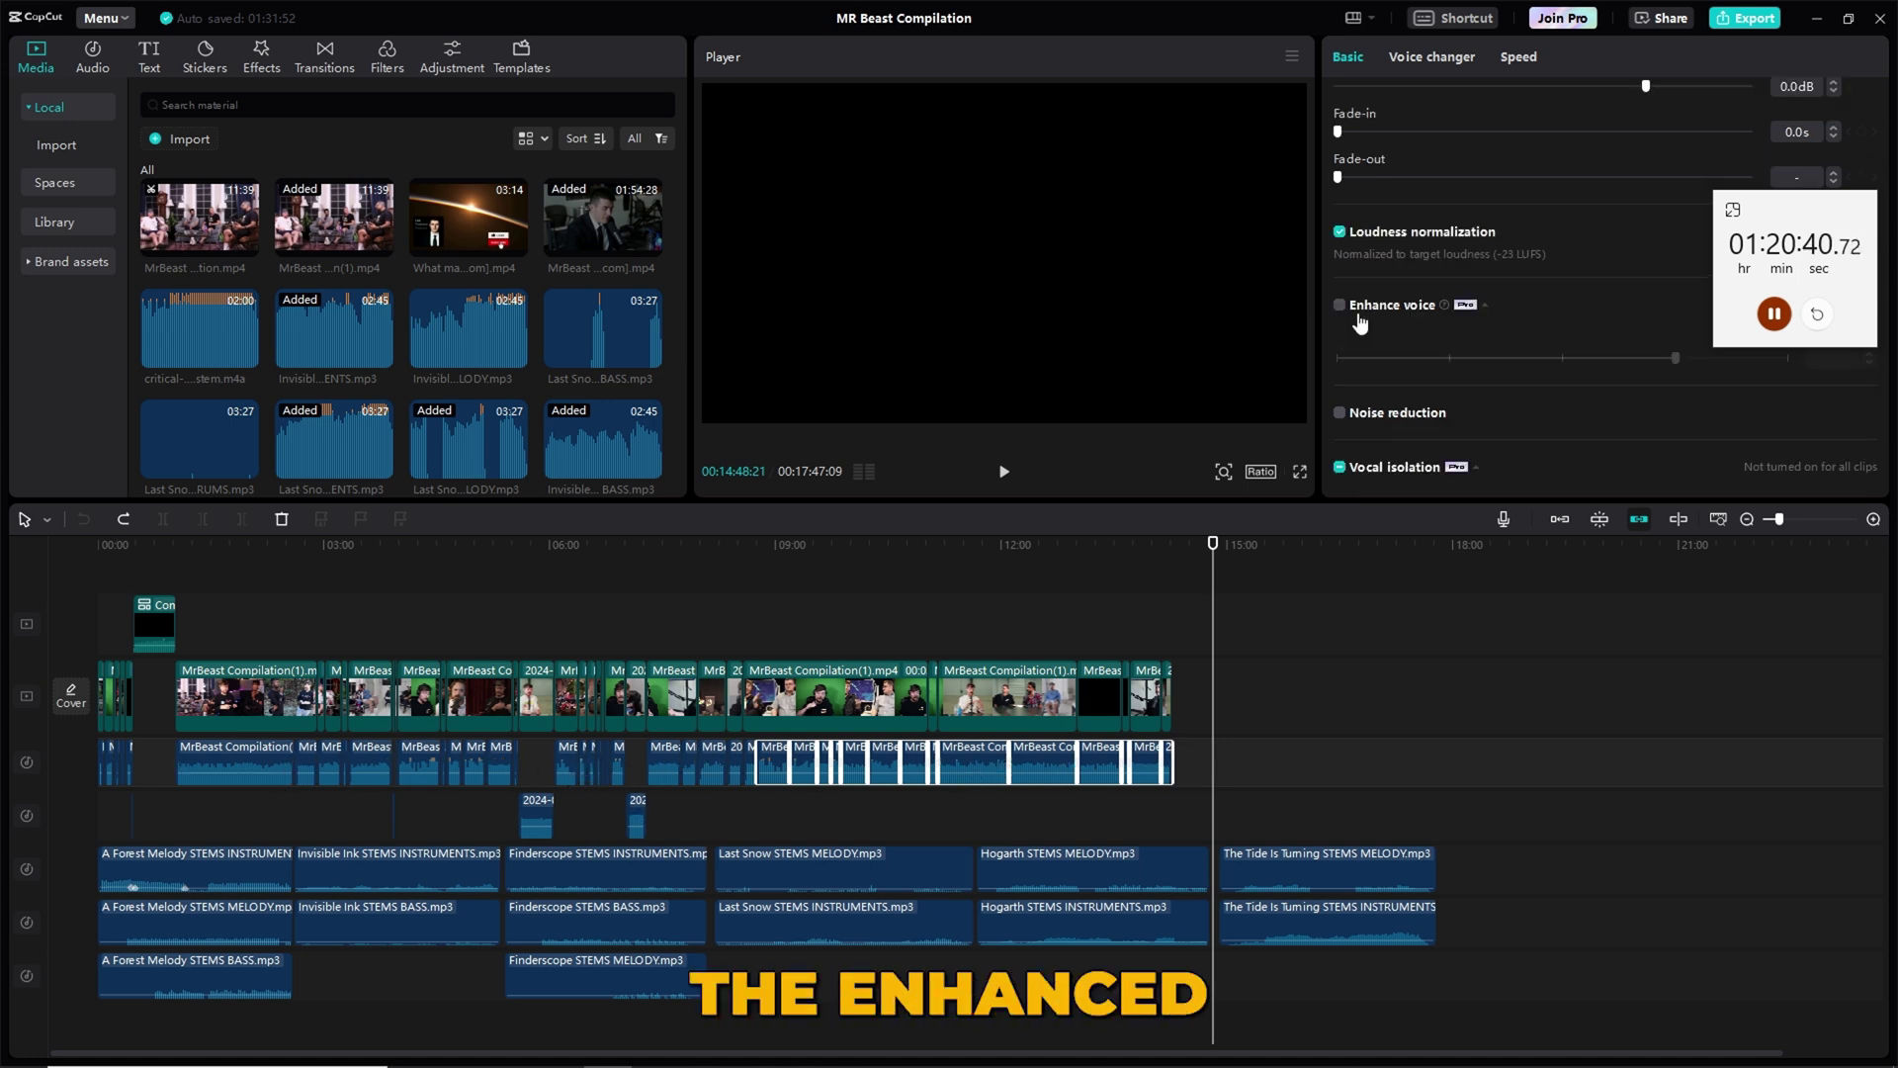
left_click(1482, 308)
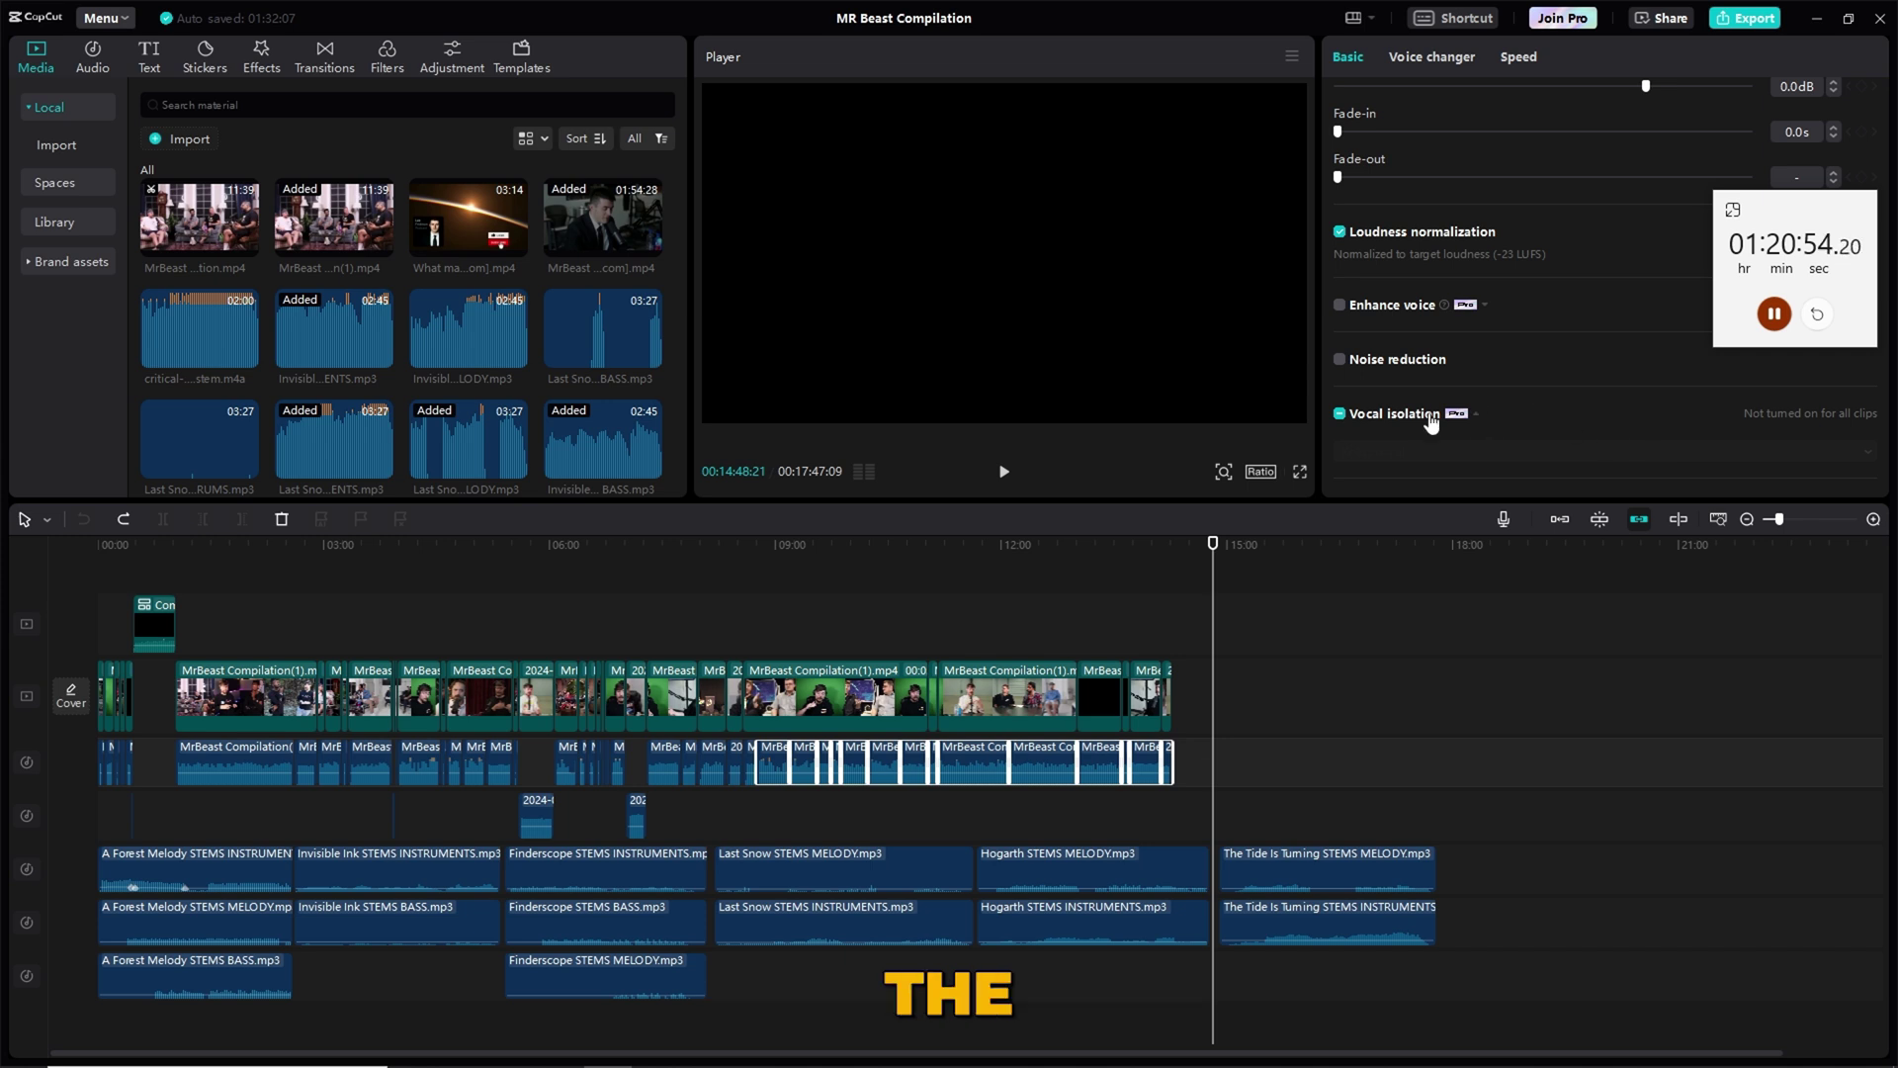
scroll(1513, 397, "down", 1)
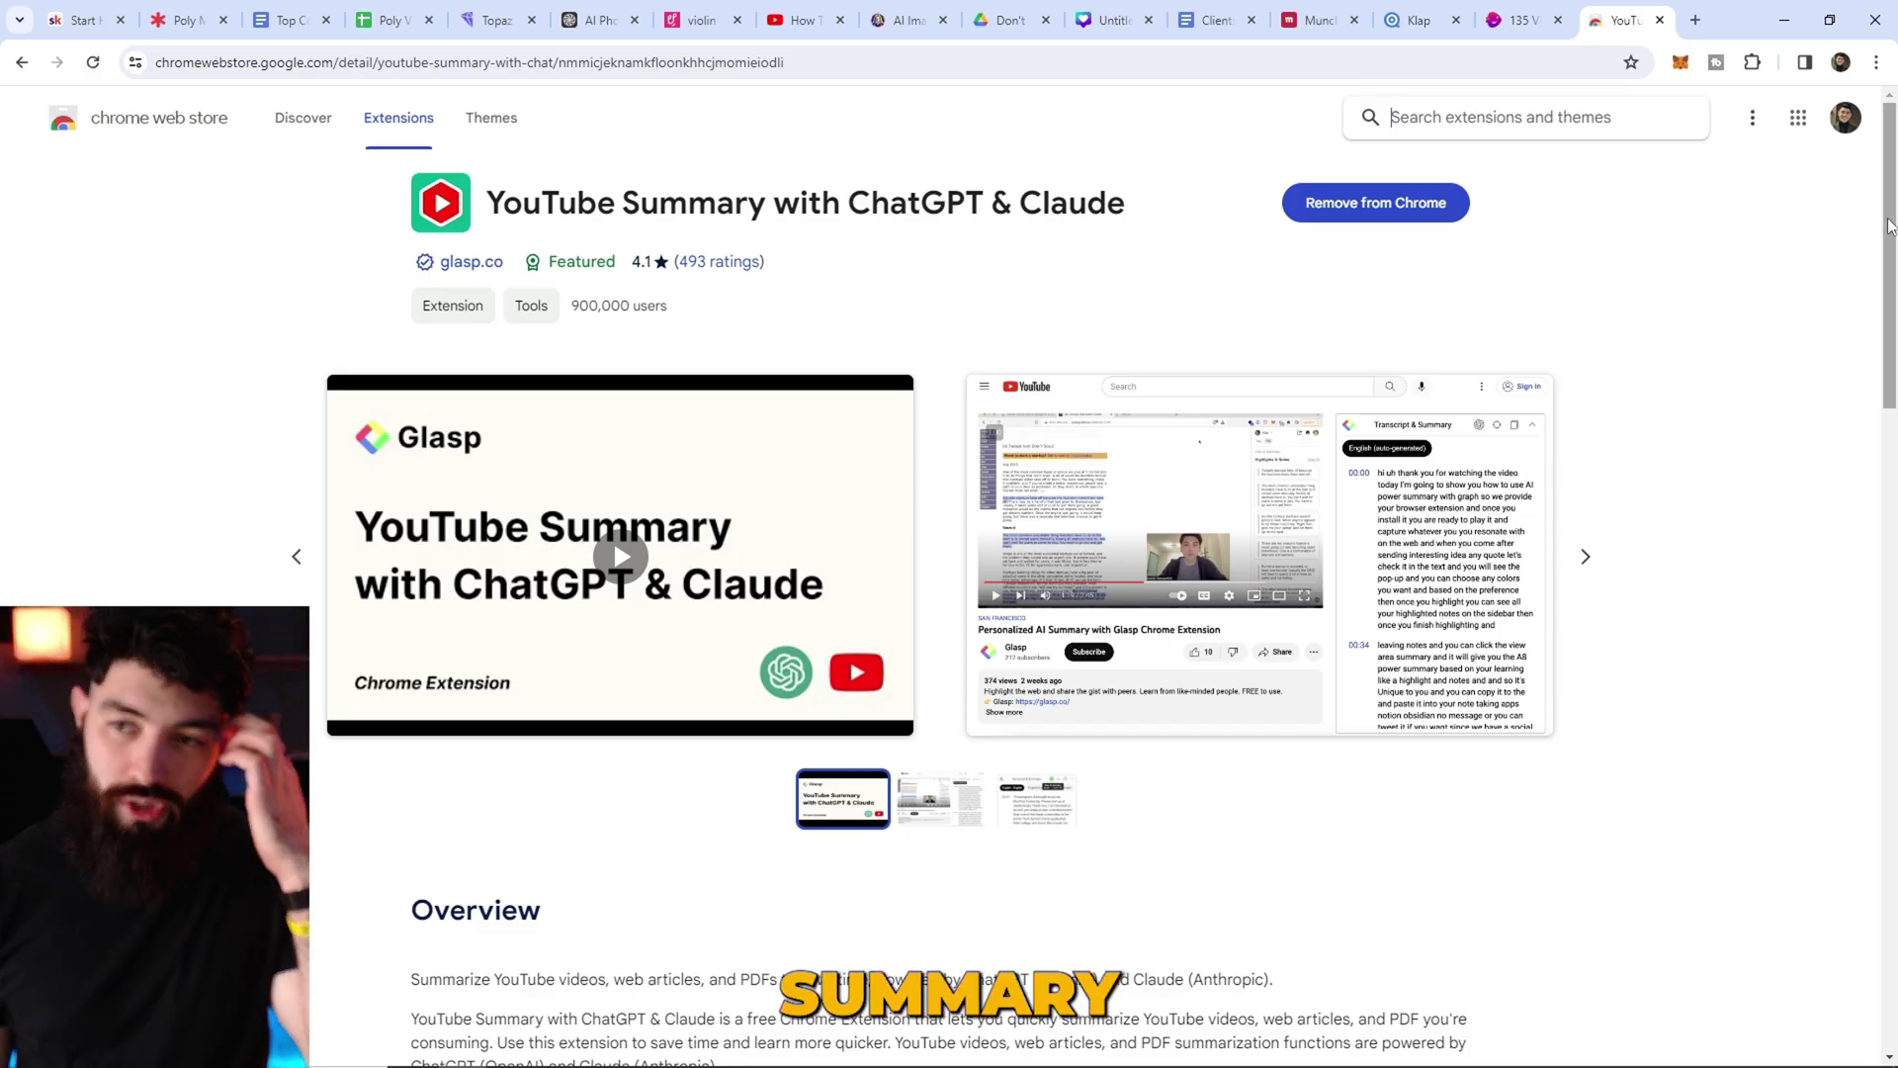
- Scroll down the YouTube Summary with ChatGPT & Claude extension's store page
left_click_drag(1890, 230, 1890, 288)
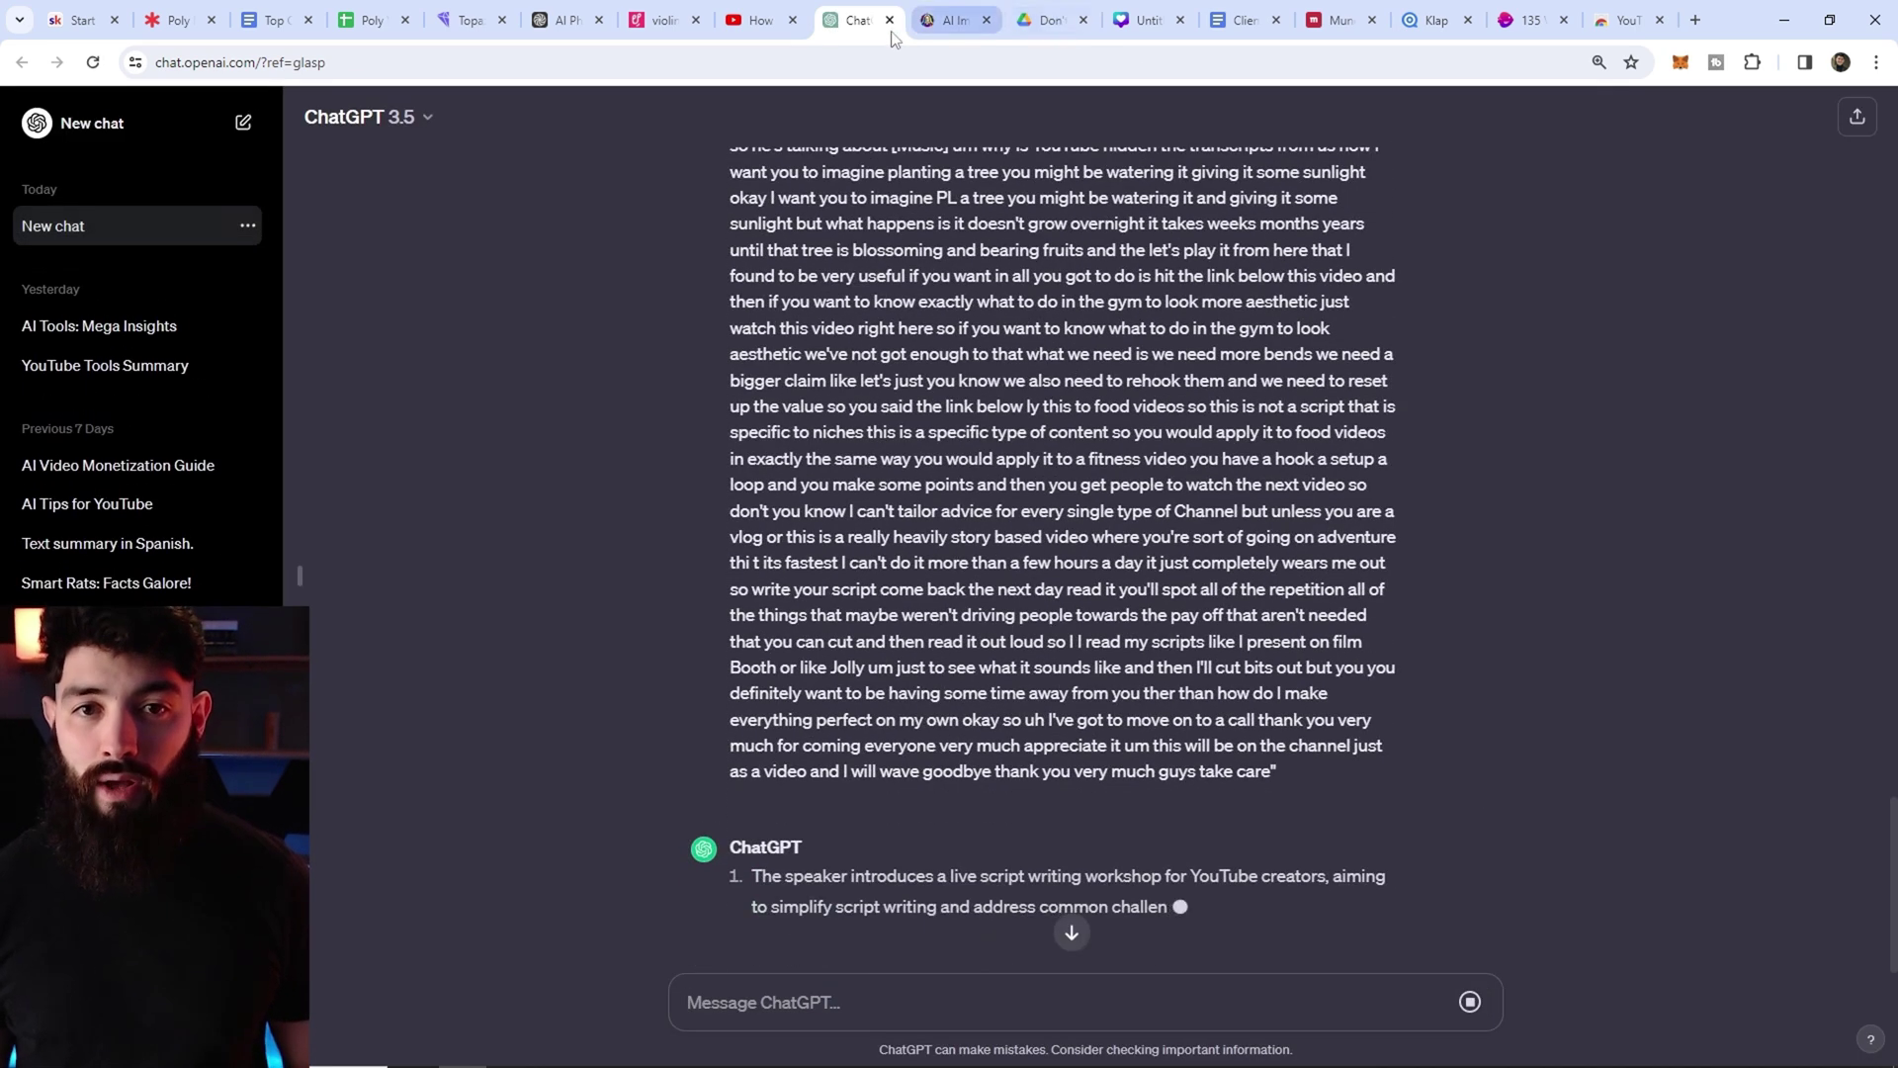
- Read ChatGPT's finished five-point summary of the workshop transcript, then return to the YouTube video
left_click(745, 25)
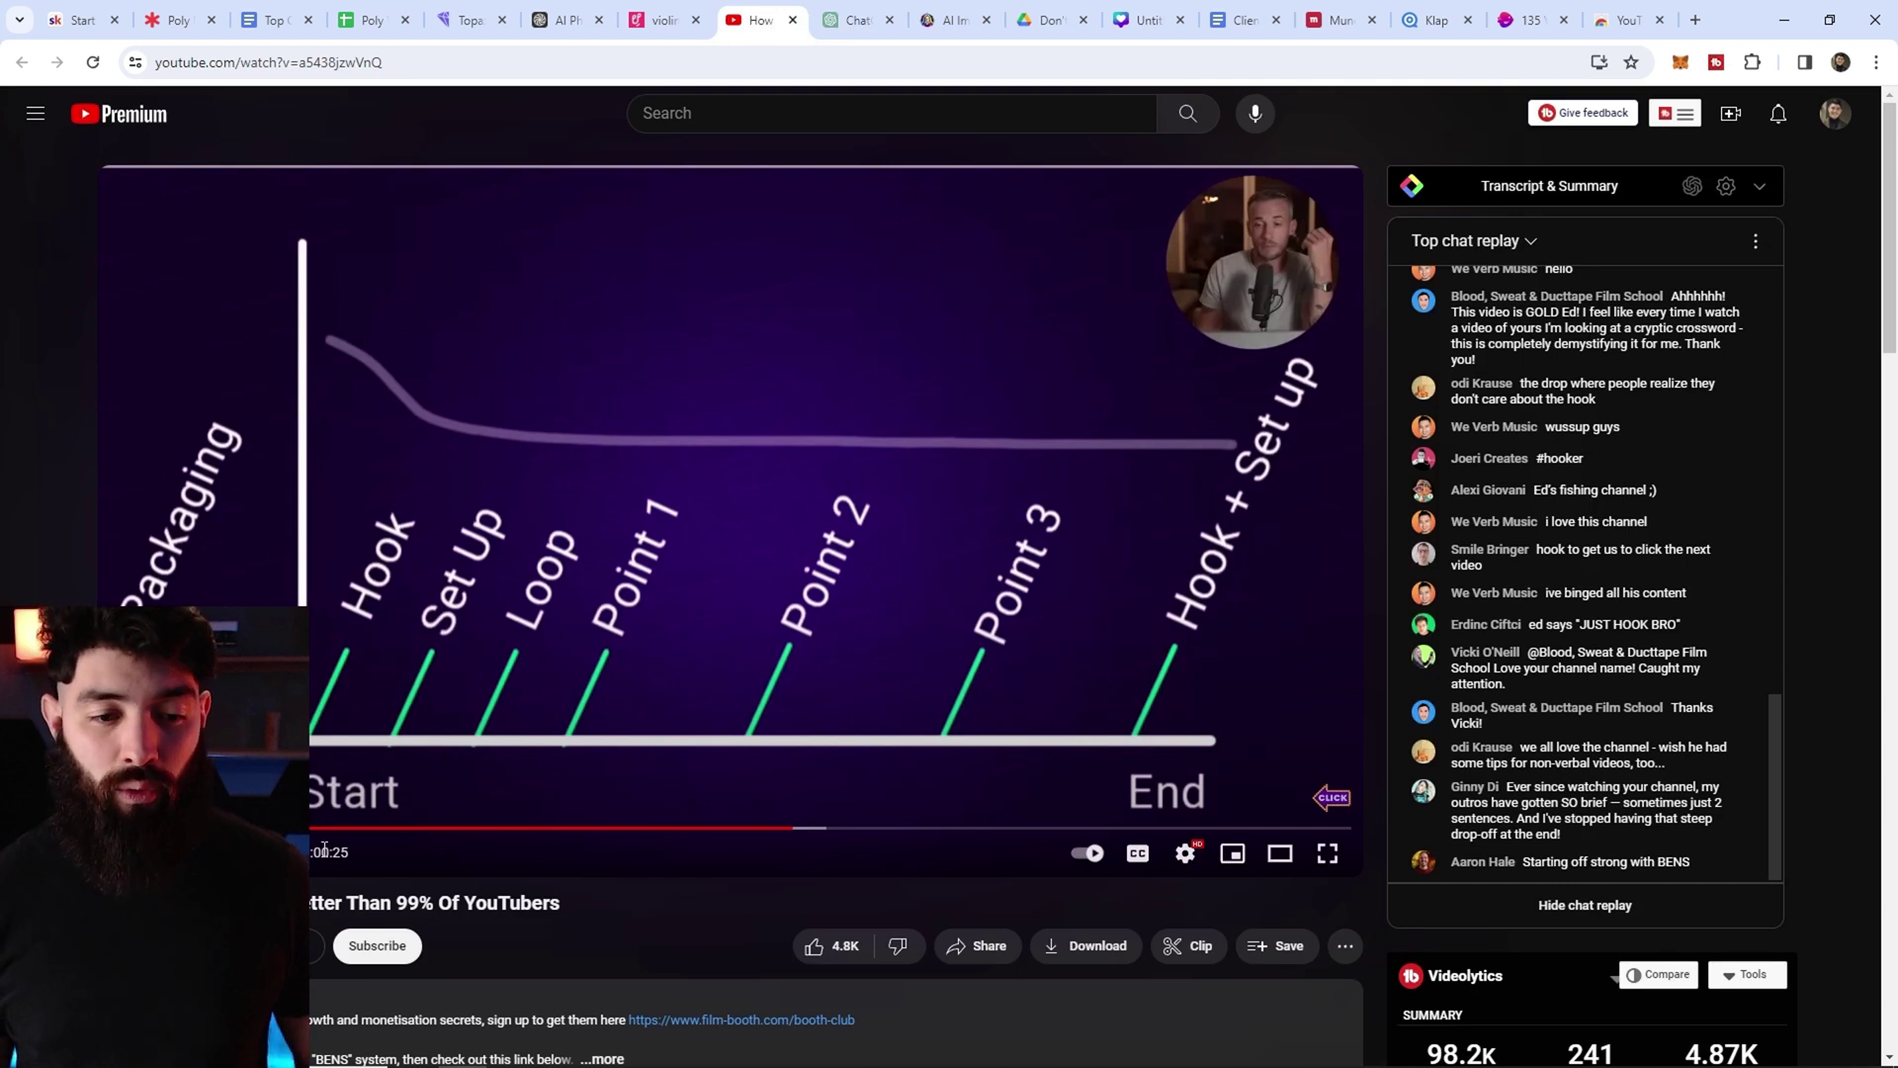
left_click(842, 21)
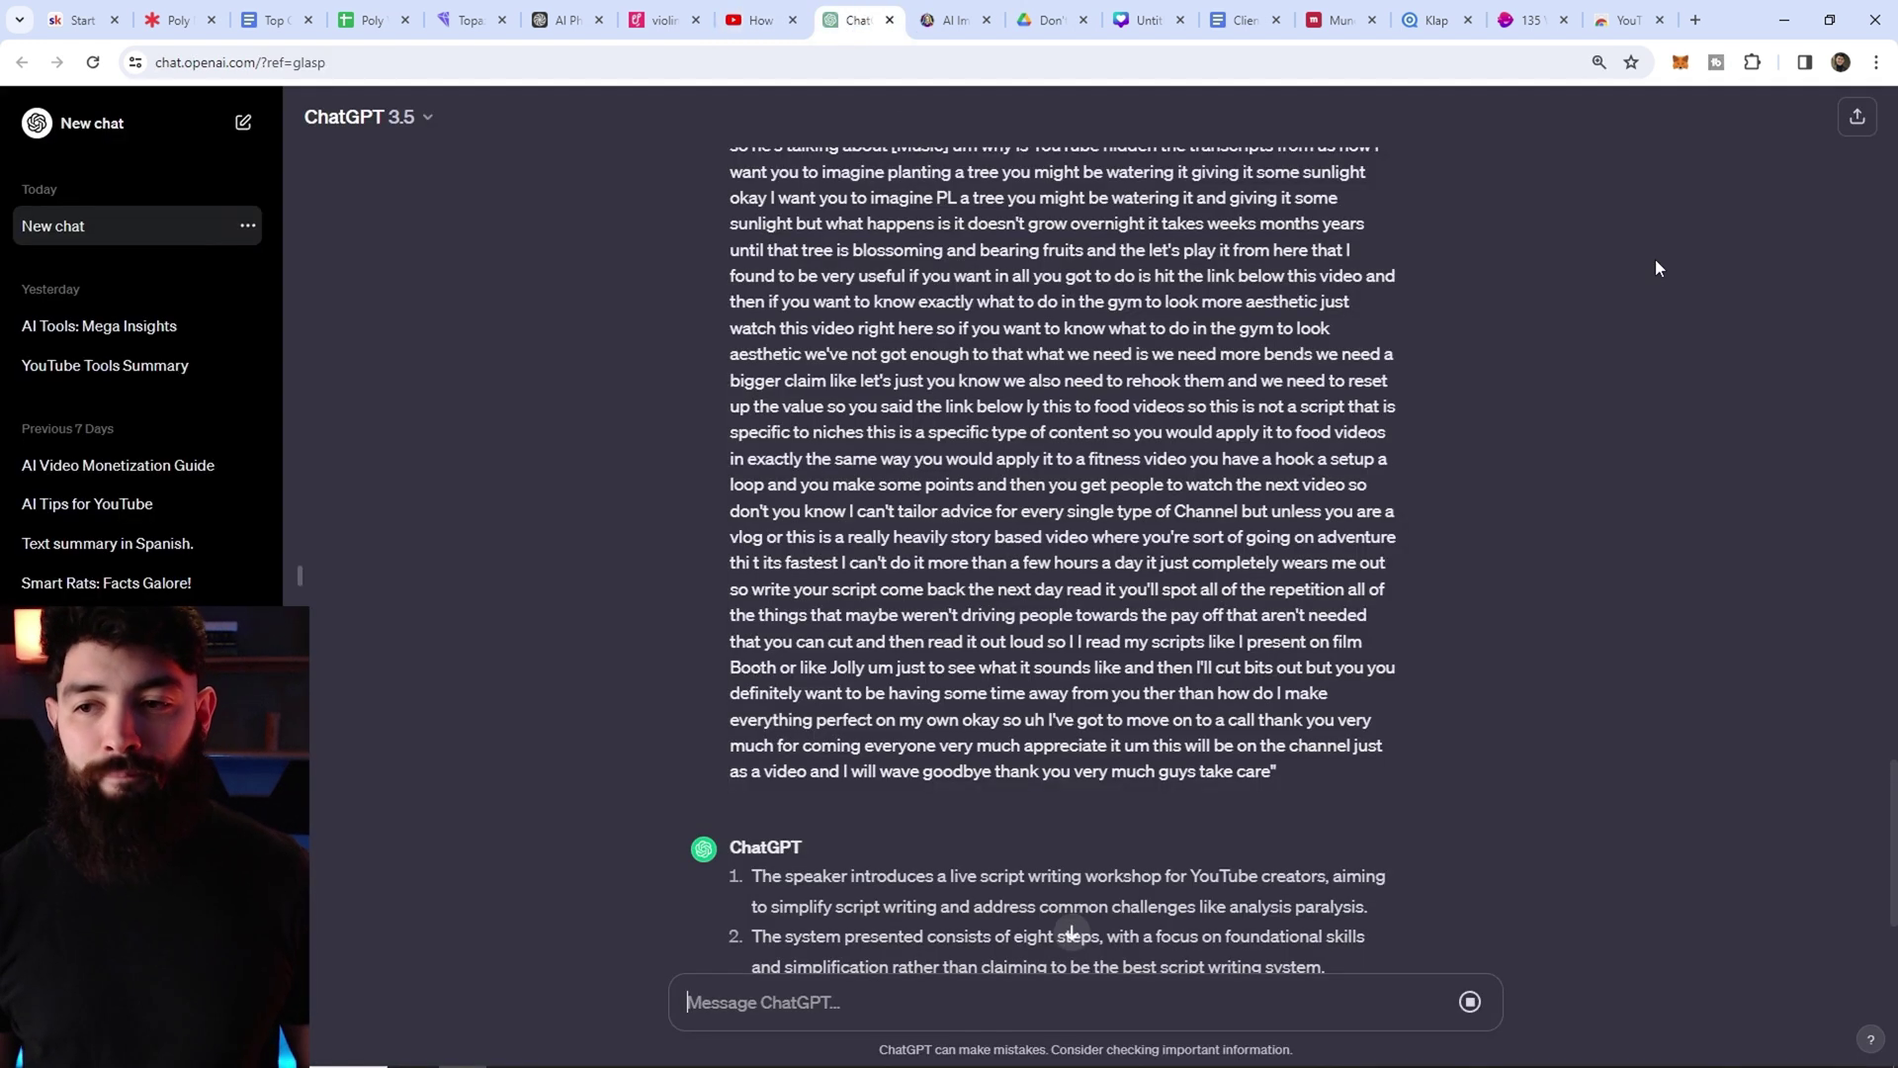
scroll(1063, 553, "down", 4)
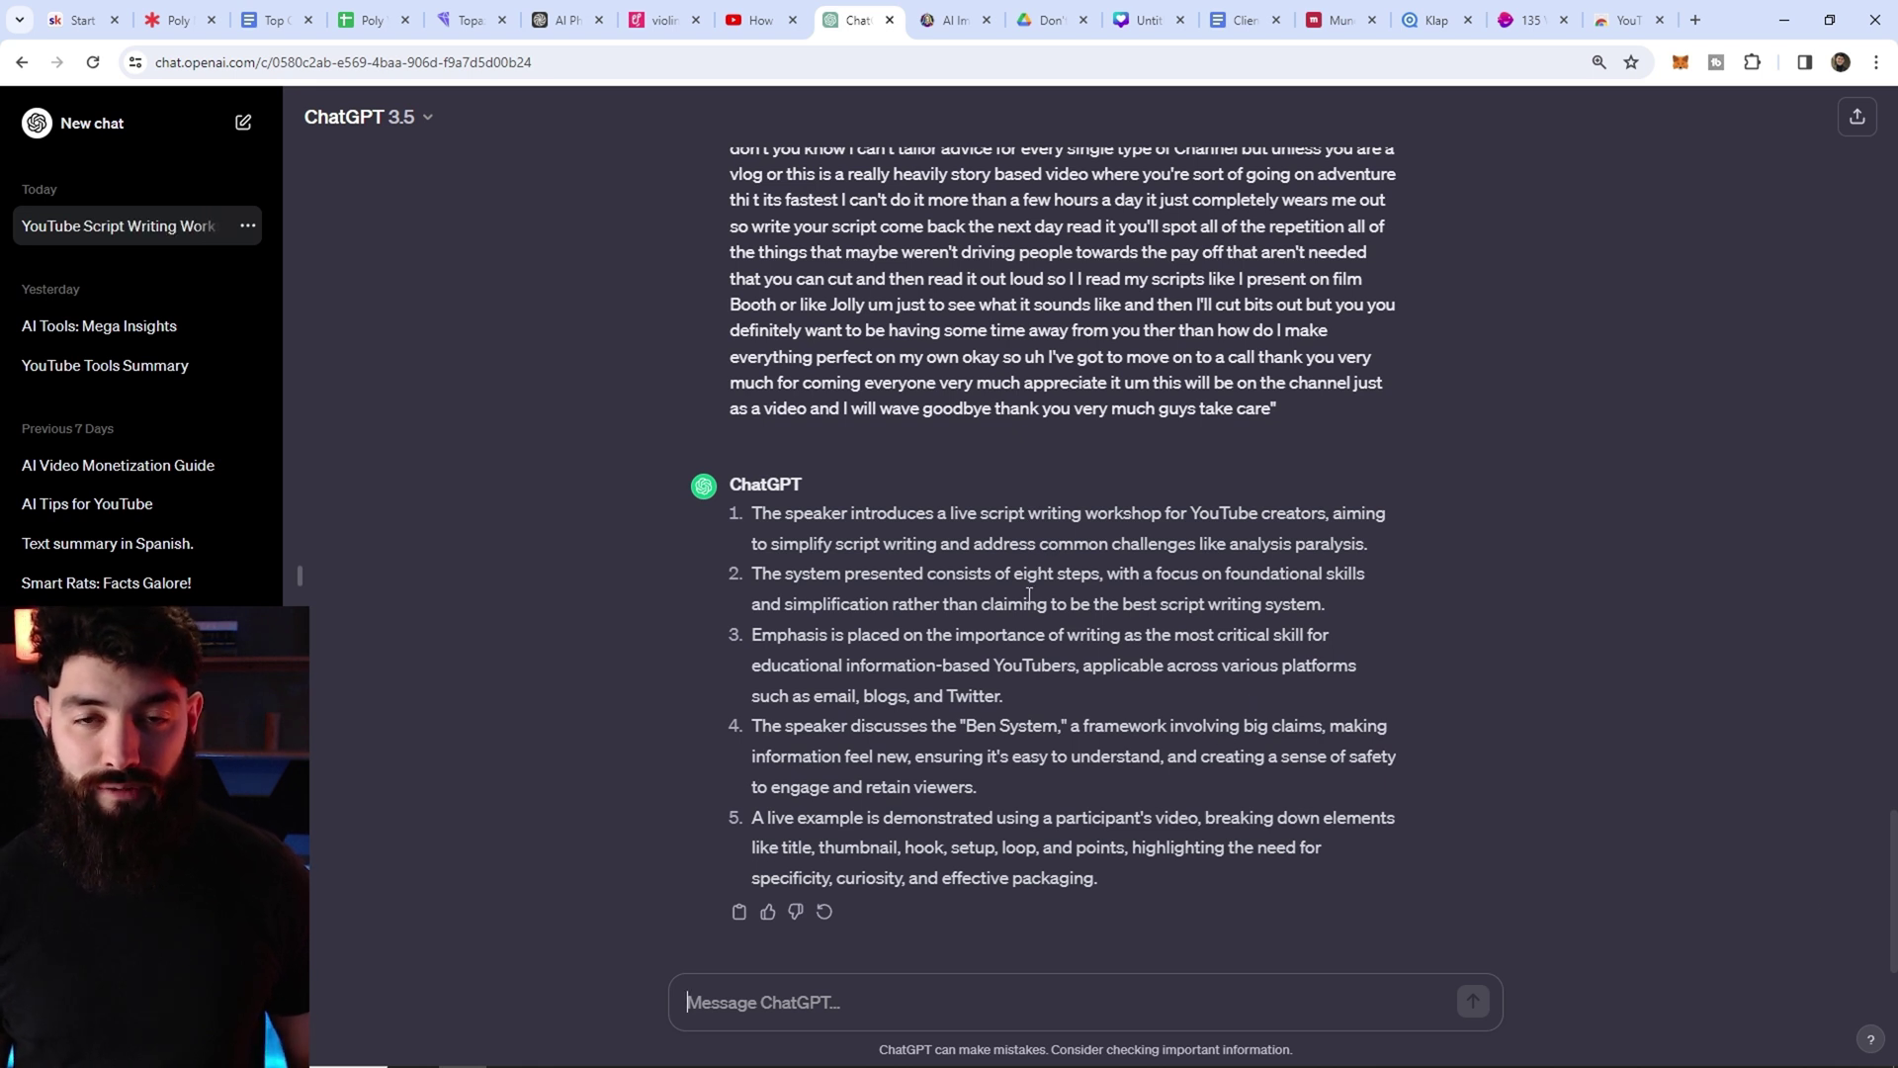
key("ctrl+shift+Tab")
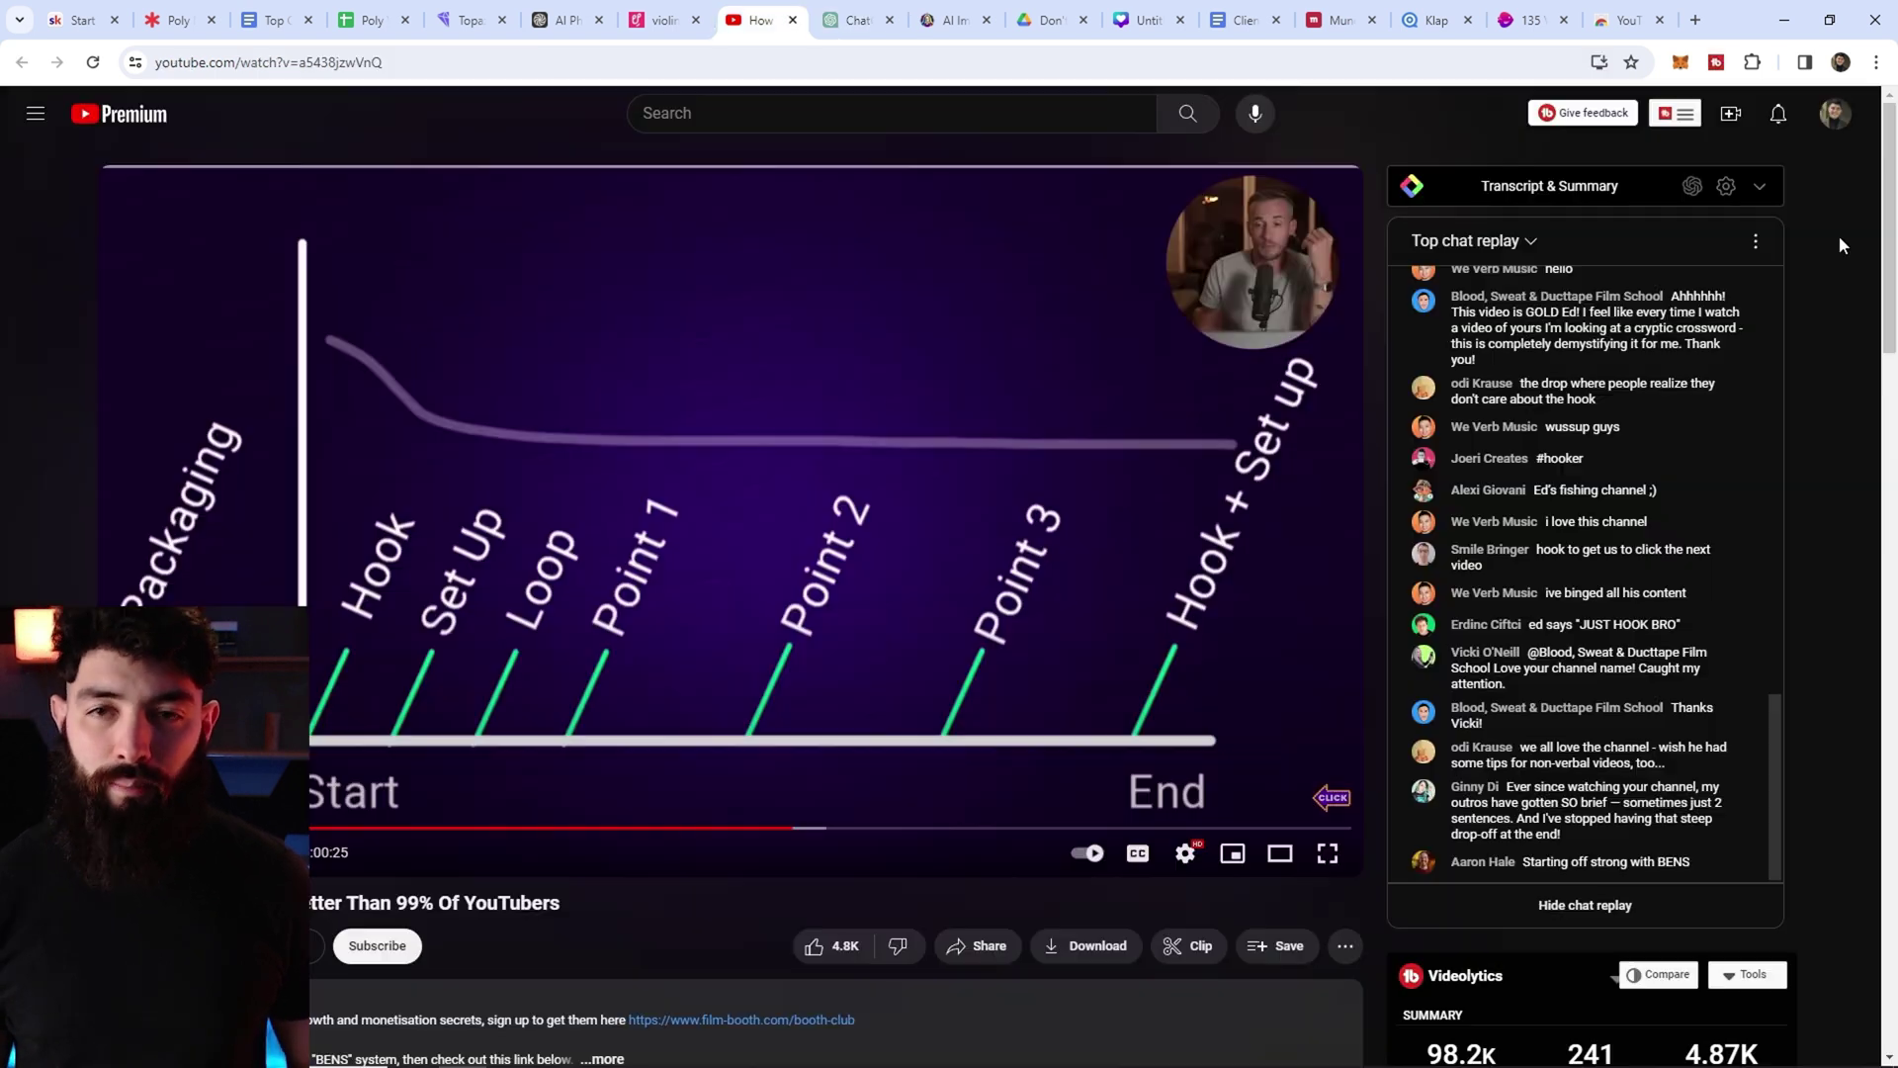
- Expand the Transcript & Summary panel and scroll the transcript to its 01:30–02:30 section
left_click(1759, 188)
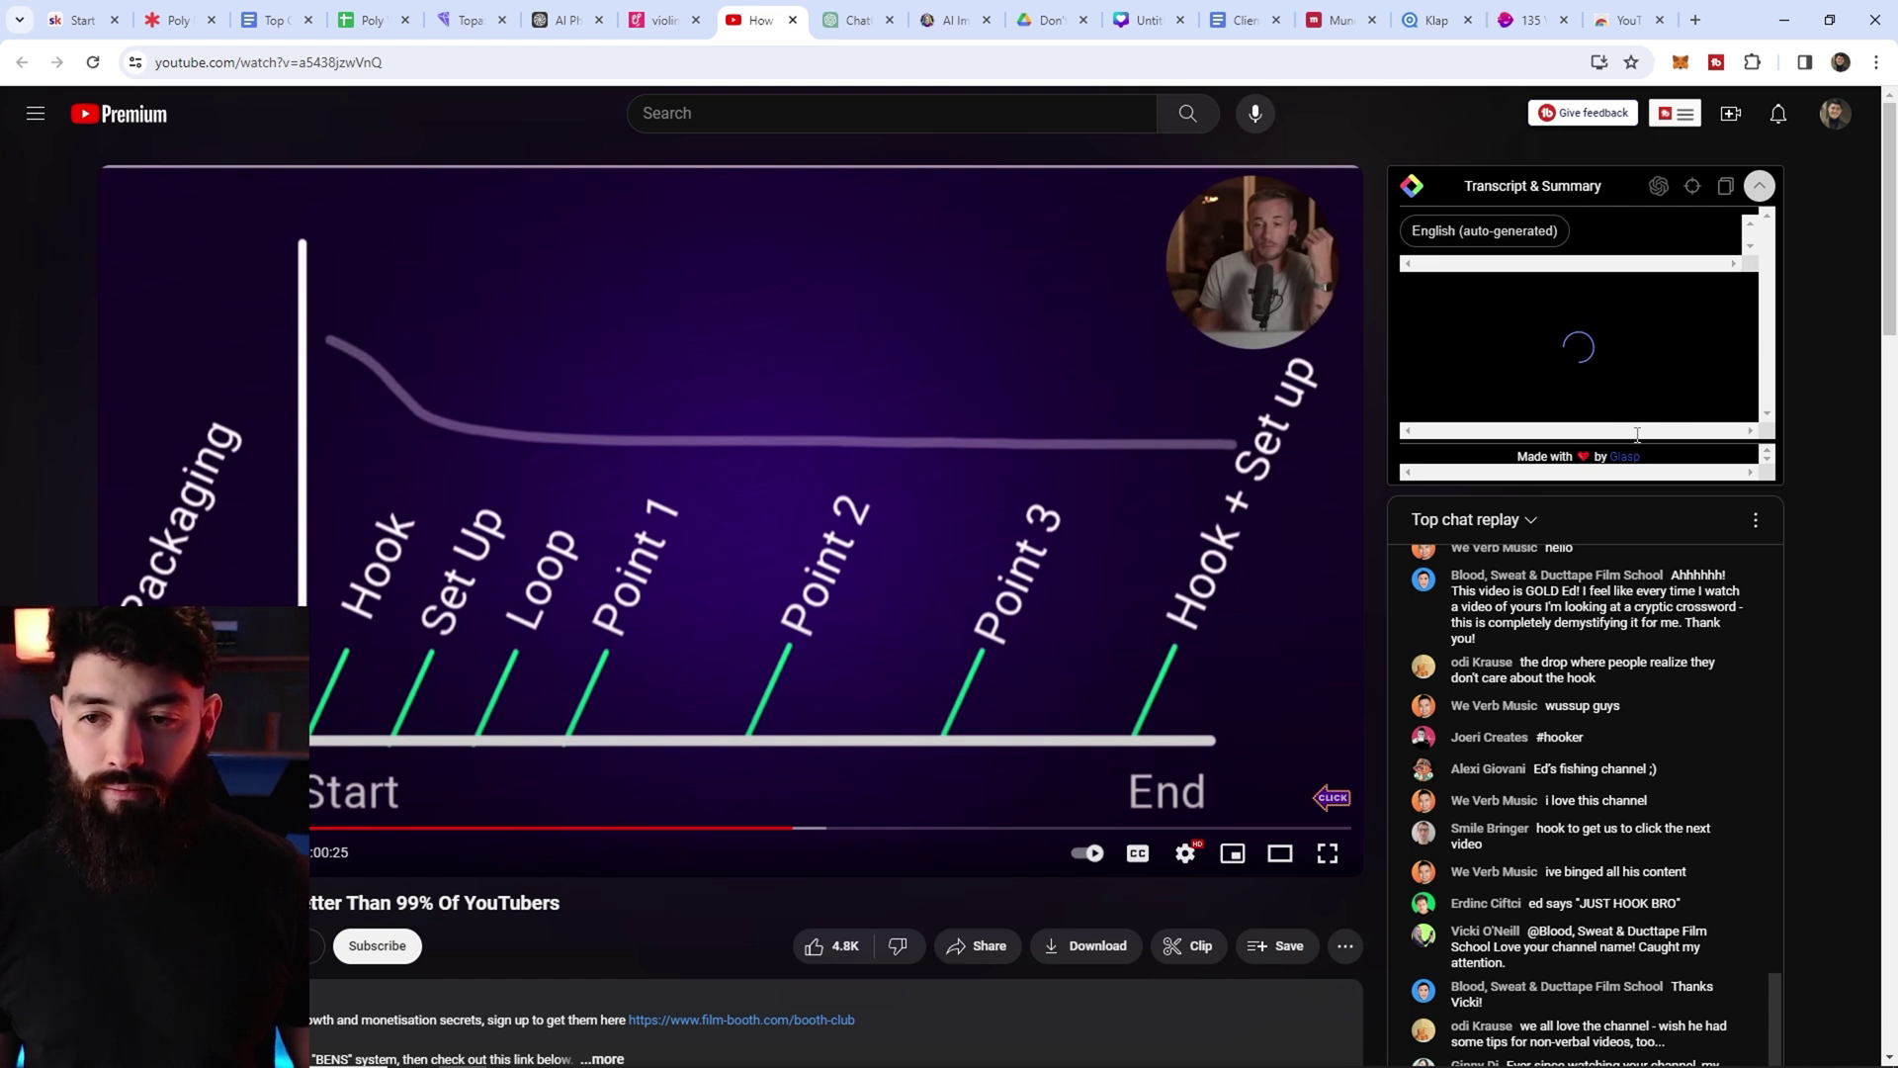
left_click_drag(1767, 223, 1766, 295)
left_click_drag(1495, 284, 1683, 742)
mouse_move(1773, 314)
left_mouse_down()
mouse_move(1773, 353)
mouse_move(1771, 242)
mouse_move(1768, 334)
left_mouse_up()
left_click(1766, 308)
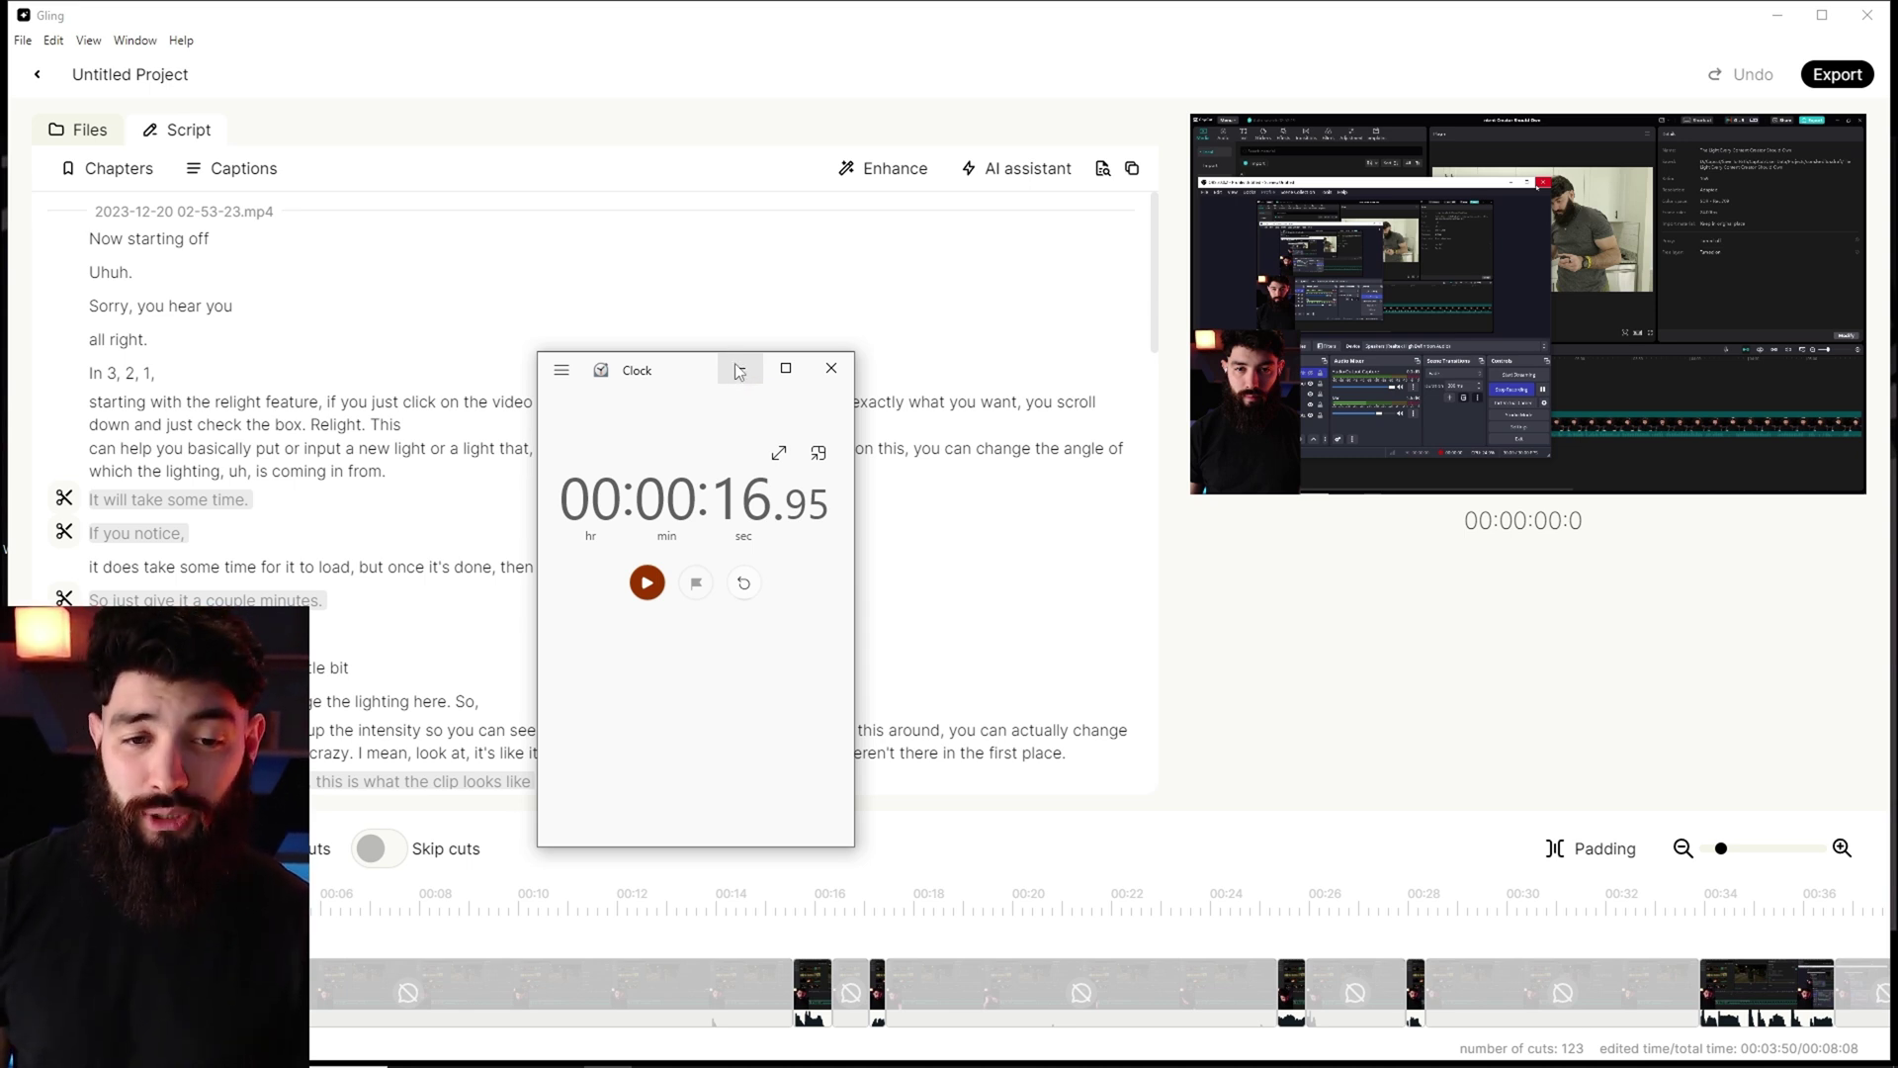
- Minimize the stopwatch and cut the filler lines from 'Now starting off' through 'In 3, 2, 1,'
left_click(739, 370)
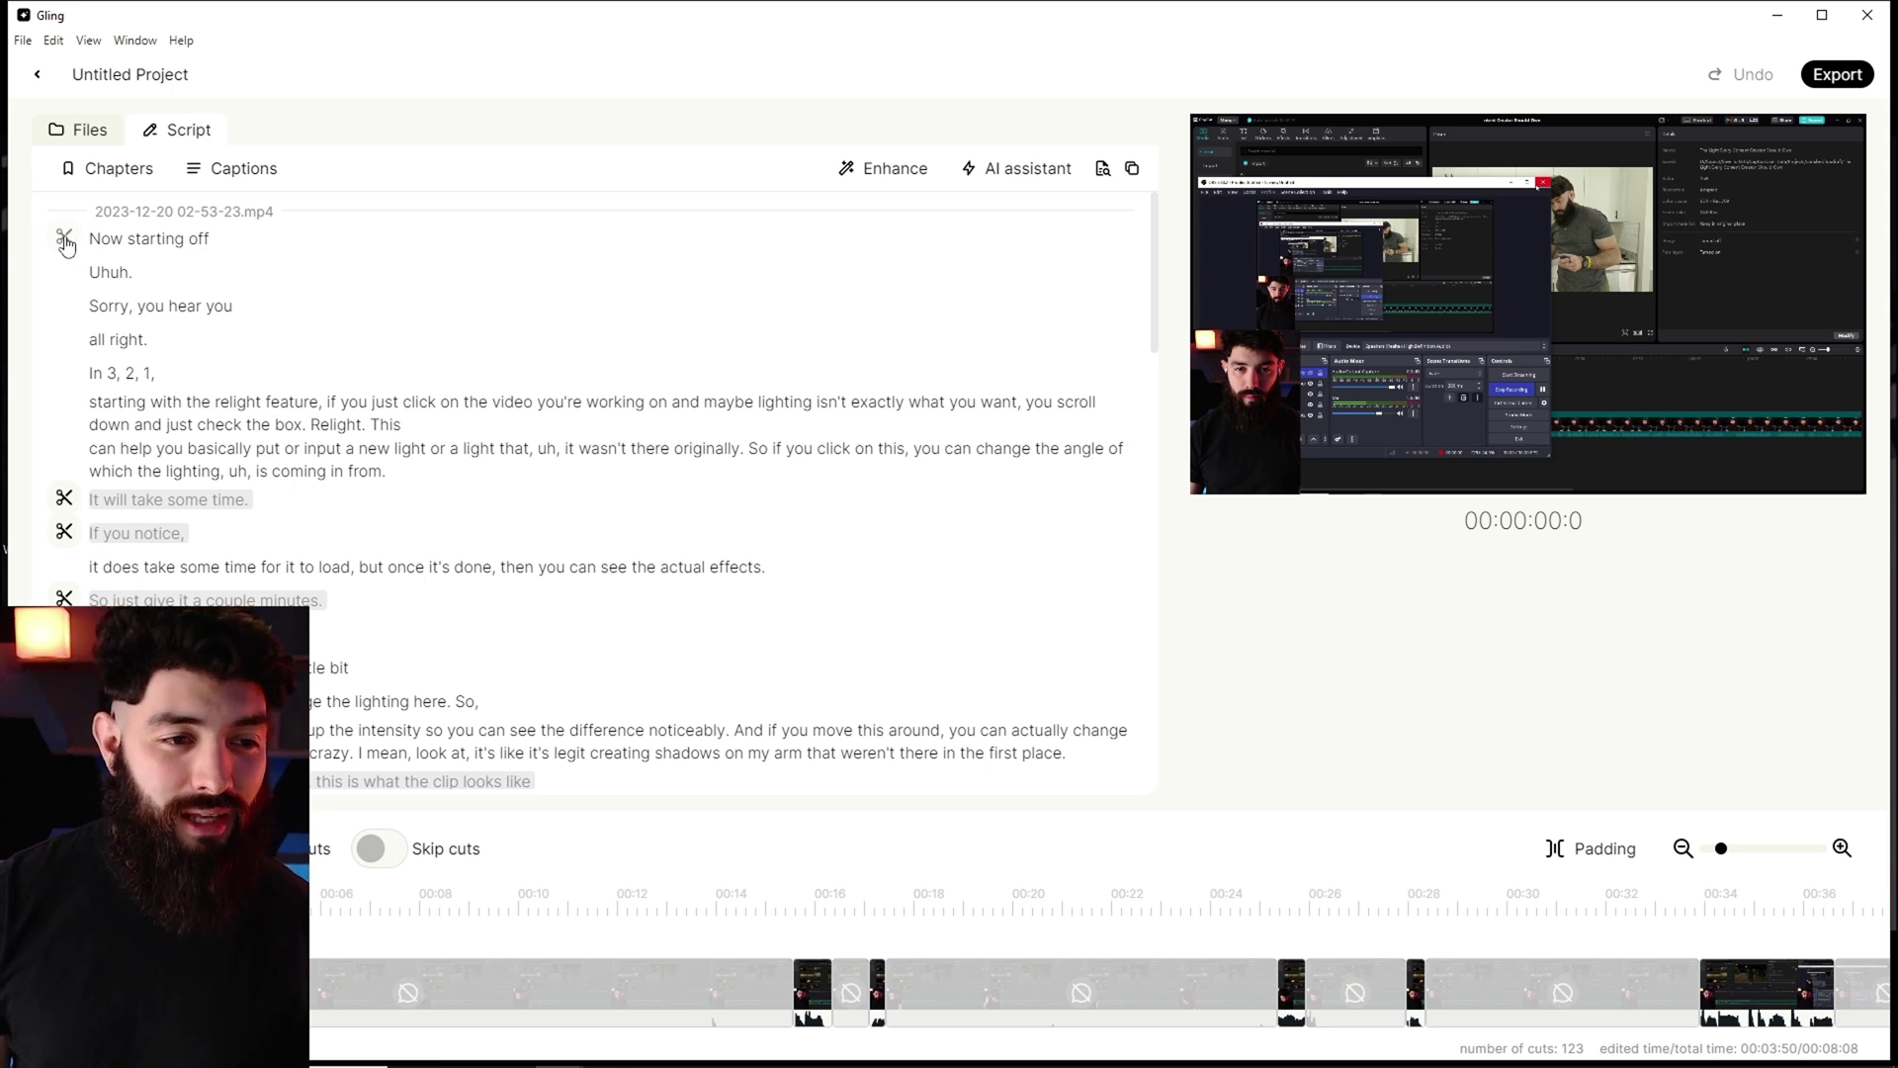
left_click(64, 240)
left_click(65, 273)
left_click(64, 307)
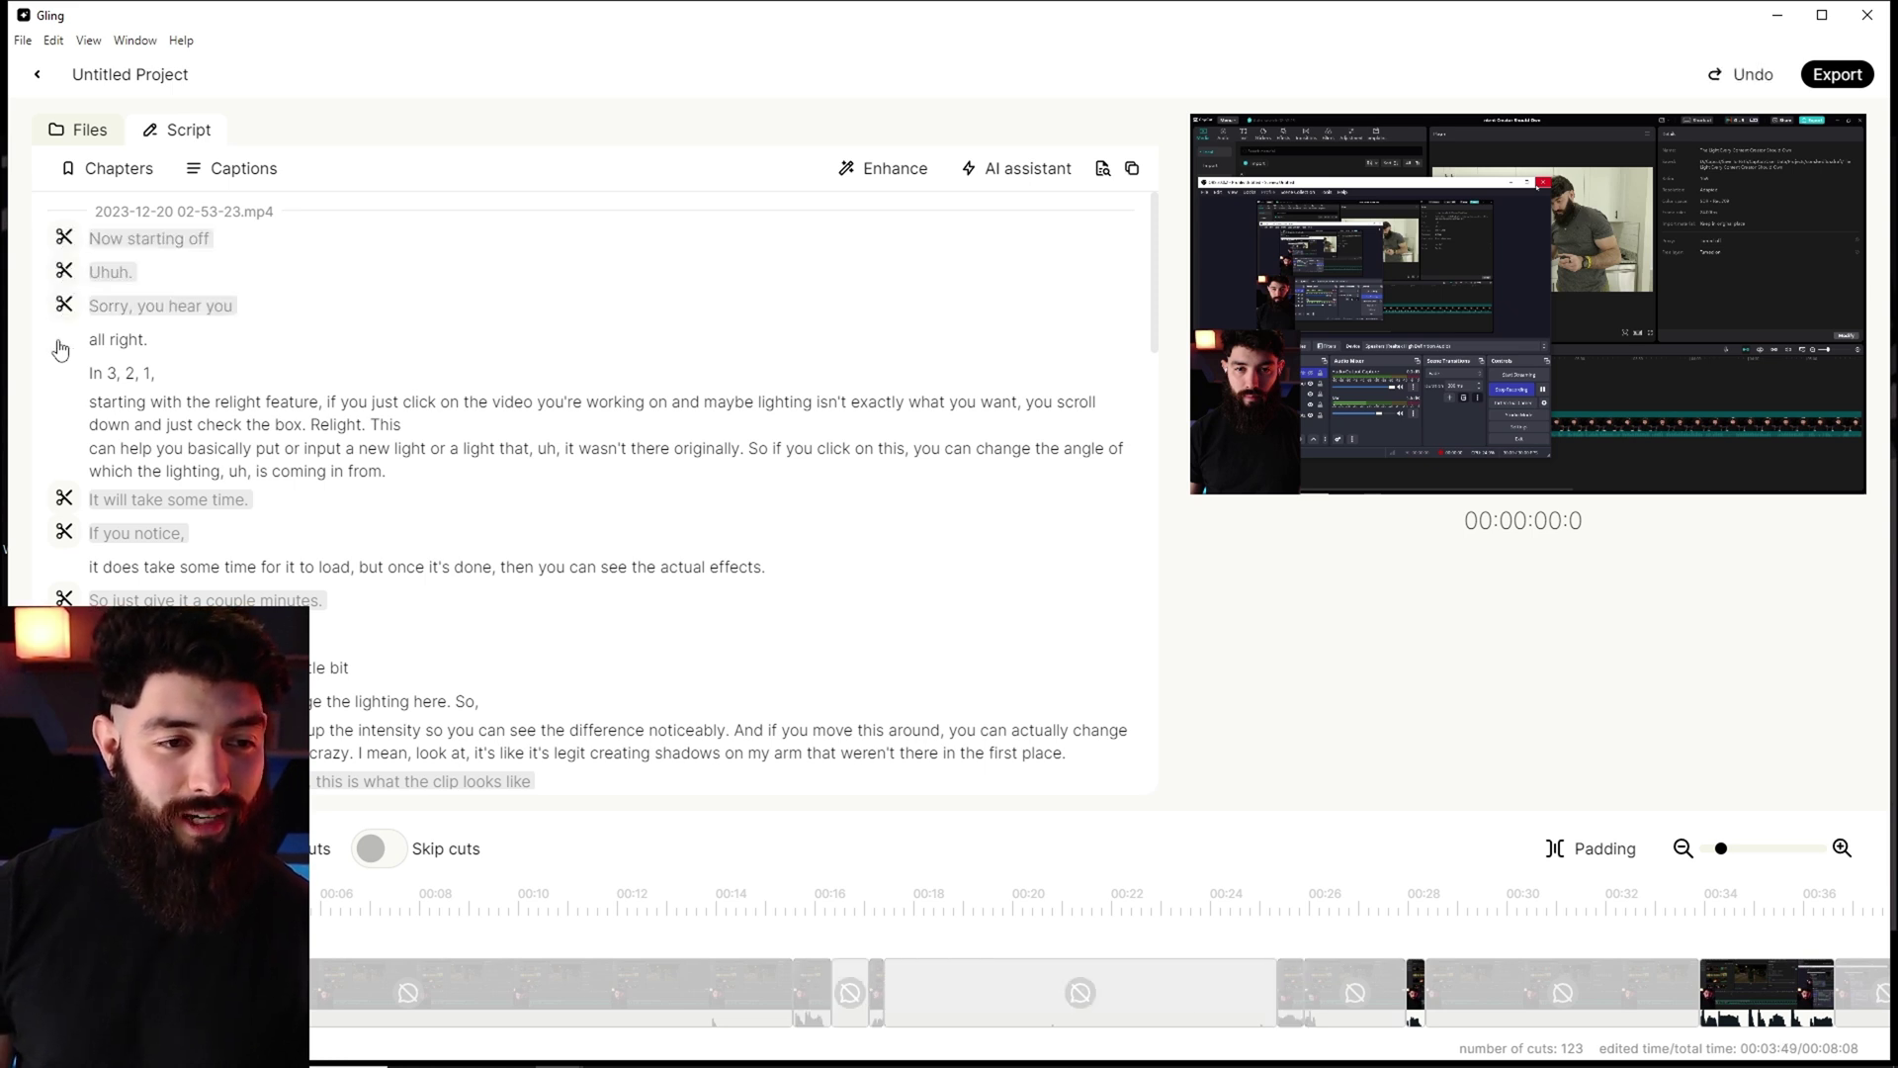
left_click(64, 340)
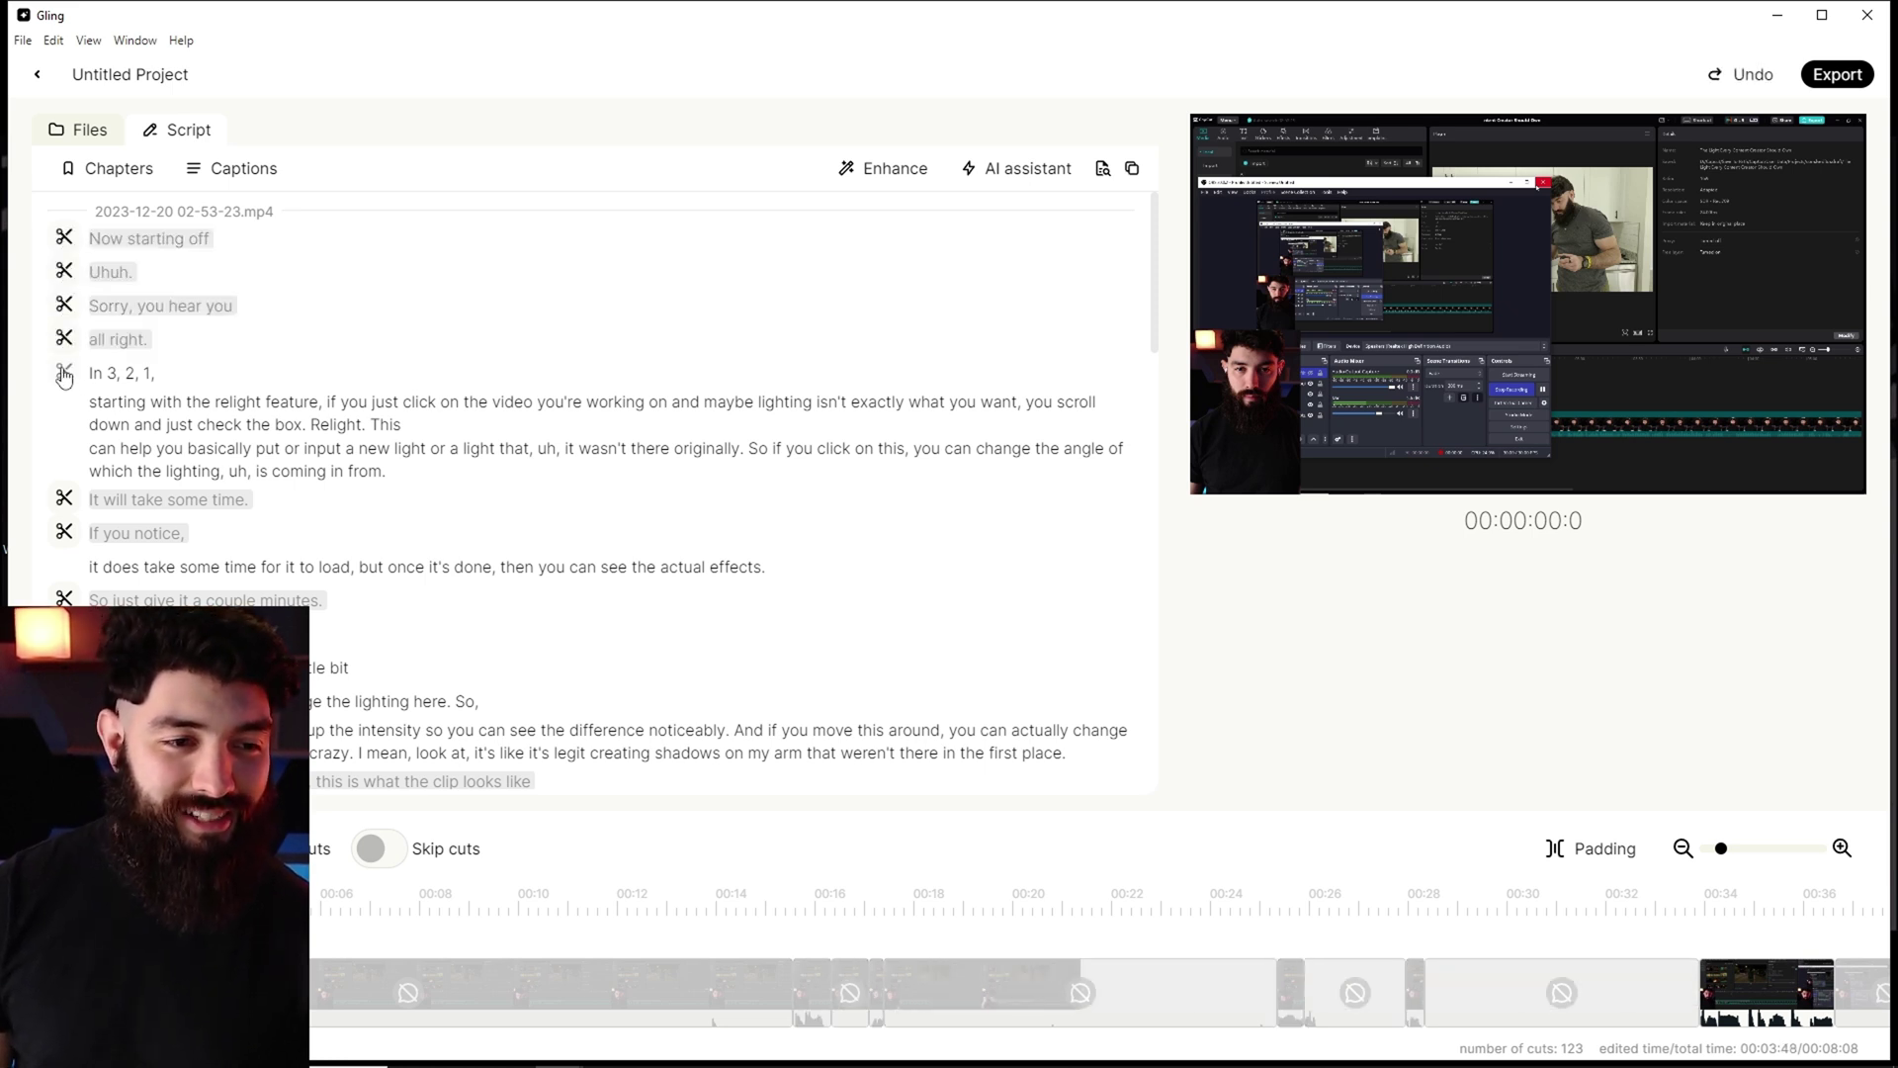
left_click(64, 376)
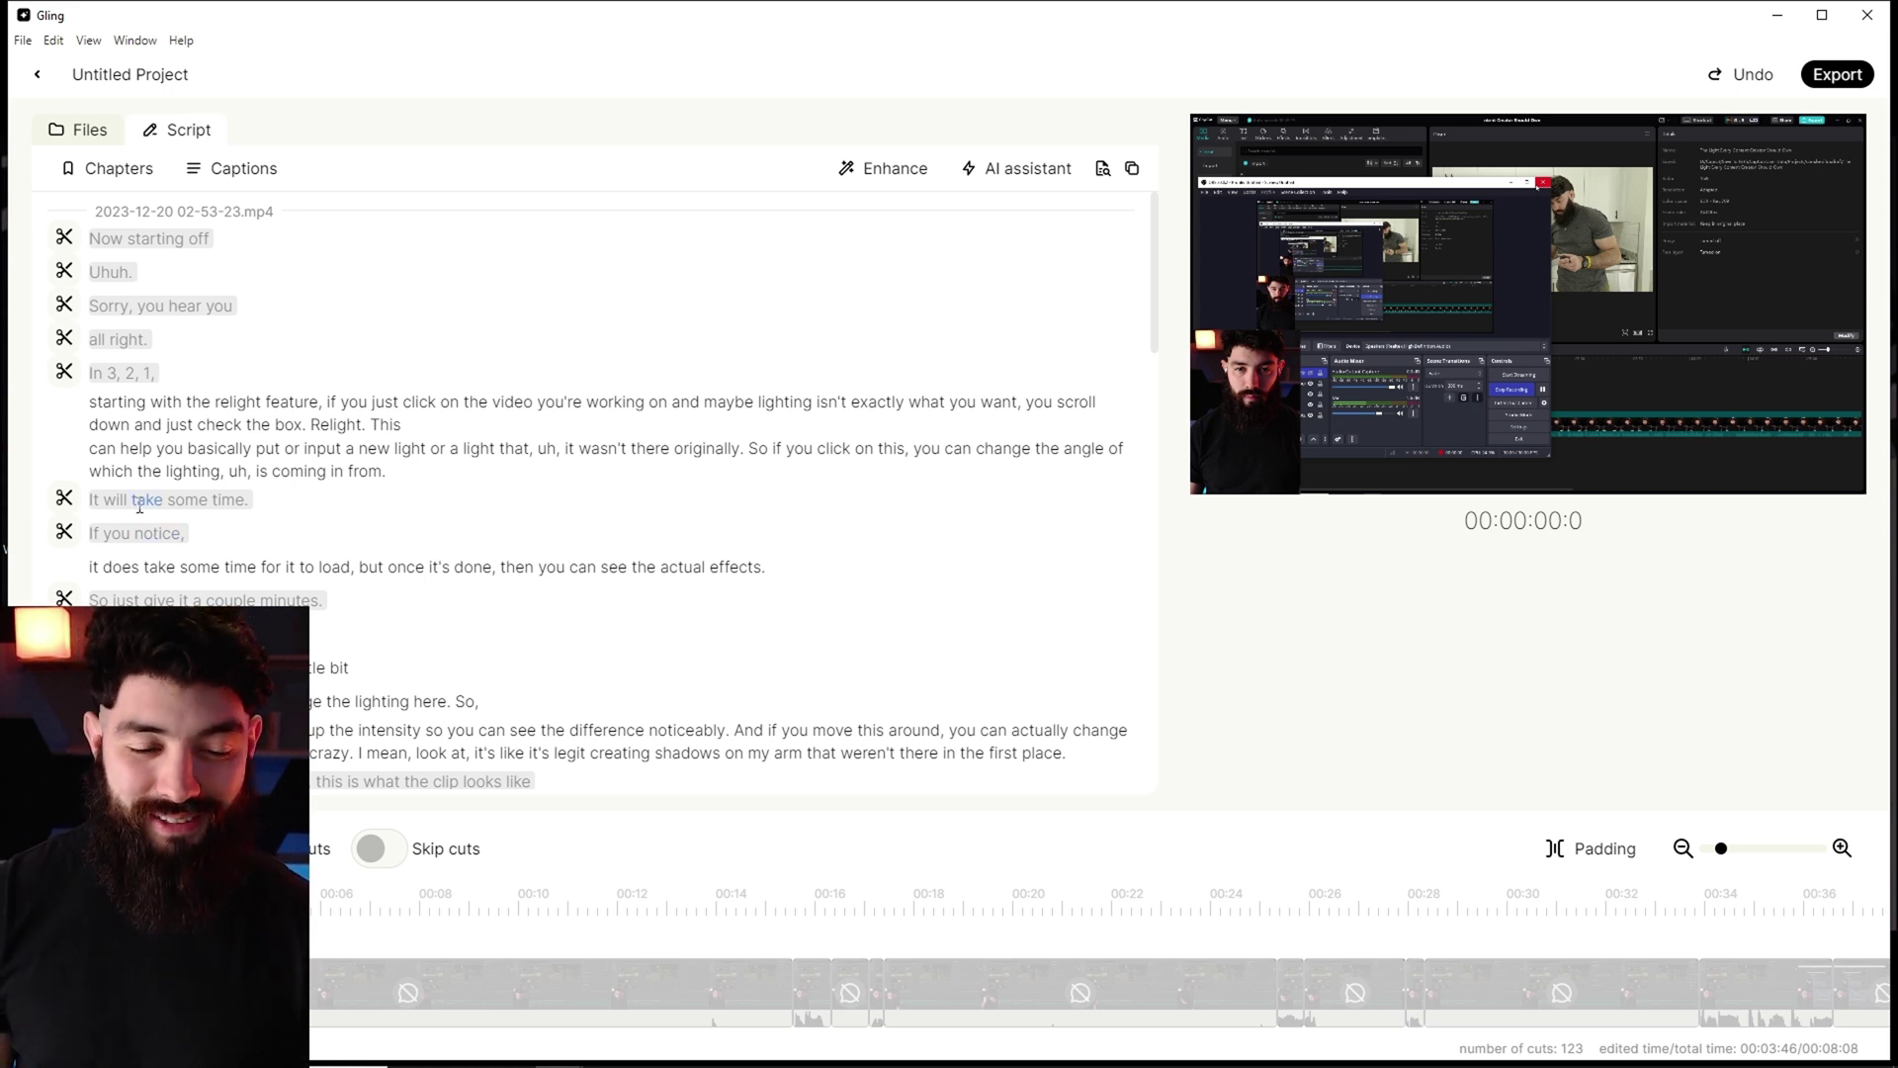
- Jump to 'here' in the script, set the playhead near 00:12.9, and enable Skip cuts
scroll(99, 454, "down", 10)
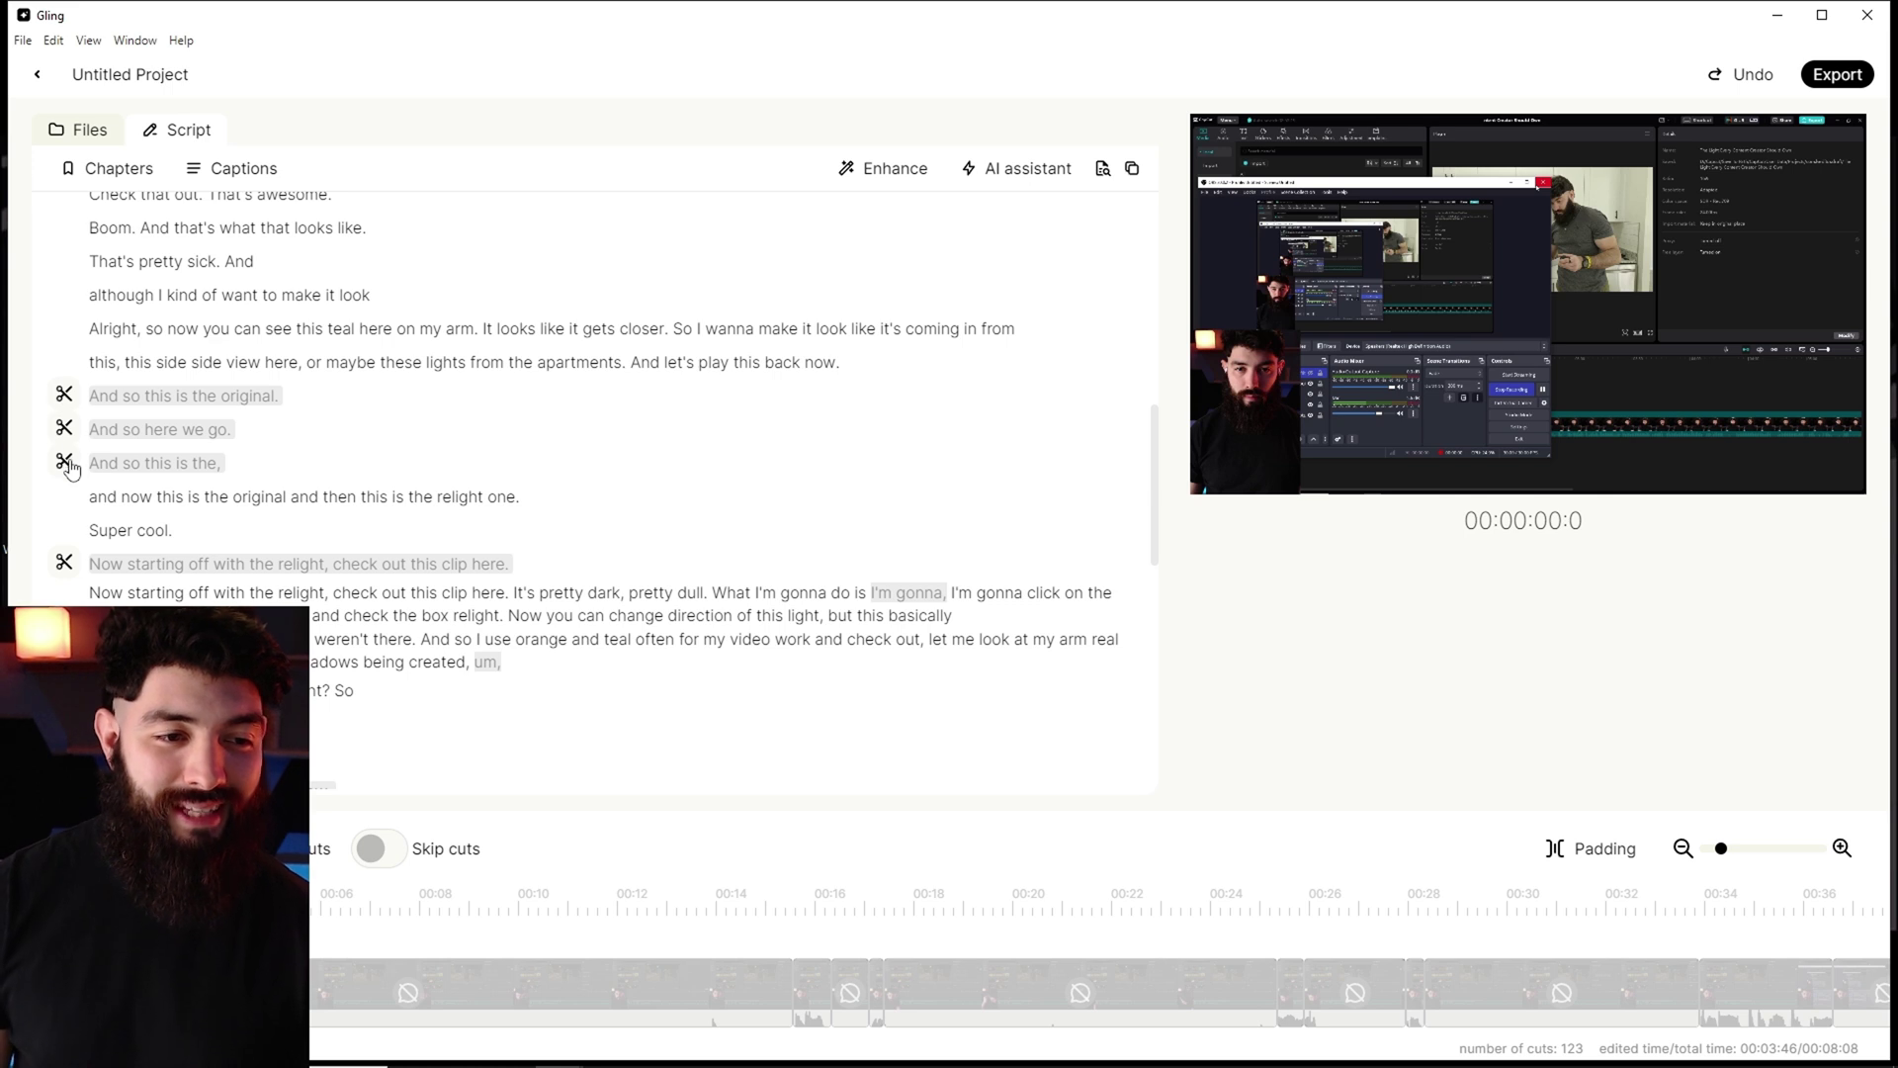
left_click(160, 428)
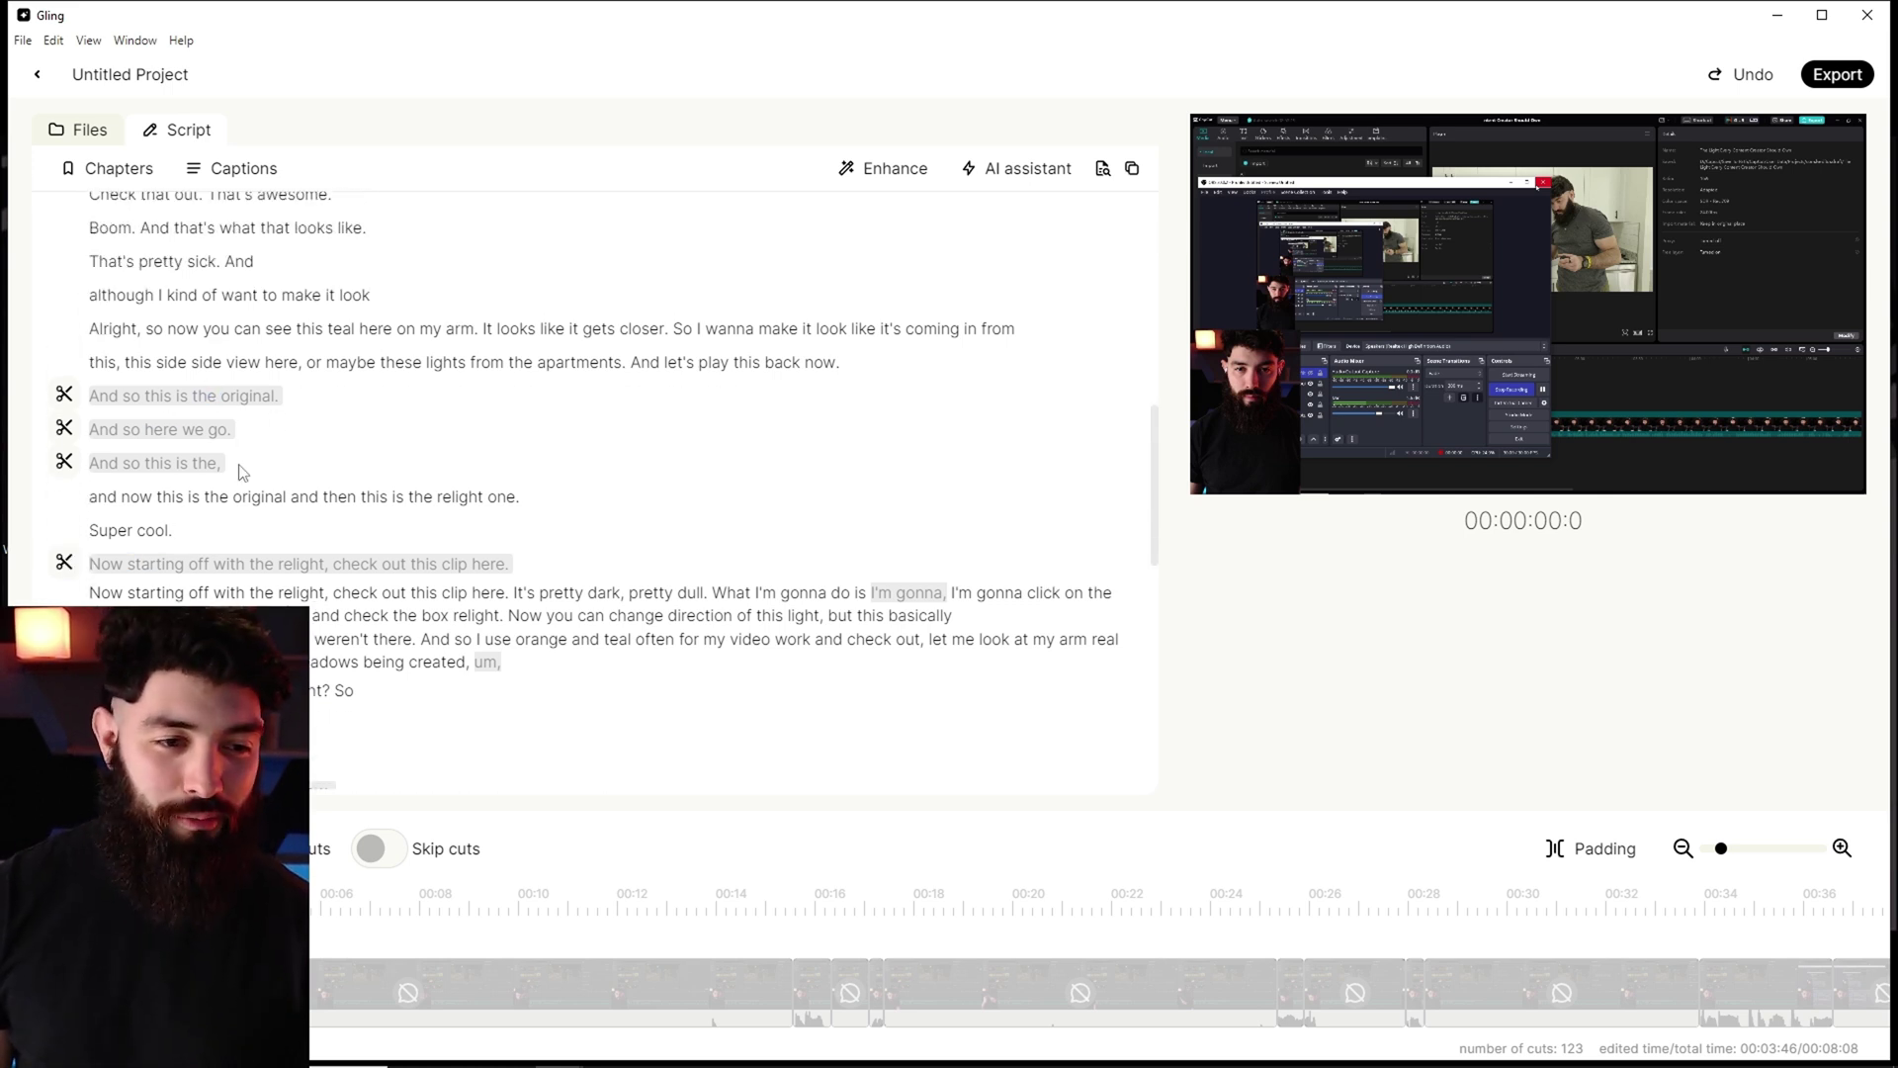
left_click(638, 908)
left_click(890, 907)
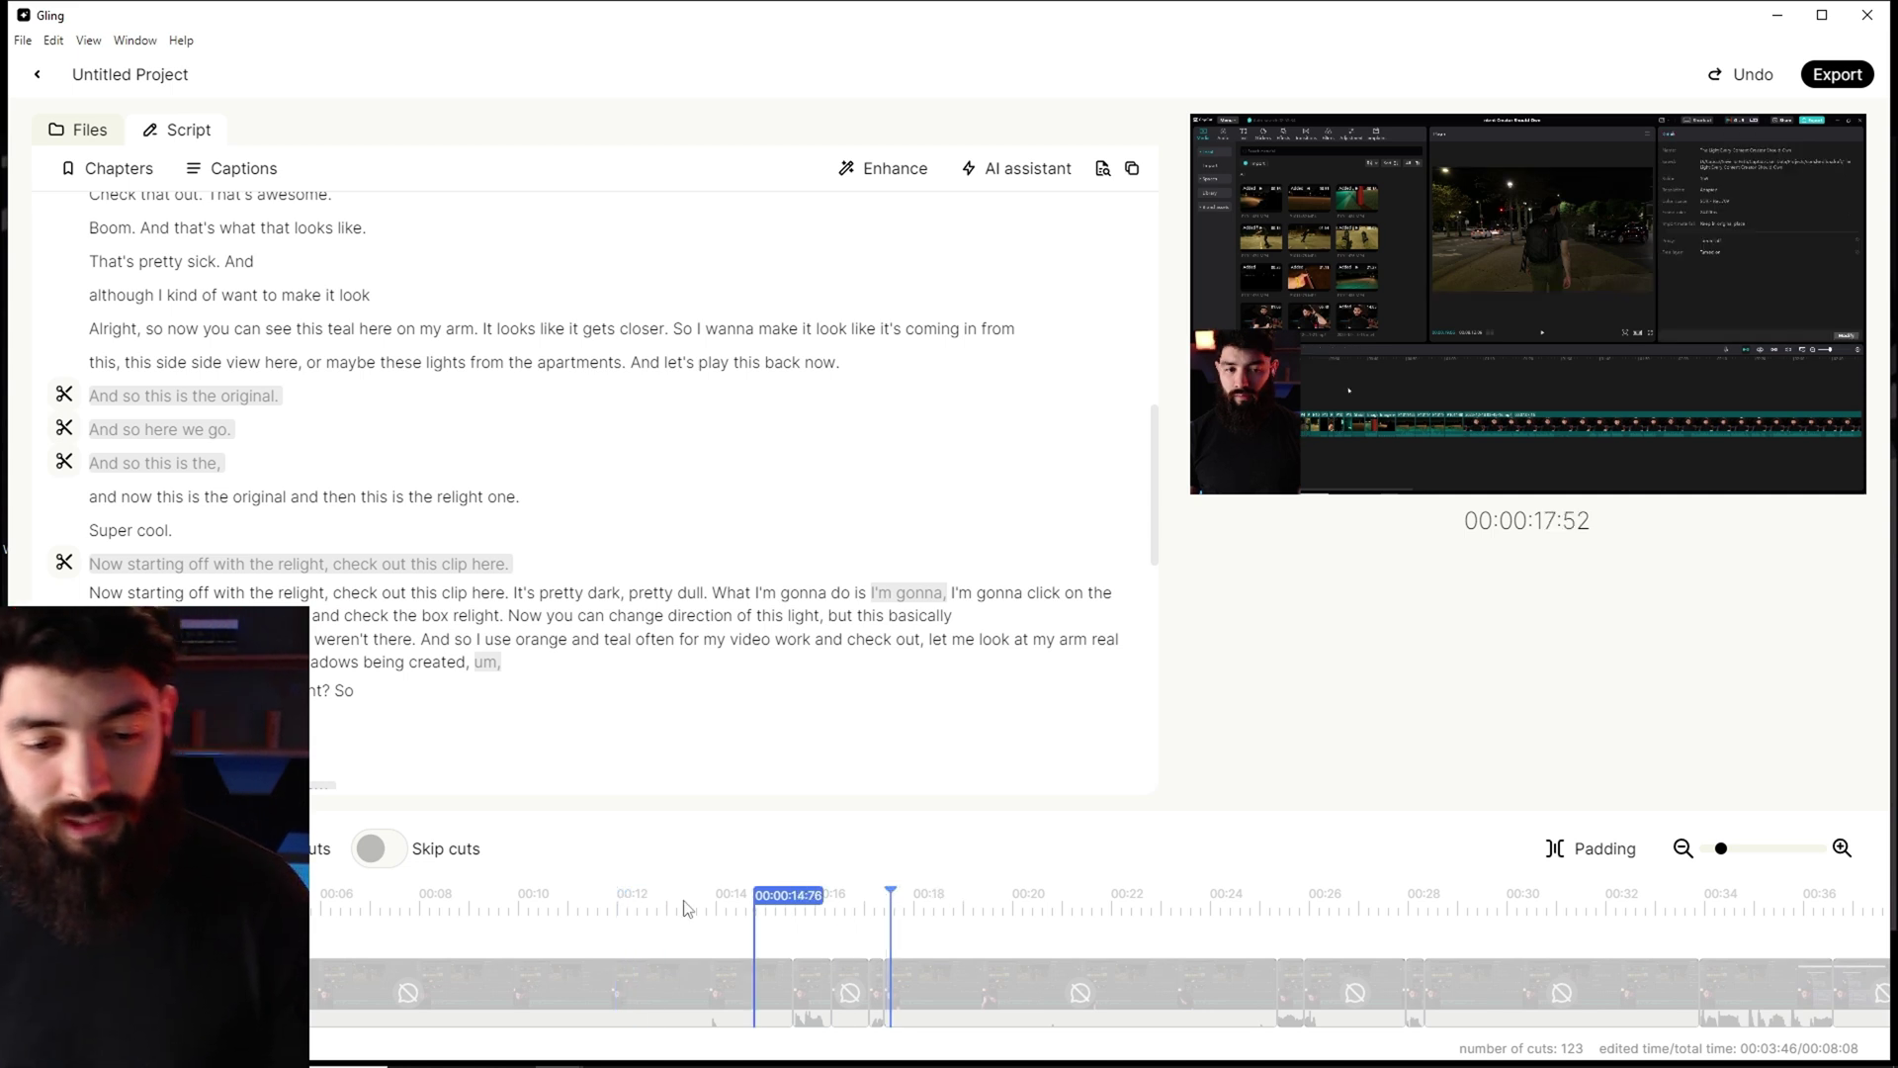
left_click(664, 908)
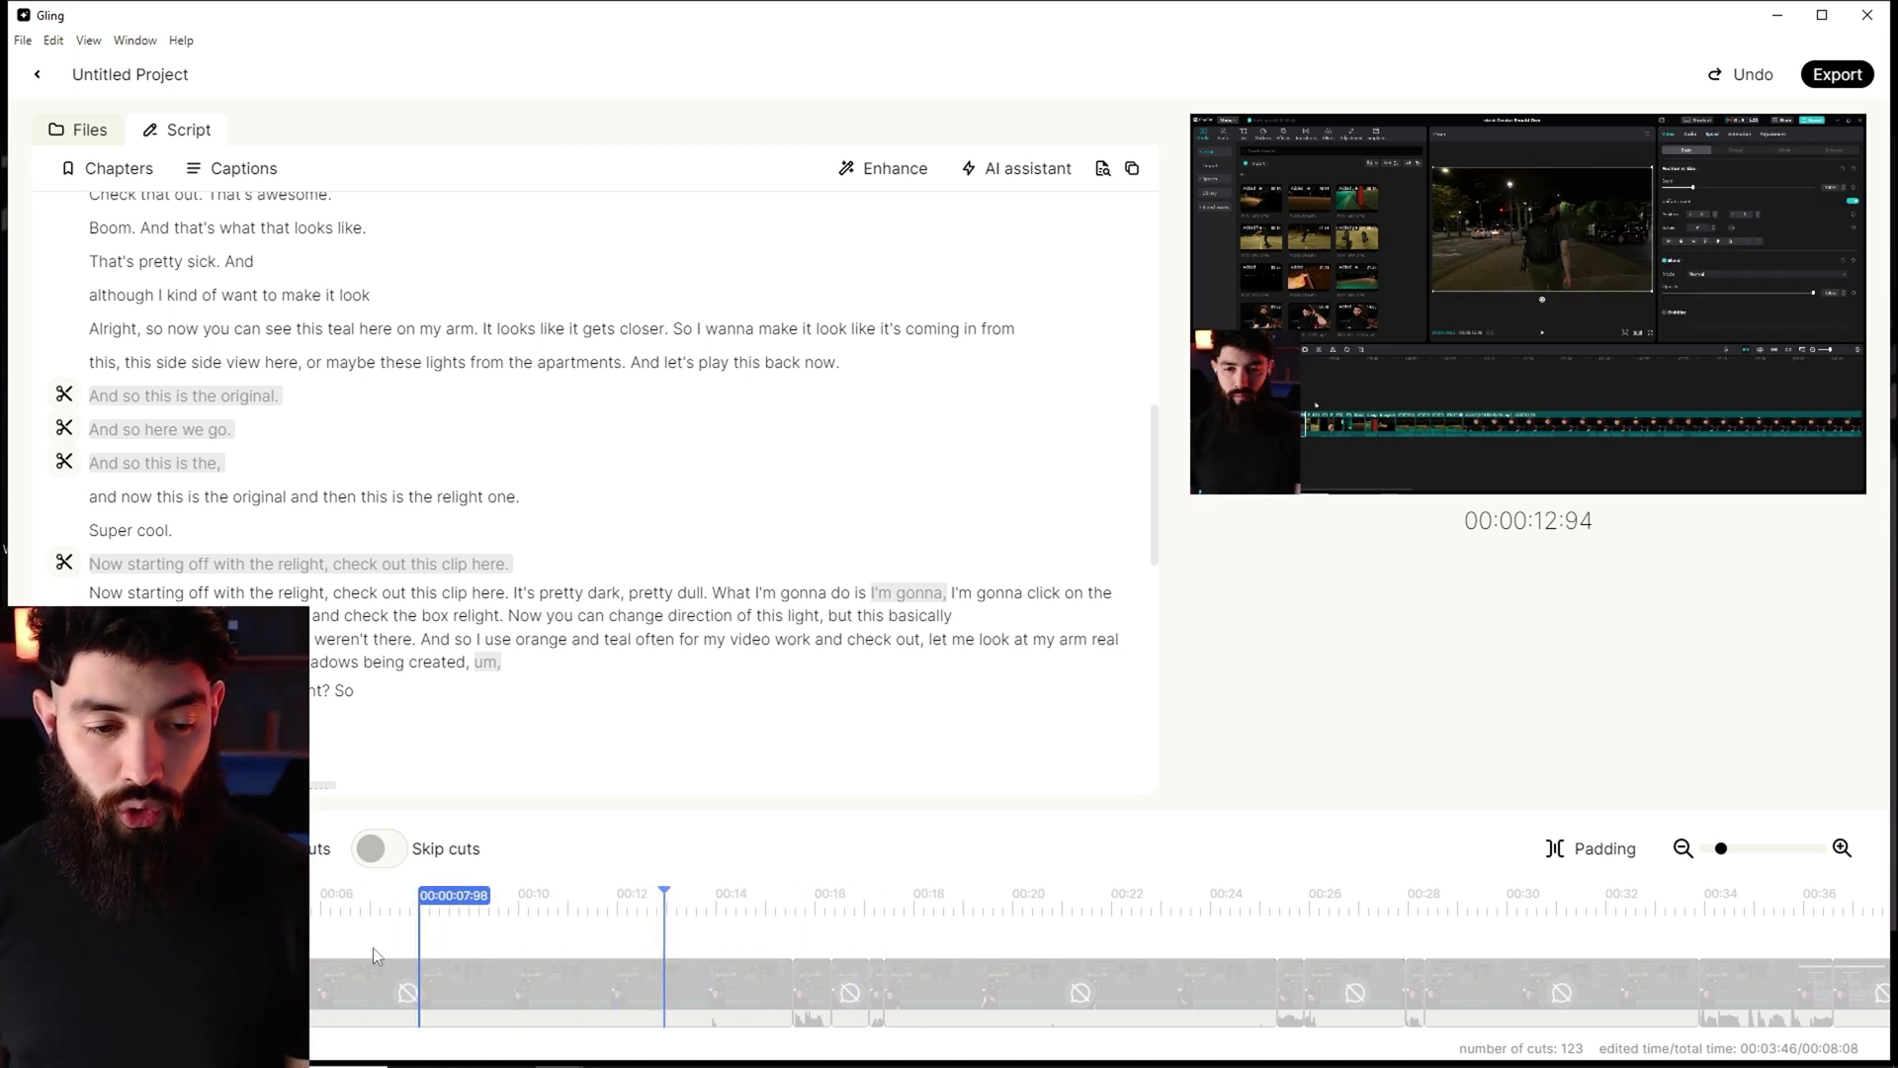
left_click(373, 848)
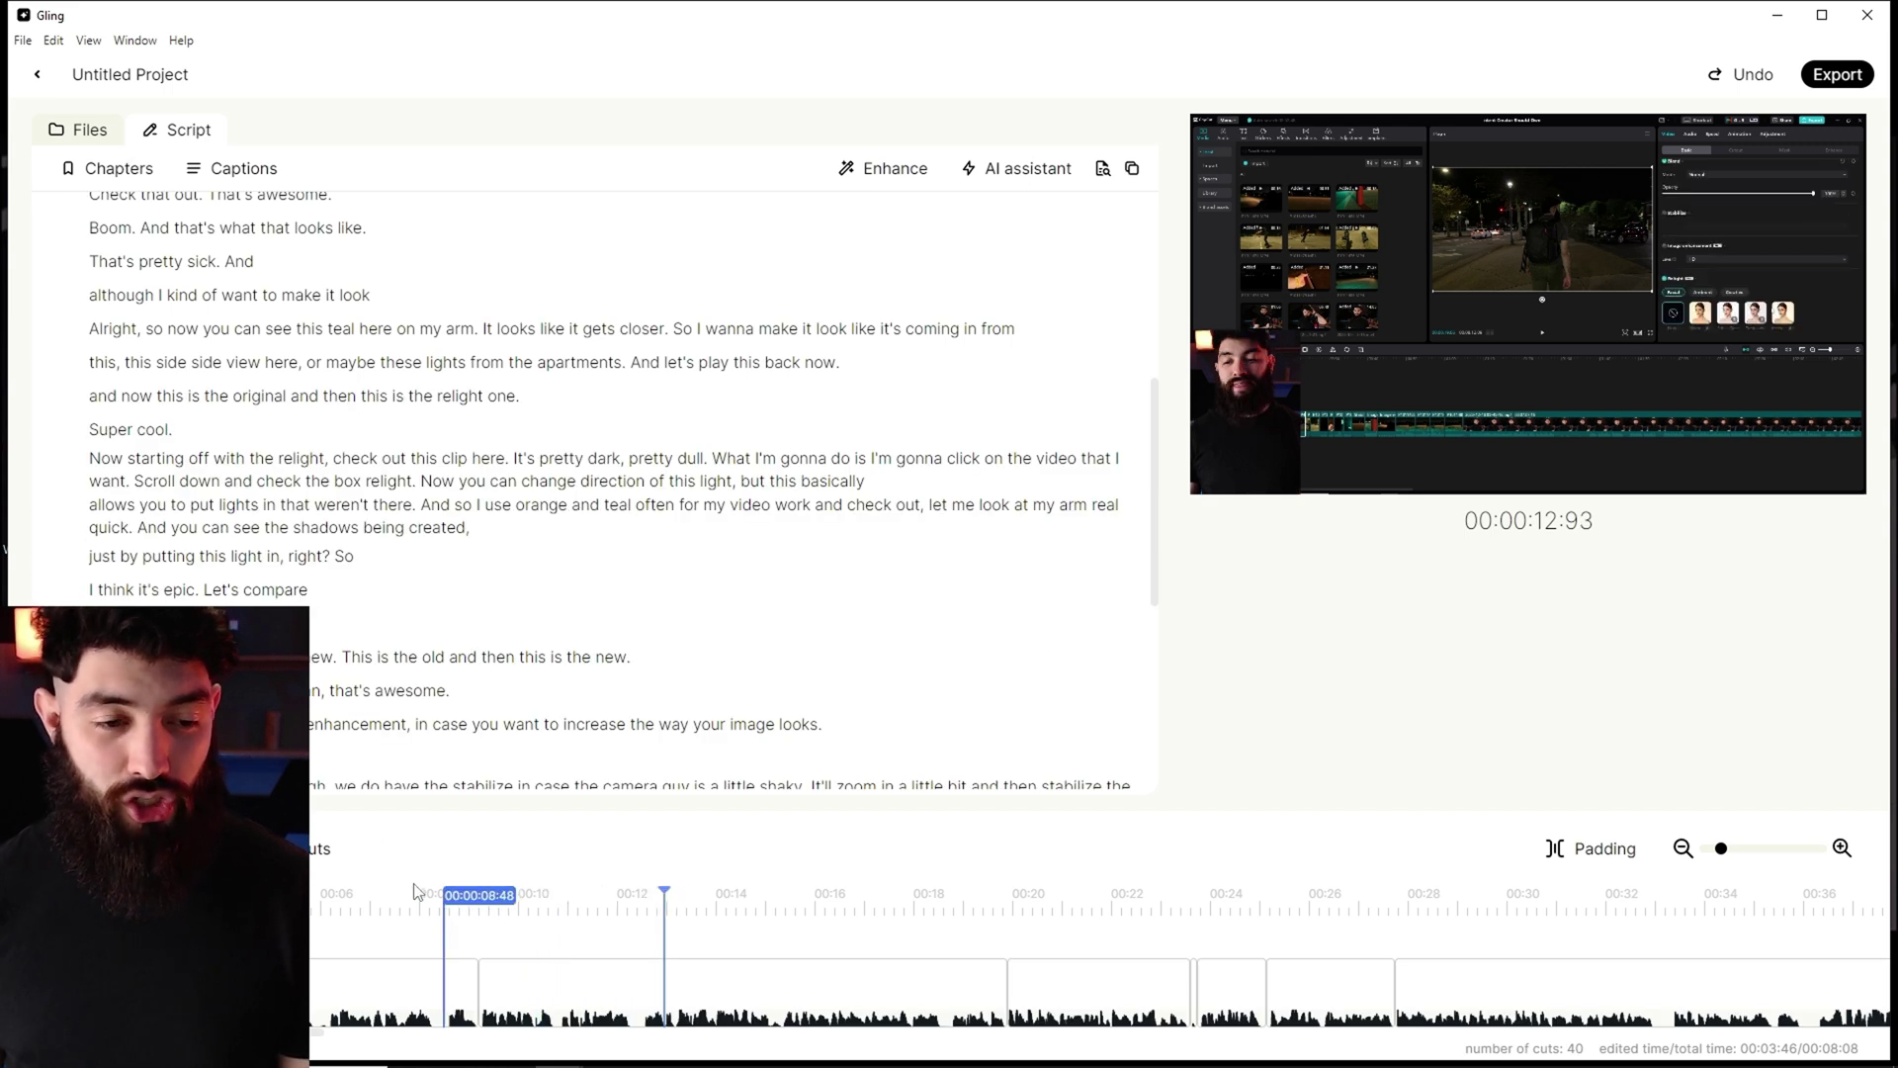
- Scrub the timeline around 00:18–00:23 and play the trimmed edit from about 00:20
scroll(360, 513, "down", 5)
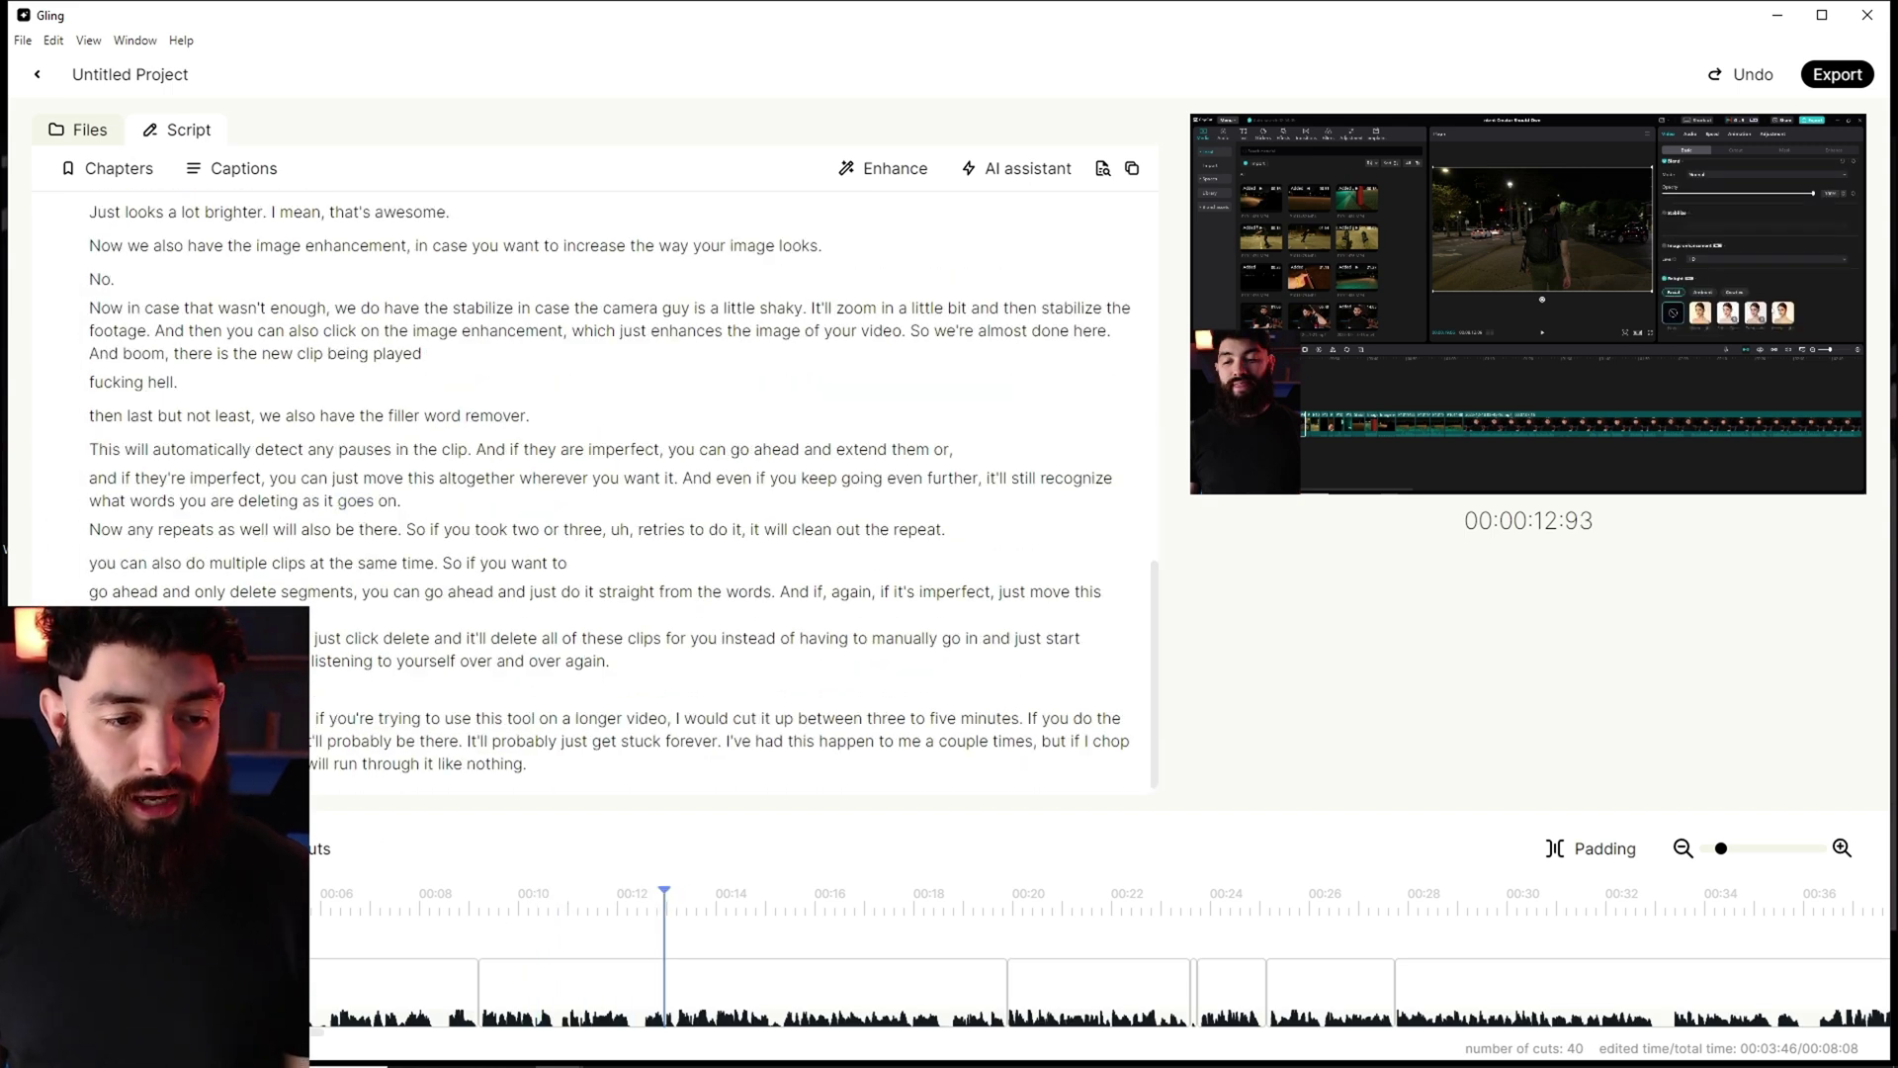
left_click(946, 929)
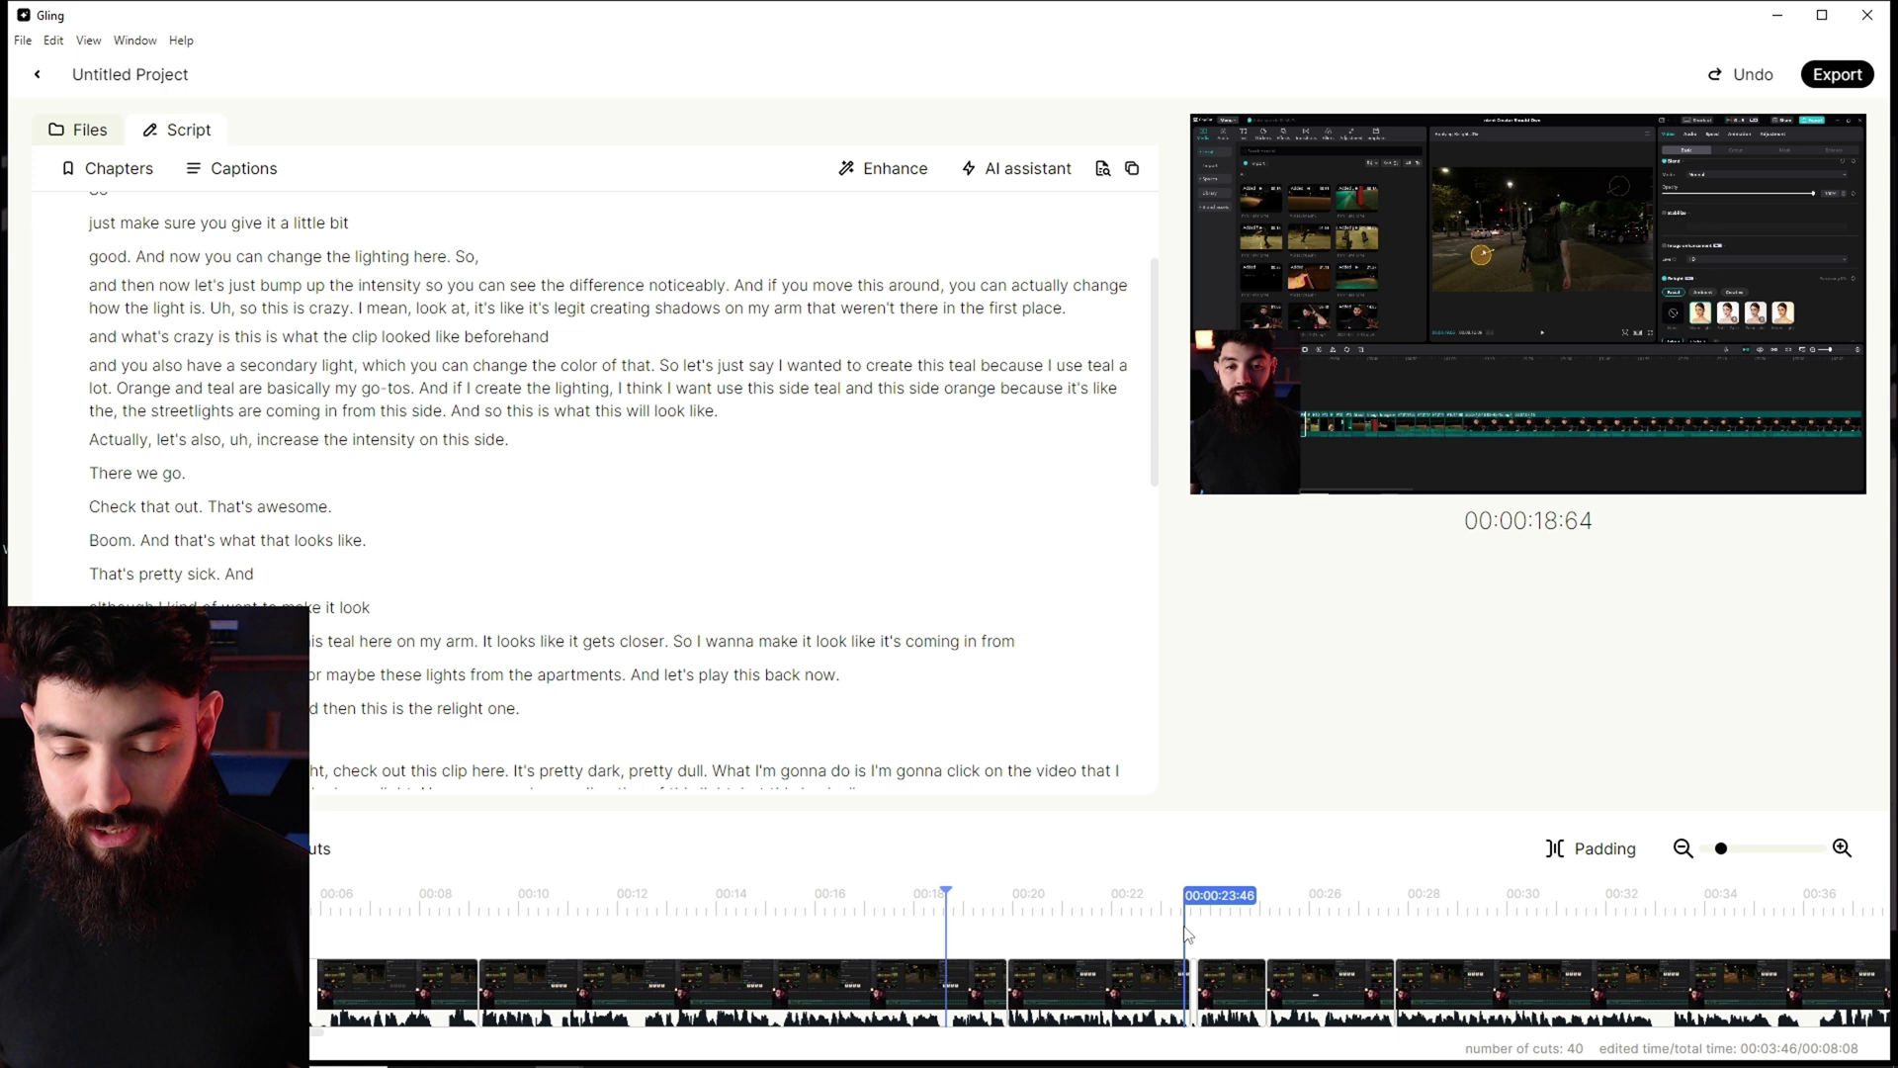
left_click(1182, 935)
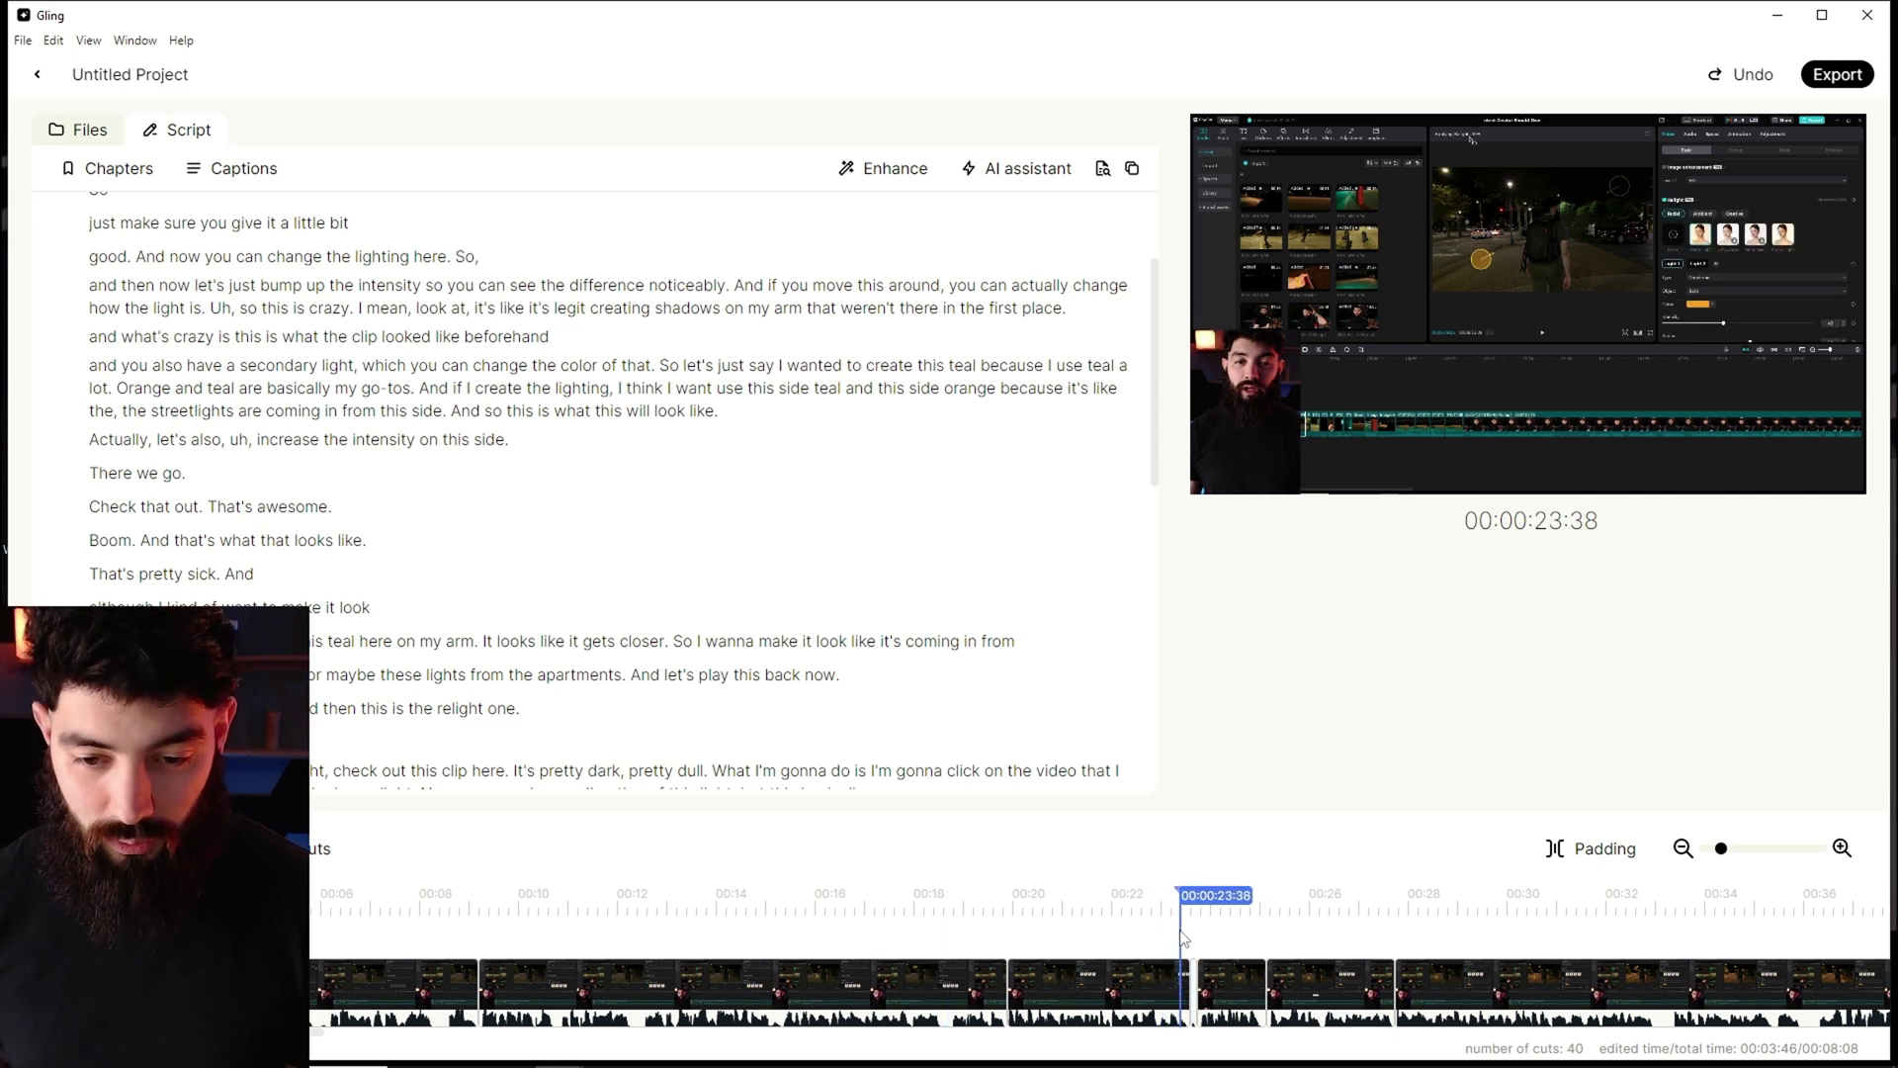
left_click(1013, 934)
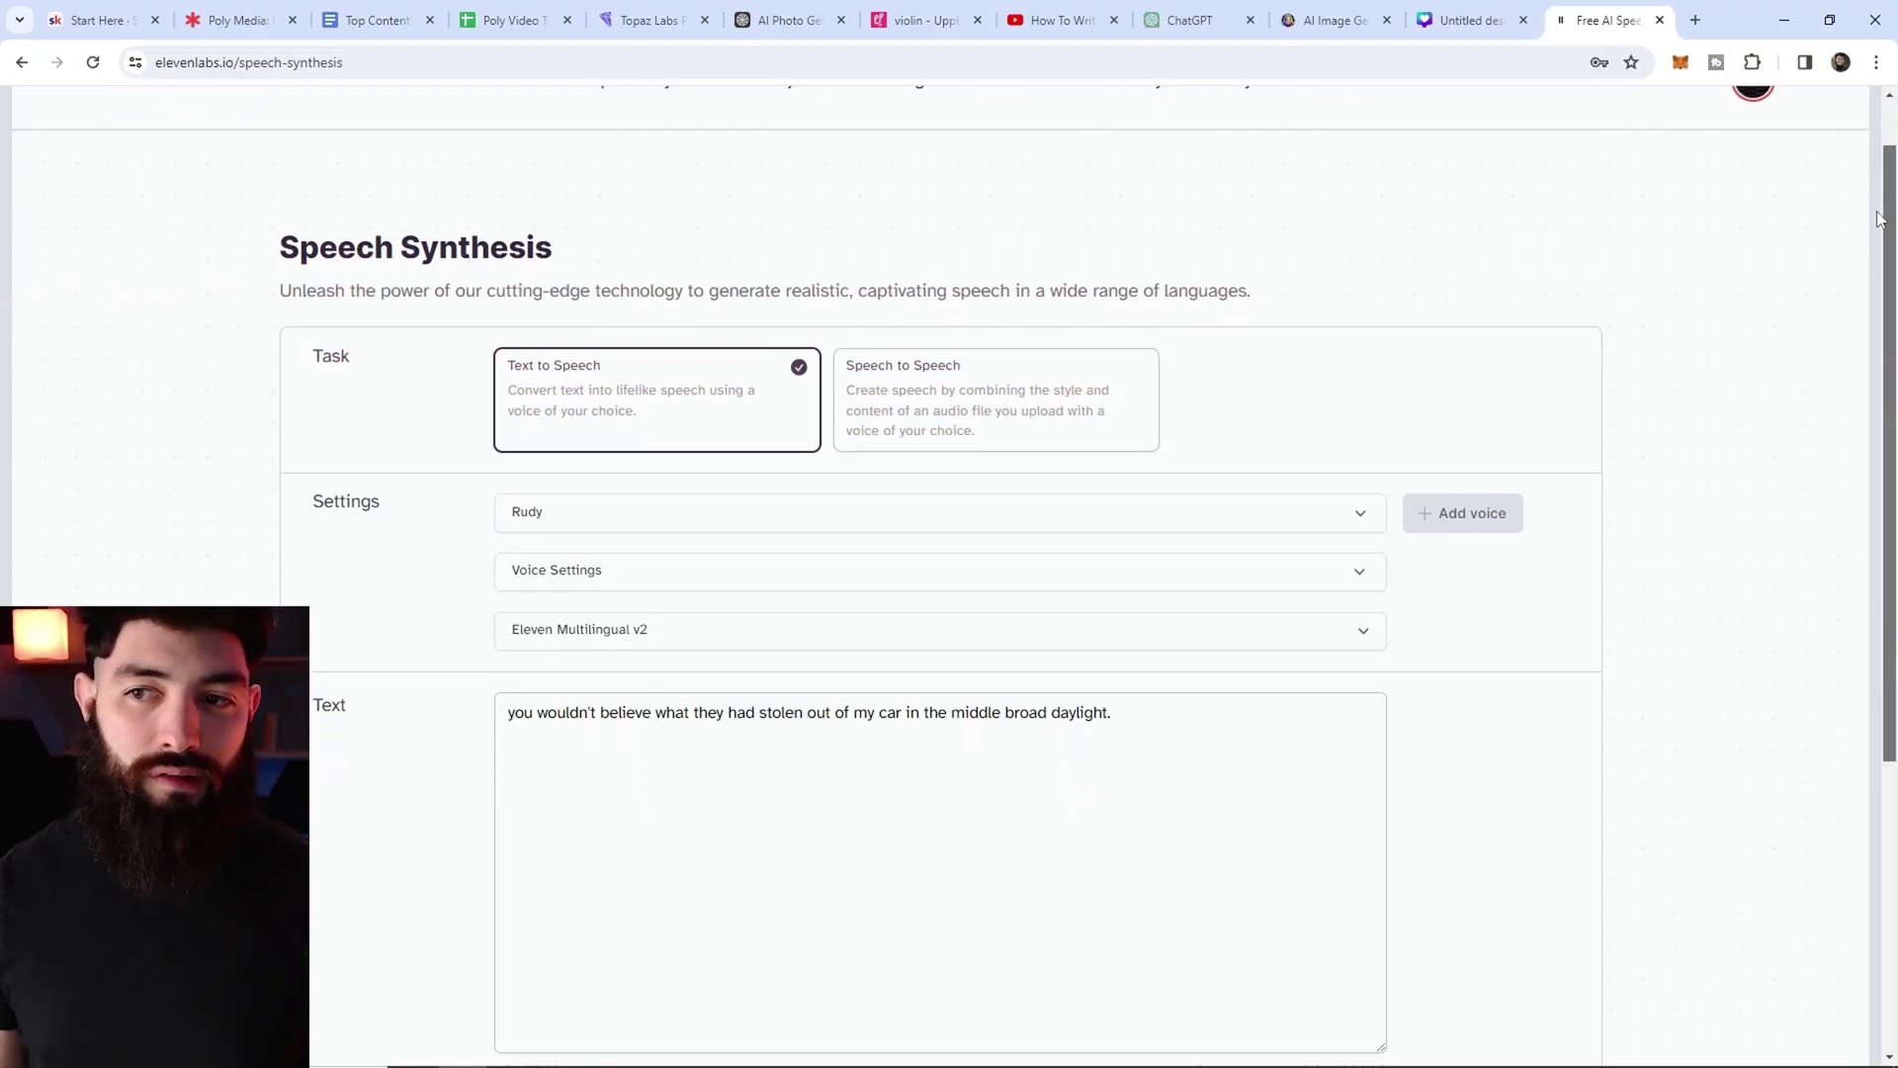
- Scroll the Speech Synthesis page to review the Eleven Multilingual v2 setup and click into the sample text
left_click_drag(1875, 234, 1886, 360)
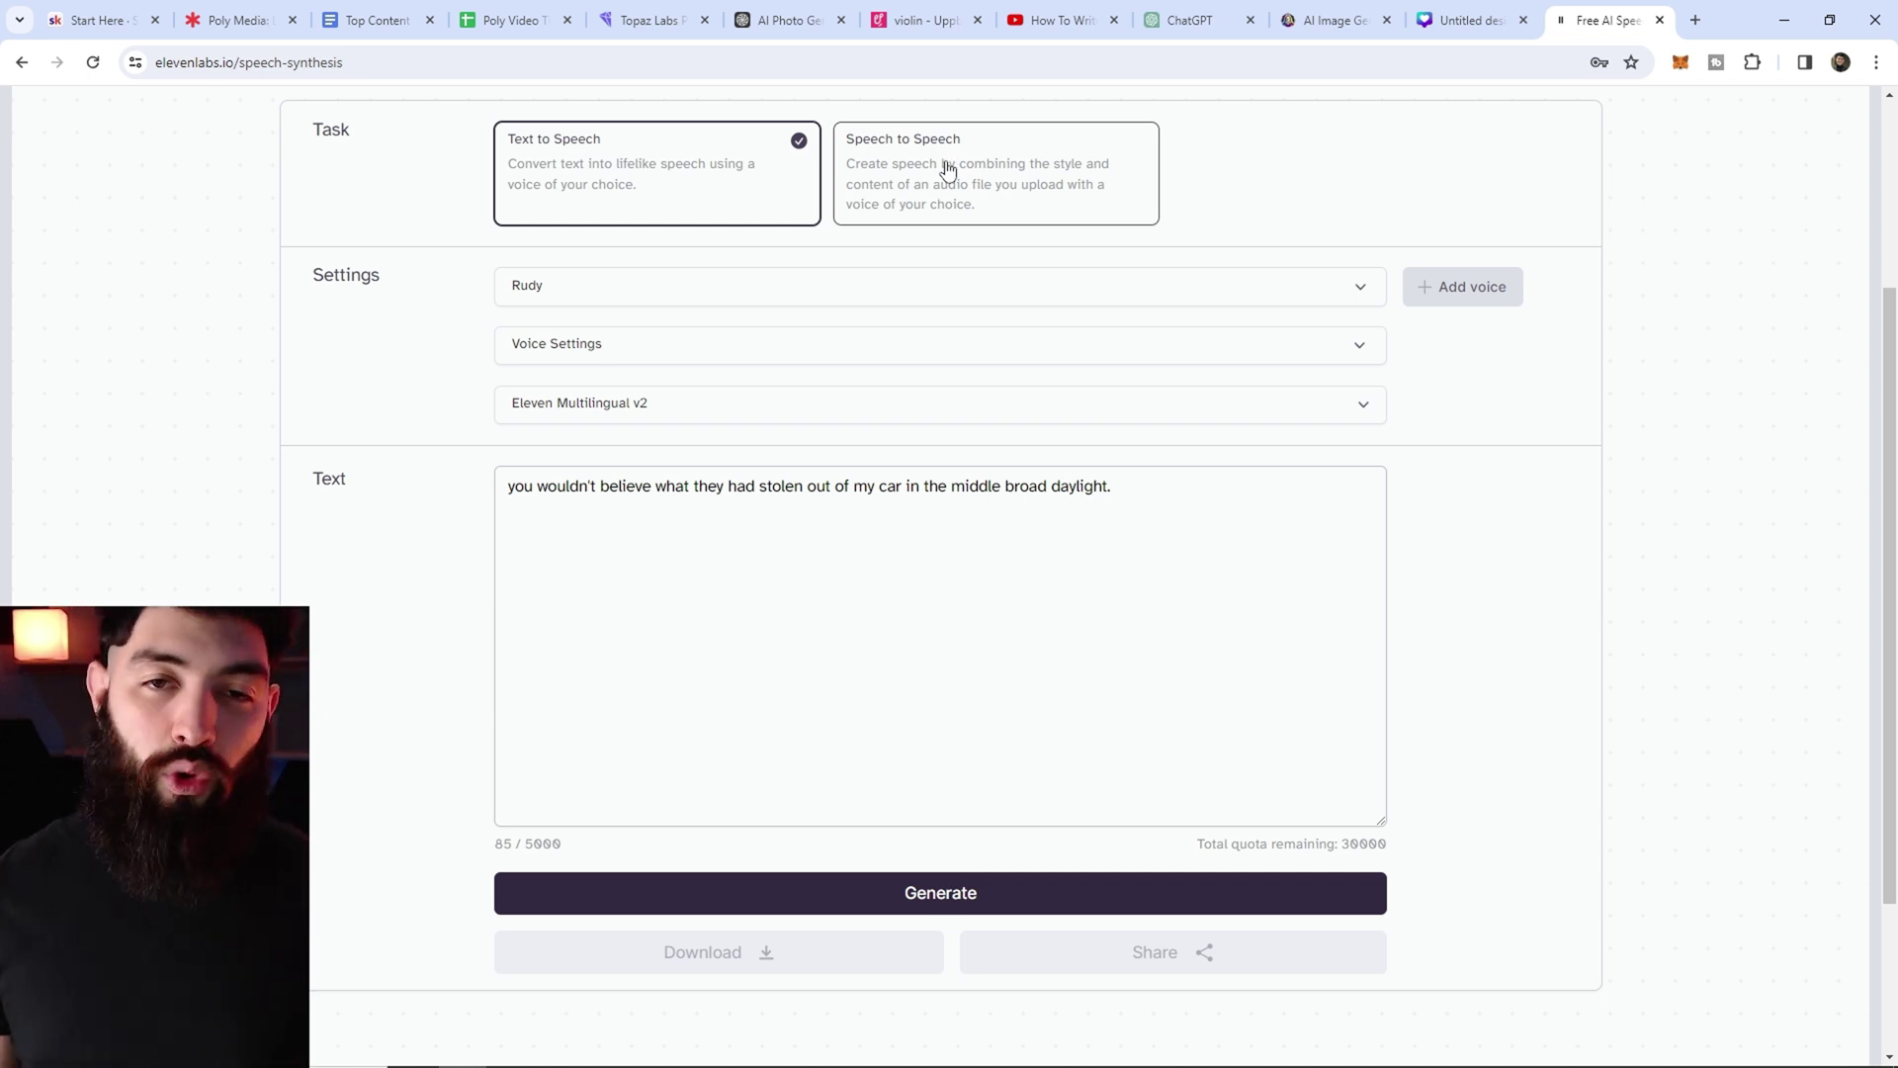
scroll(606, 478, "up", 3)
scroll(783, 471, "down", 2)
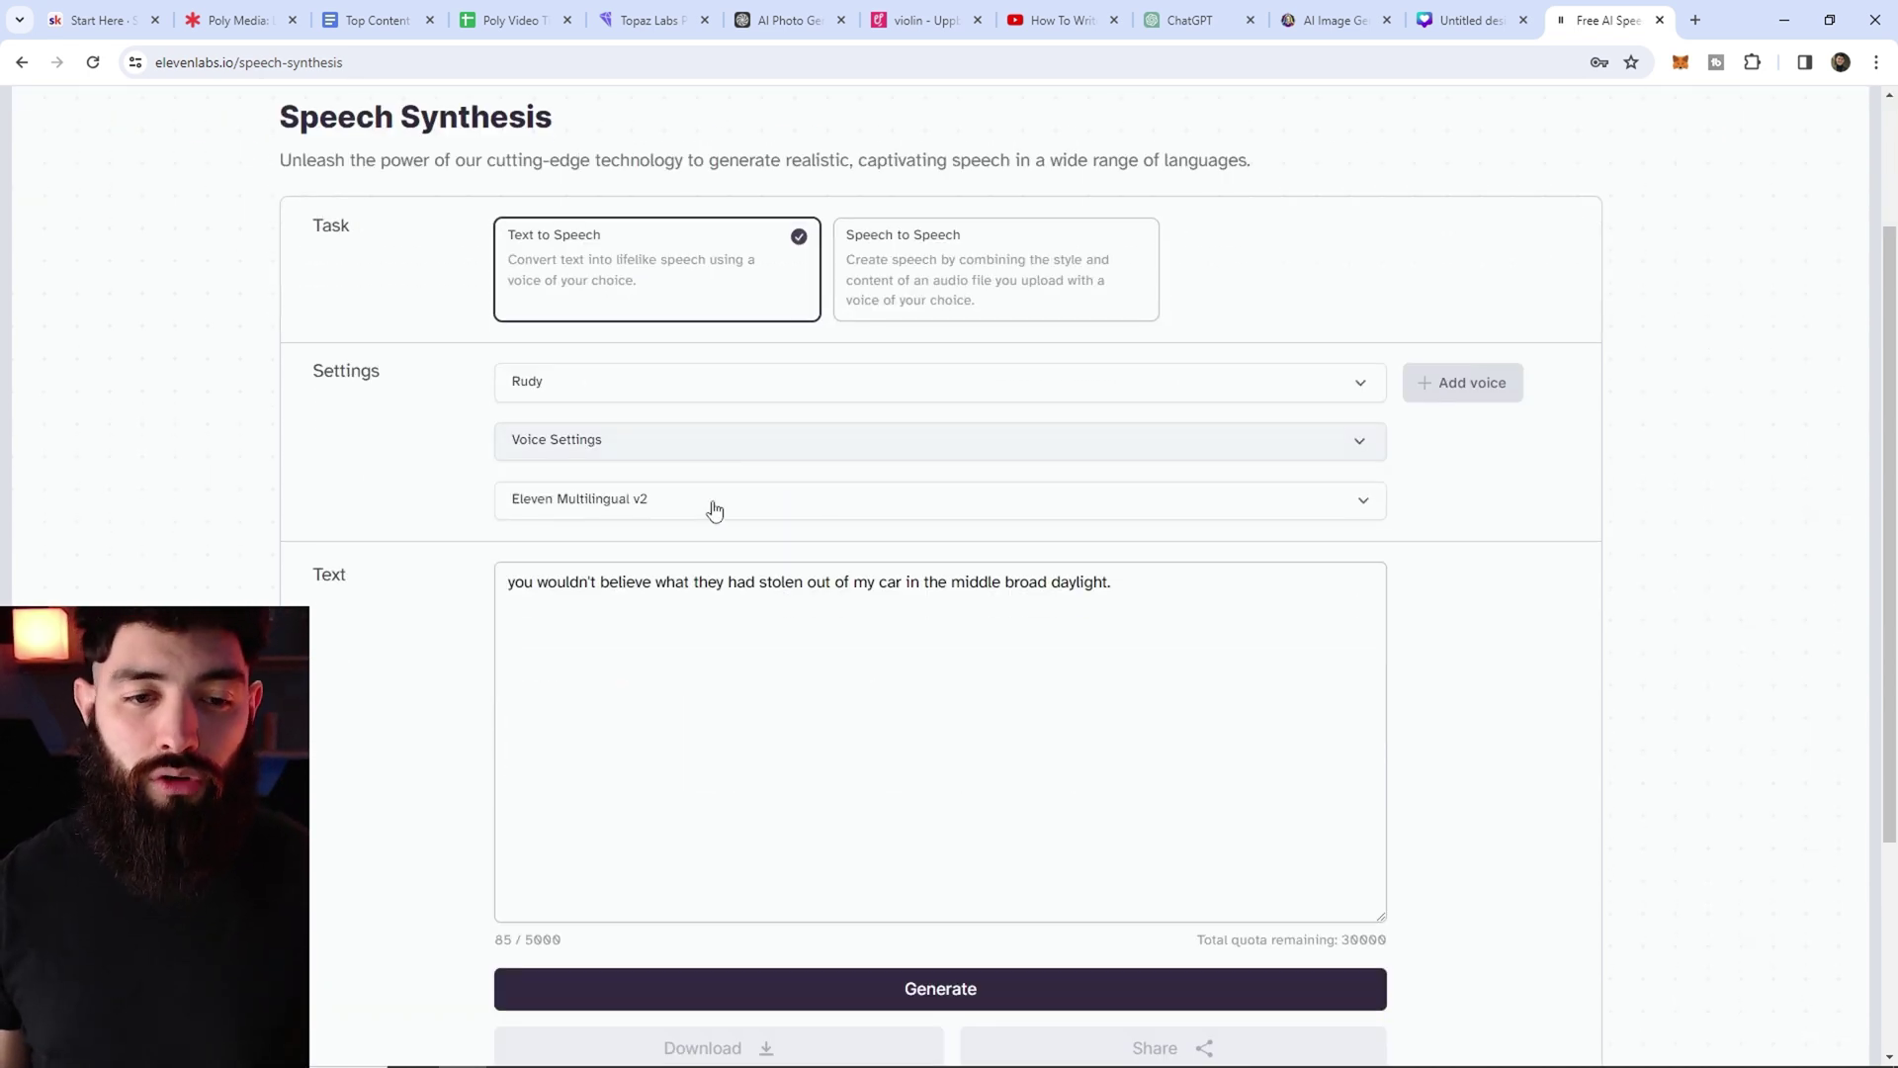
left_click(632, 656)
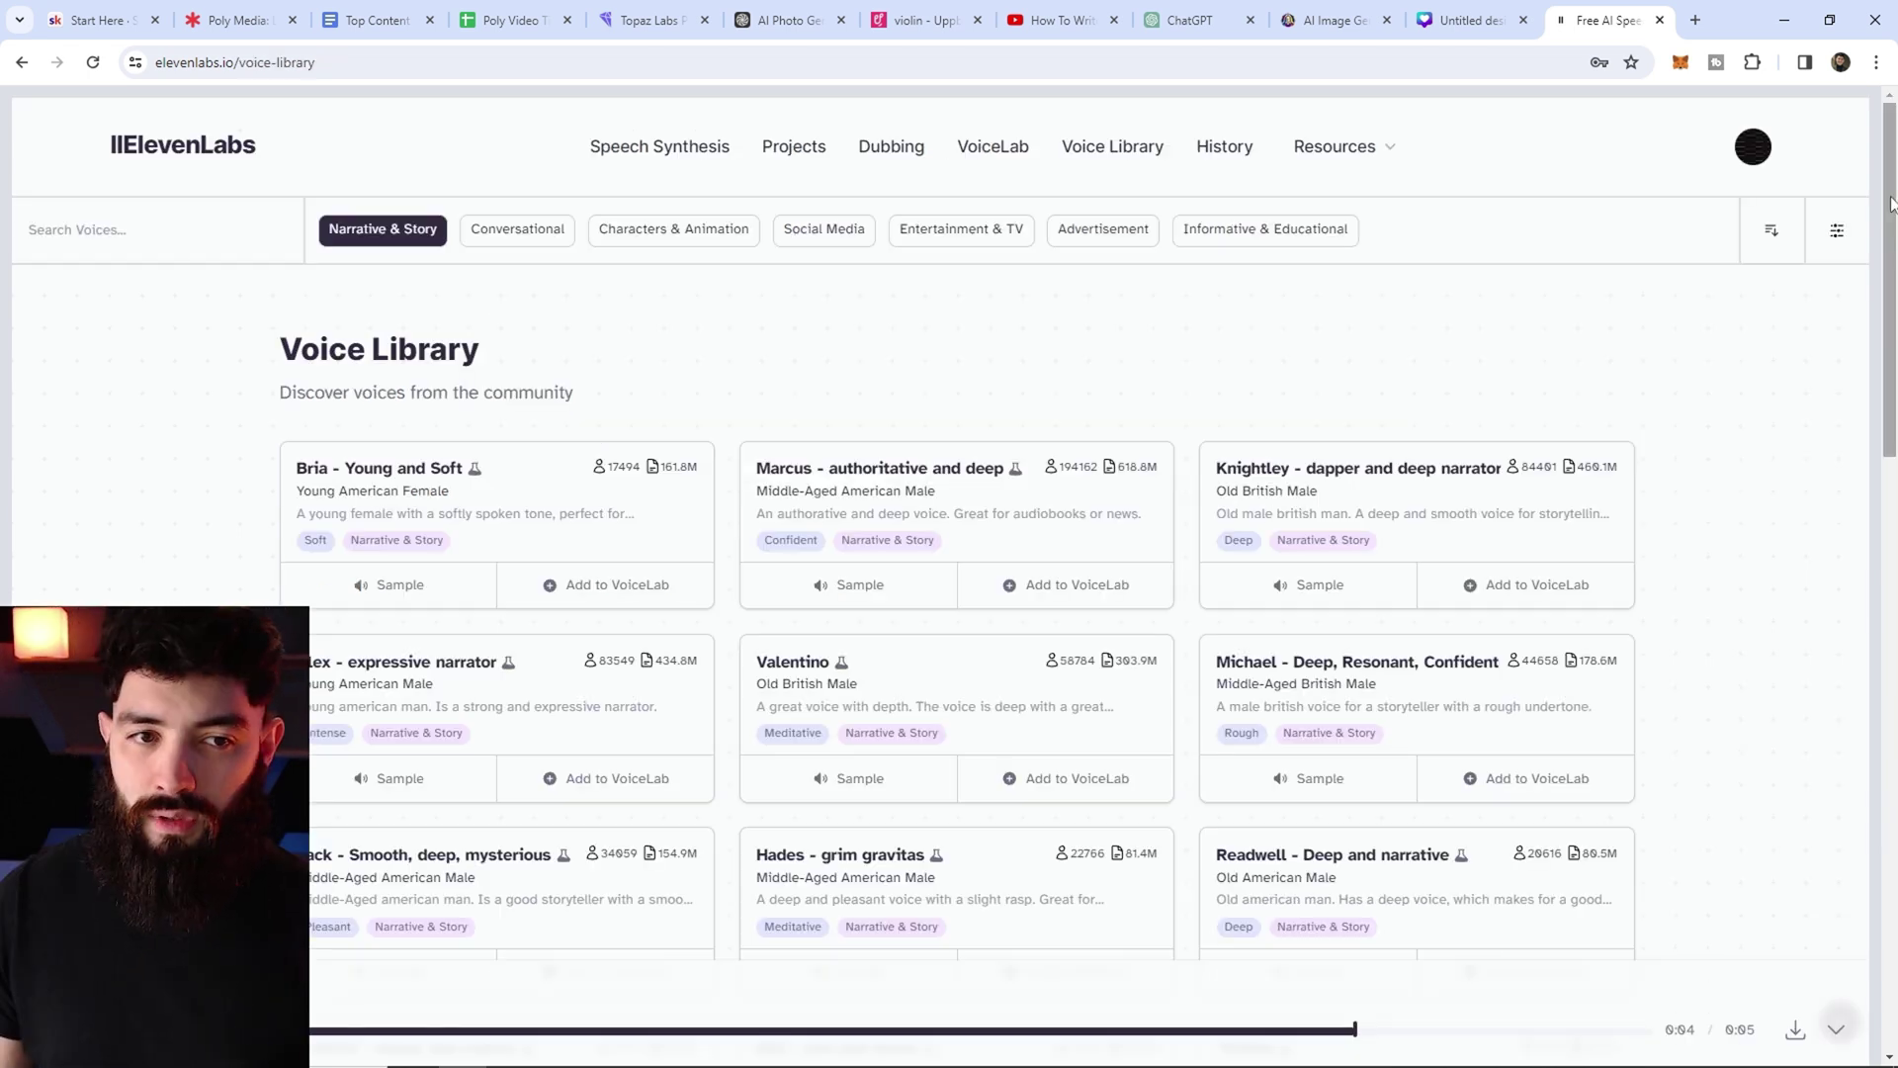
scroll(1888, 276, "down", 5)
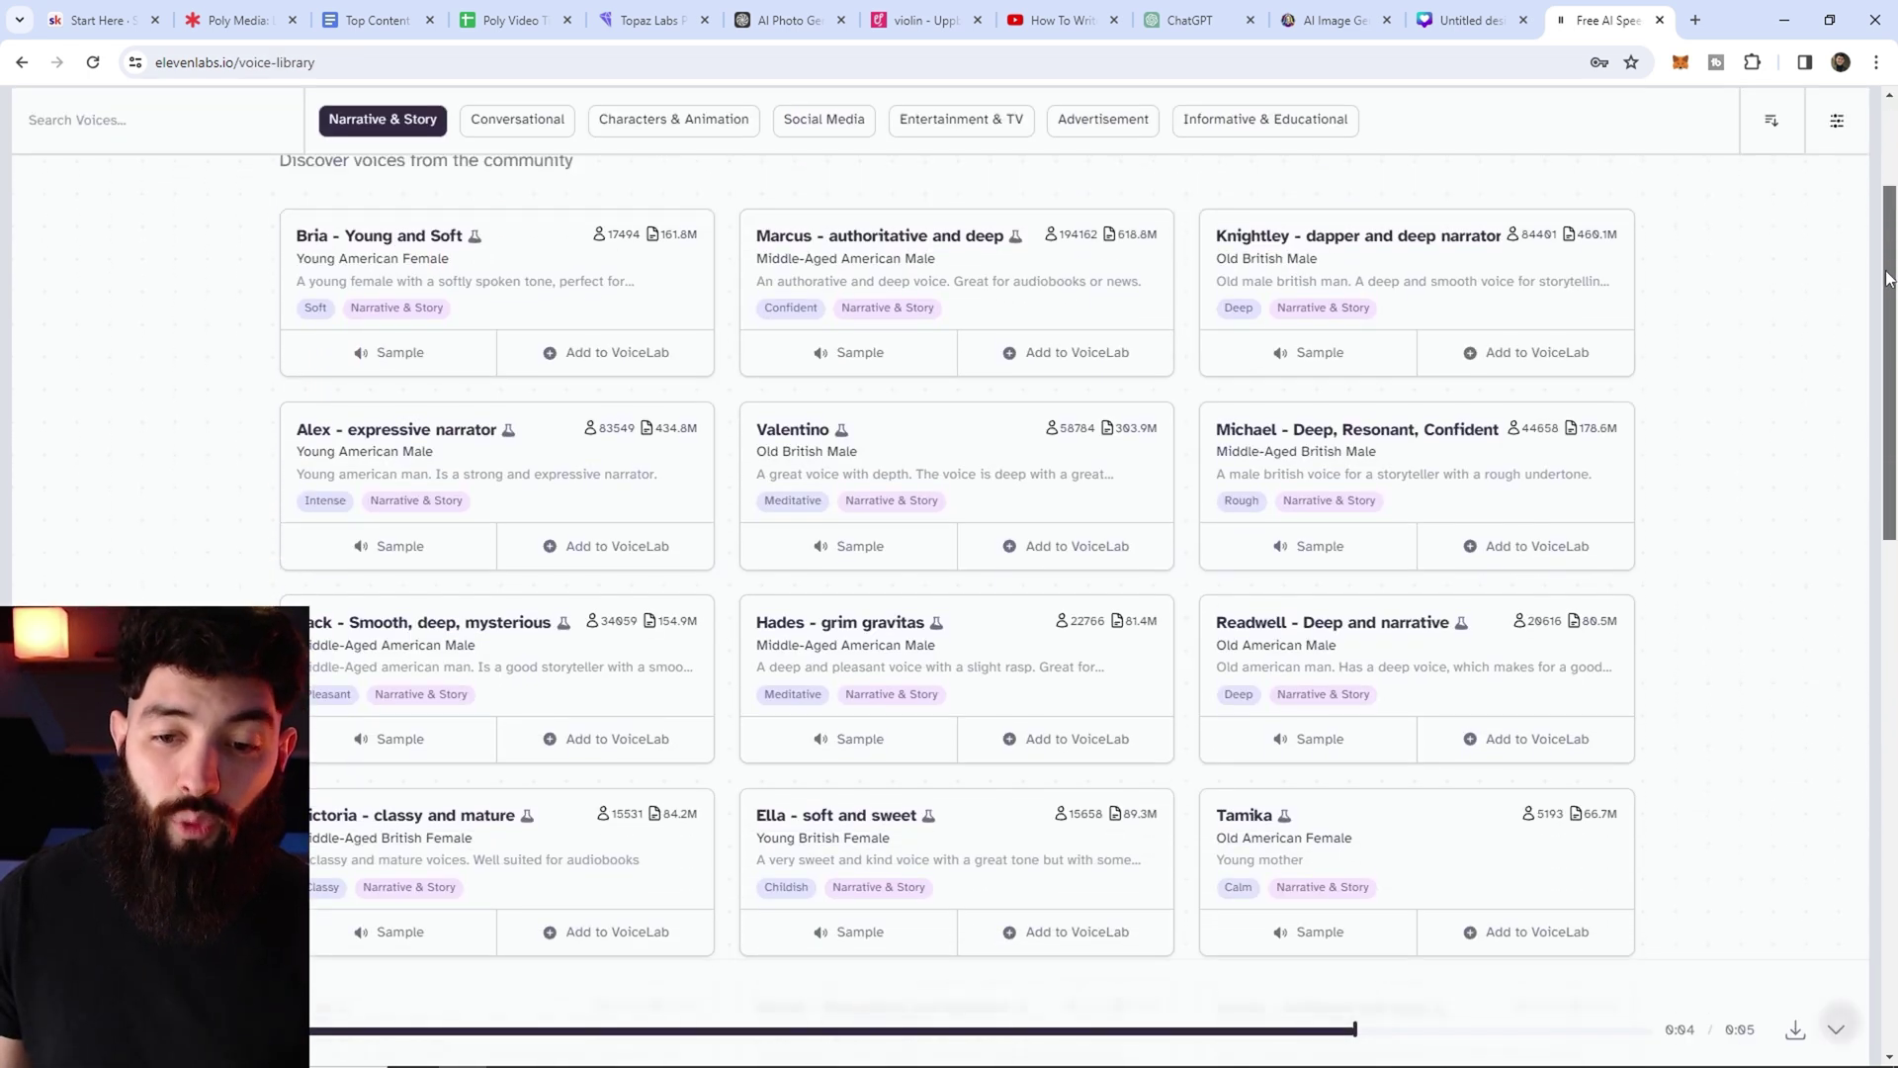
- Scroll back up to the top of the Voice Library
scroll(1888, 276, "up", 3)
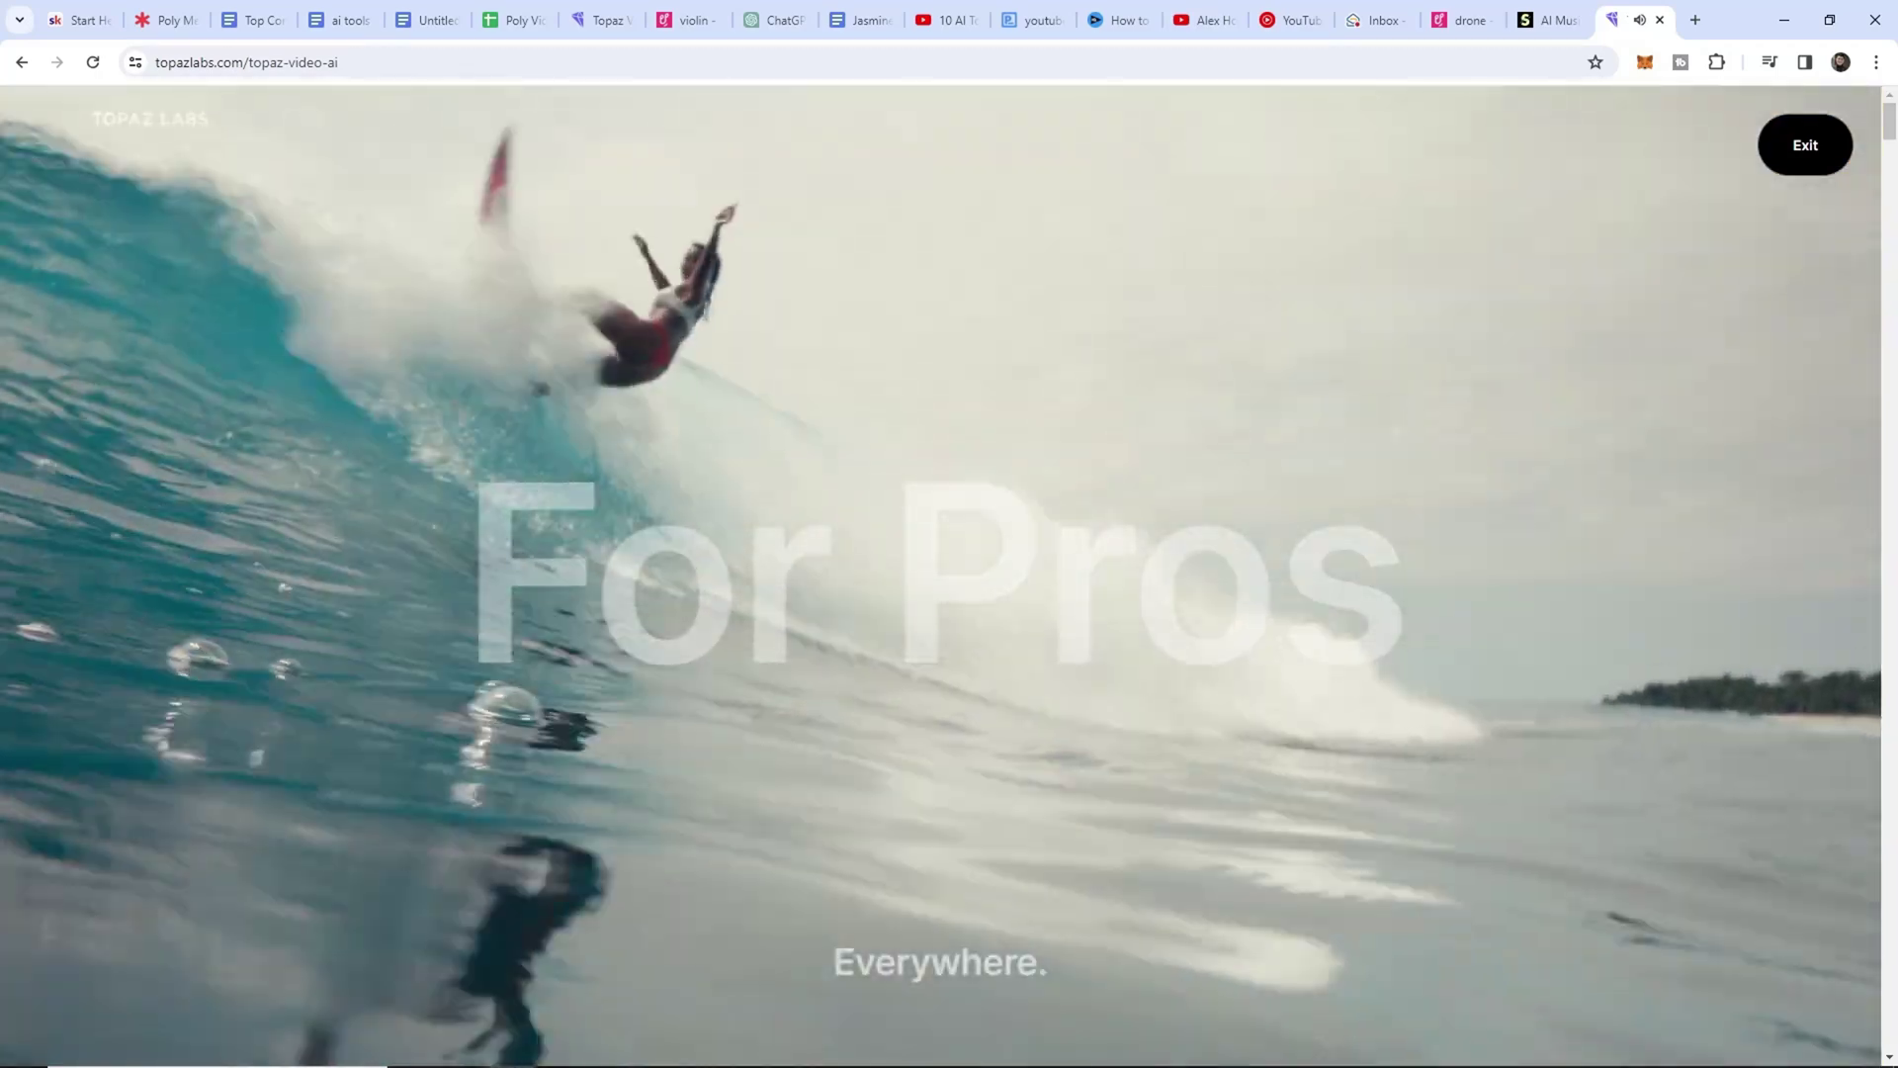
- Scroll the Topaz Video AI page past the Ultra Smooth swimmer comparison toward Ultra Steady
left_click_drag(1889, 121, 1890, 322)
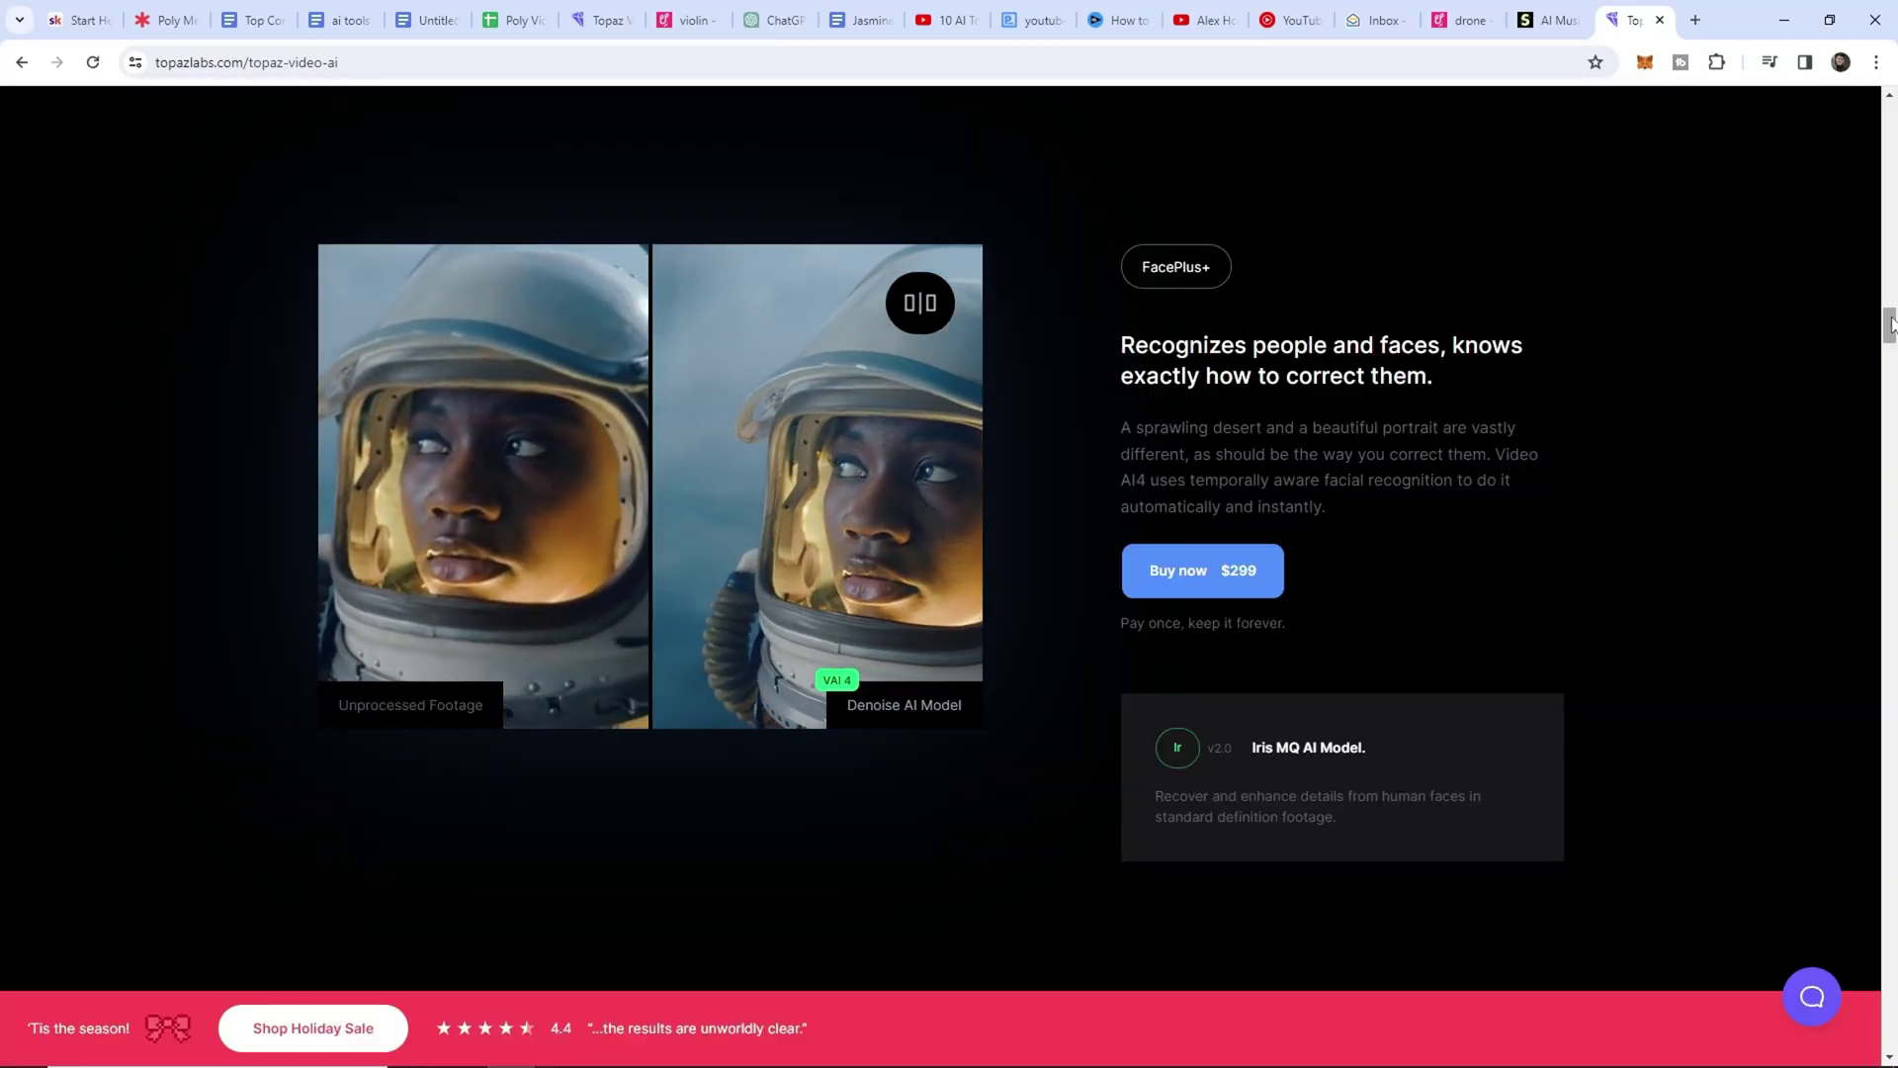
scroll(933, 507, "up", 10)
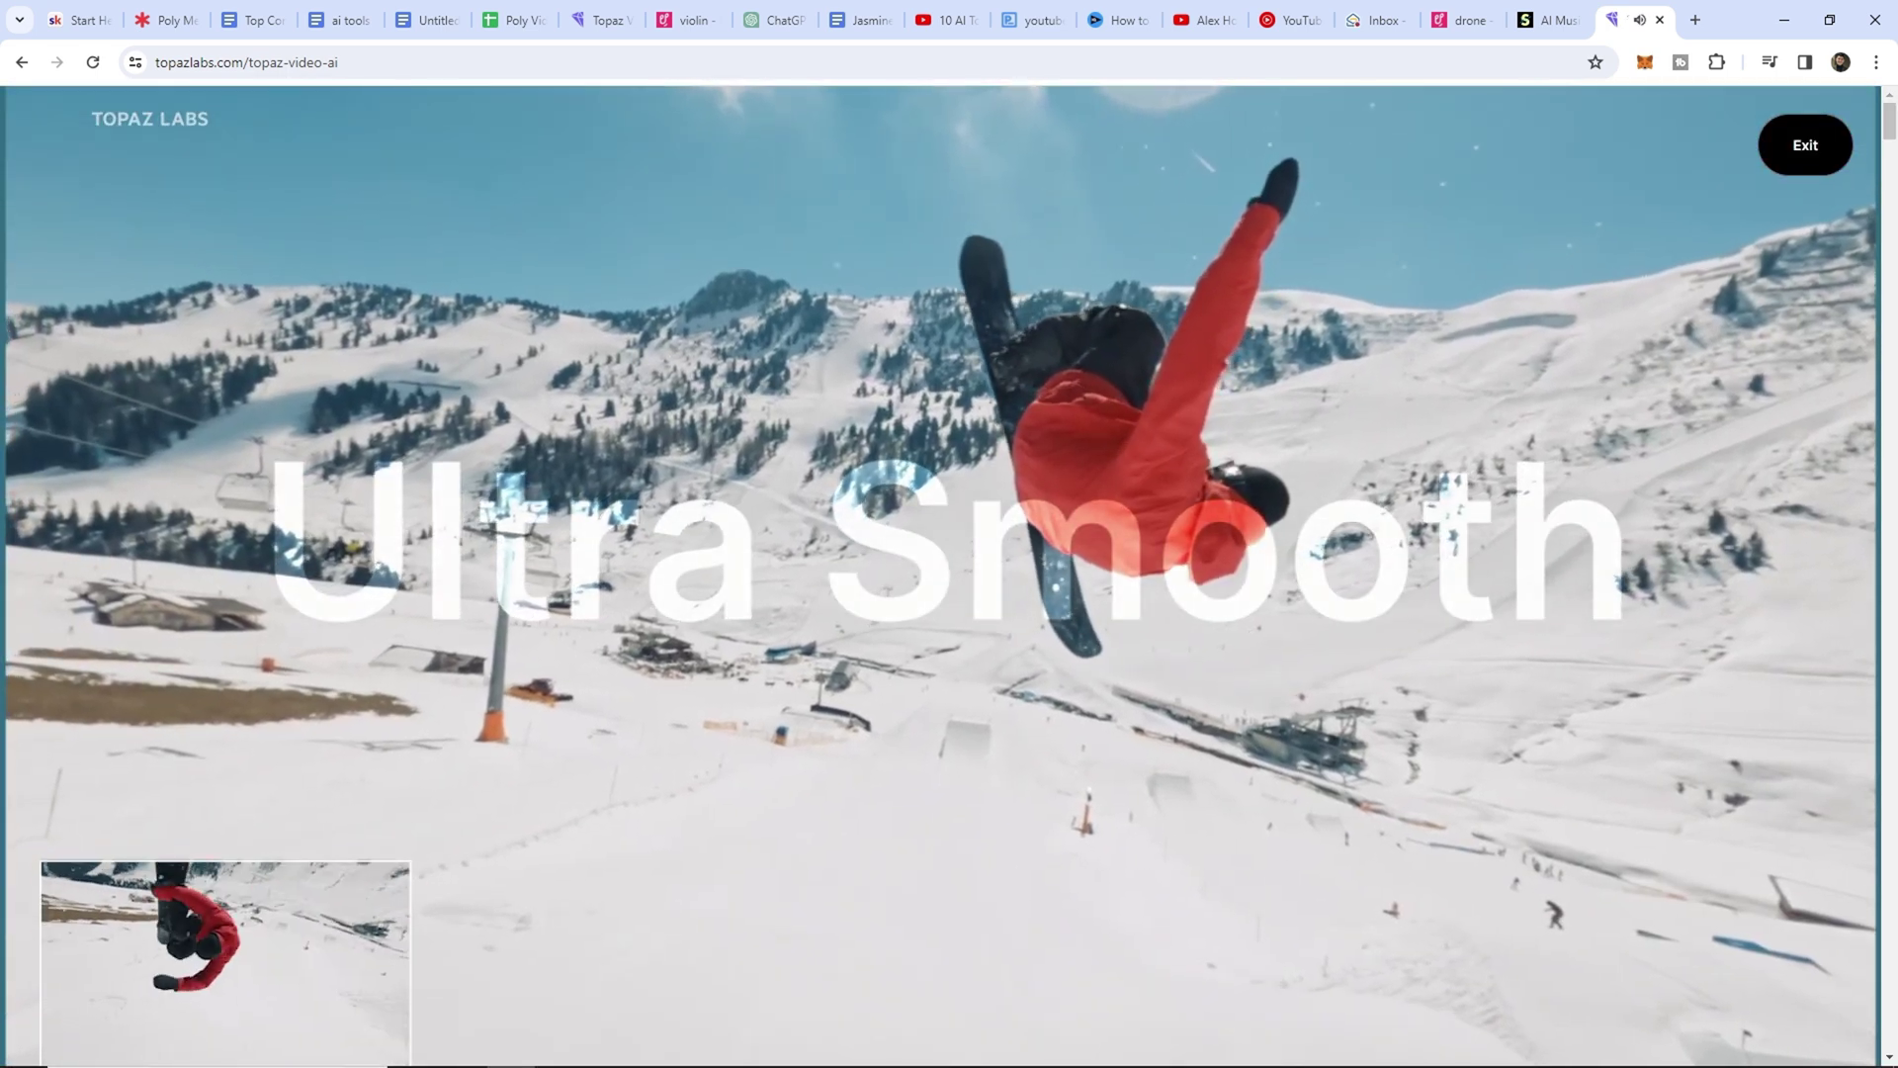
scroll(773, 631, "down", 5)
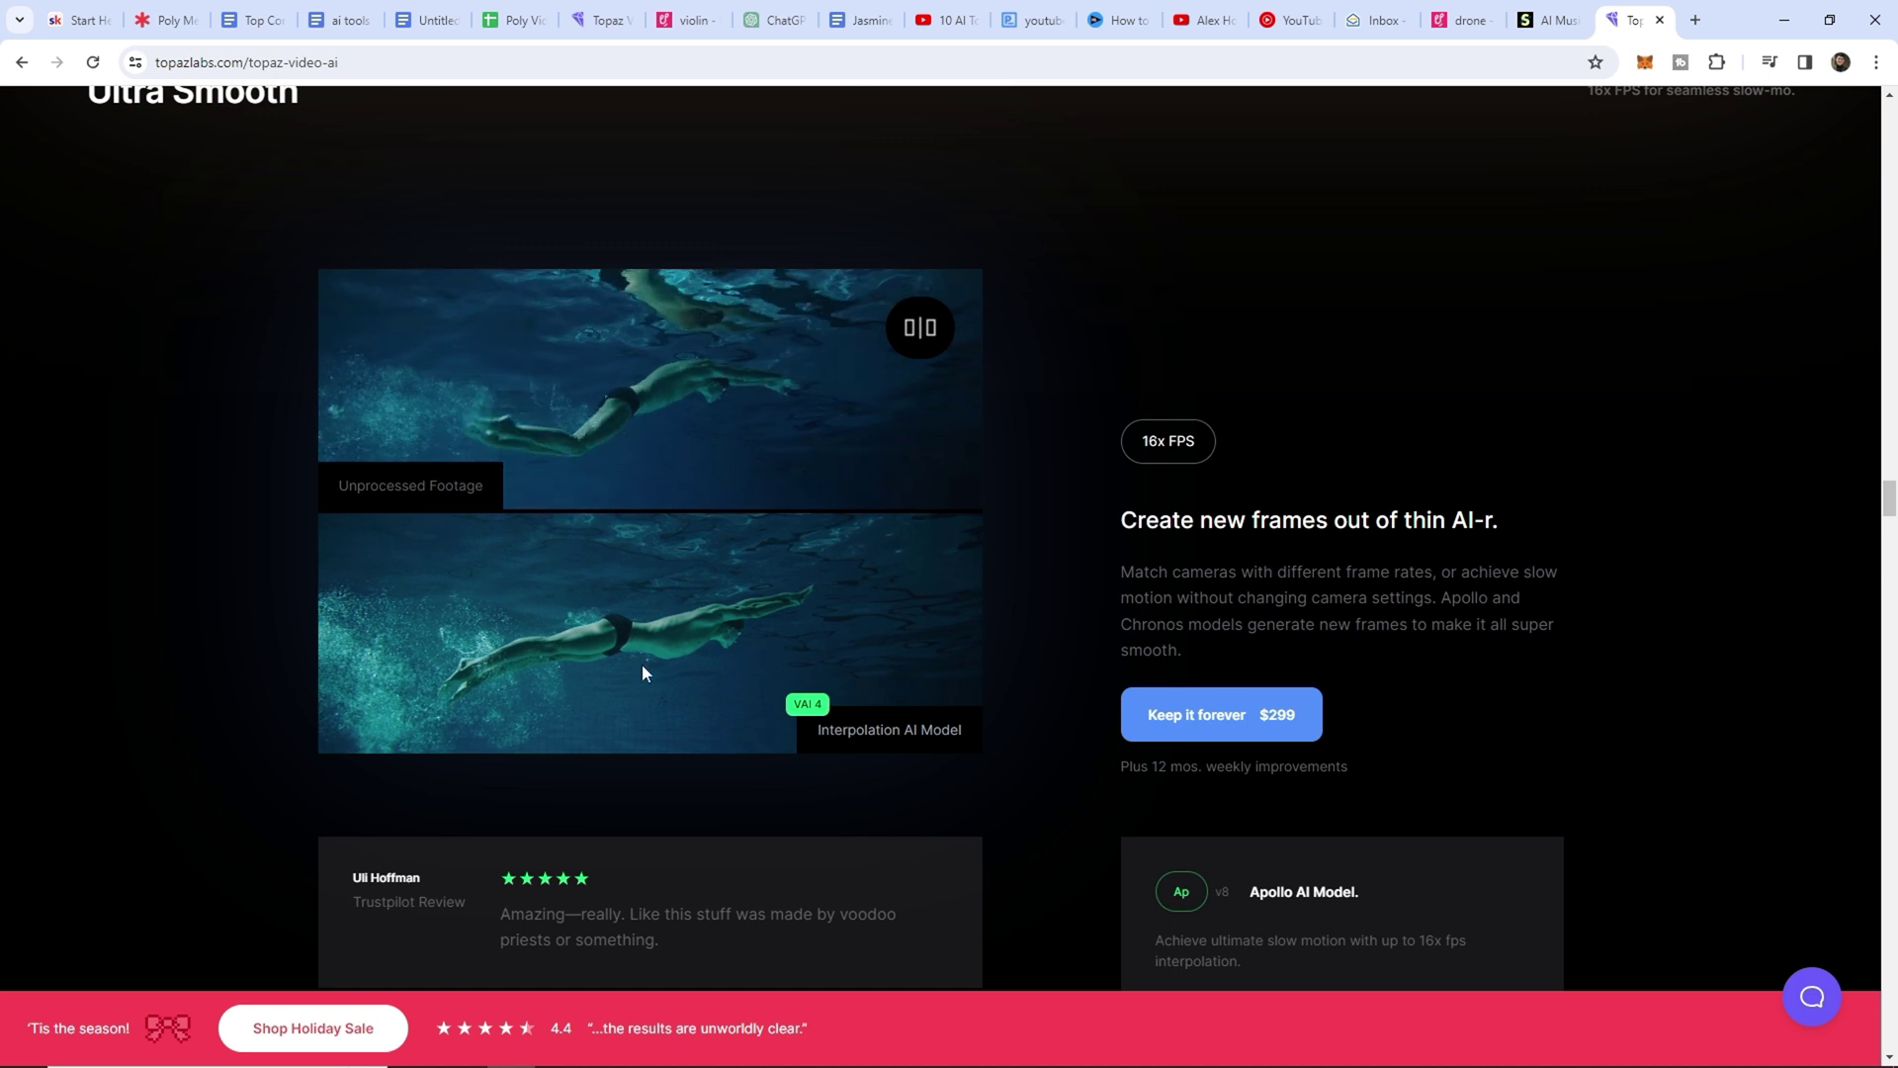
- Scroll down to the Anti Shake 'Stabilize it in post' soccer footage comparison
scroll(702, 656, "down", 10)
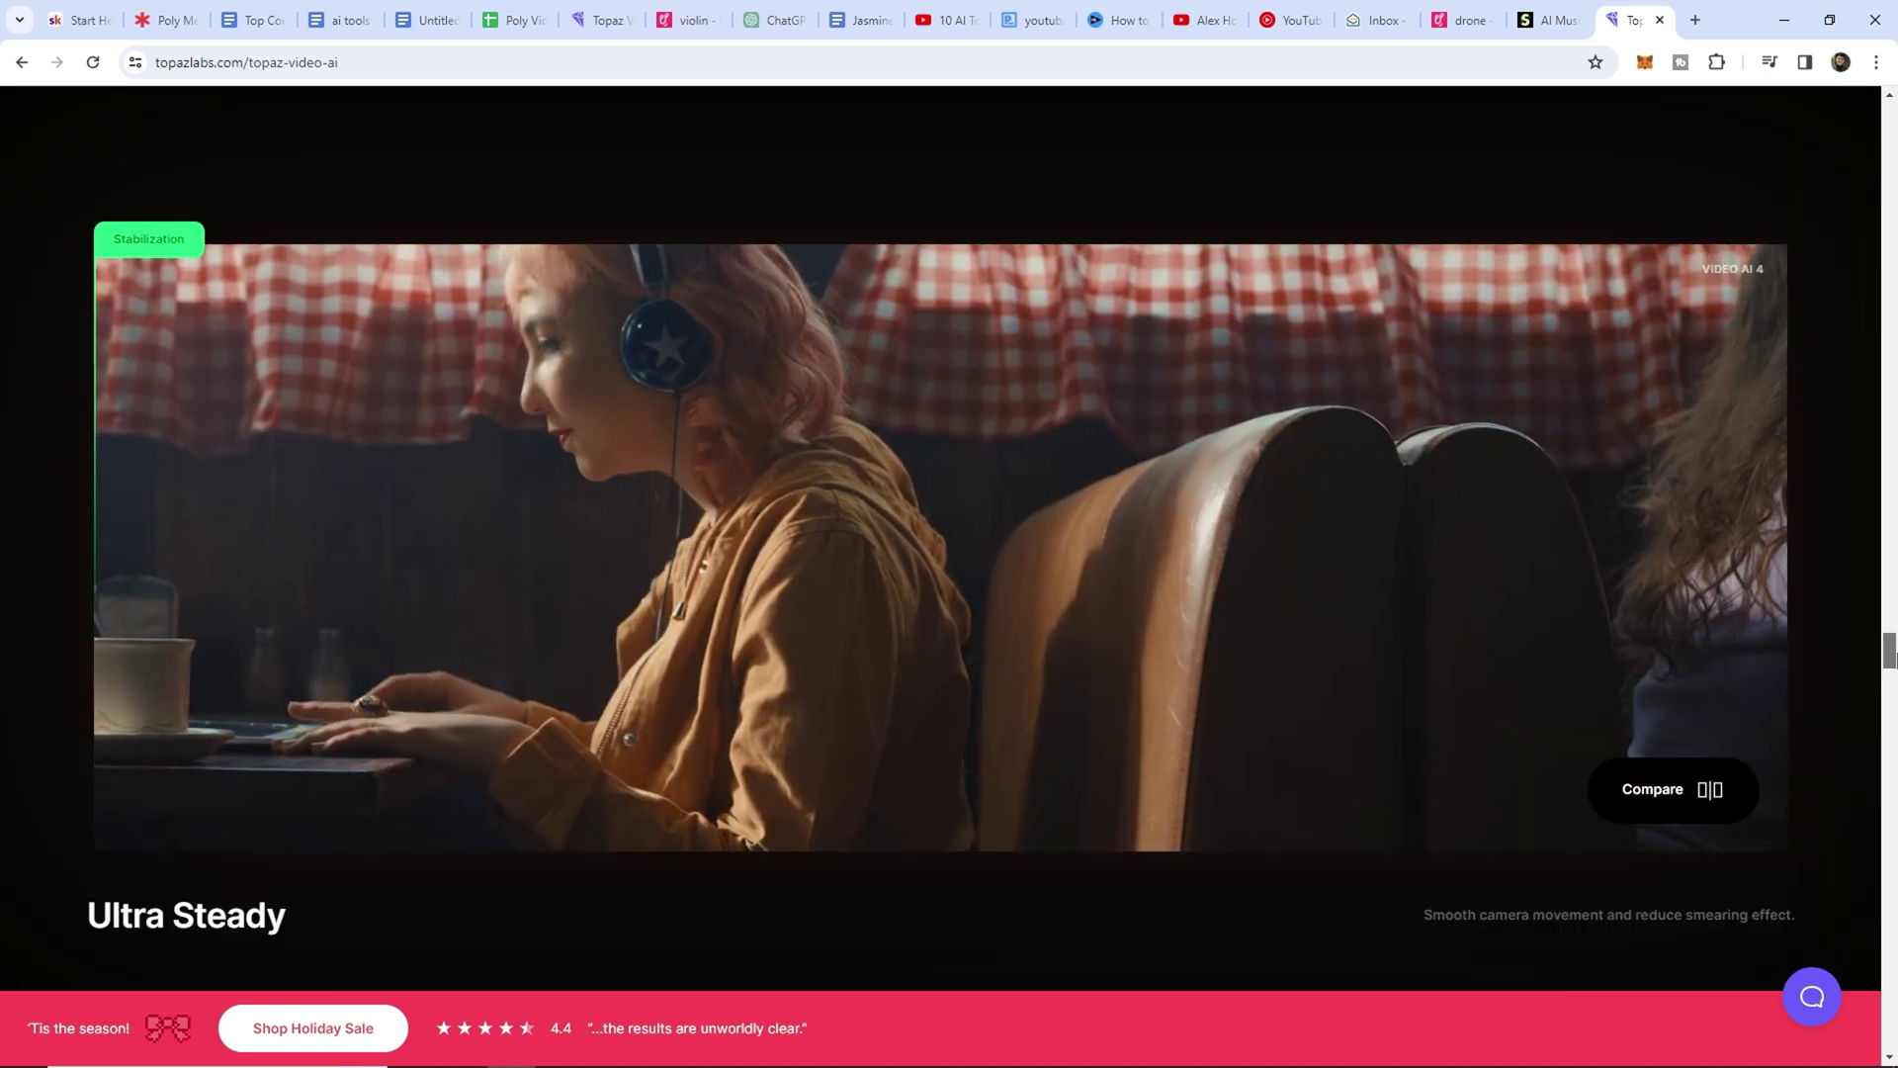
left_click_drag(1890, 660, 1890, 694)
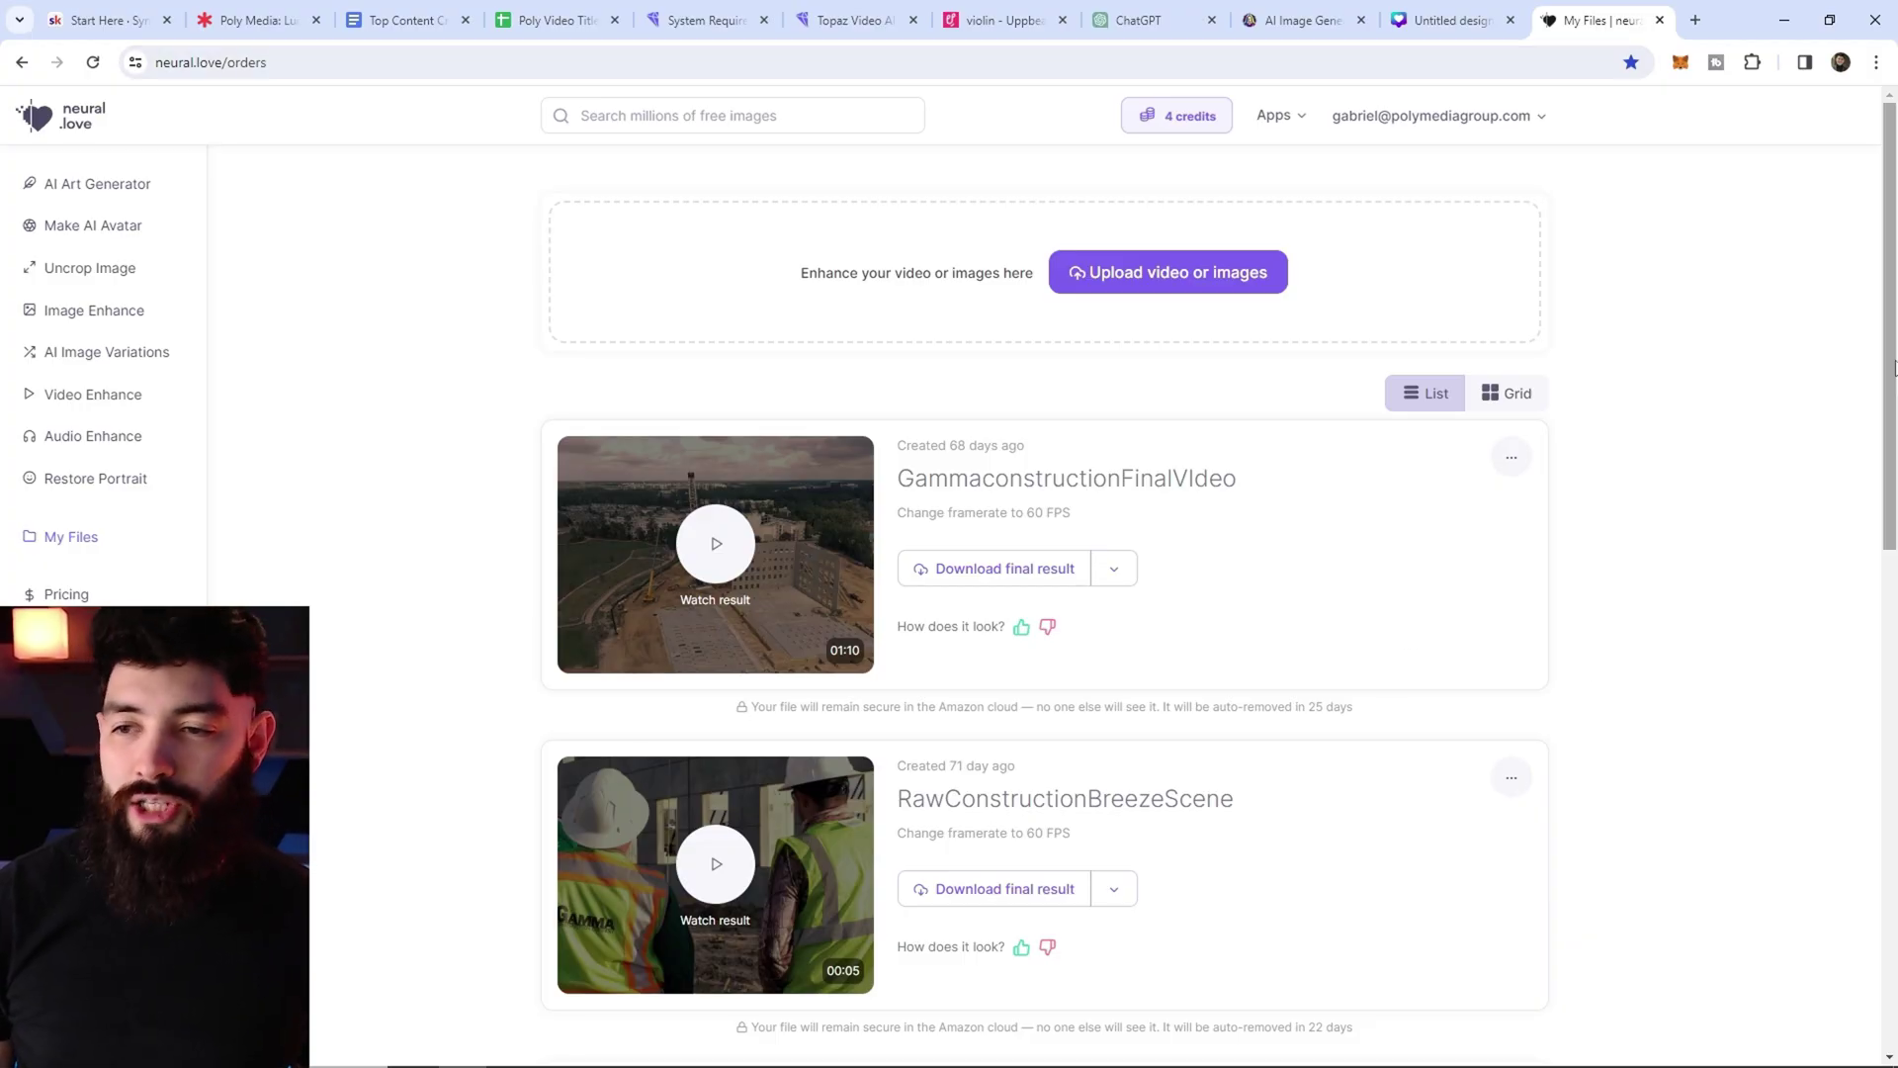
- View the Uncrop Image examples, toggling between the original and the widened uncropped result
left_click_drag(1891, 366, 1878, 445)
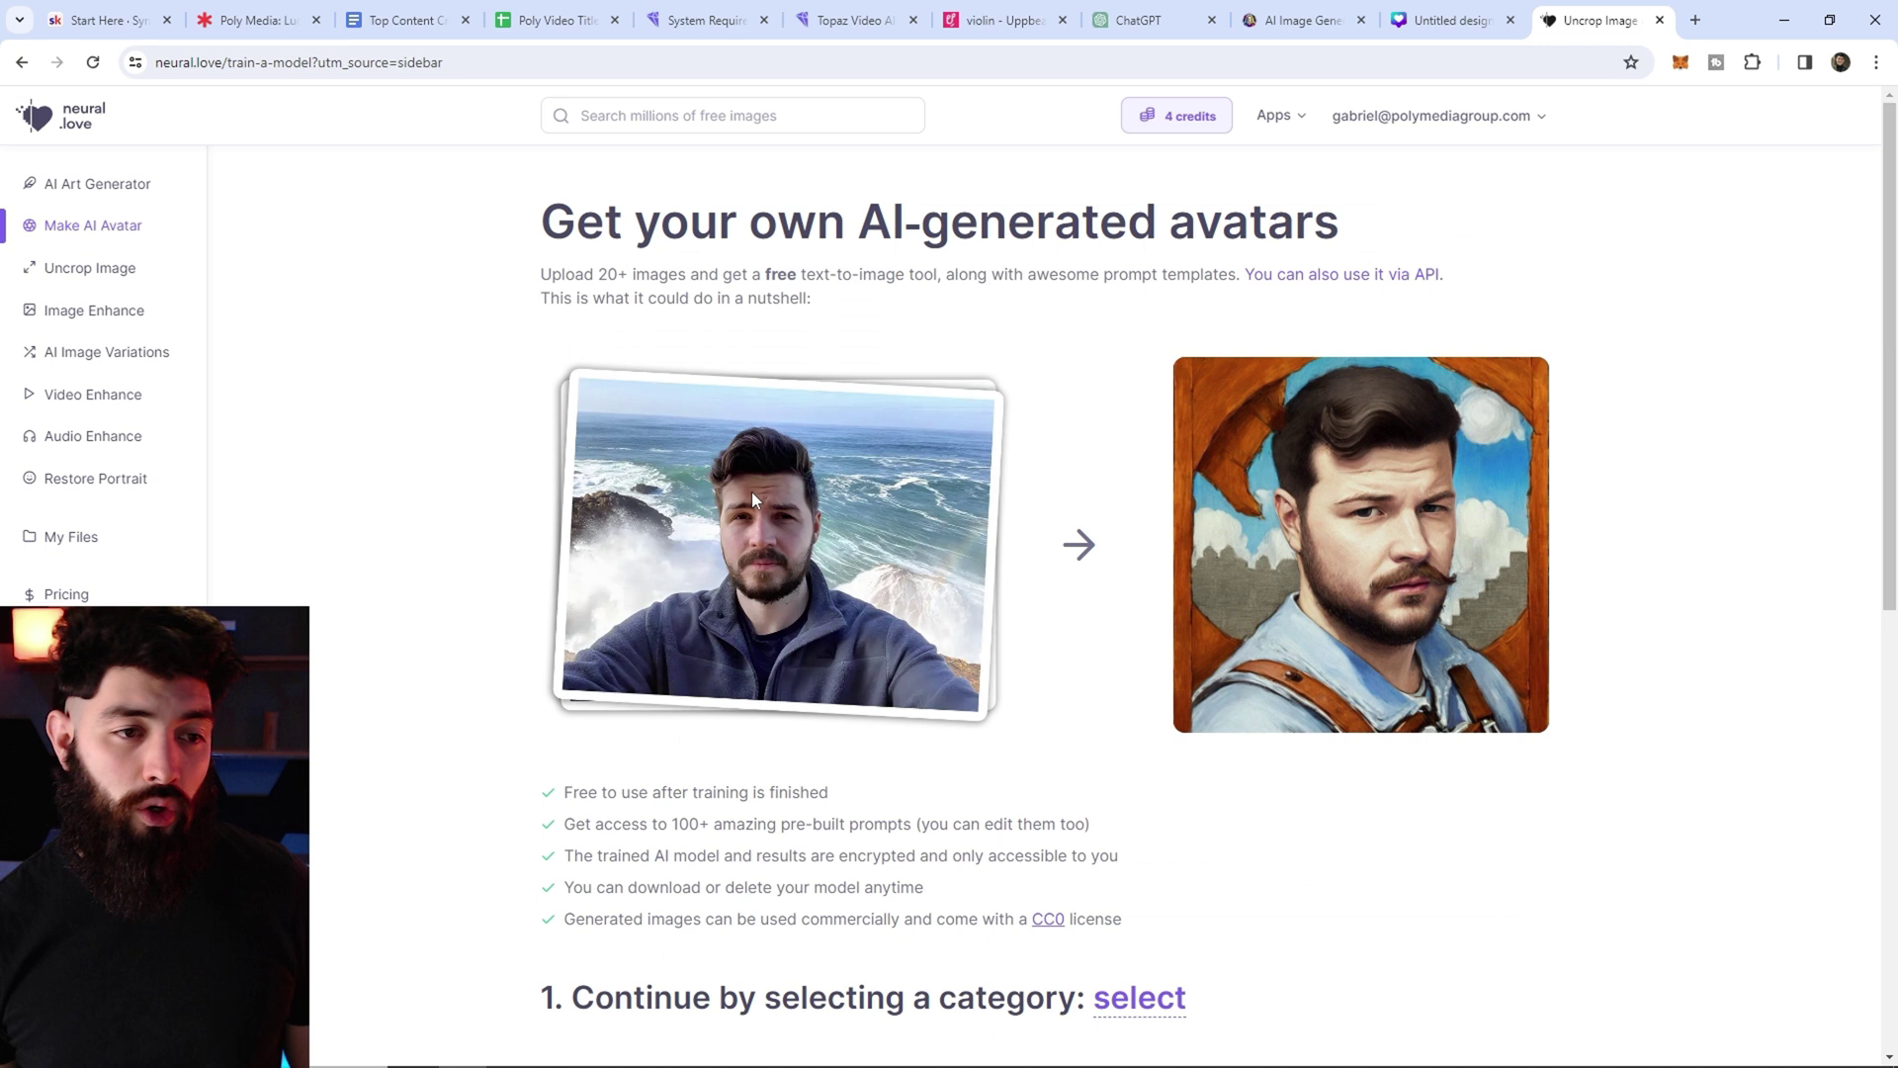
left_click(79, 271)
scroll(989, 560, "down", 6)
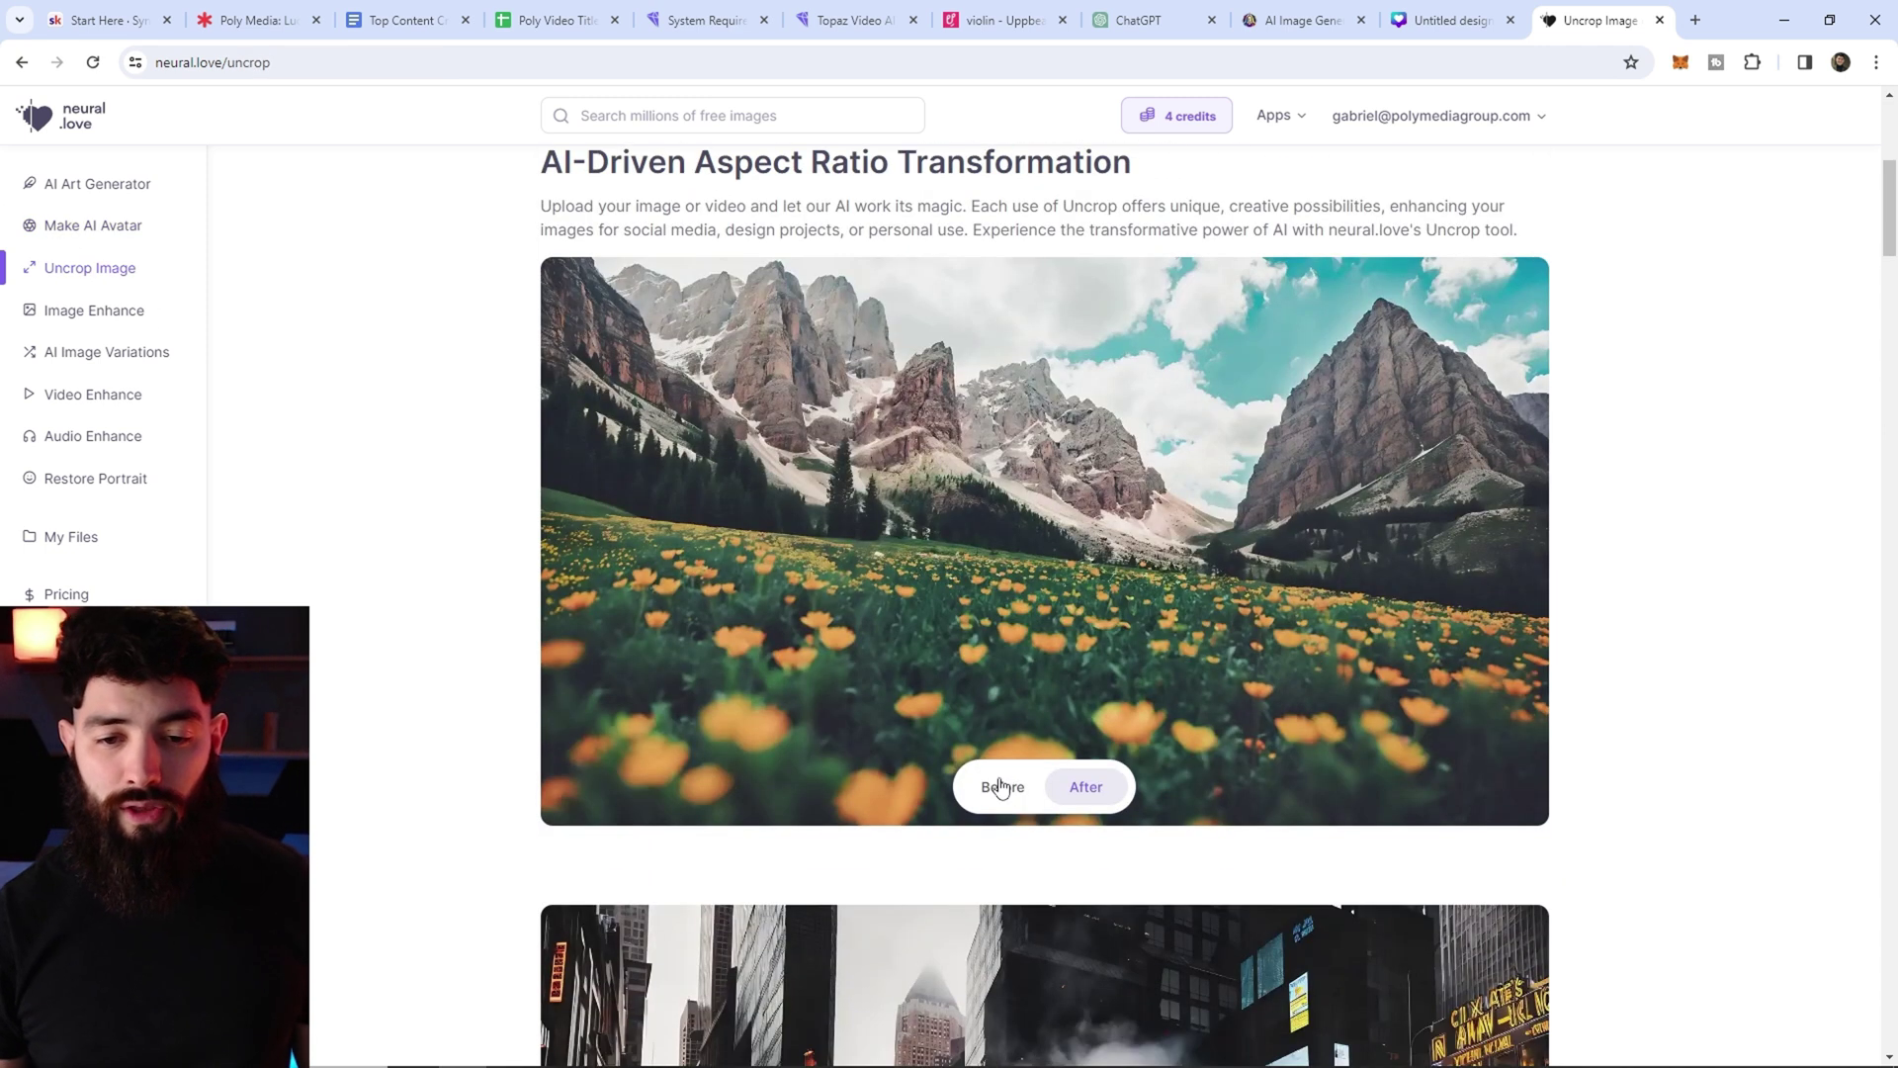
left_click(1002, 785)
left_click(1084, 788)
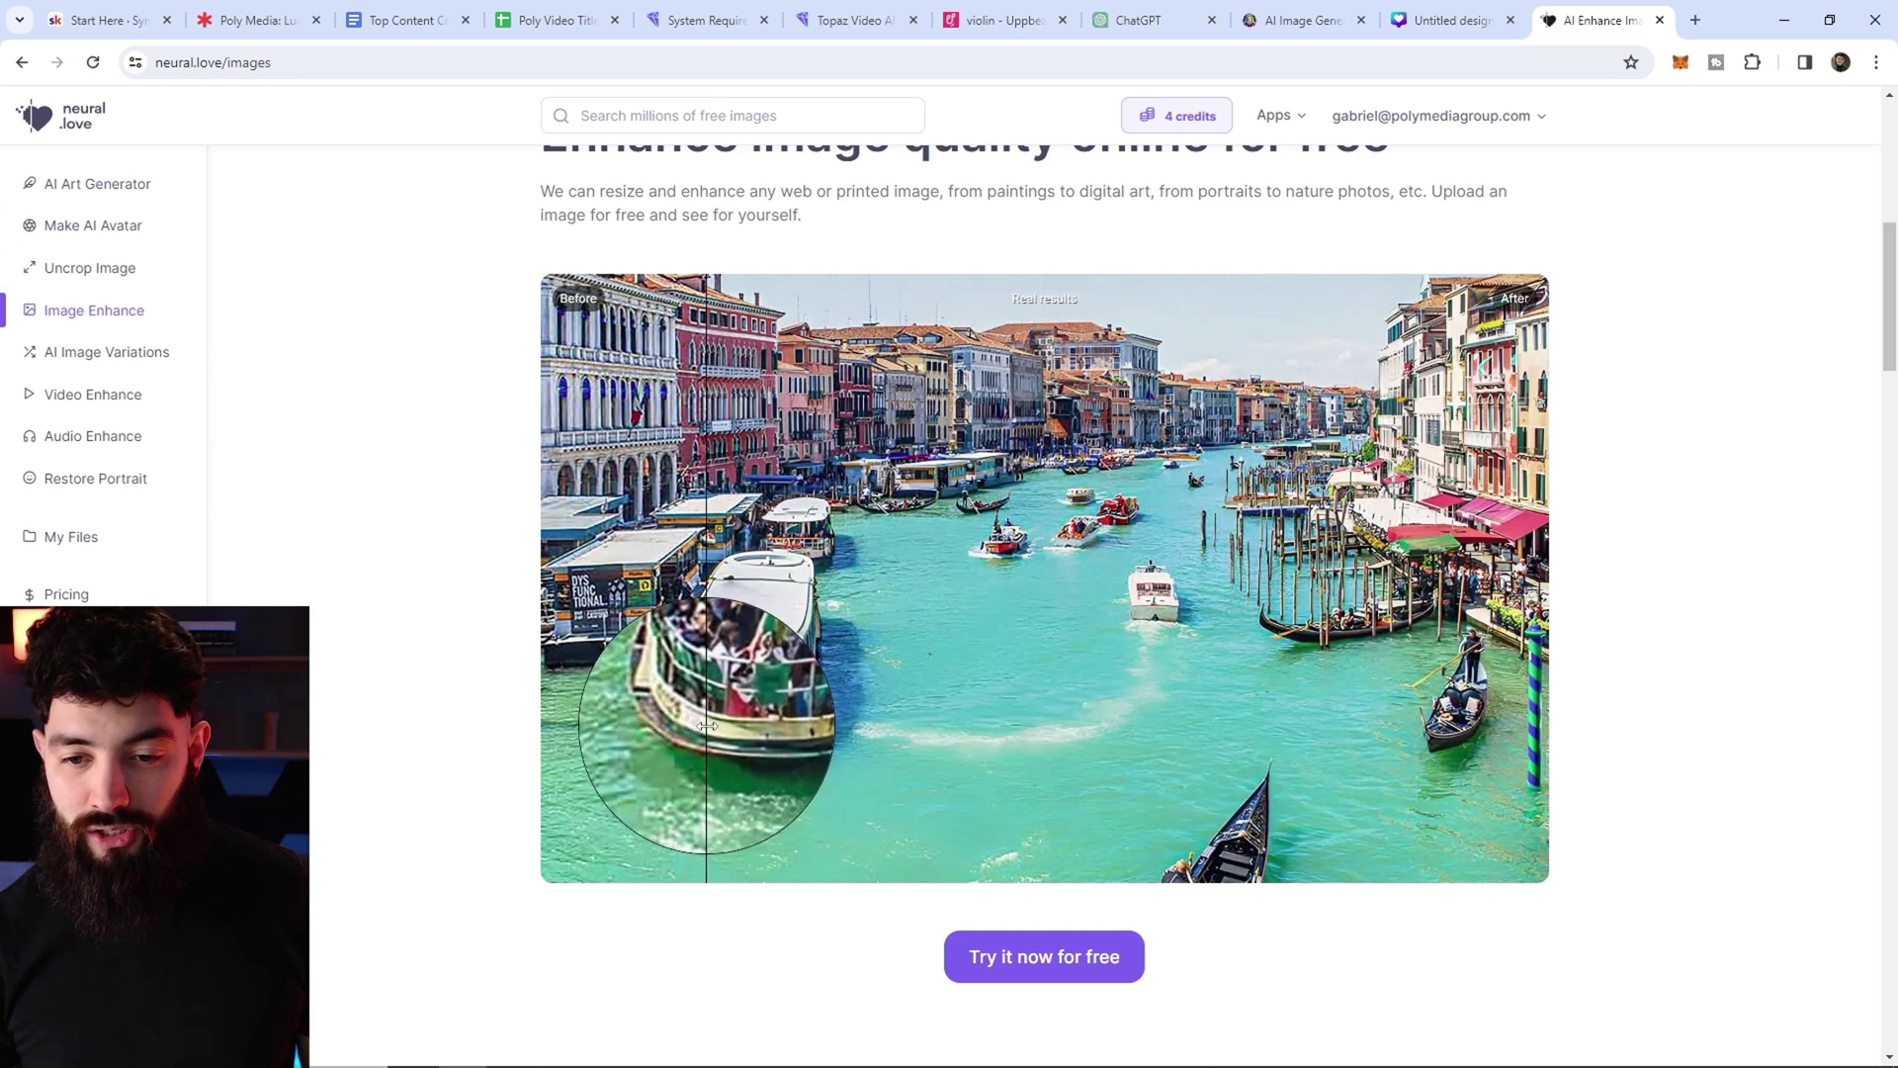
- Browse AI Image Variations, then scroll the Video Enhance page down to its privacy section
left_click(59, 348)
scroll(466, 594, "down", 1)
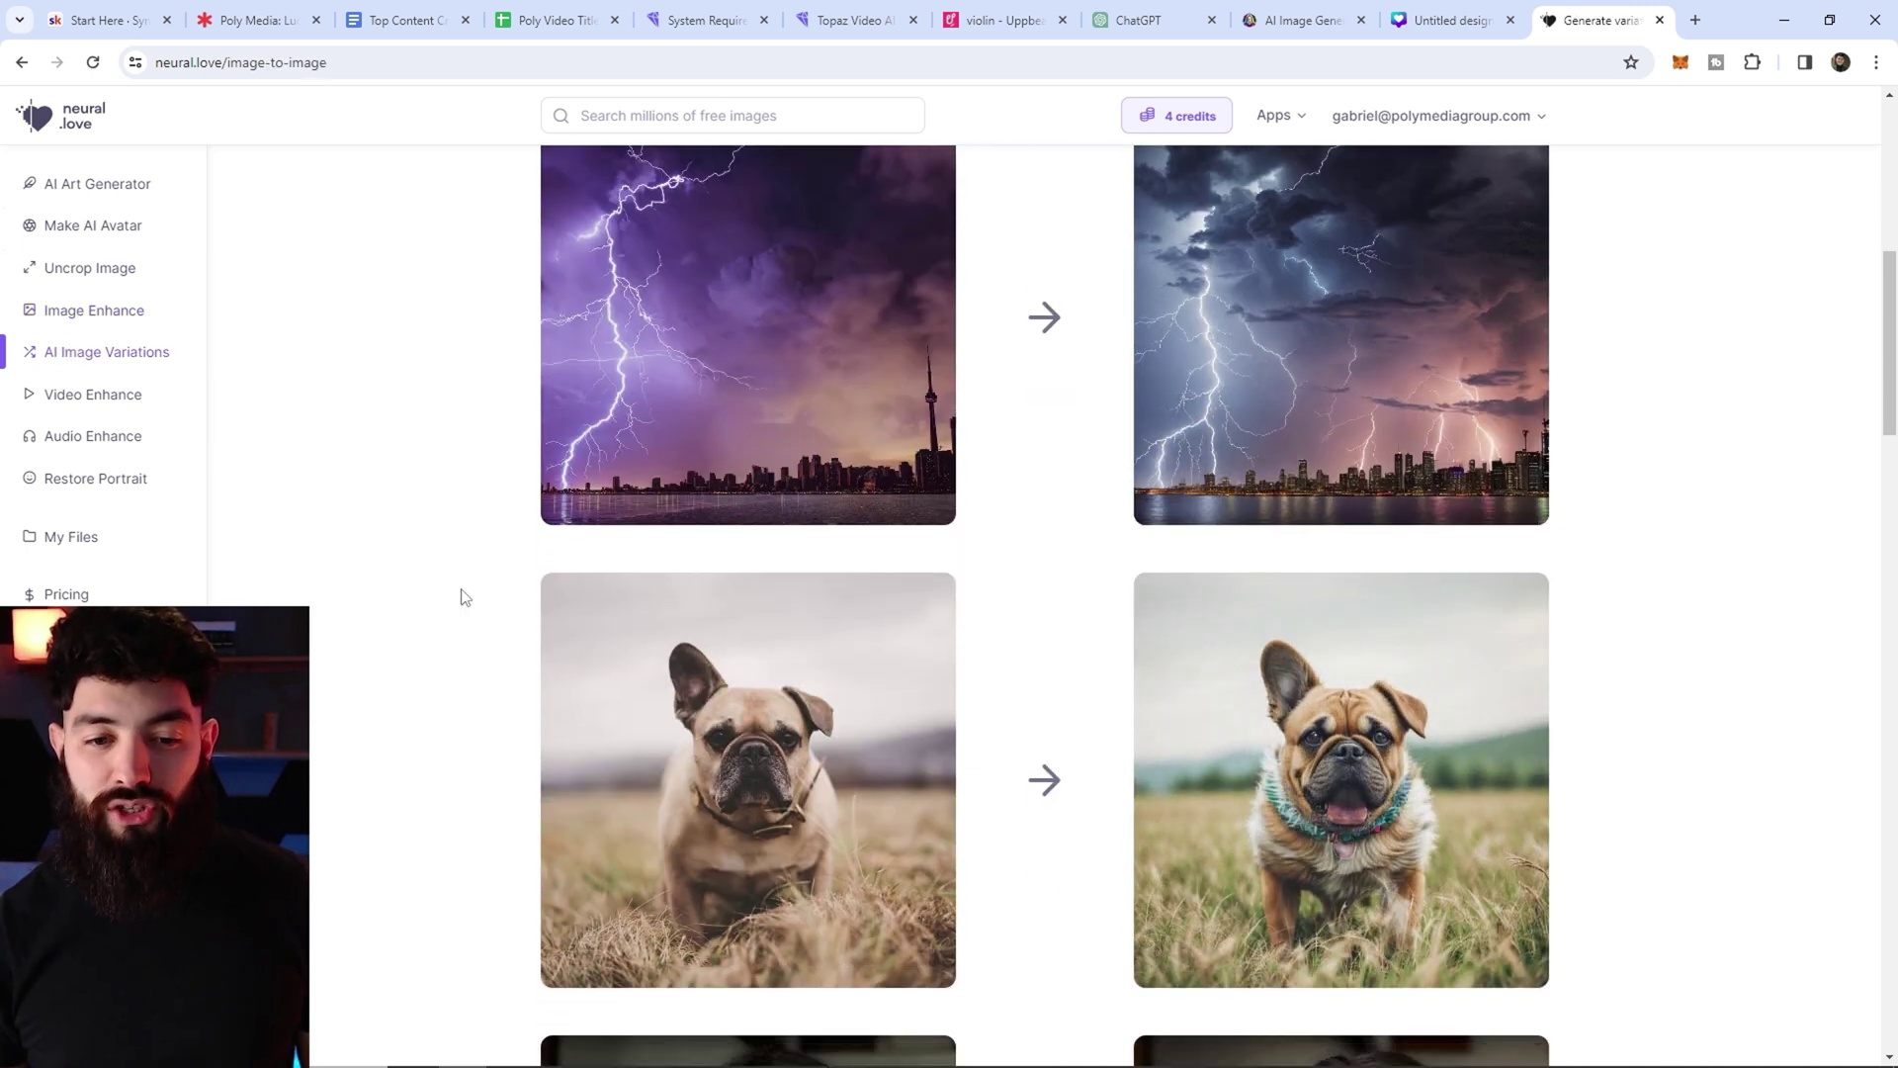
left_click(65, 393)
scroll(870, 534, "down", 3)
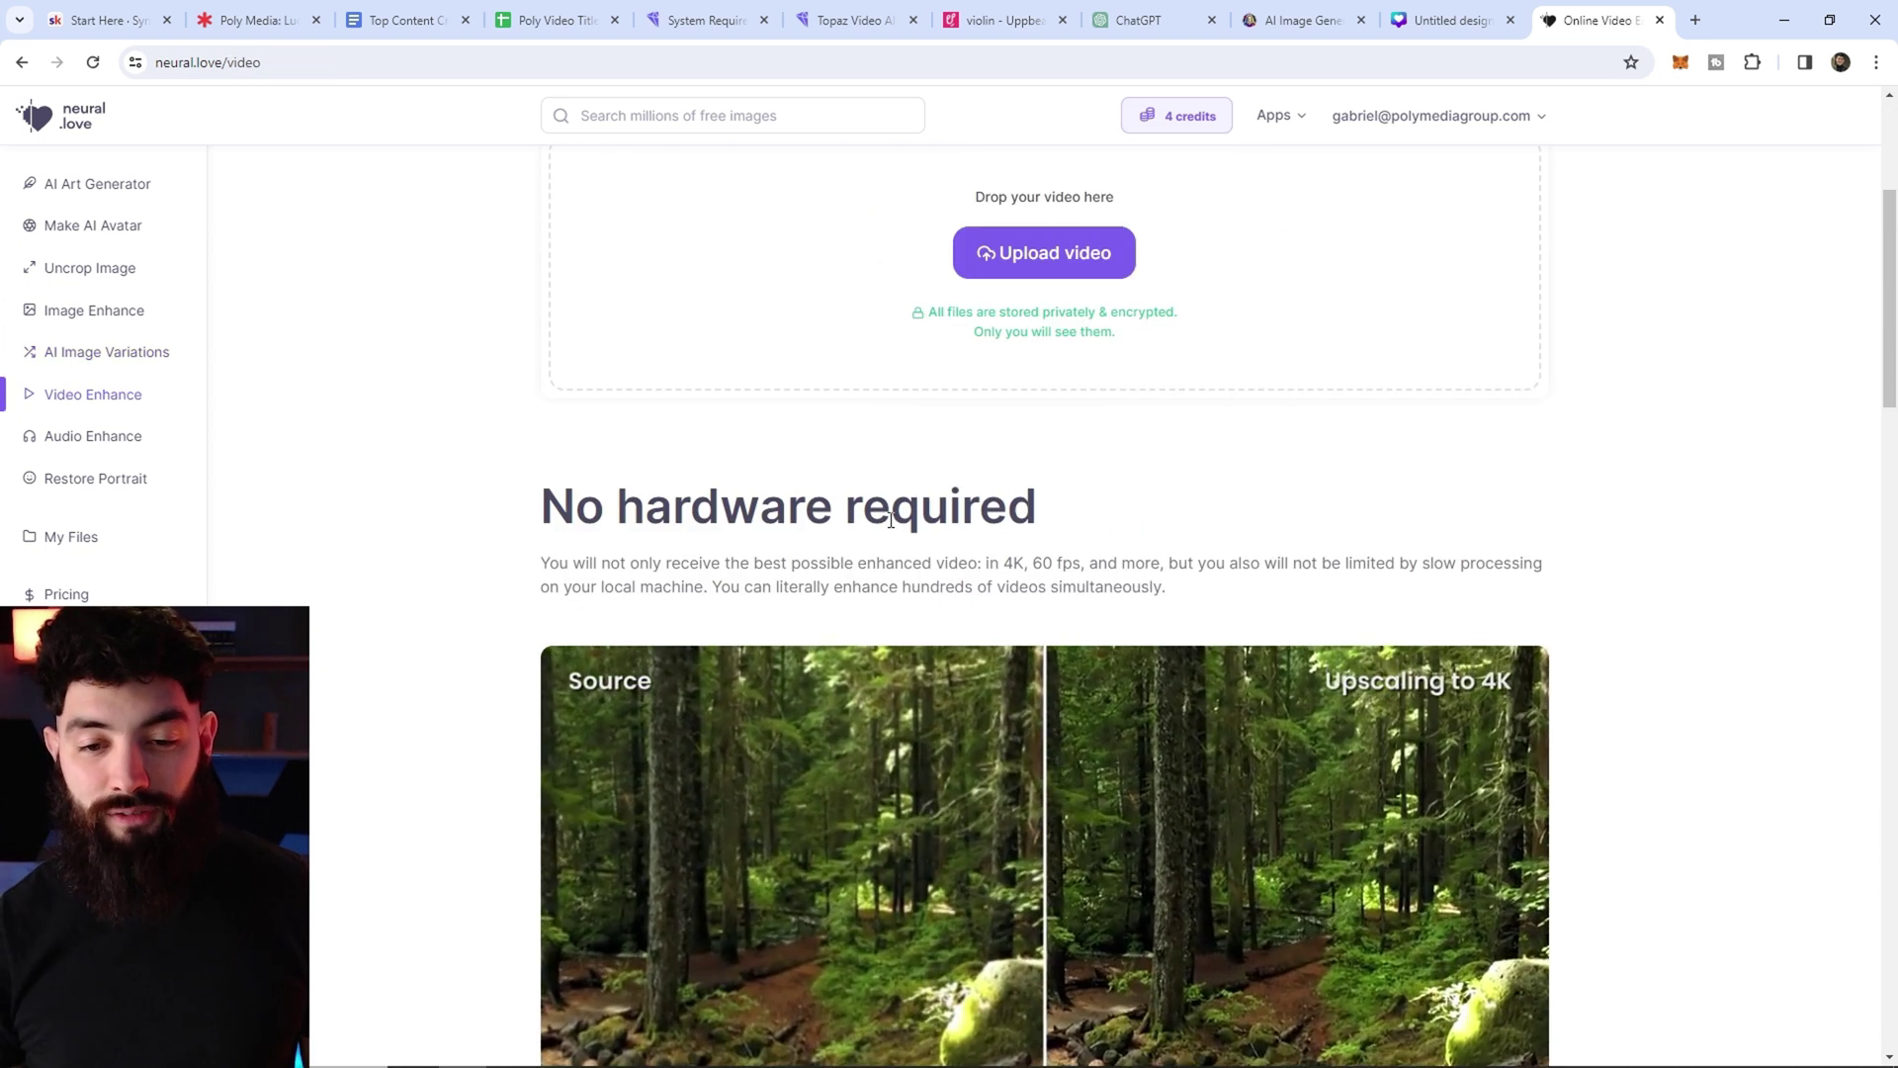
scroll(1284, 508, "down", 3)
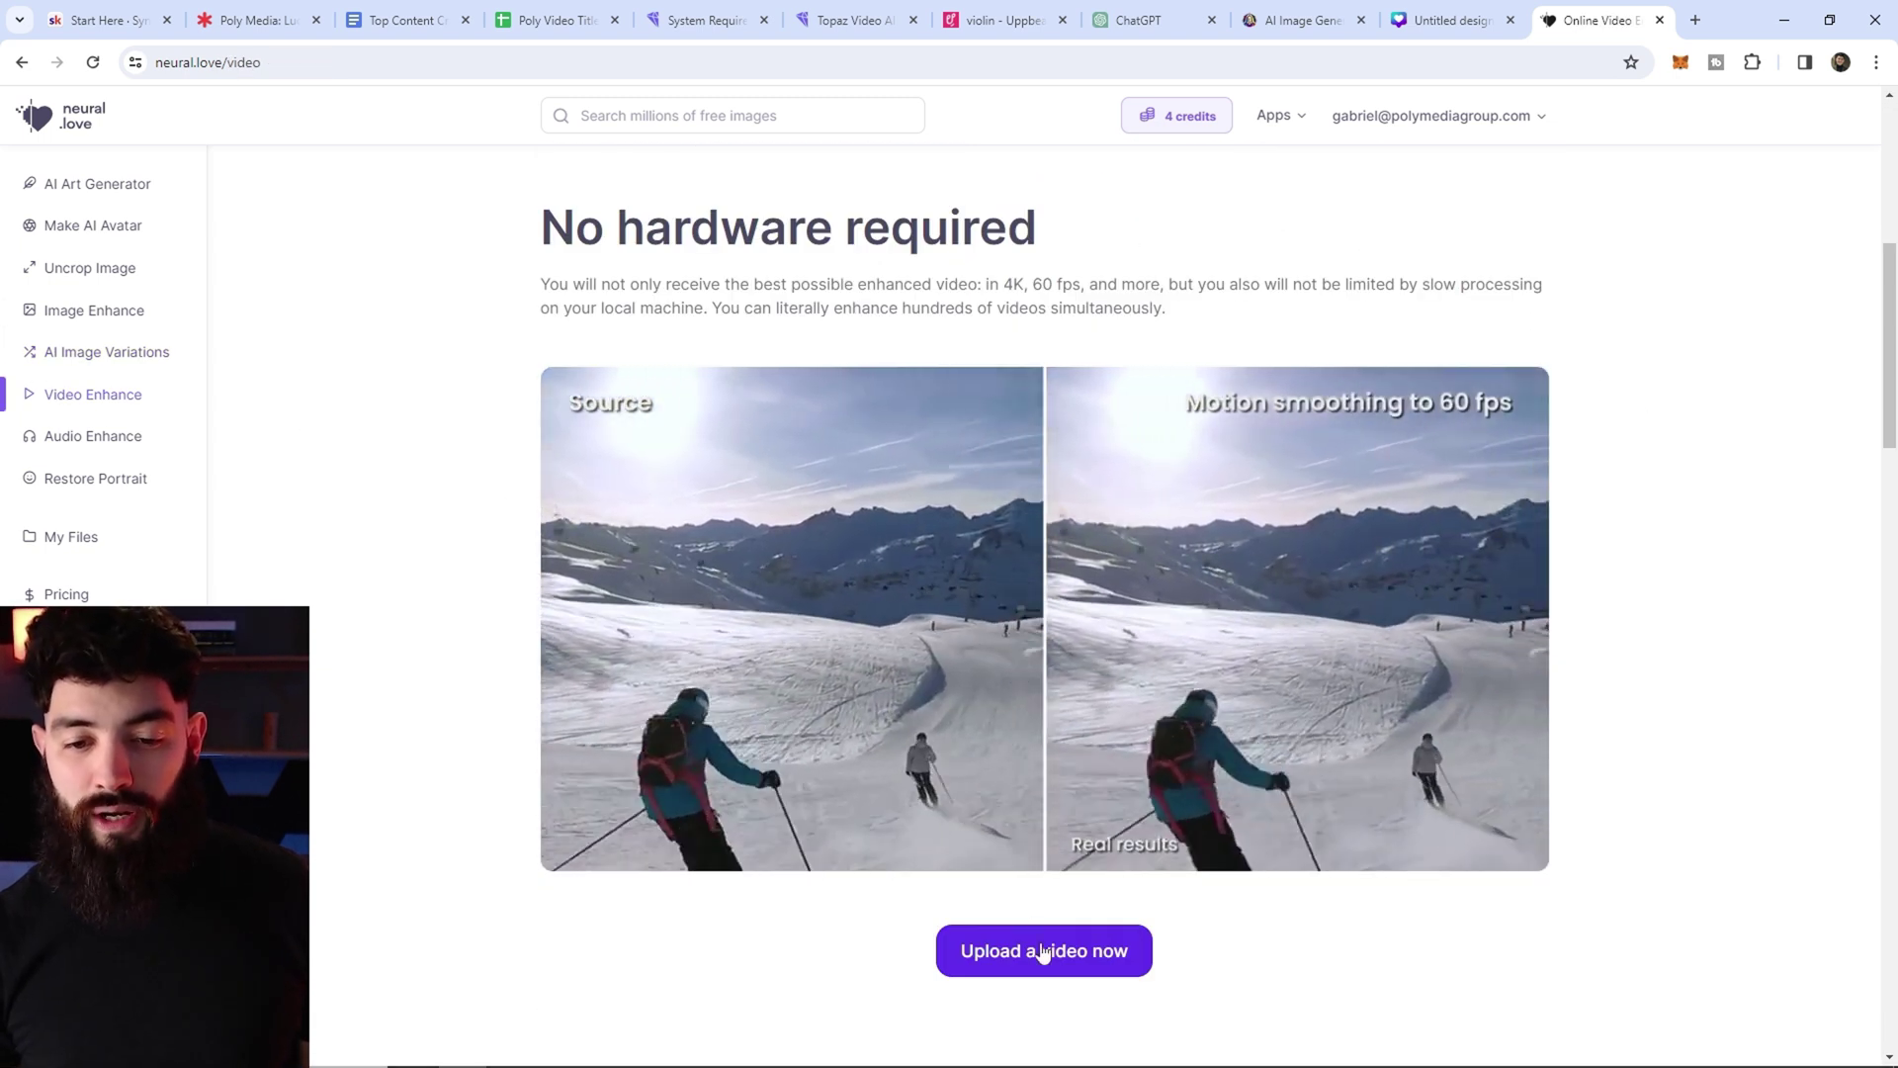
left_click(1043, 952)
scroll(1190, 771, "down", 6)
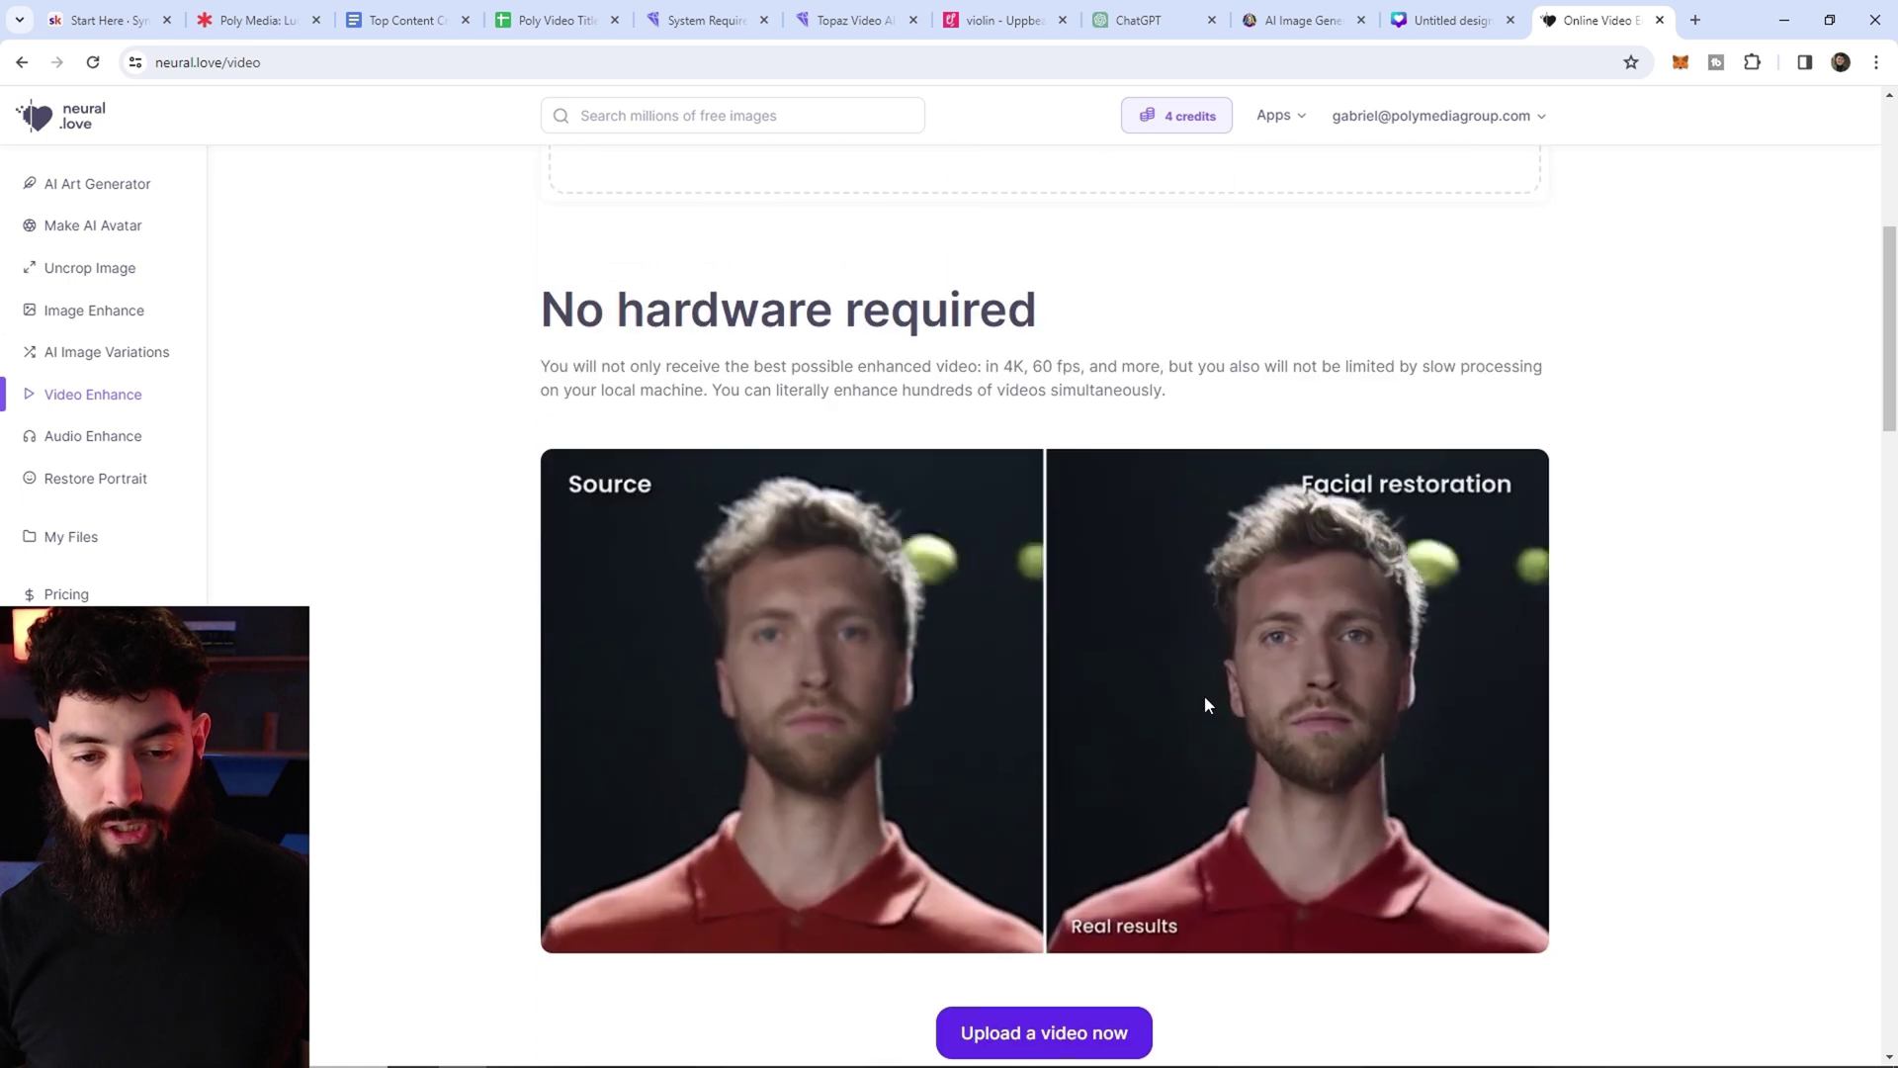
scroll(1204, 695, "down", 7)
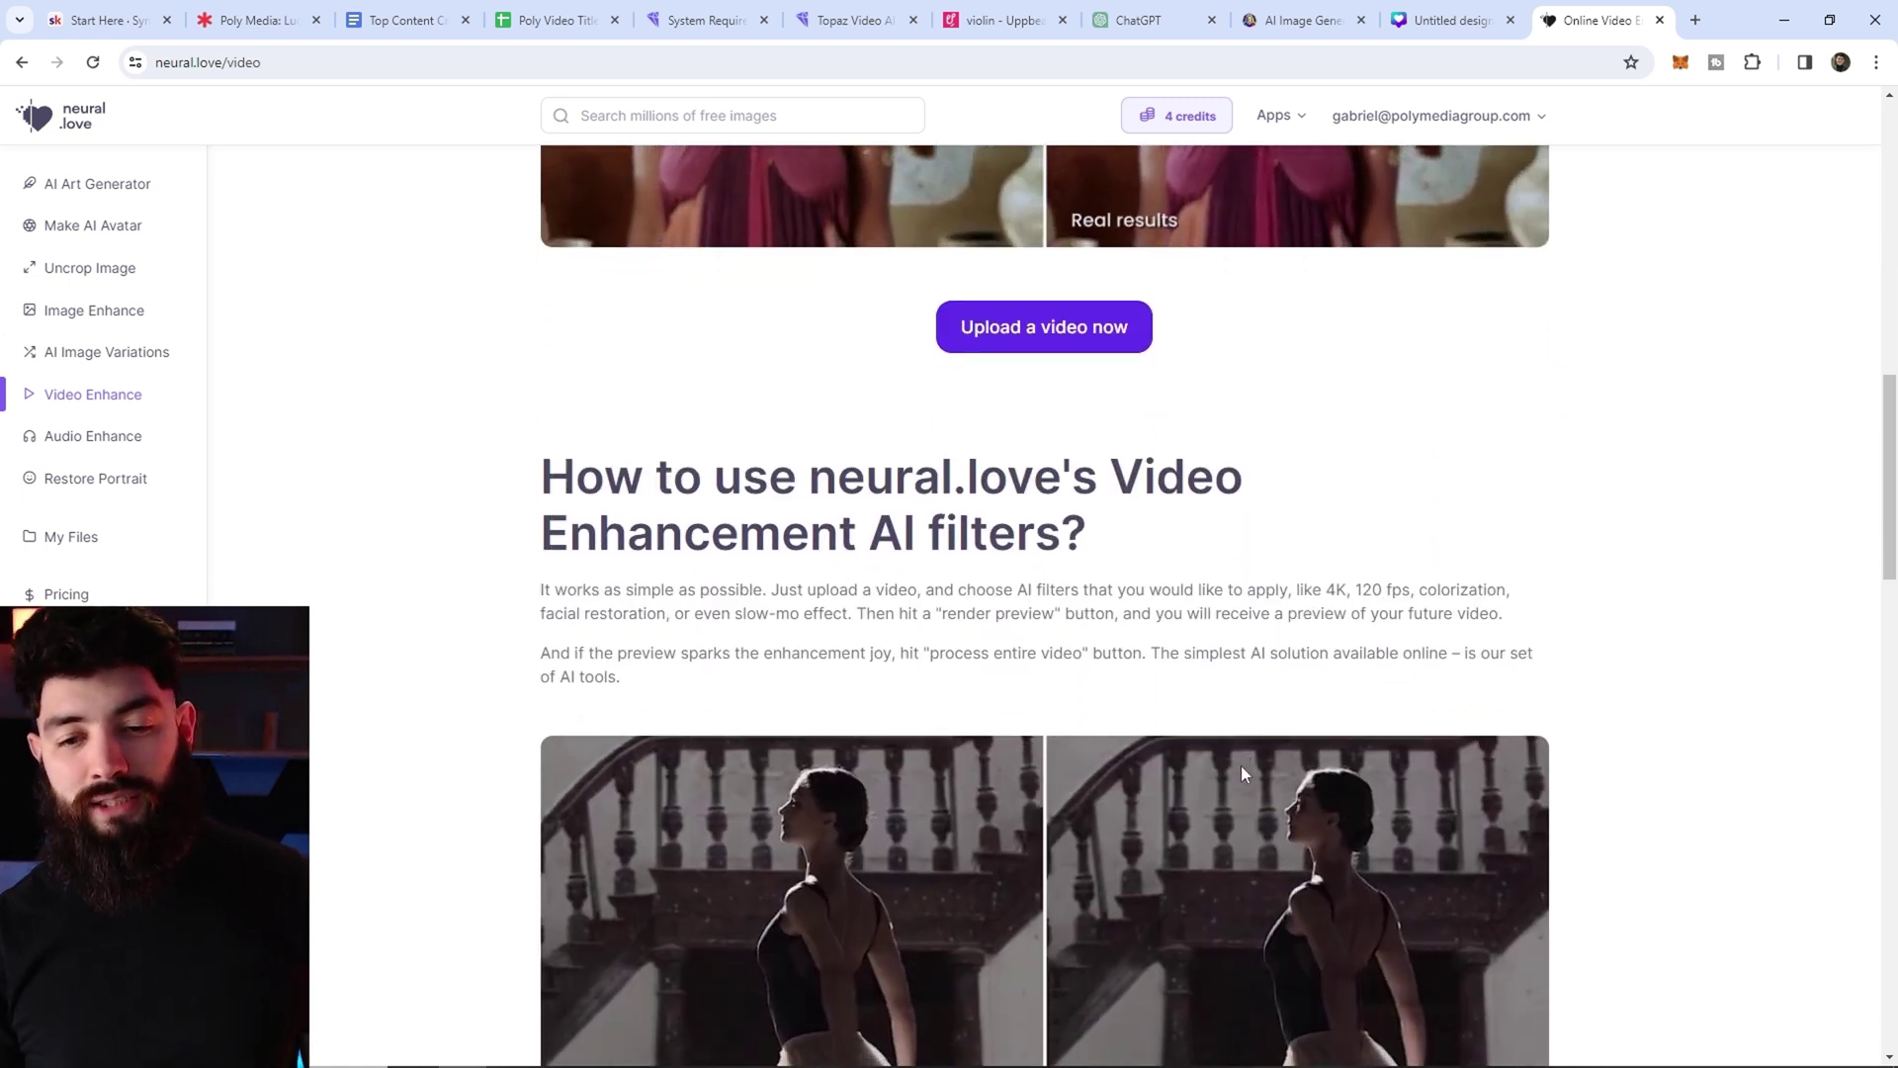
scroll(1241, 773, "down", 8)
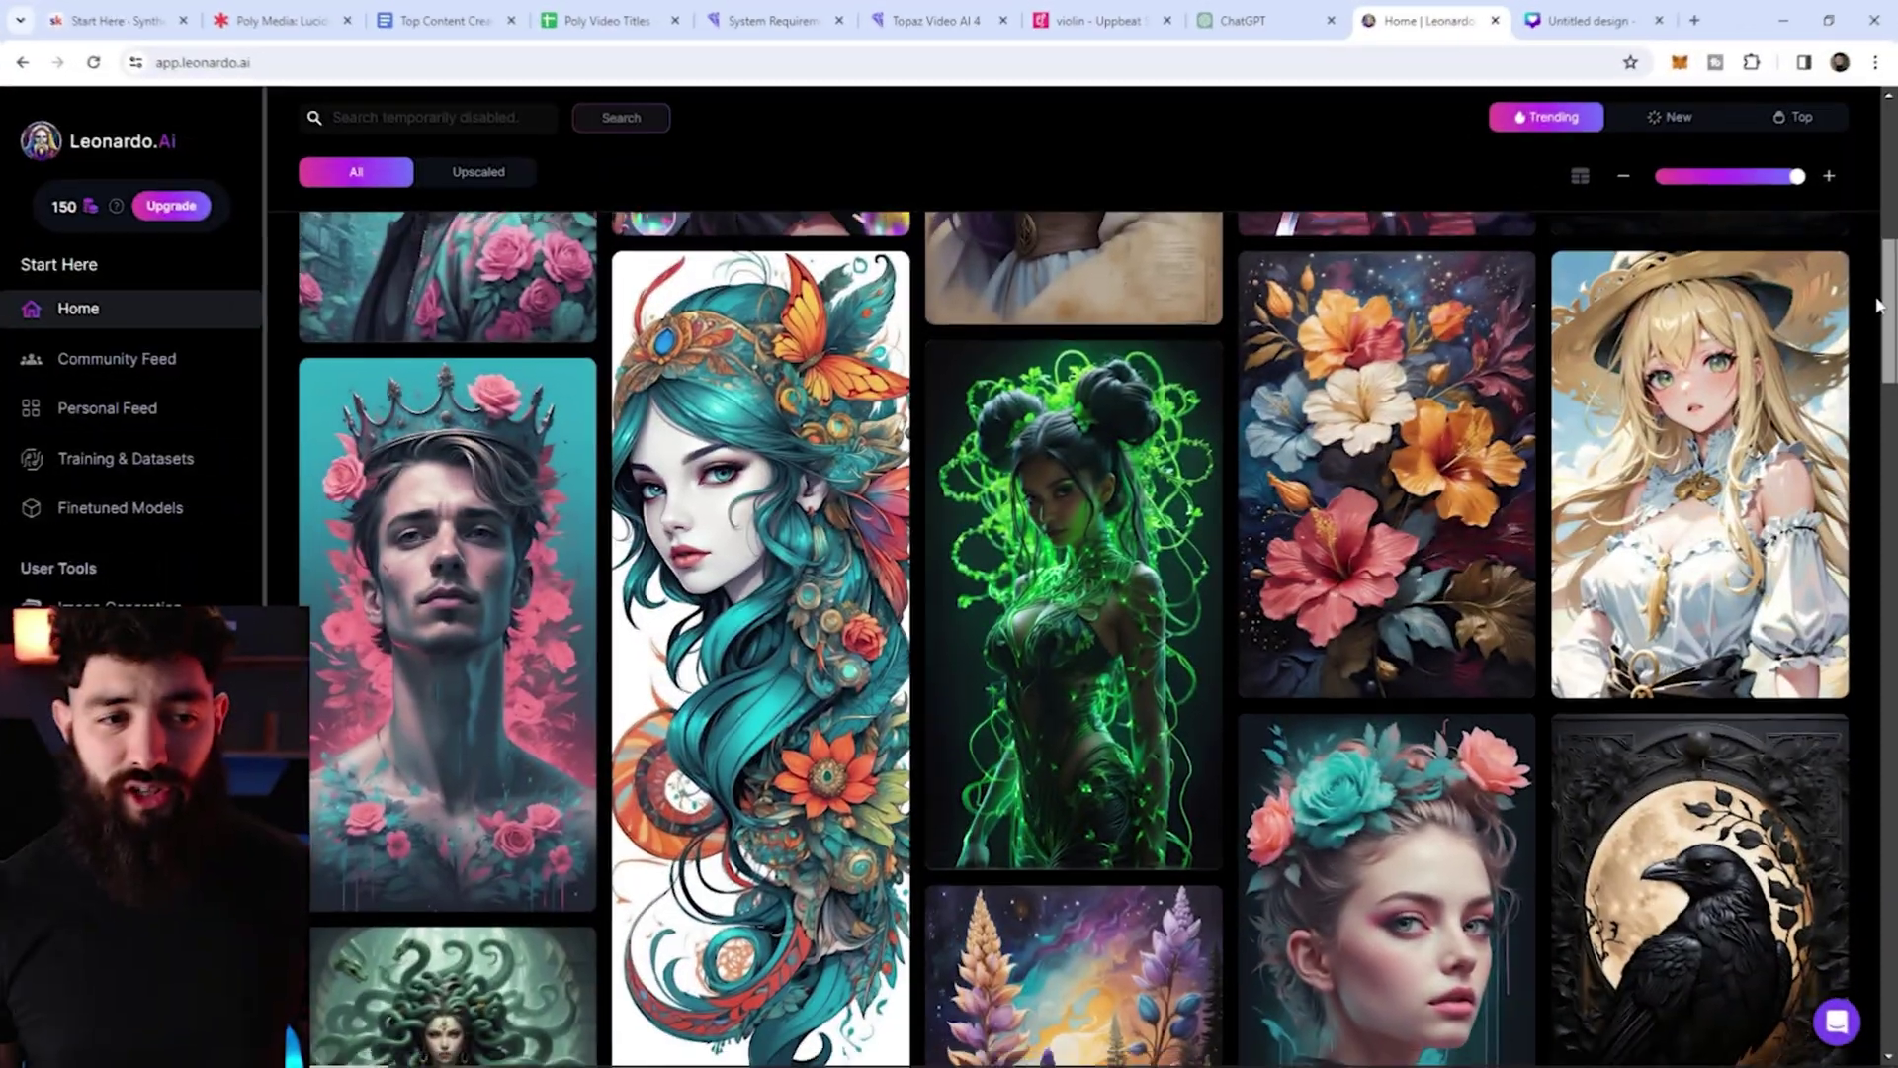
- Replace the prompt with 'a blue monkey in the forest' and generate the image
scroll(1883, 354, "down", 5)
left_click_drag(1883, 354, 1895, 630)
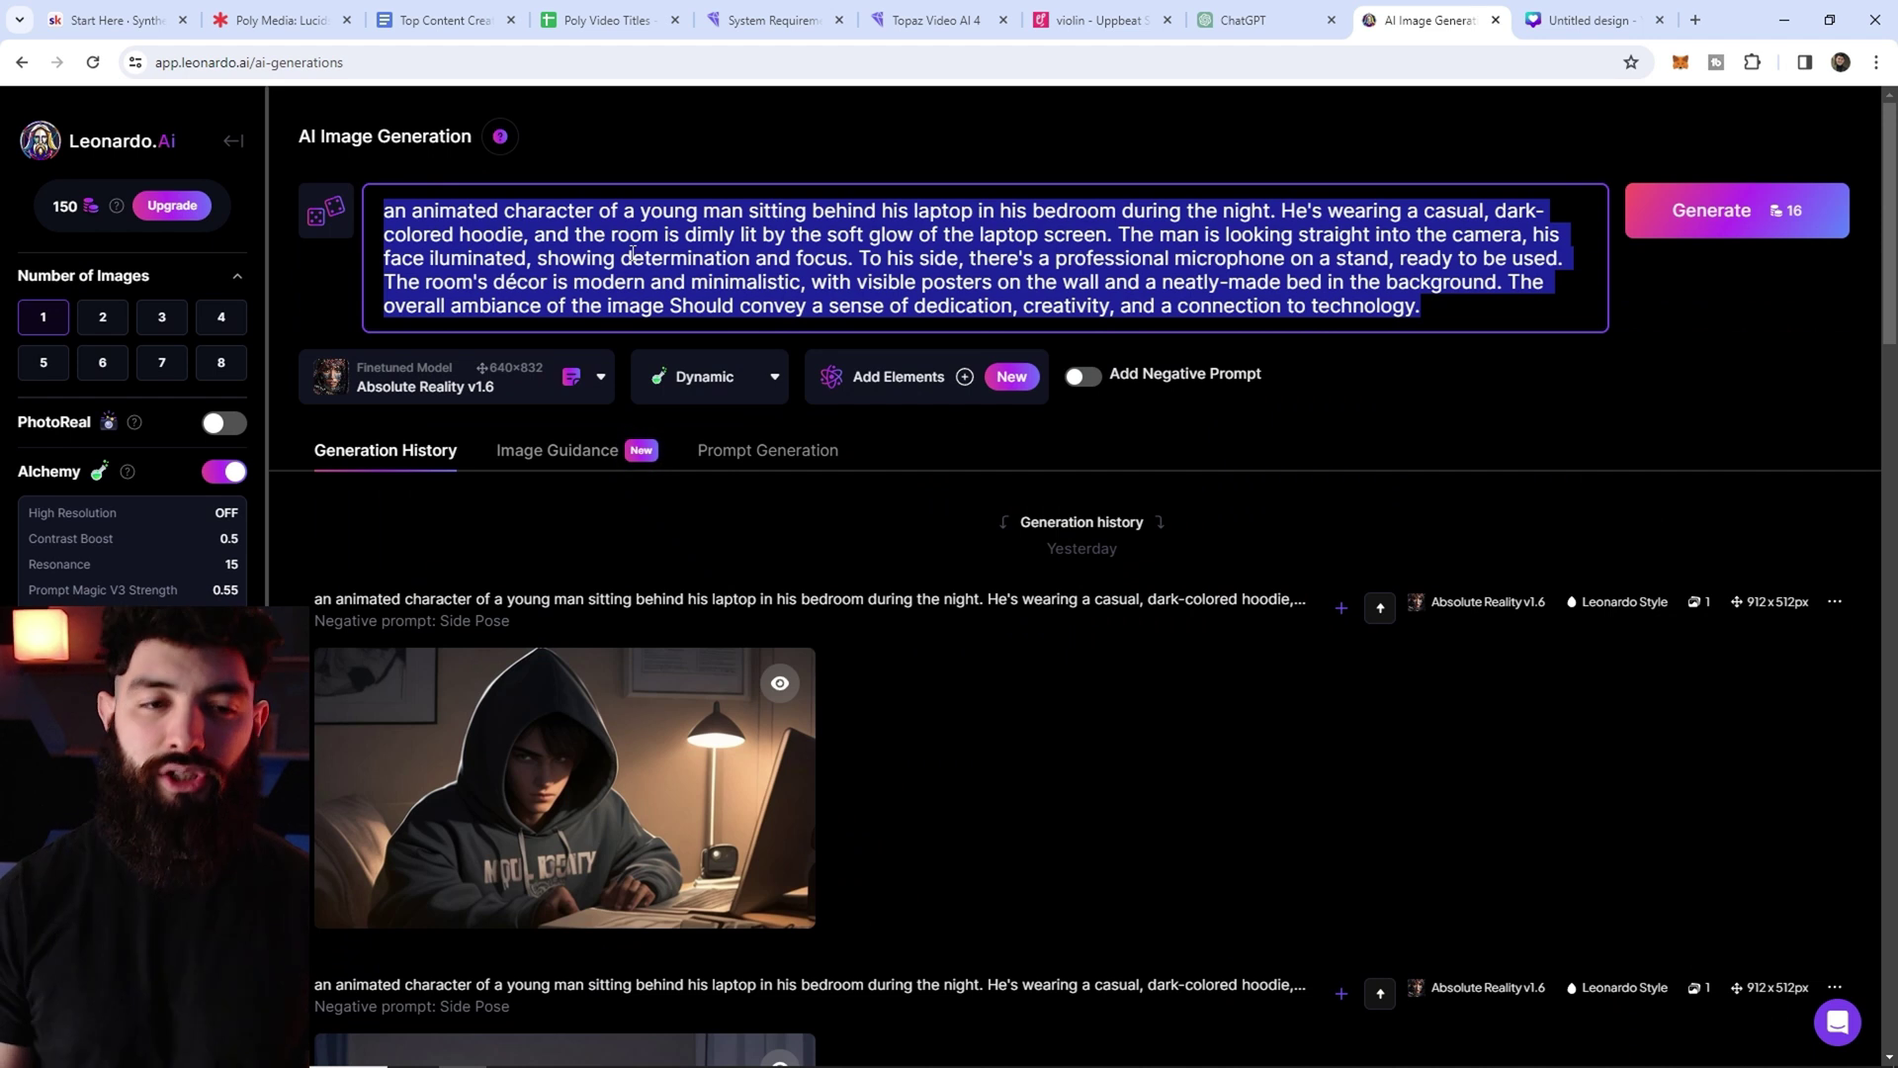
key("BackSpace")
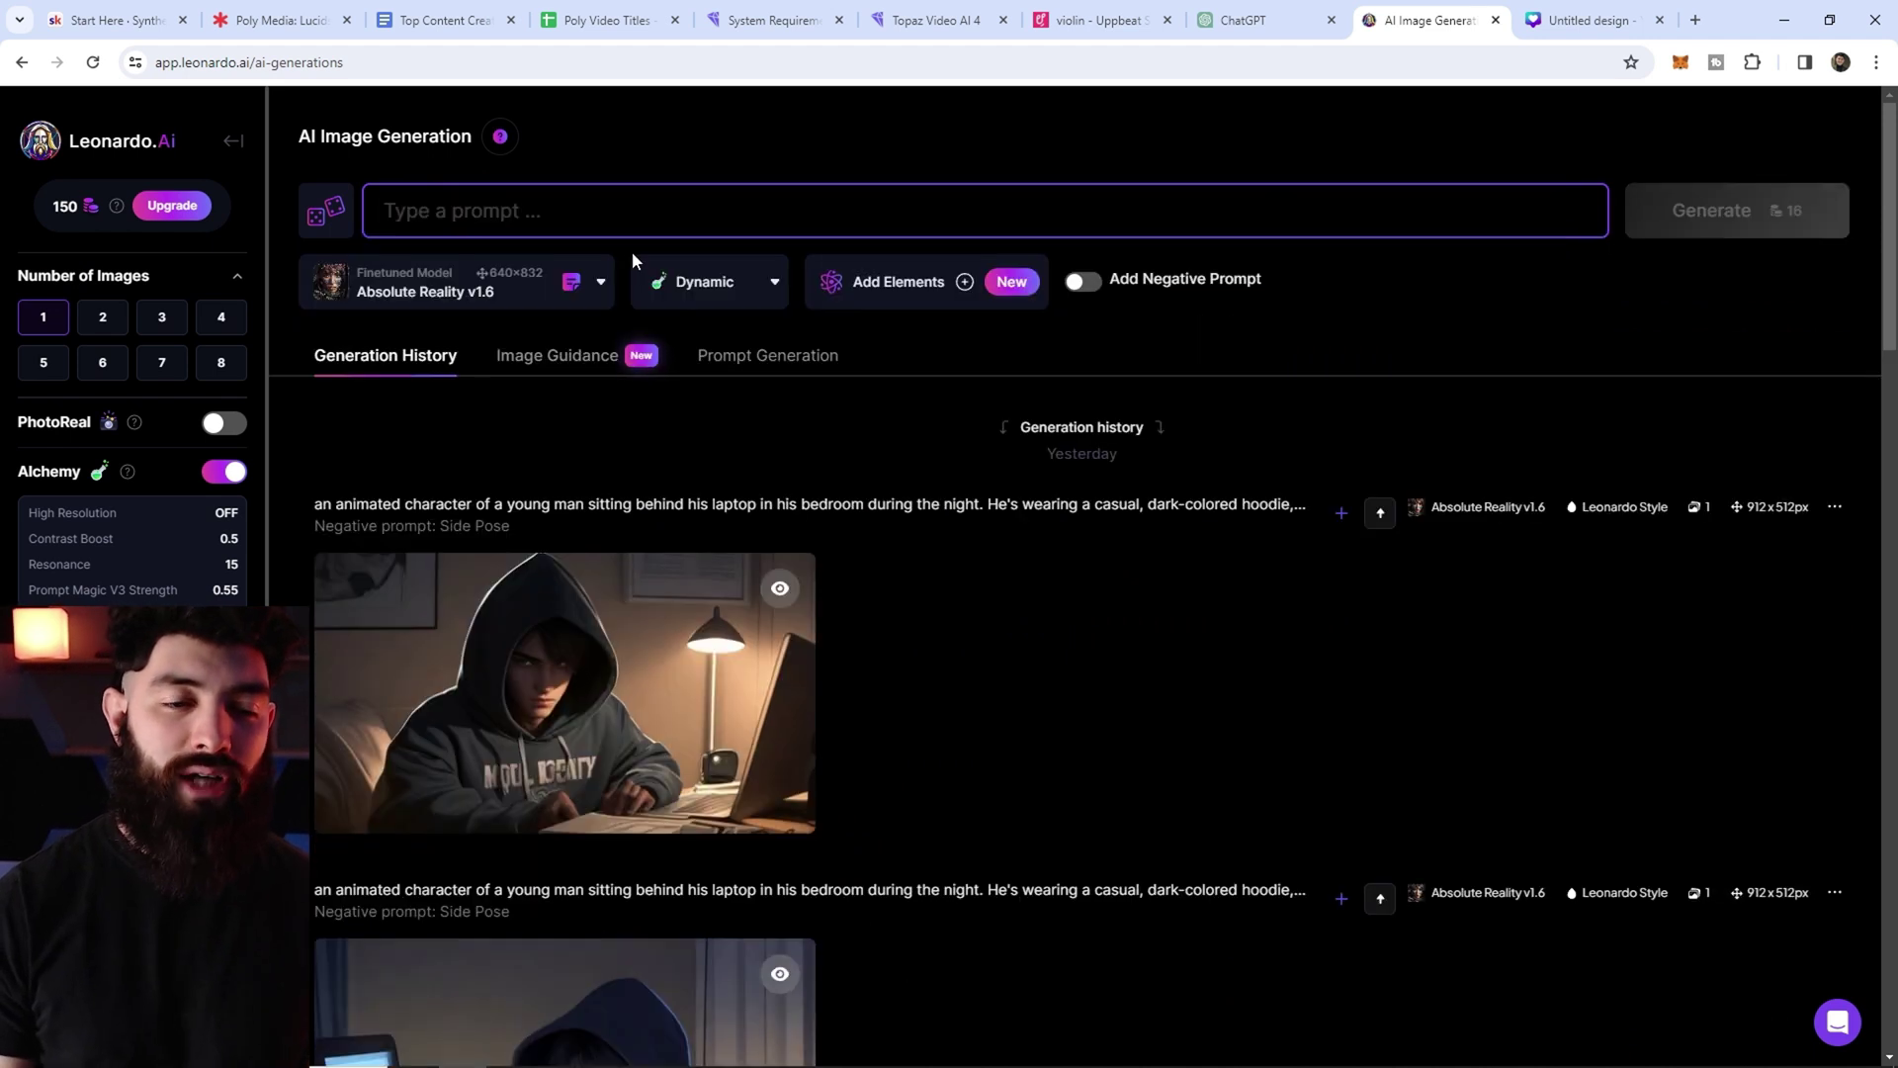
type("a blue m")
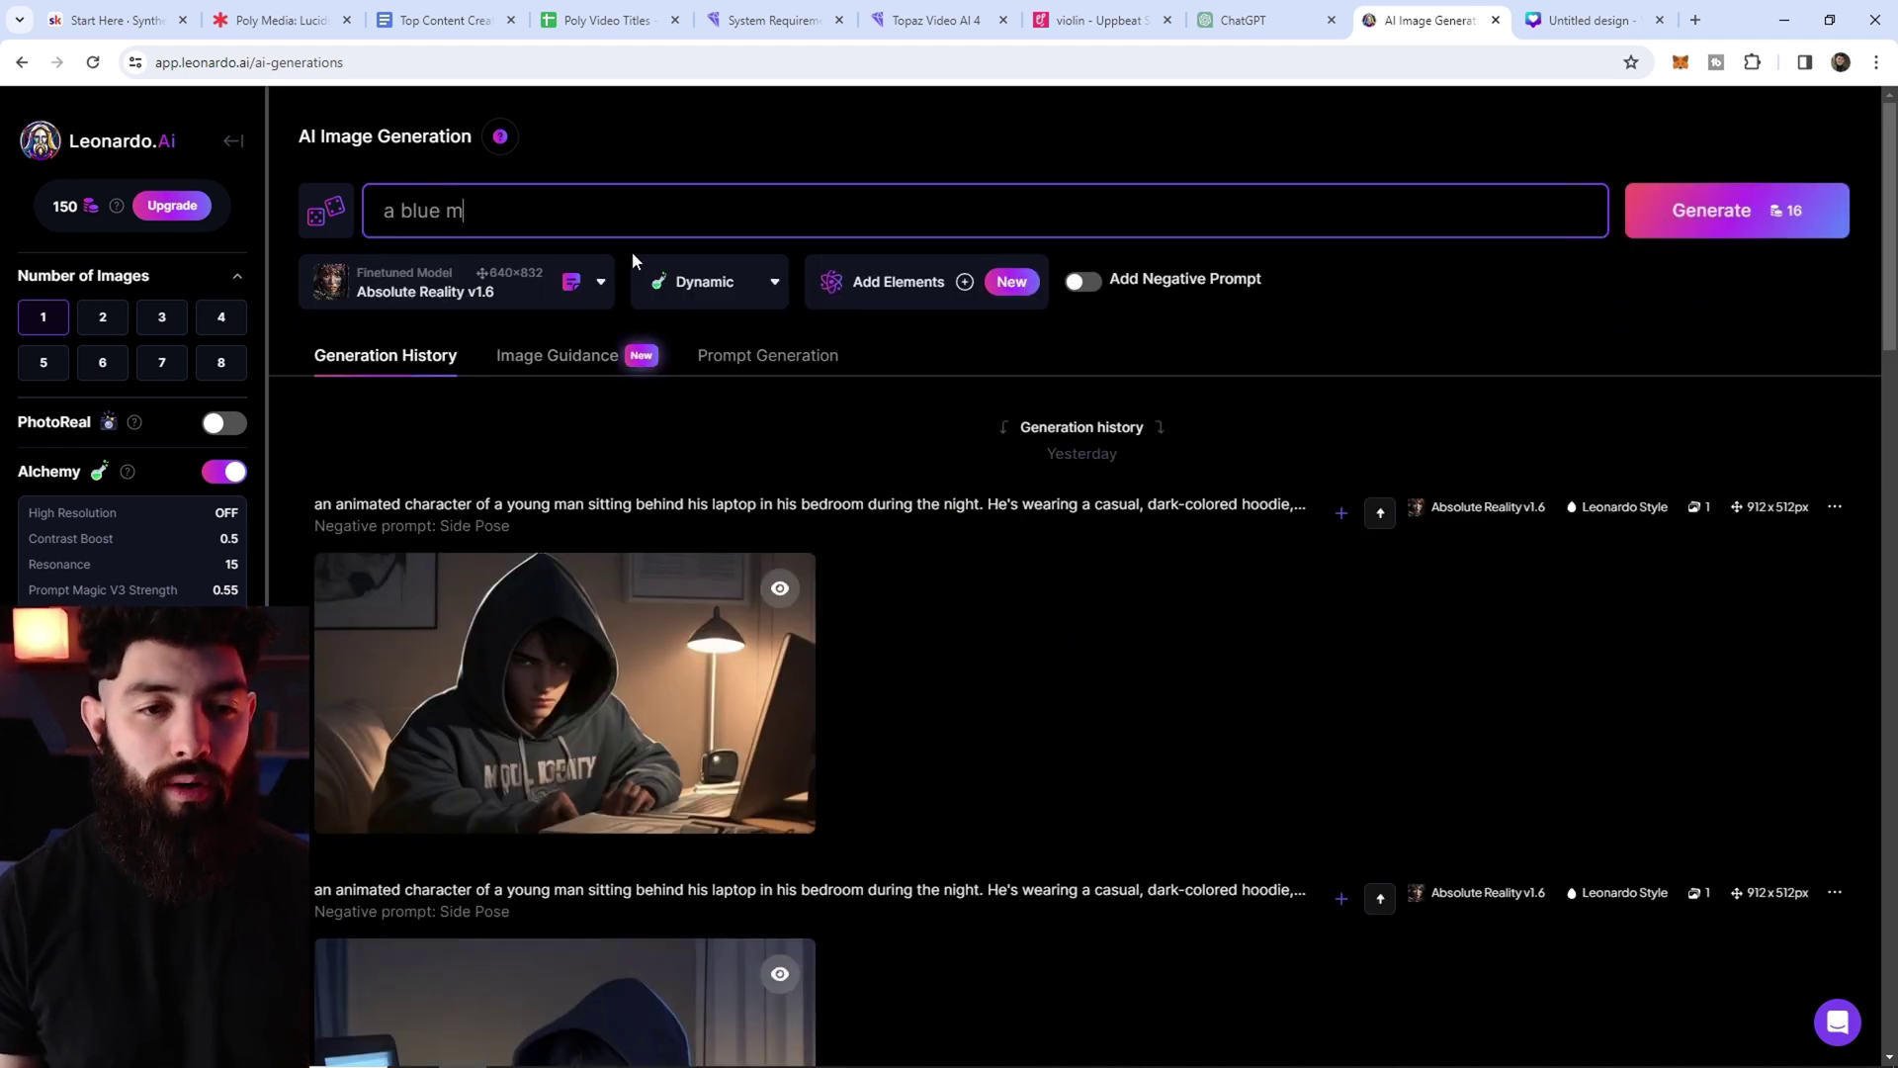
type("onkey in the forr")
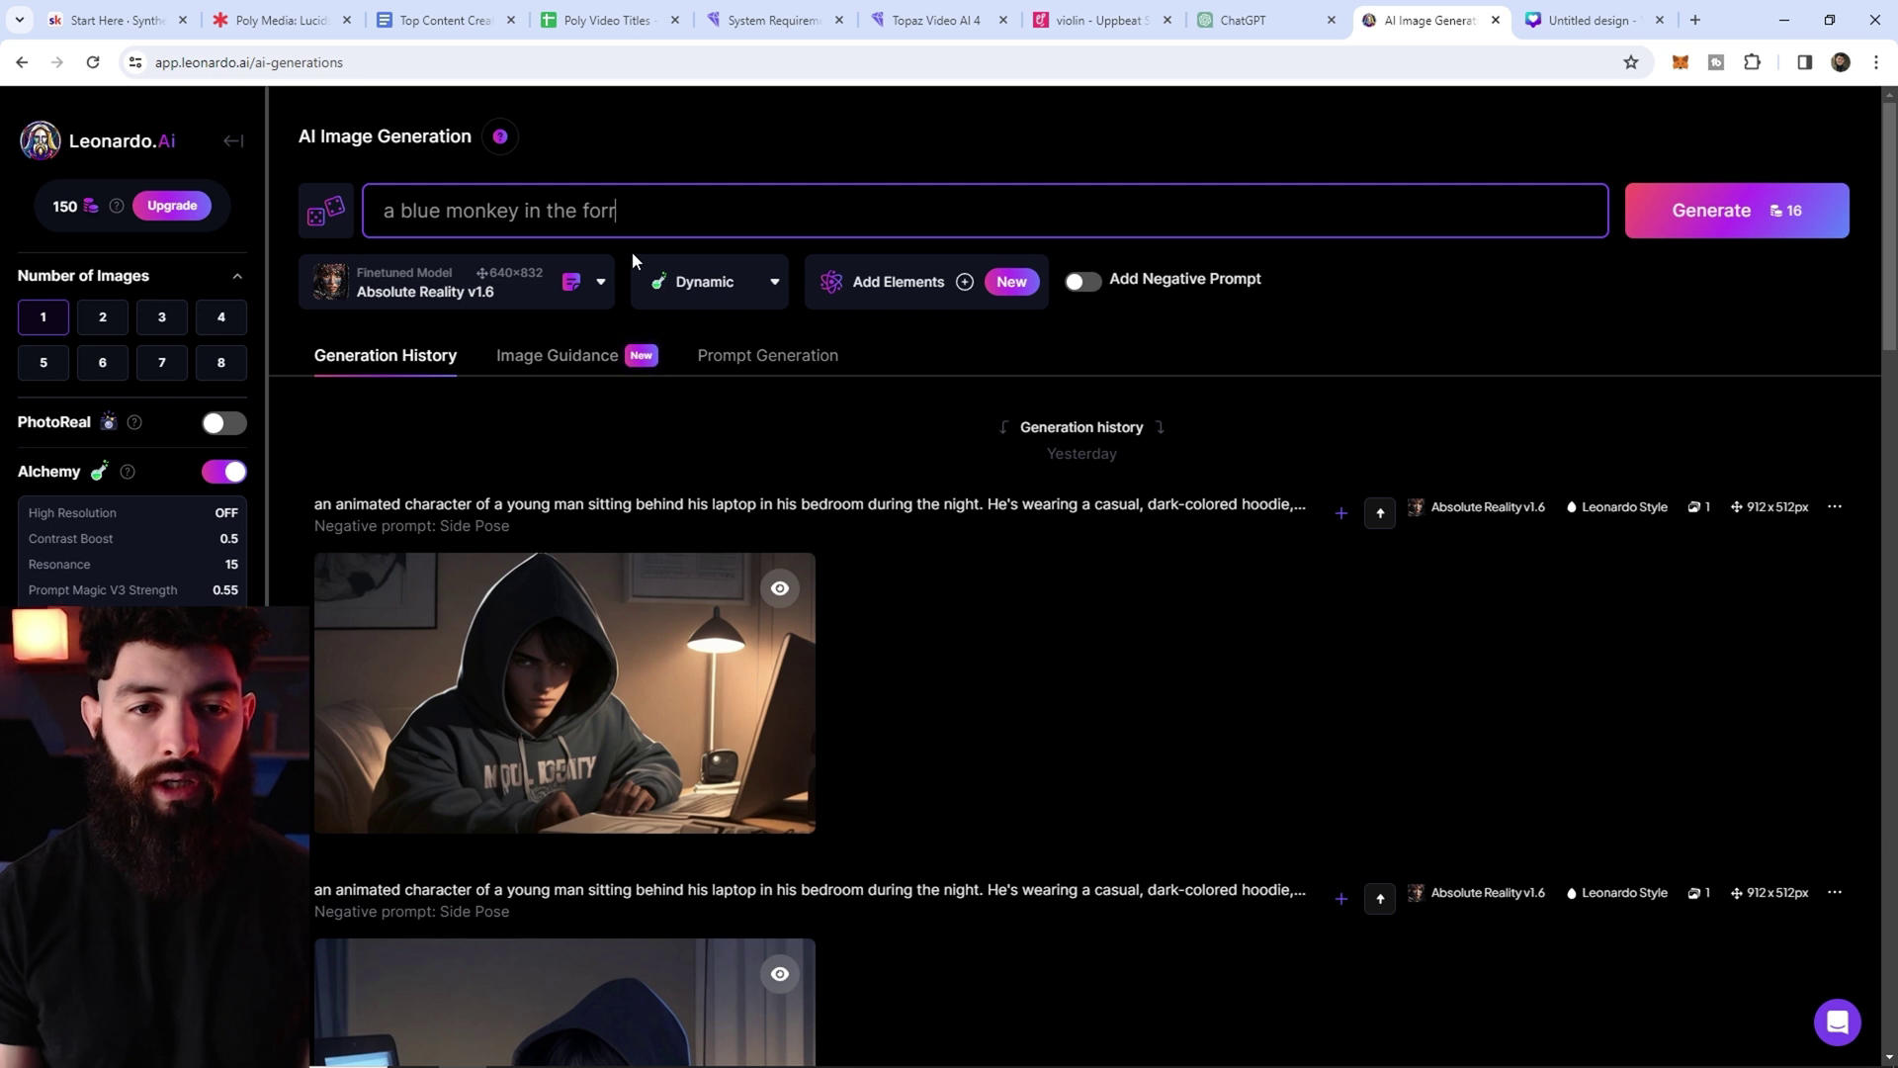
key("BackSpace")
type("est")
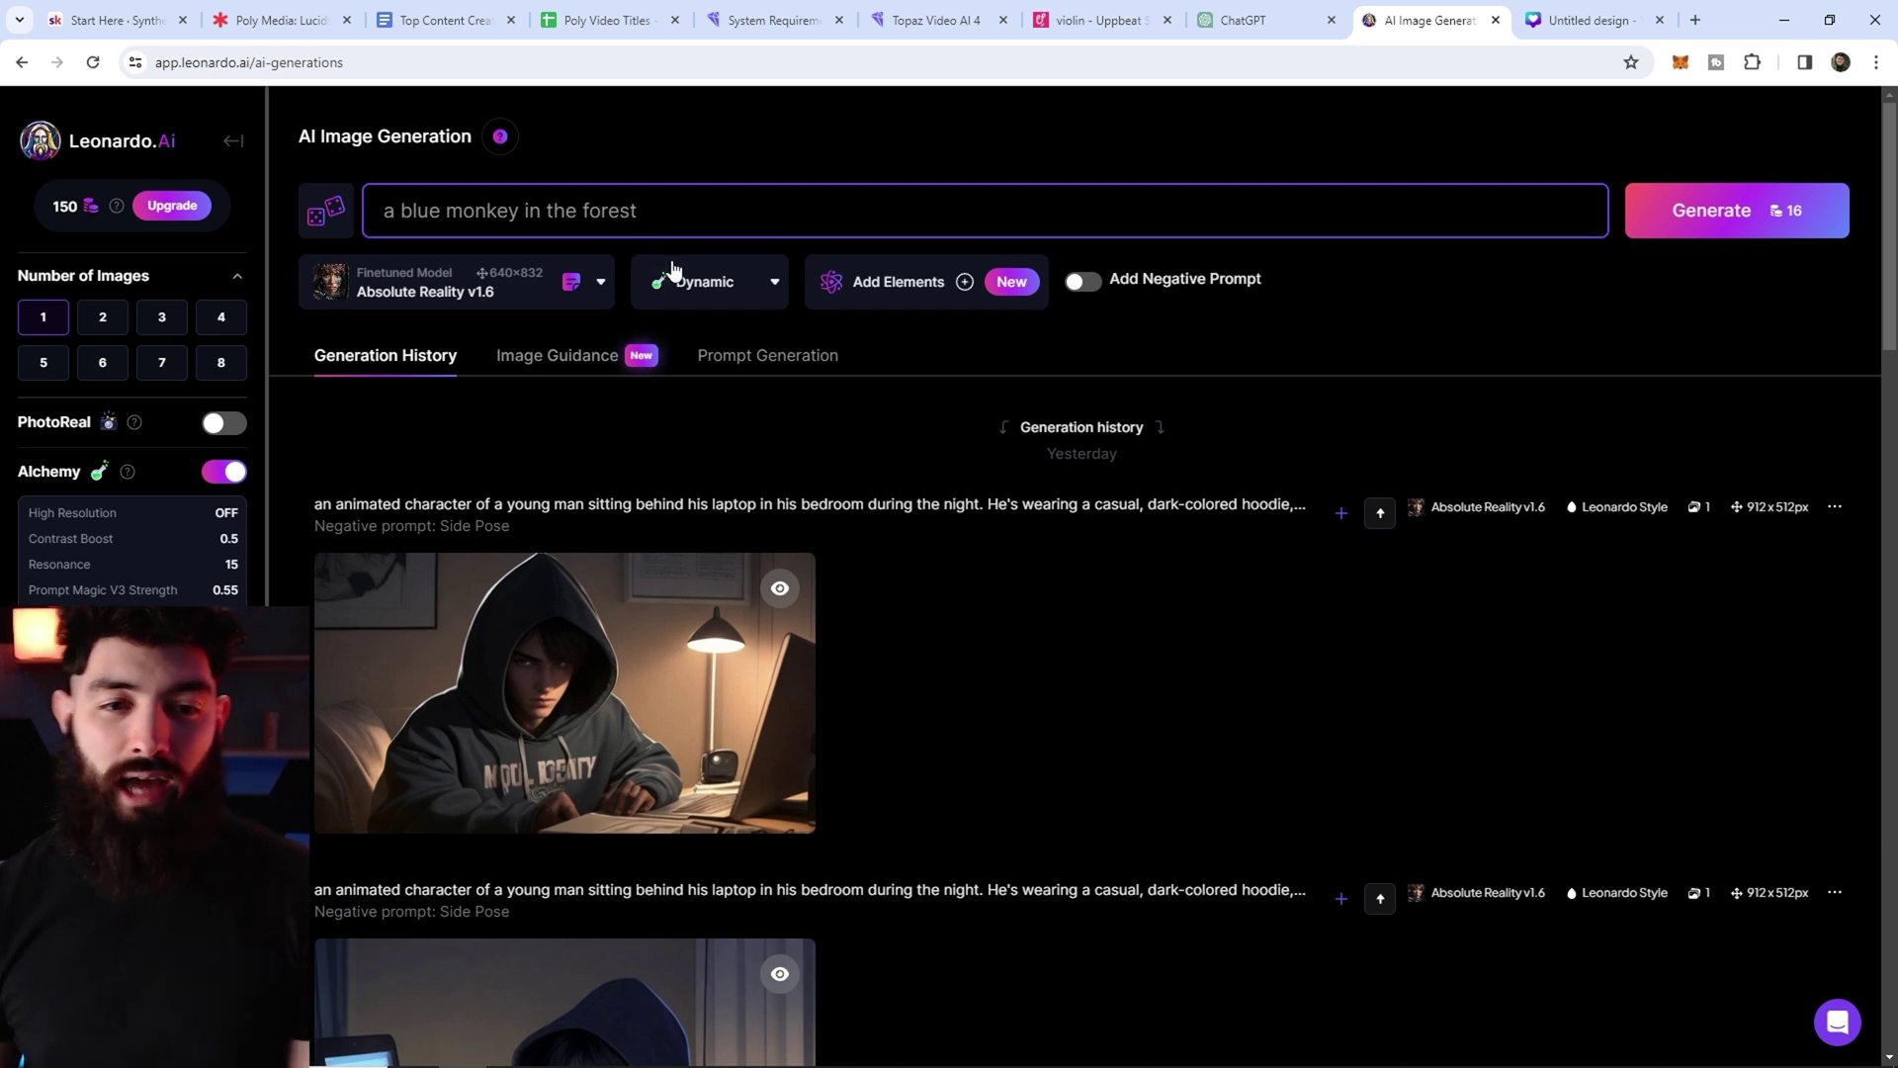
left_click(1692, 212)
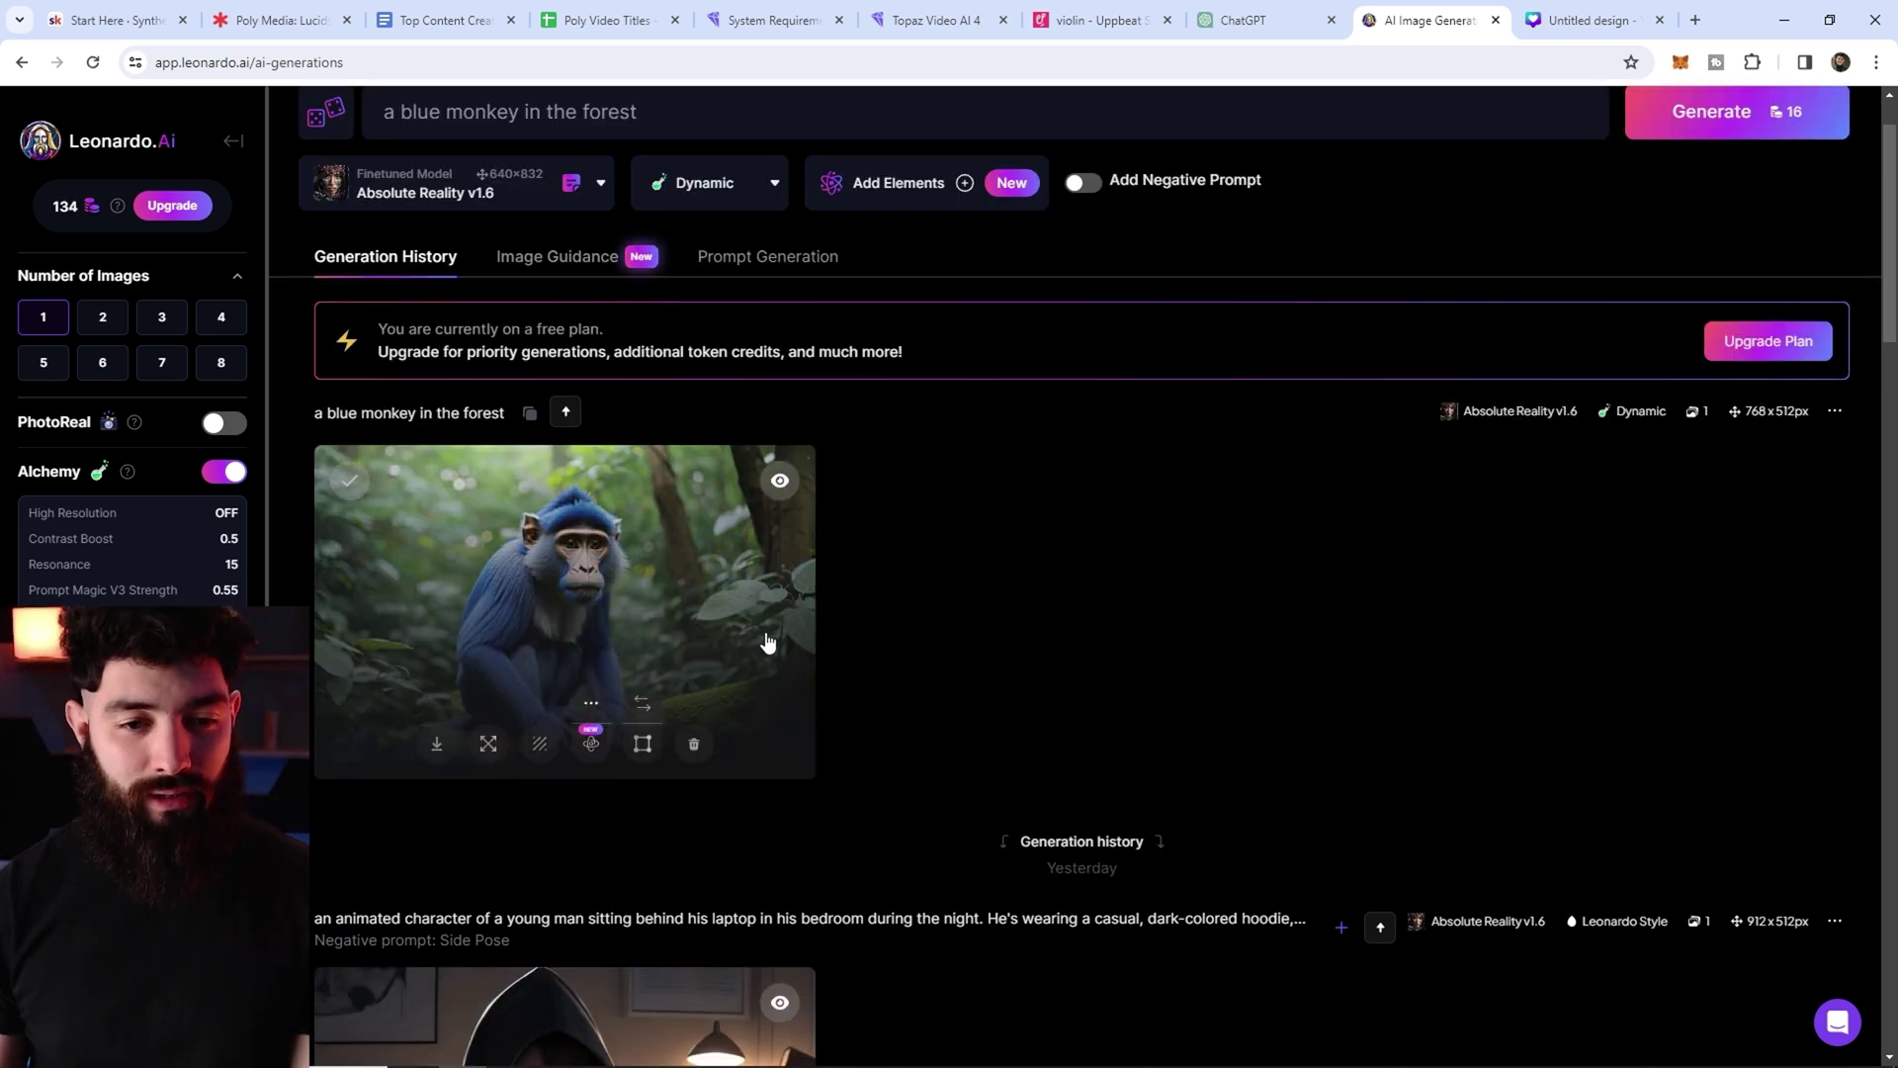
mouse_move(654, 630)
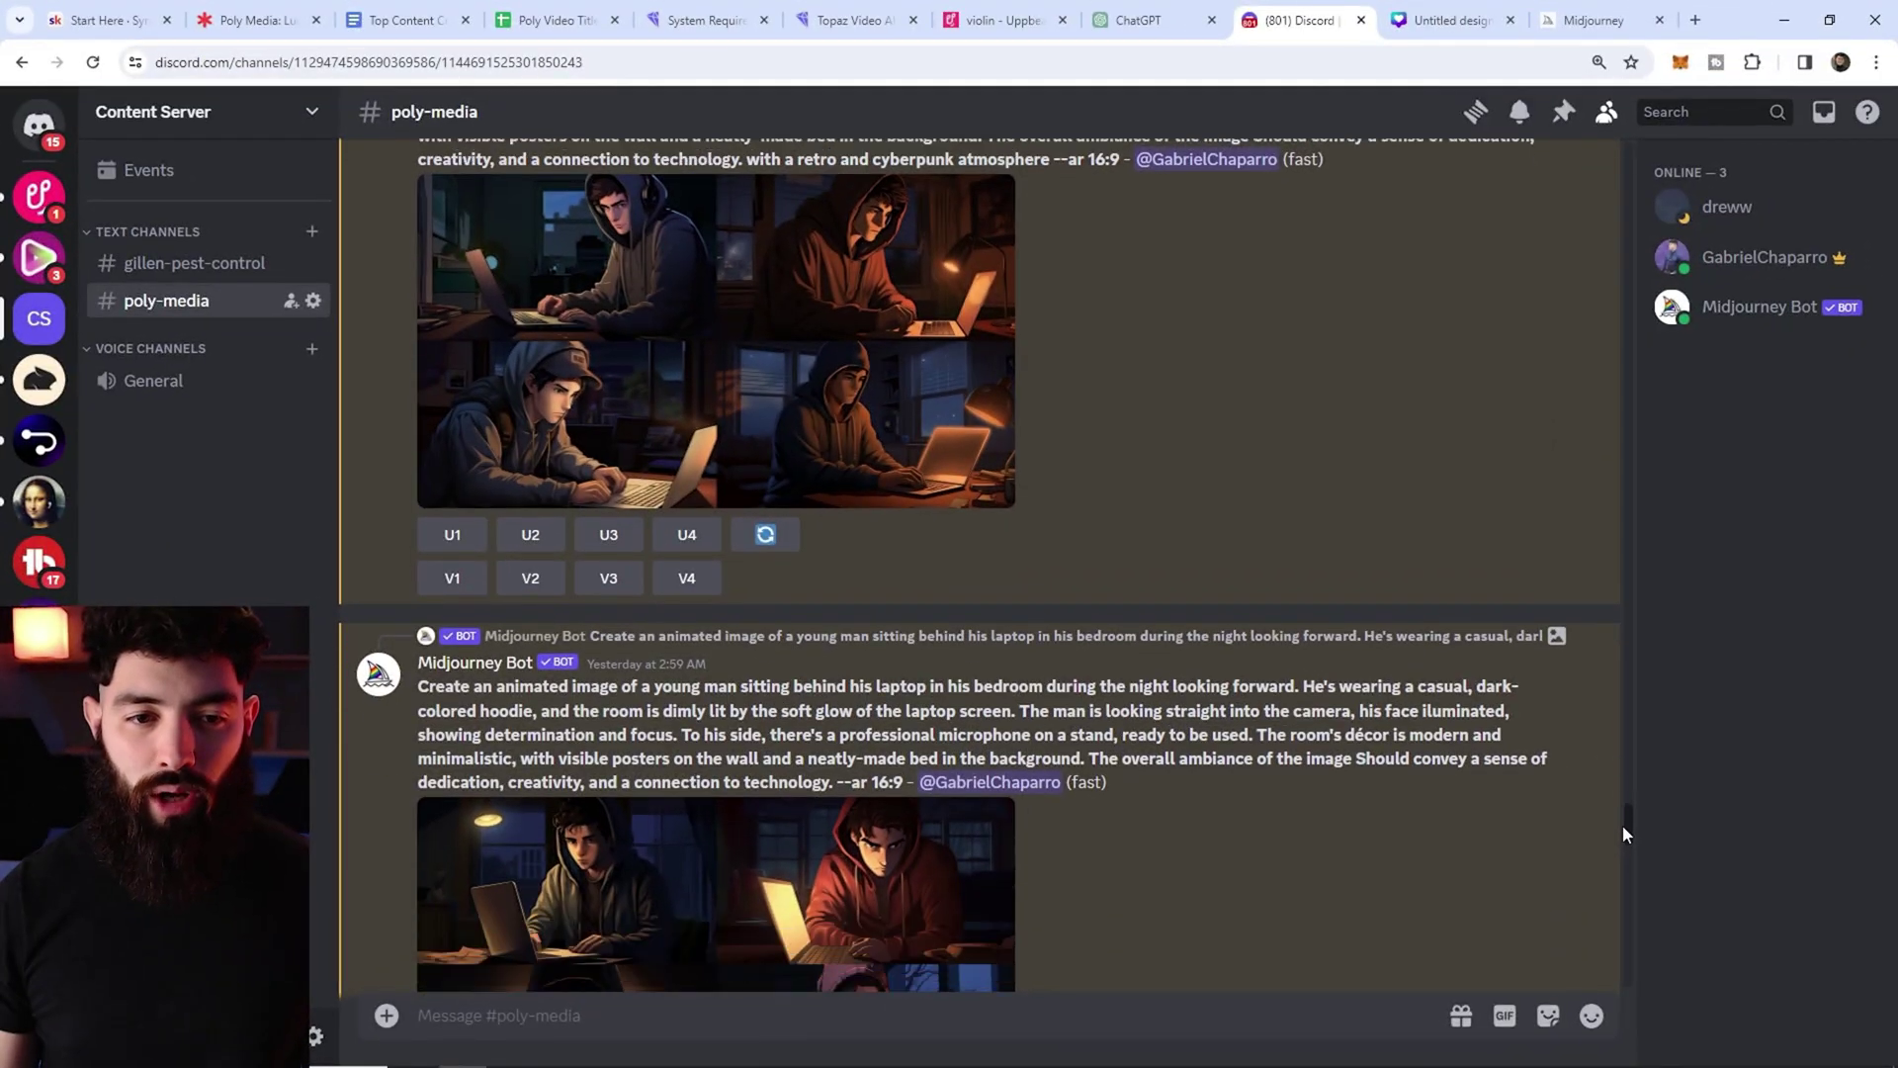
- Scroll the poly-media channel to the Midjourney grids of the hooded young man at his laptop
left_click_drag(1622, 824, 1630, 887)
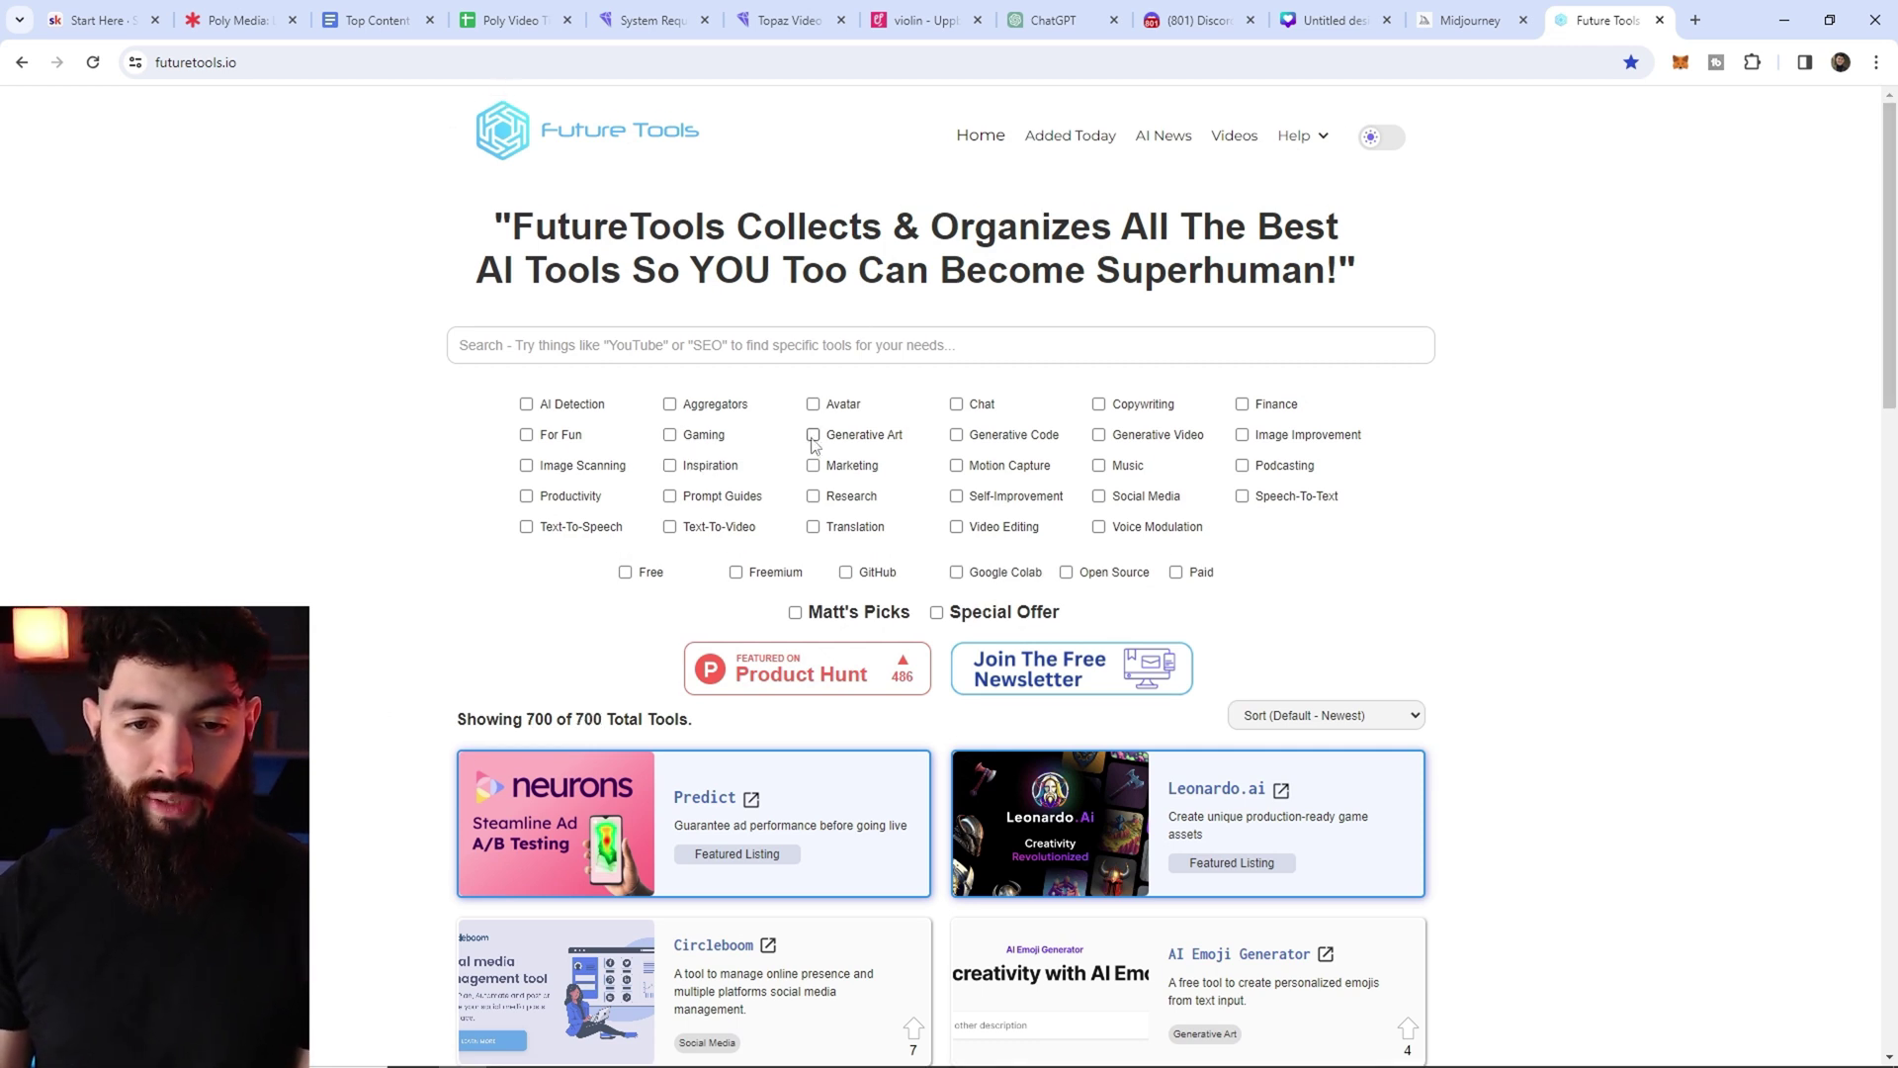
- Filter Future Tools to Marketing, sort by Most Upvoted, and browse results like vidIQ and Sitekick
left_click(813, 467)
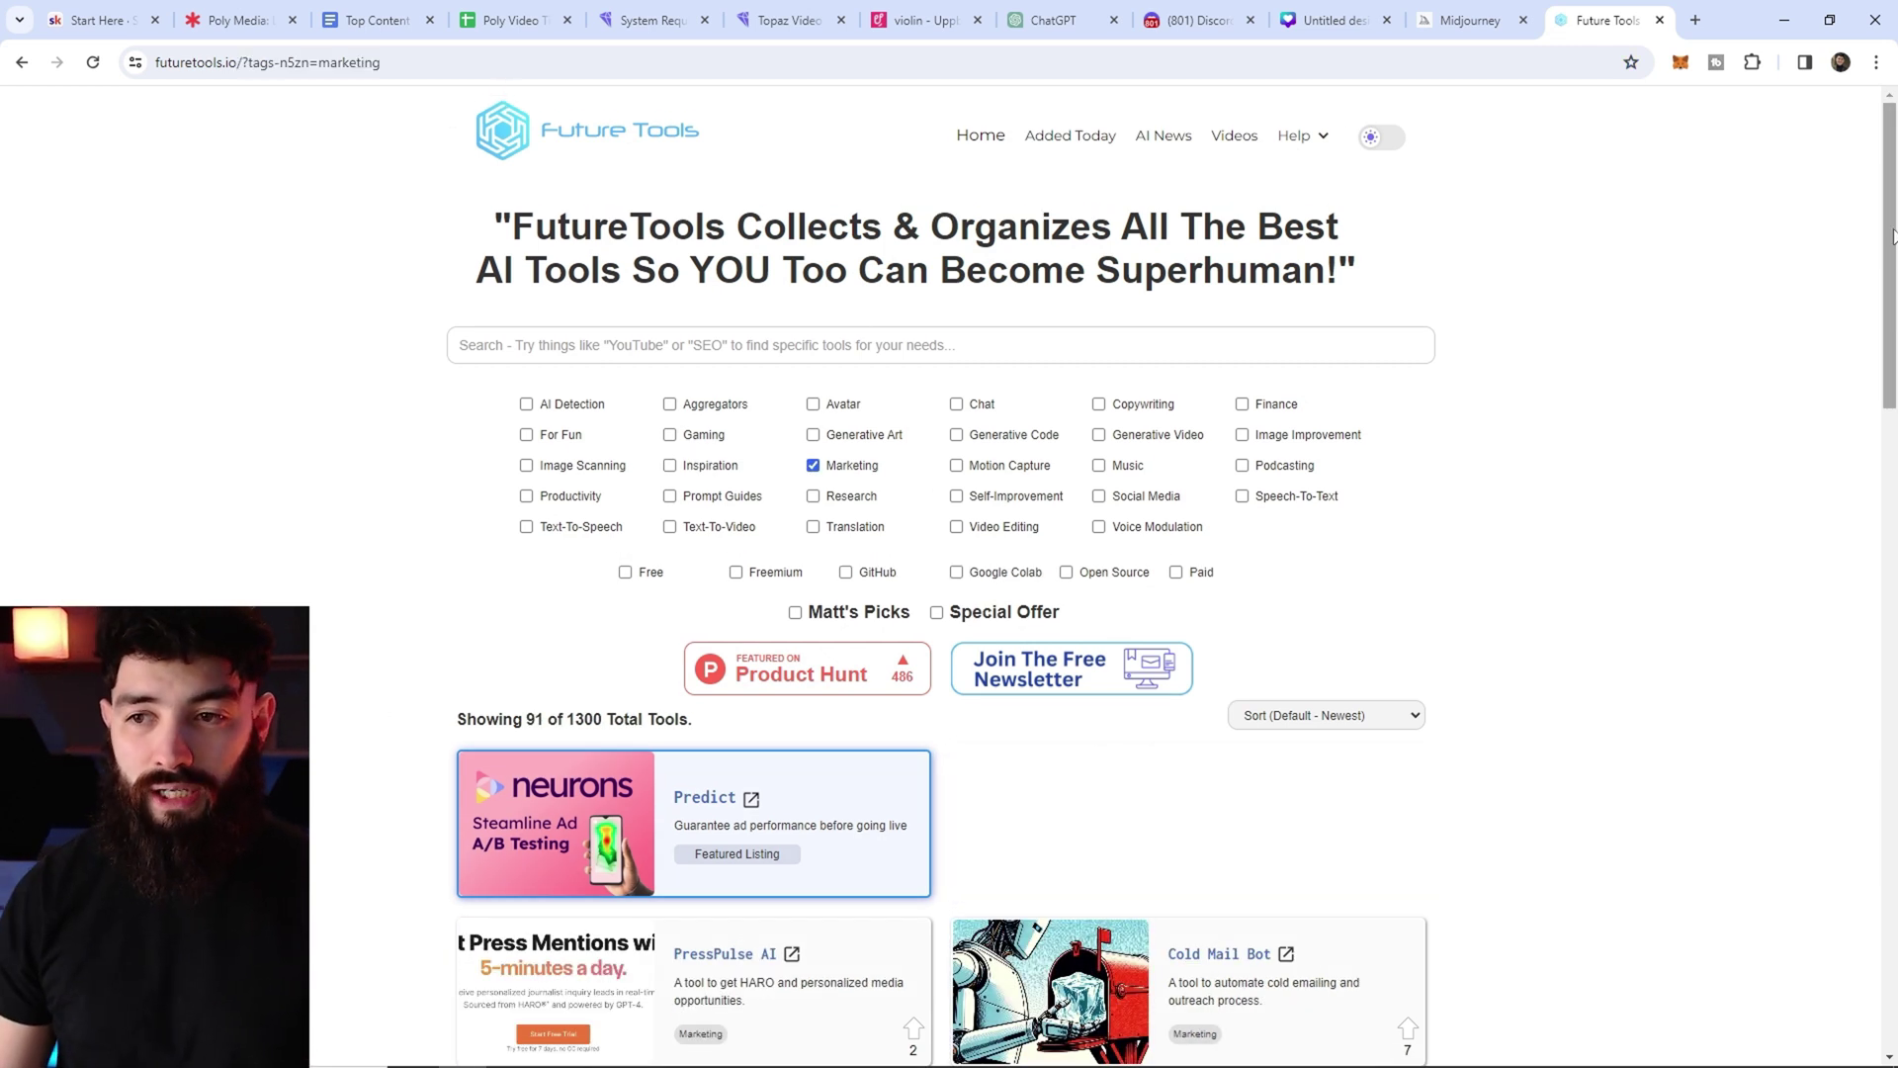
left_click_drag(1892, 230, 1889, 304)
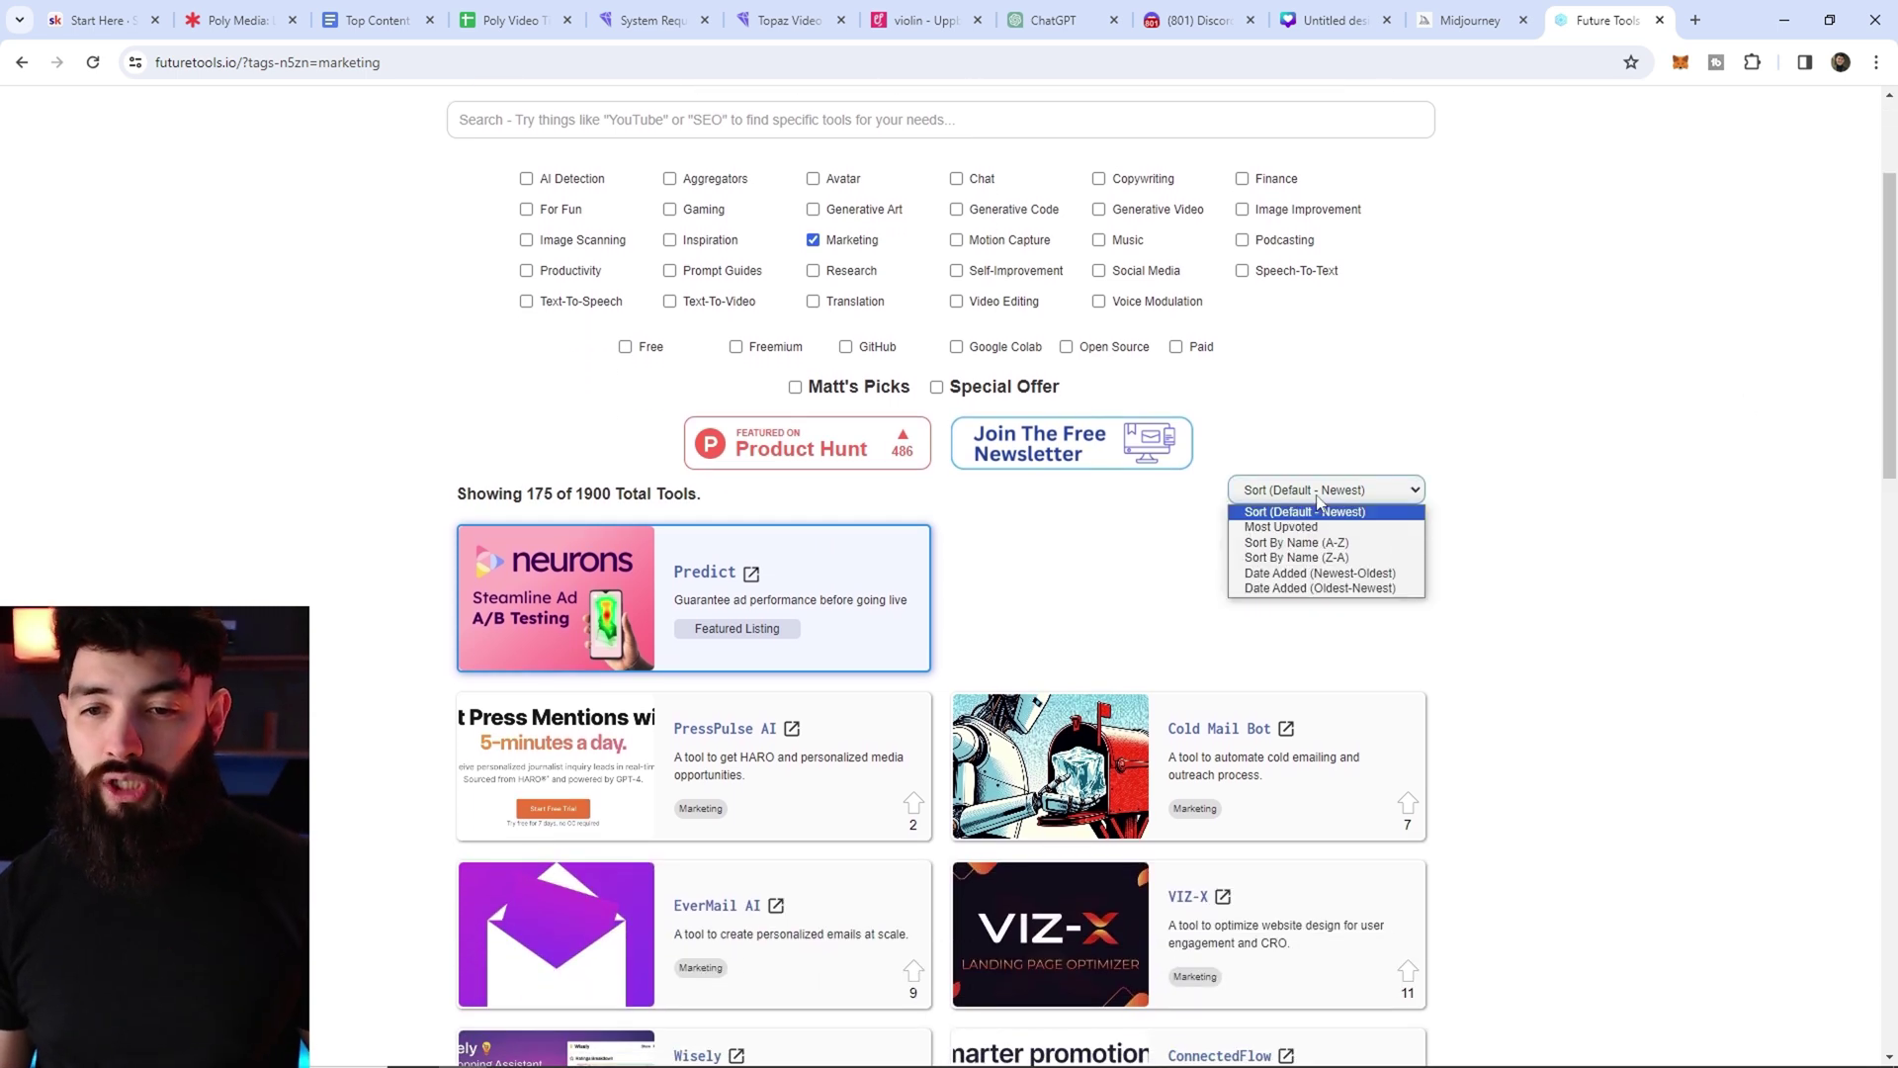
left_click(1313, 529)
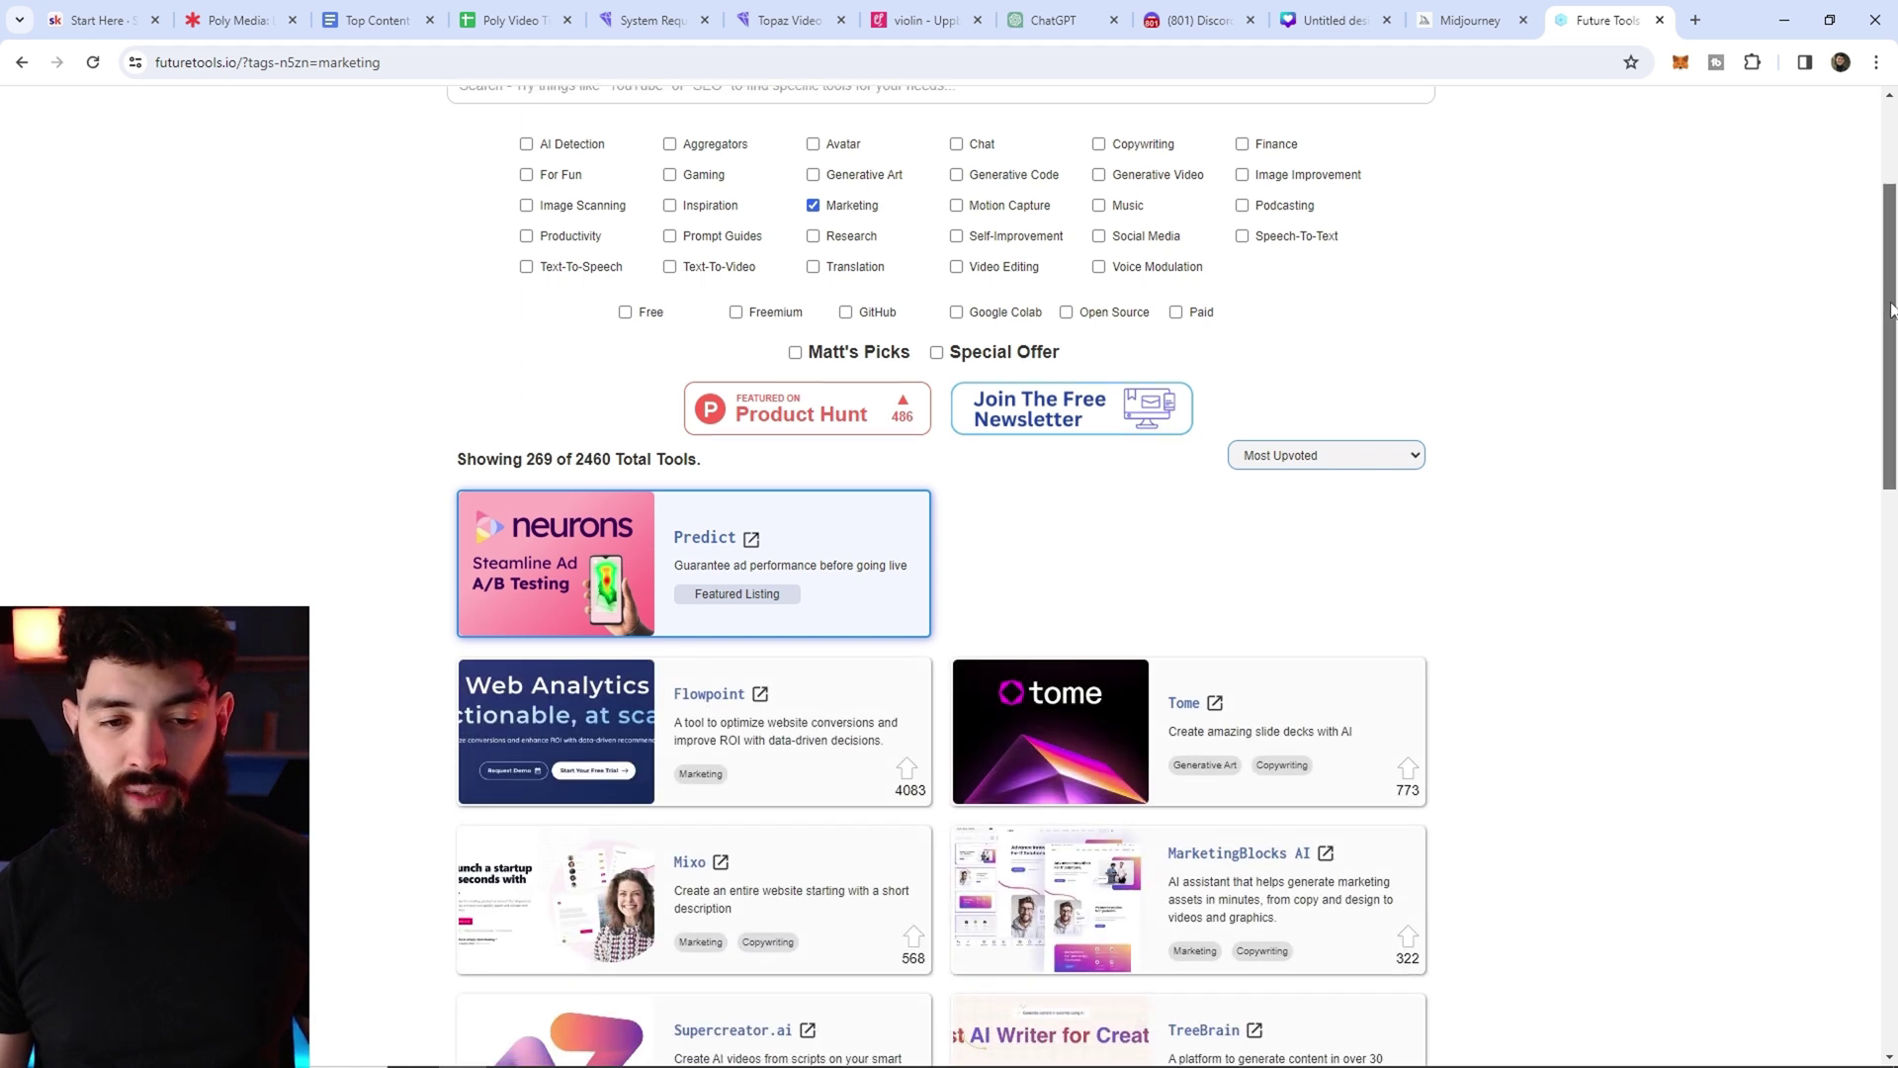
scroll(1250, 316, "down", 20)
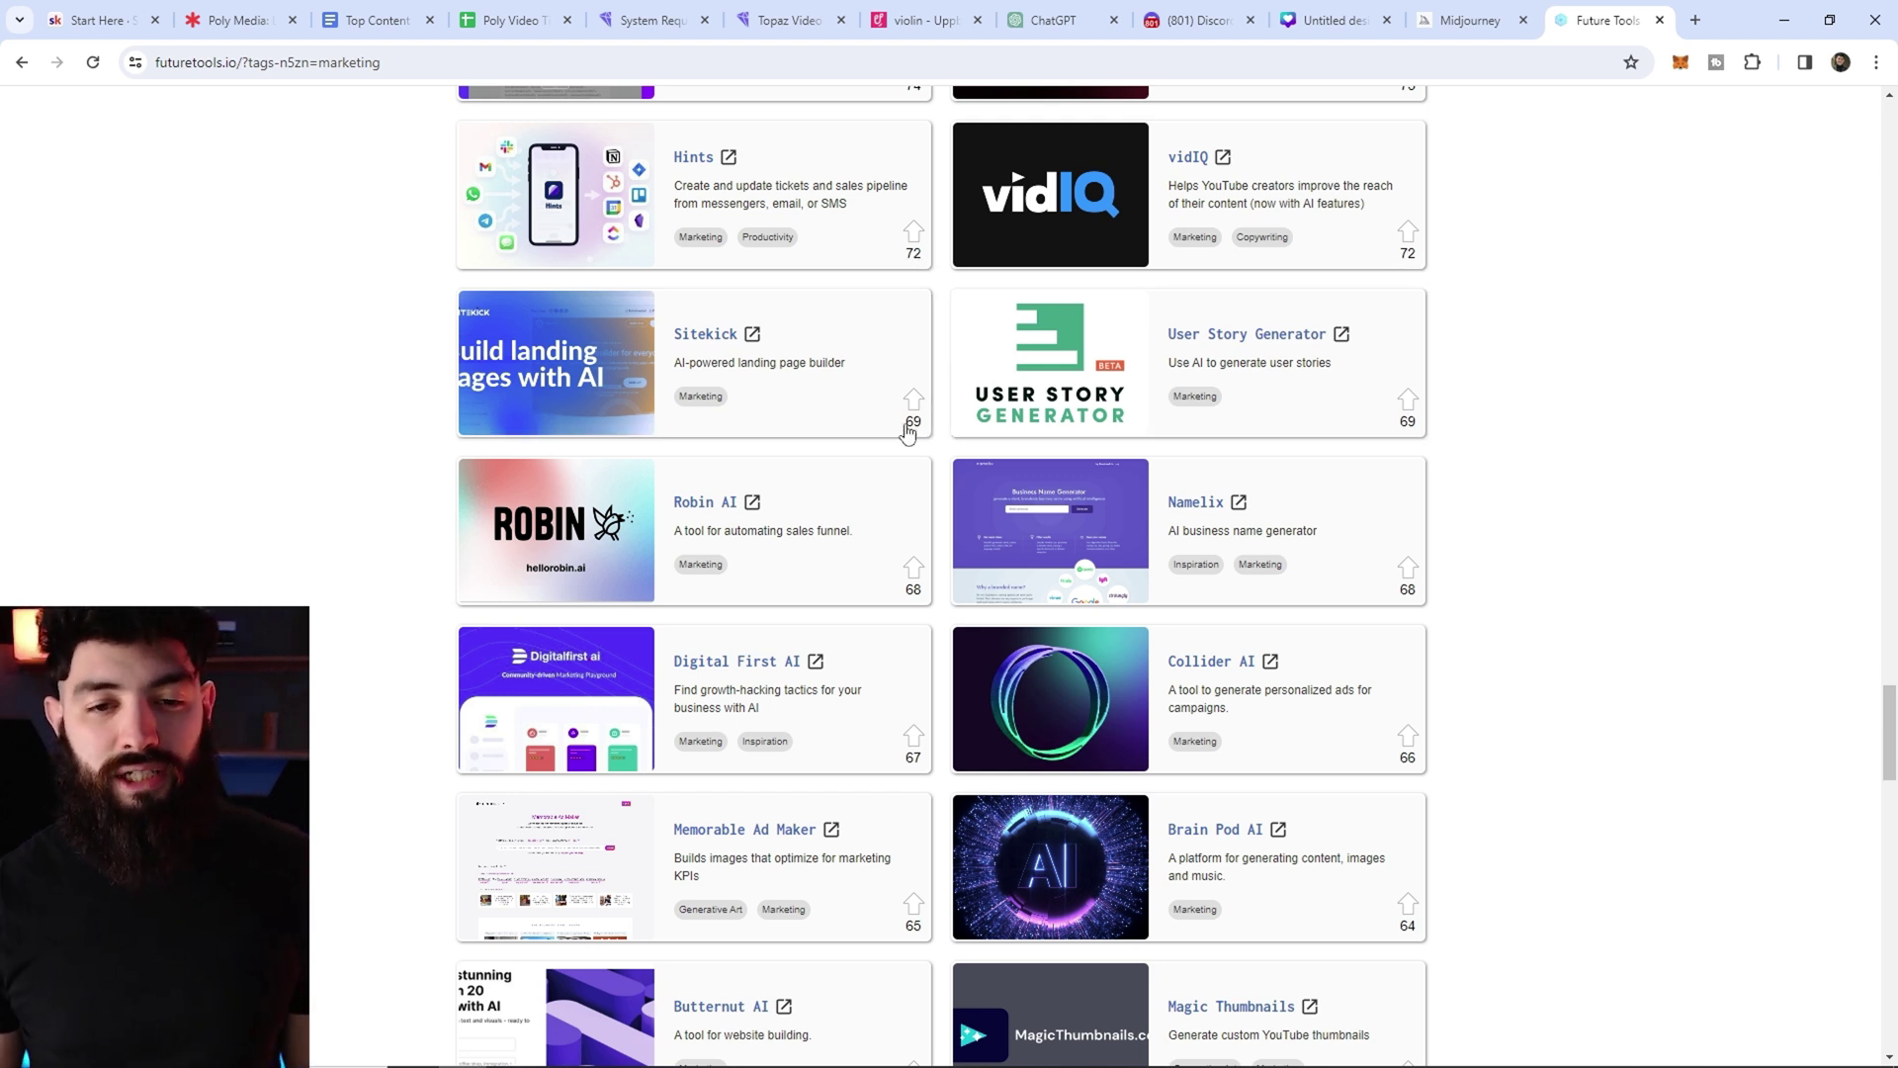
scroll(1044, 616, "down", 1)
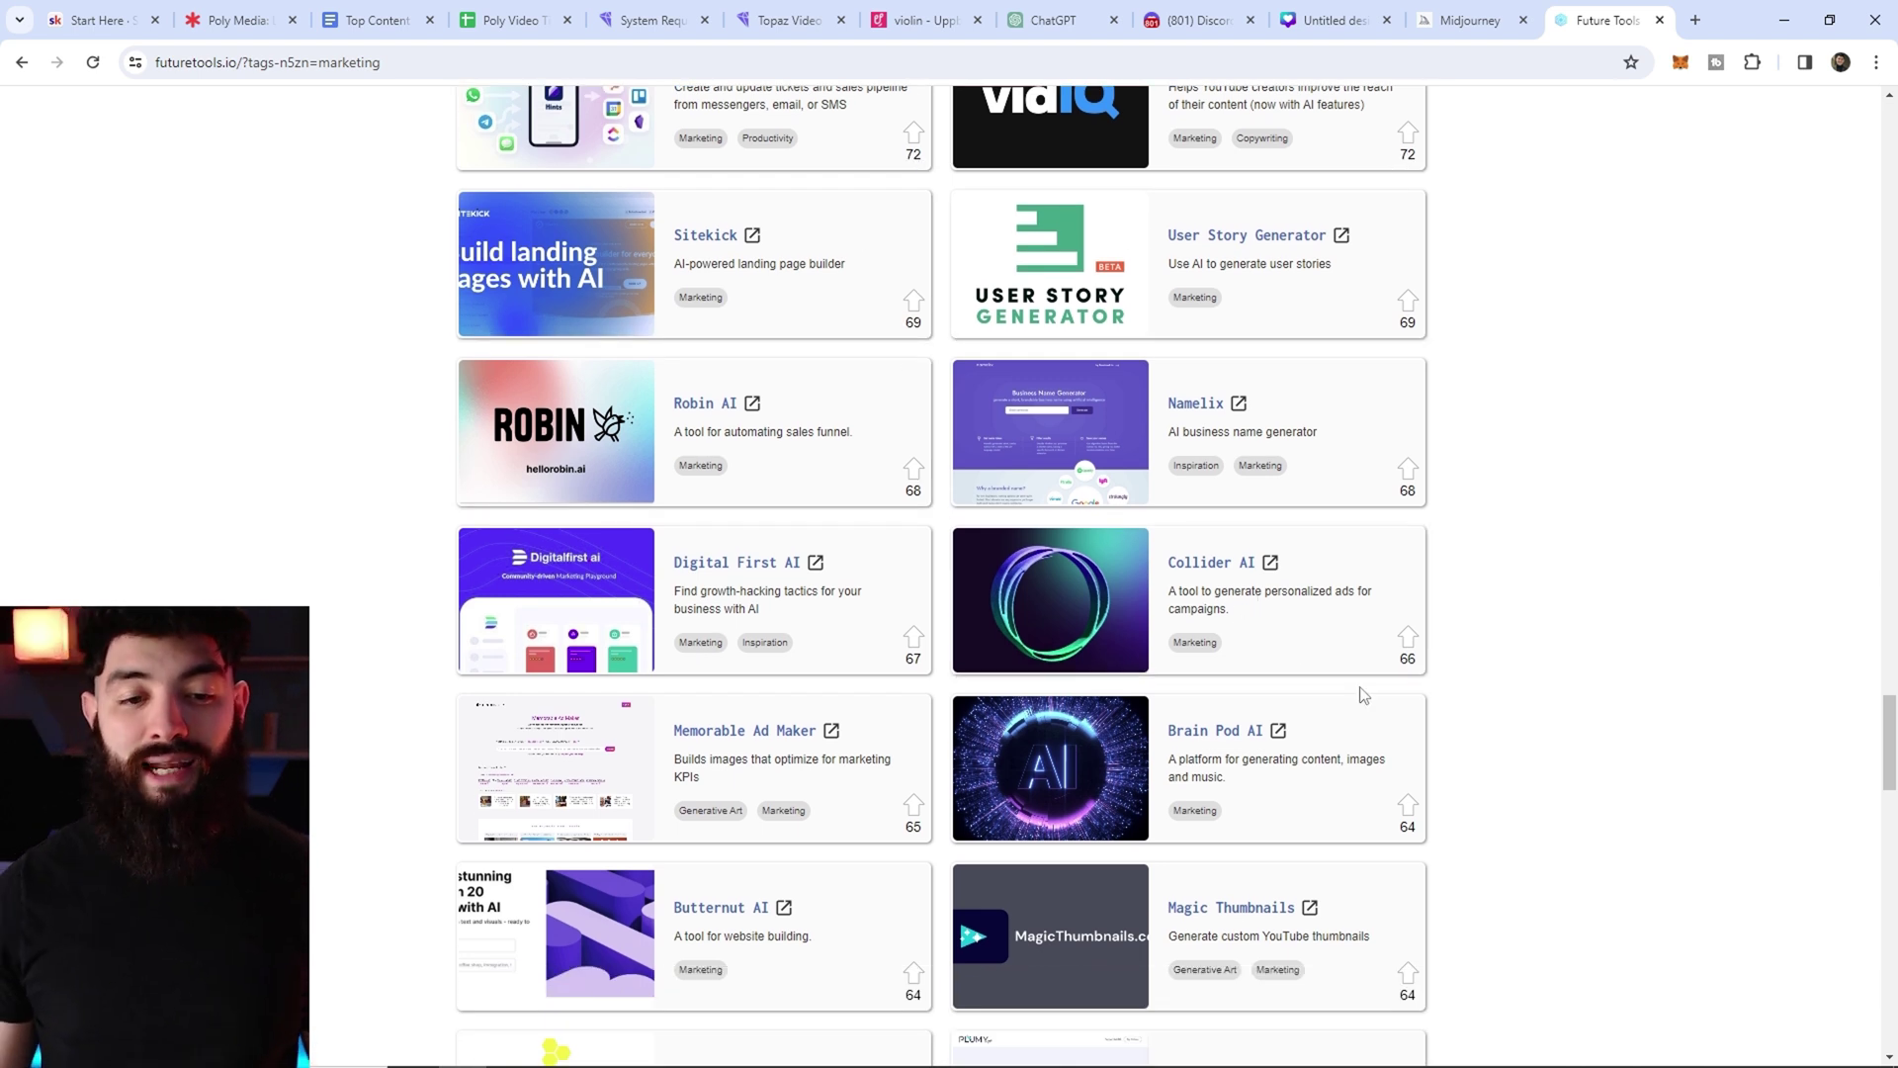